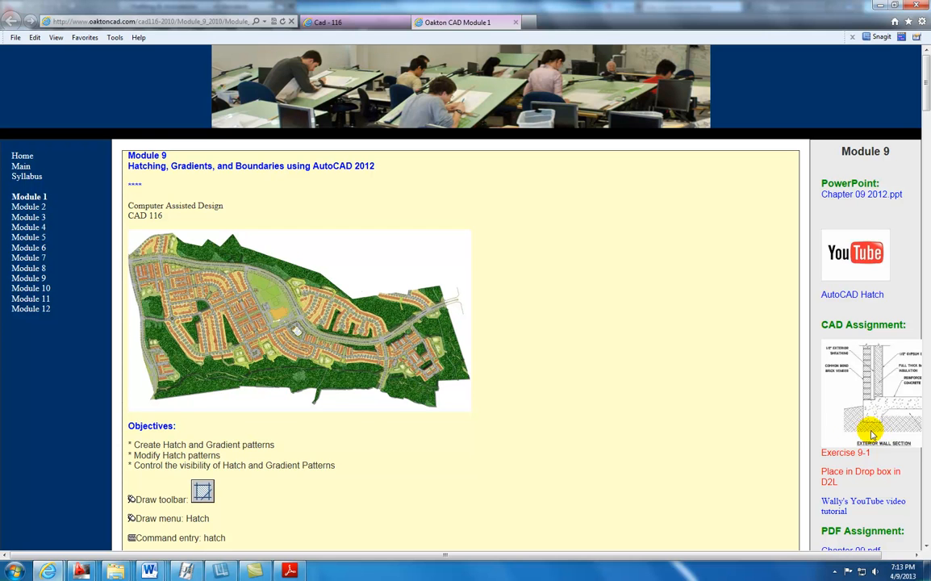
# - Open the Chapter 09 PDF assignment from the Module 9 page and examine the exterior wall section drawing in Figure P9-1
pyautogui.scroll(-4, 744, 426)
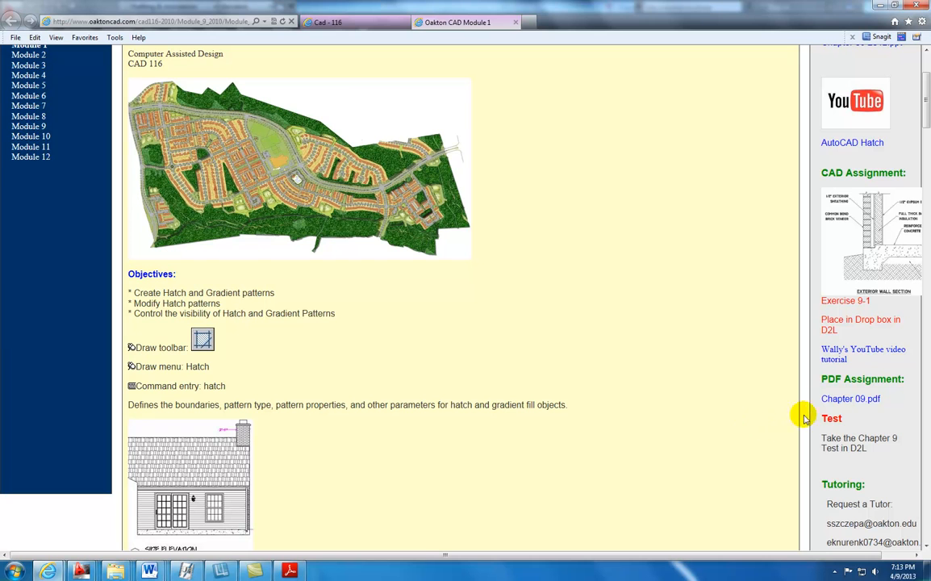
pyautogui.click(853, 398)
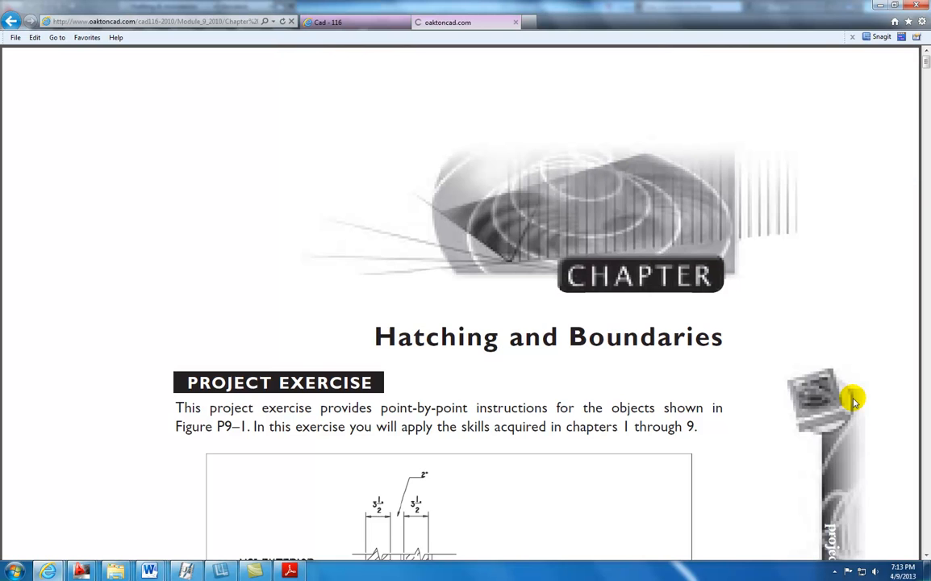
pyautogui.scroll(-3, 744, 388)
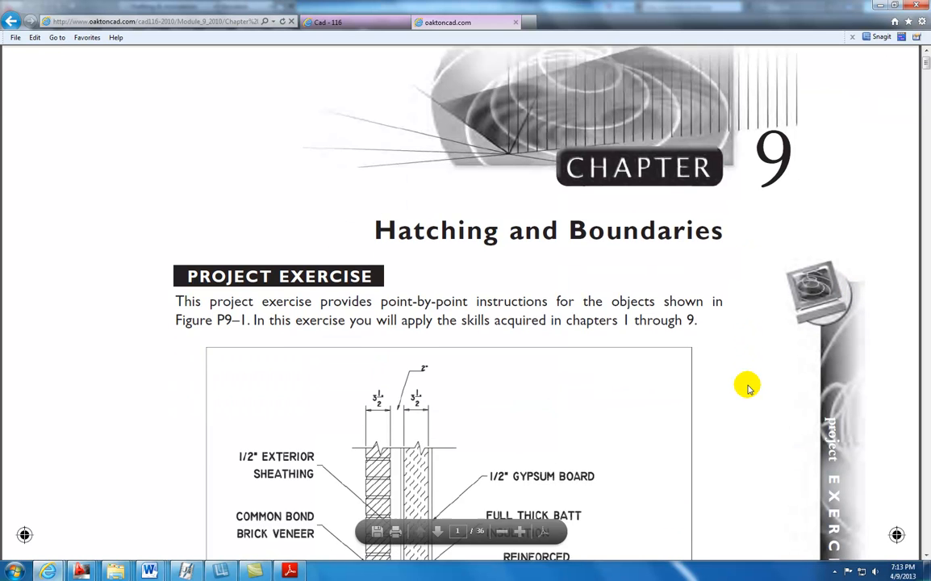
pyautogui.scroll(-3, 748, 386)
pyautogui.scroll(-1, 747, 386)
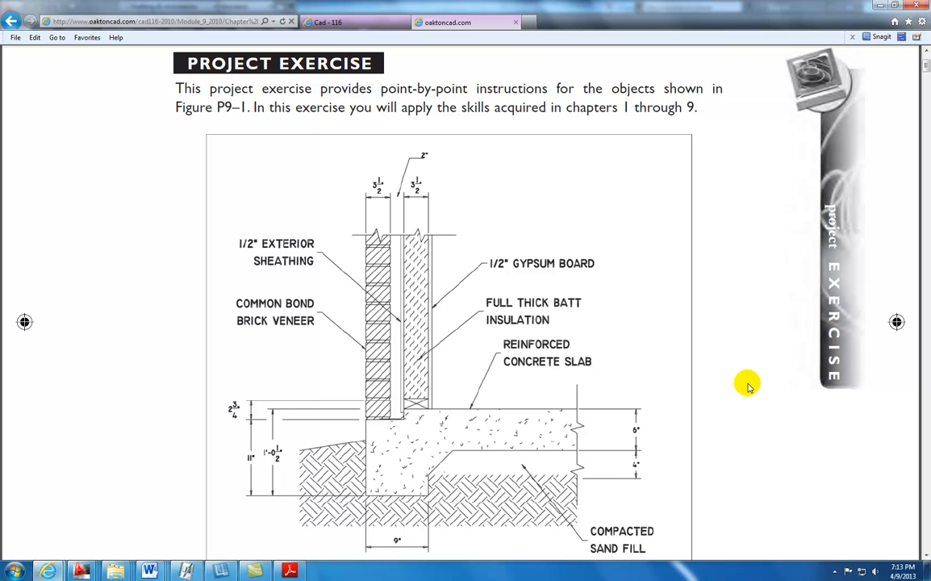
pyautogui.scroll(-1, 747, 386)
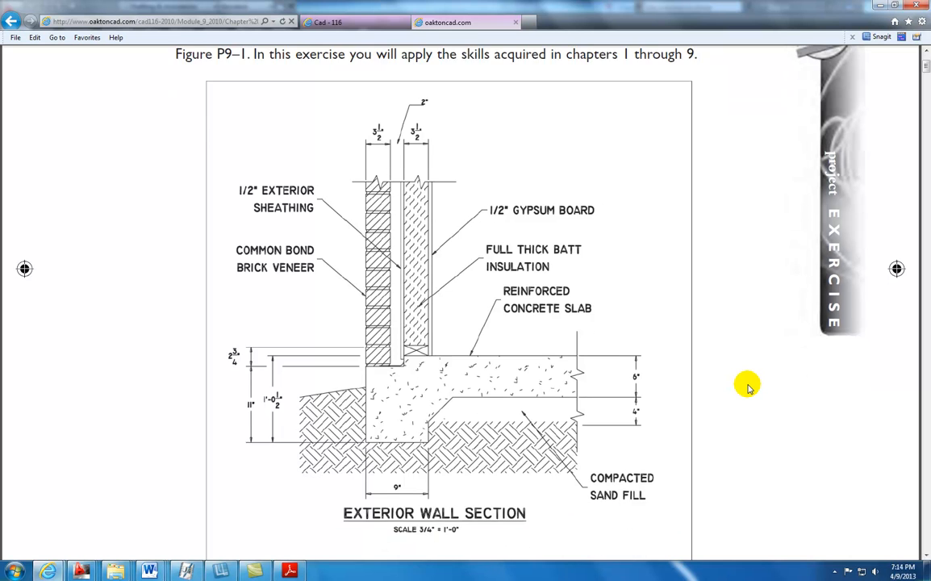
# - Read the project's task list and the drawing setup instructions in Steps 1 to 3 of the PDF
pyautogui.scroll(-4, 748, 387)
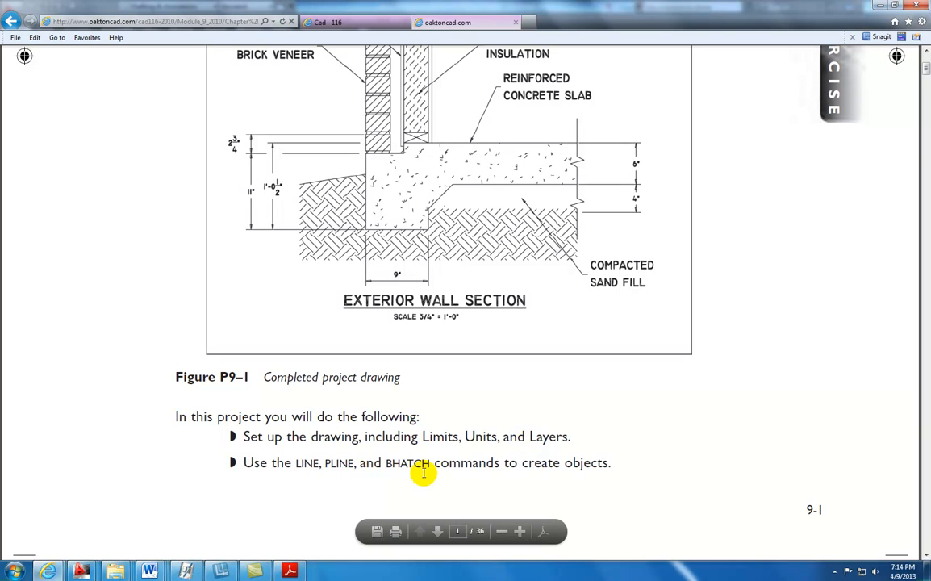
pyautogui.scroll(-5, 613, 481)
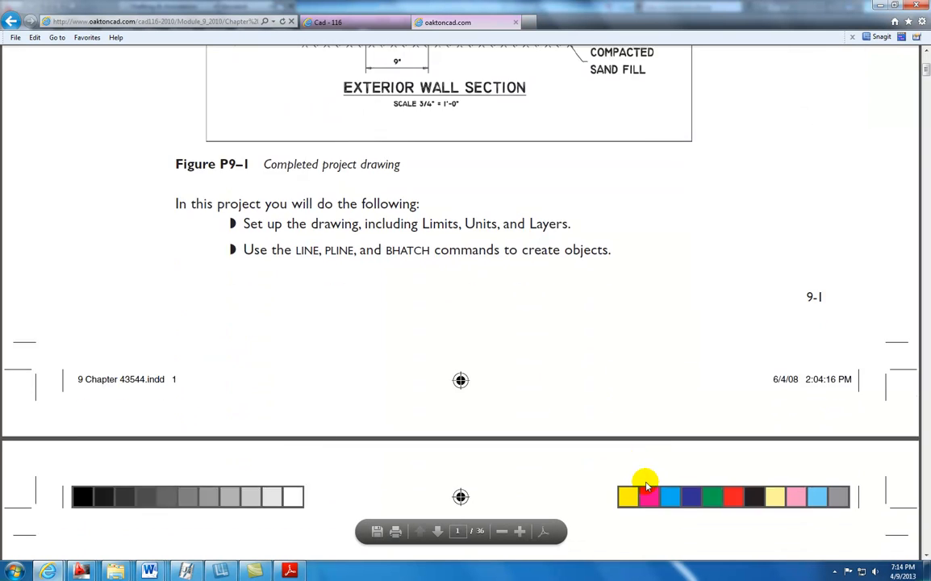
pyautogui.scroll(-7, 646, 484)
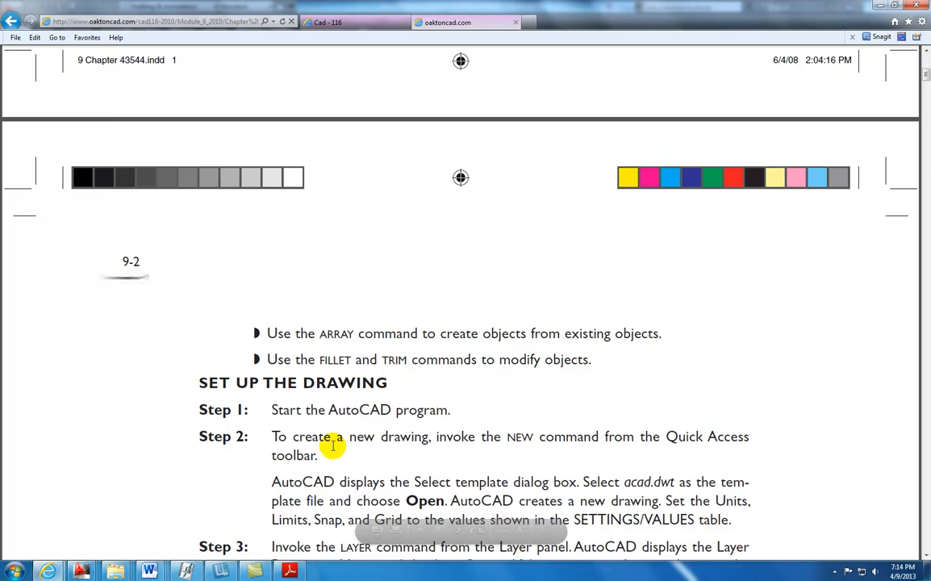
pyautogui.scroll(-1, 513, 484)
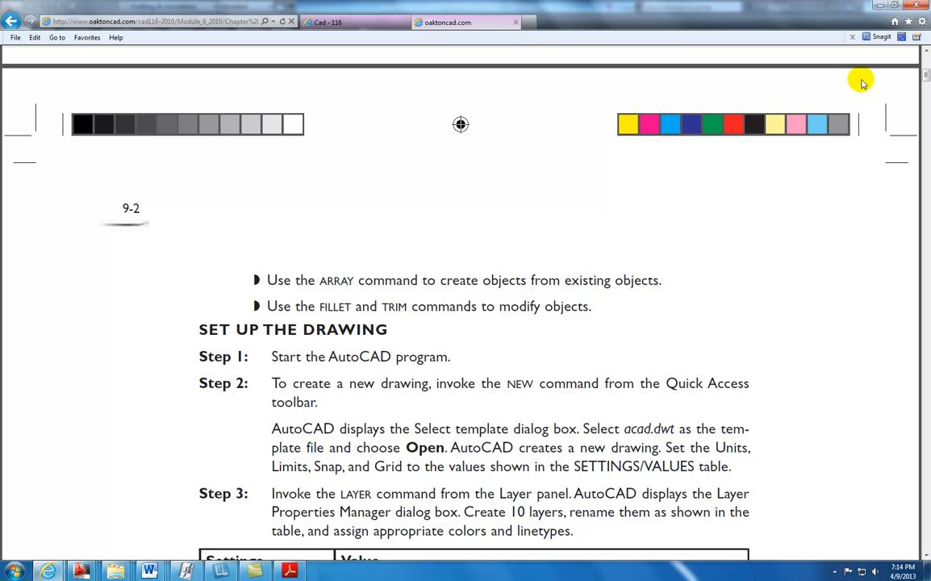
# - Switch to AutoCAD and create a new drawing from the acad template
pyautogui.click(877, 6)
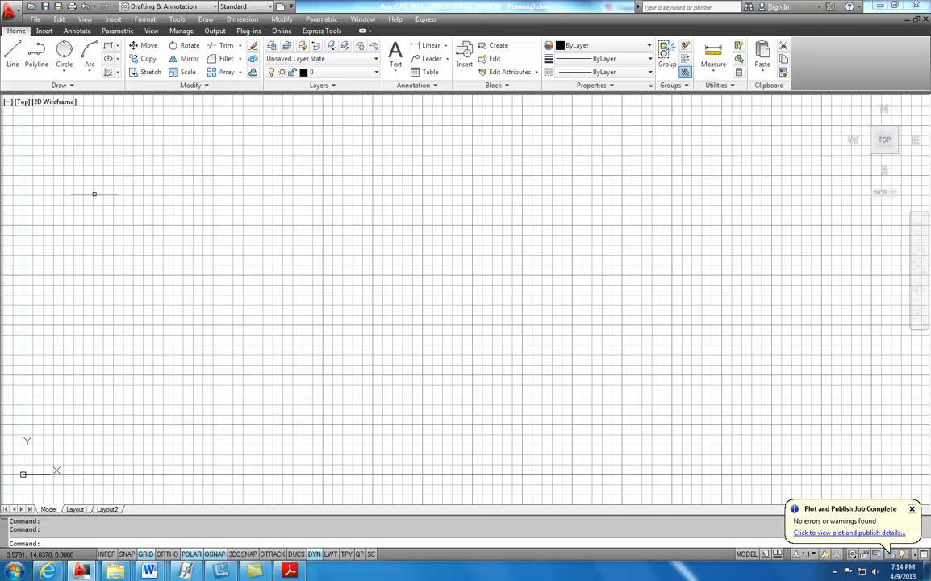
pyautogui.click(35, 20)
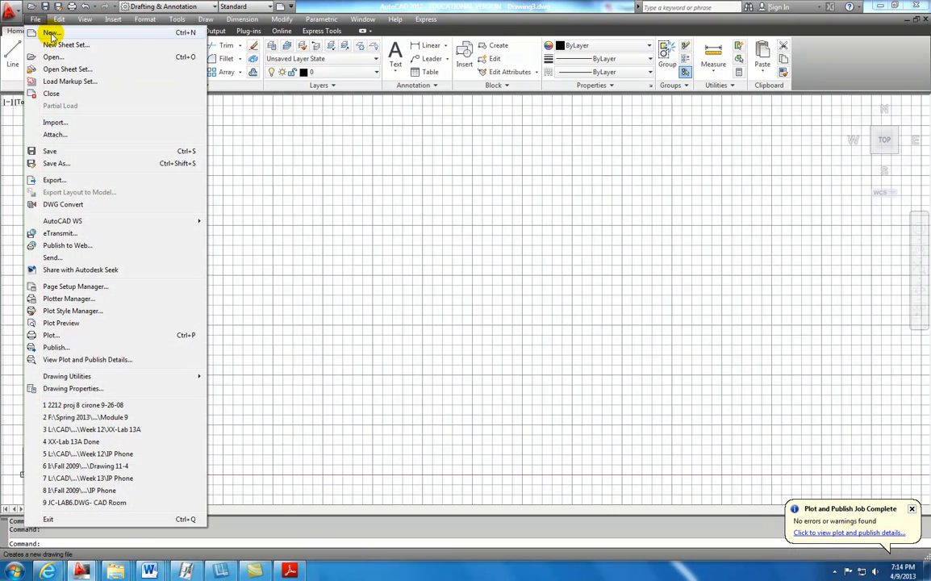
pyautogui.click(6, 18)
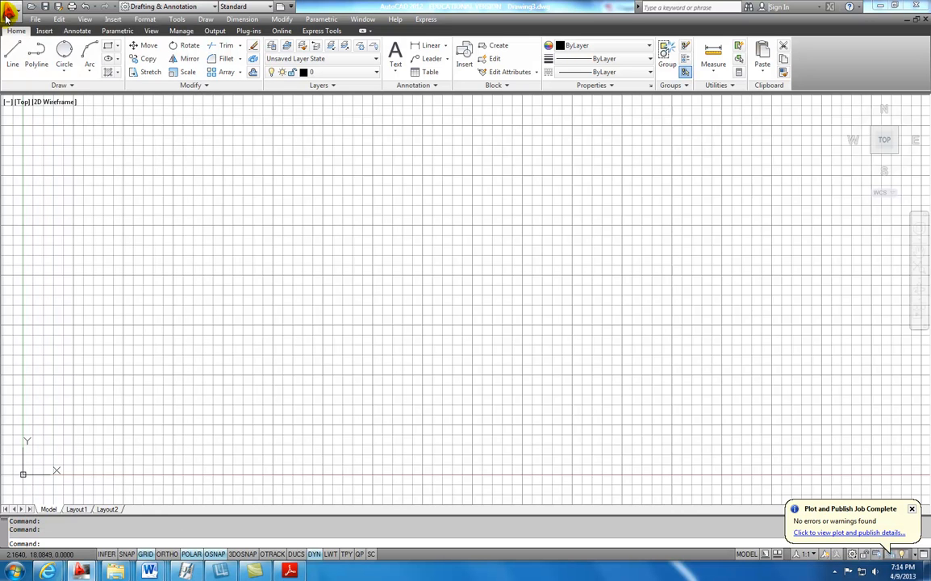
pyautogui.click(6, 18)
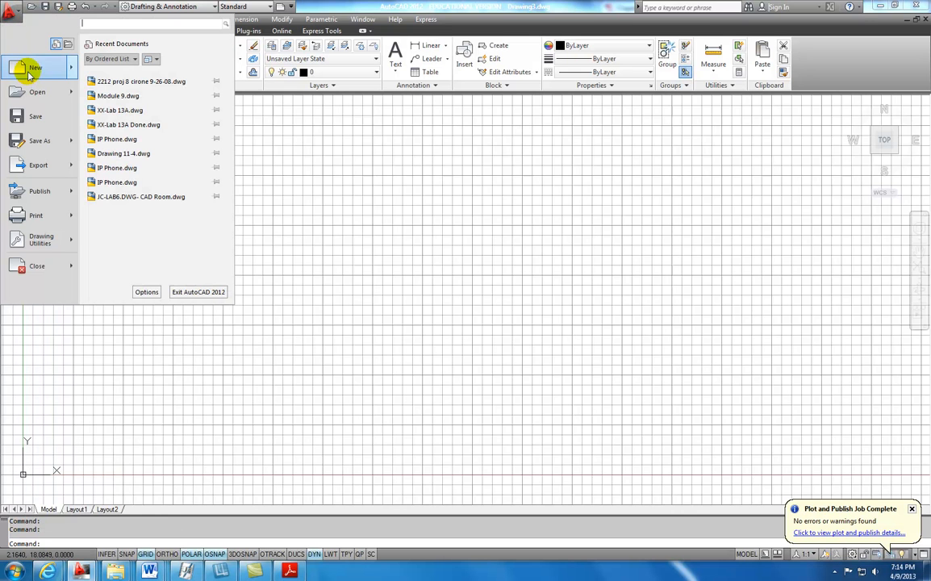
pyautogui.moveTo(28, 71)
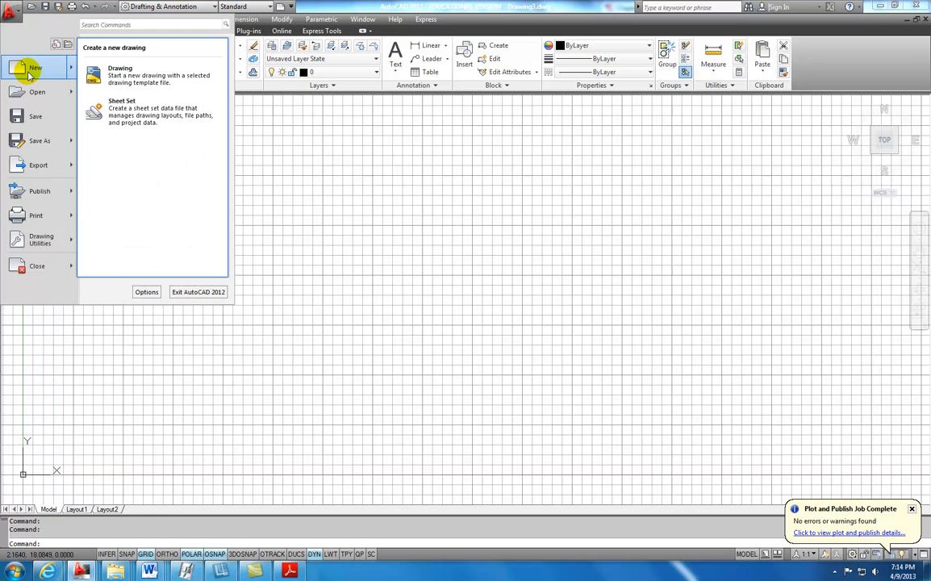
pyautogui.click(127, 74)
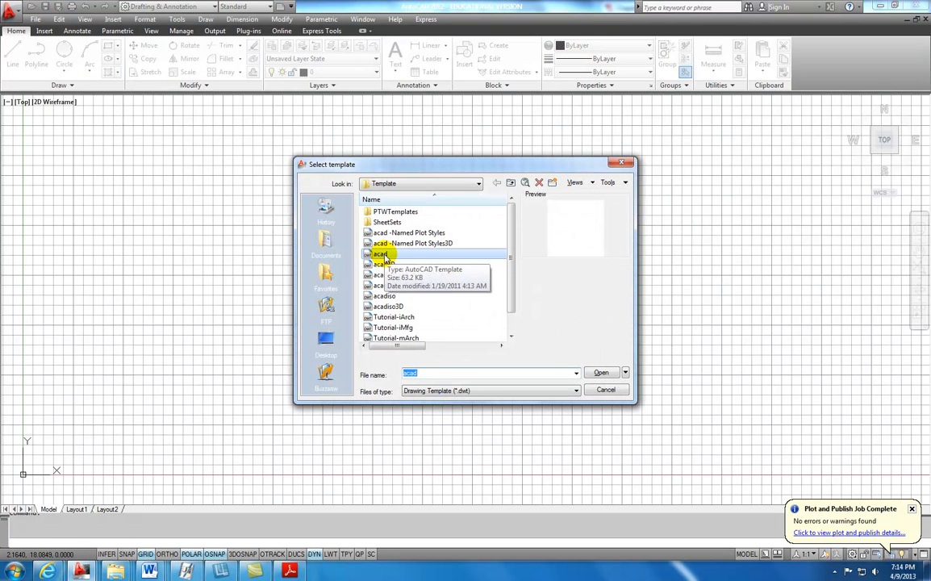
pyautogui.click(601, 373)
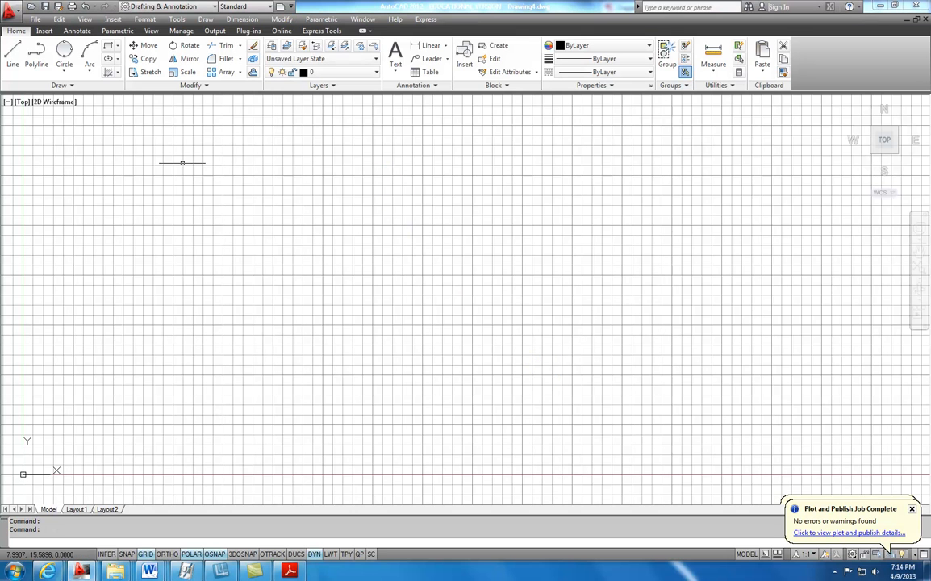
# - Hide the menu bar and show it again
pyautogui.click(291, 8)
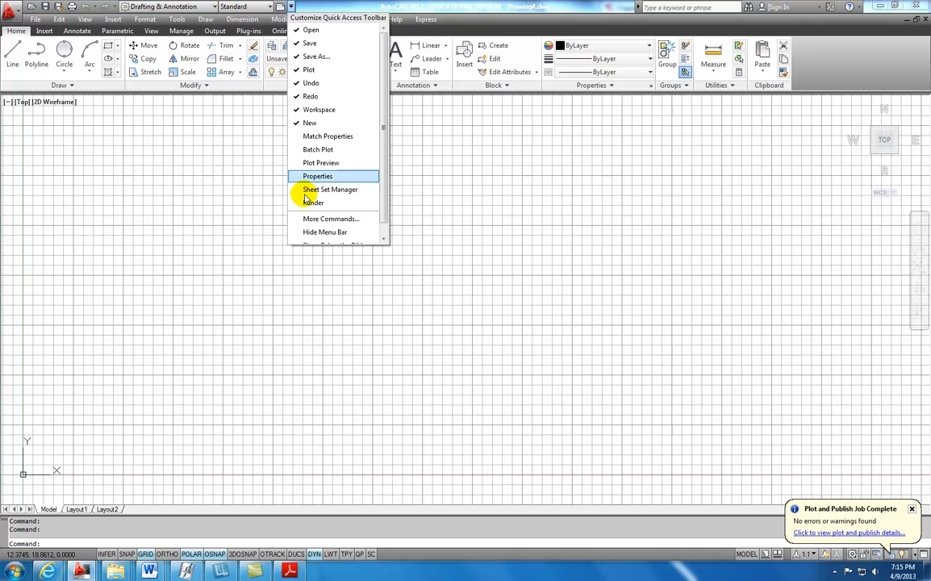
pyautogui.click(320, 233)
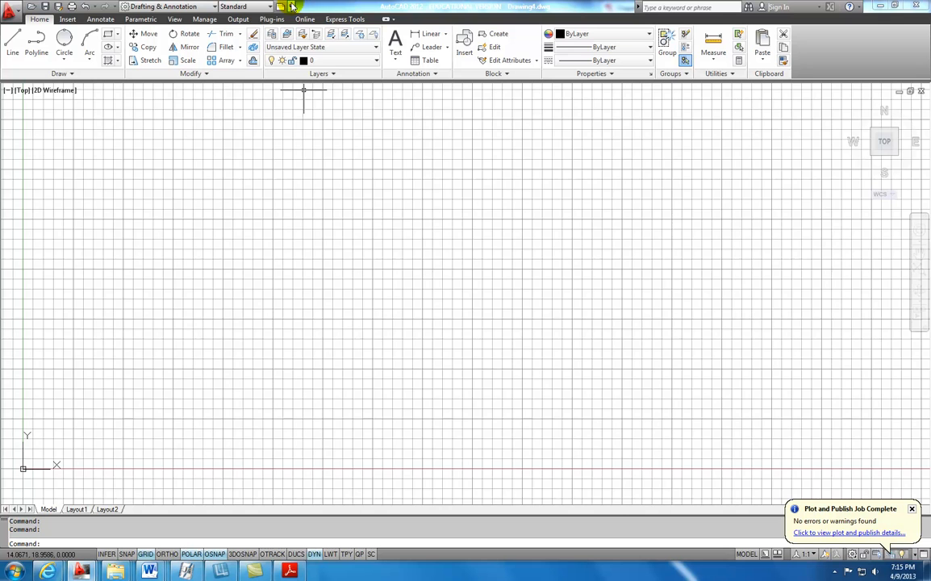
pyautogui.click(292, 6)
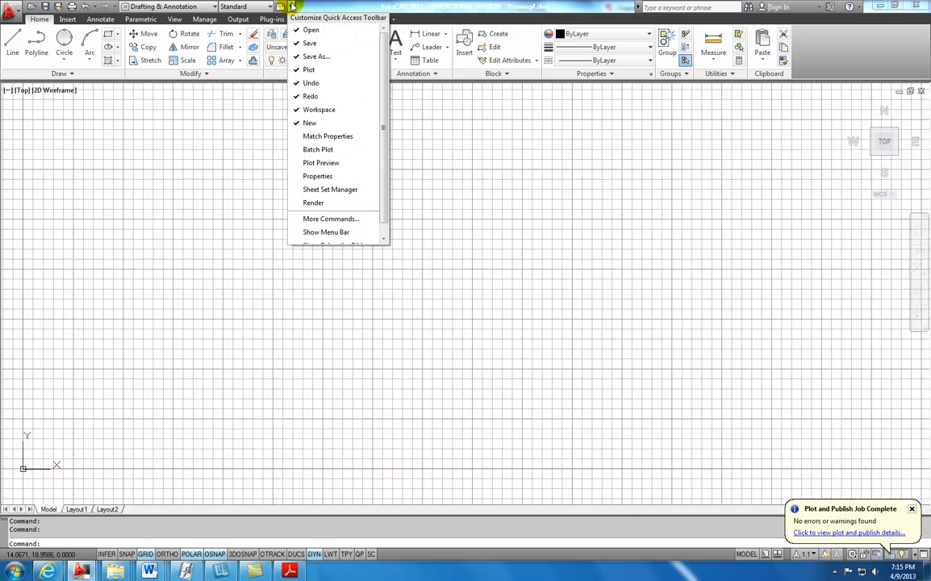
pyautogui.click(323, 233)
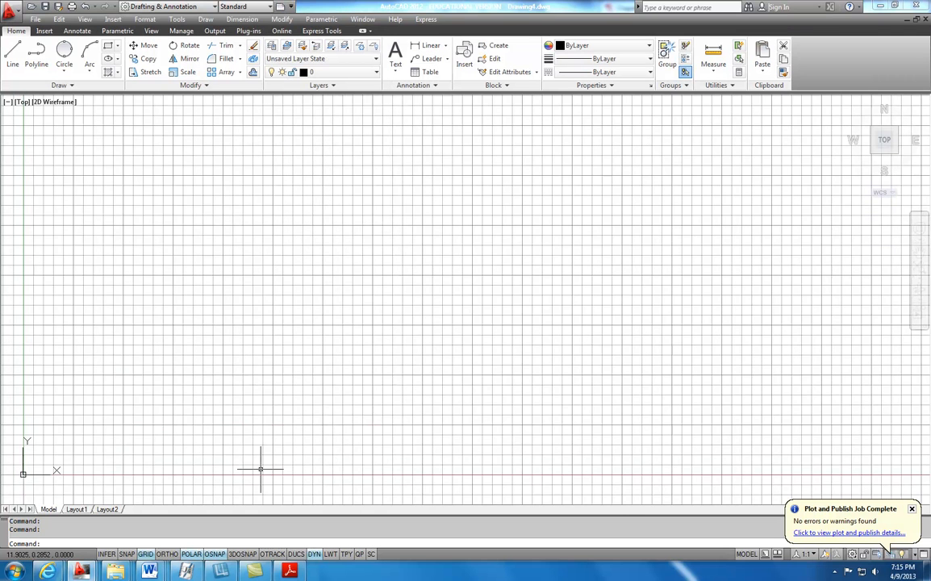
# - Display the status bar toggles as icons and change them back to text labels
pyautogui.rightClick(212, 553)
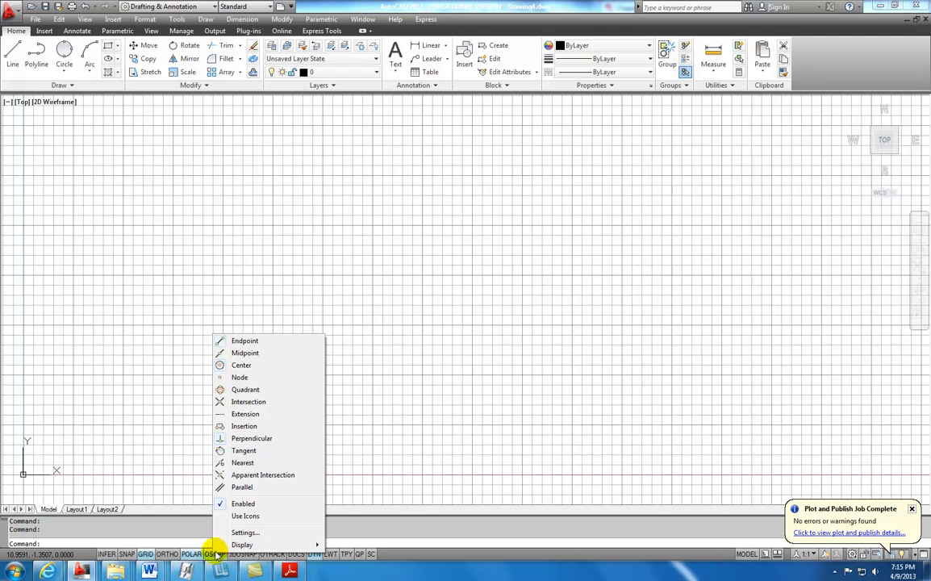
pyautogui.click(226, 516)
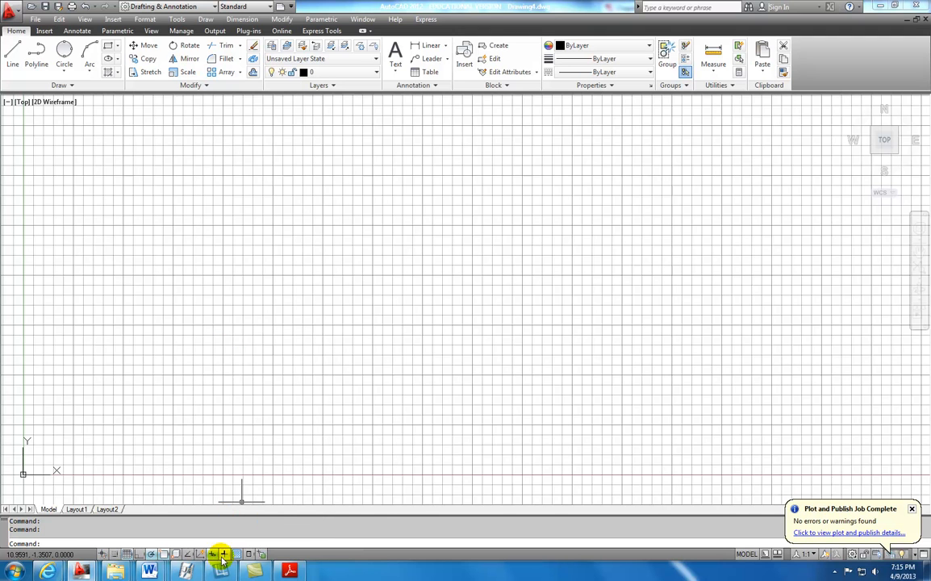
pyautogui.rightClick(211, 553)
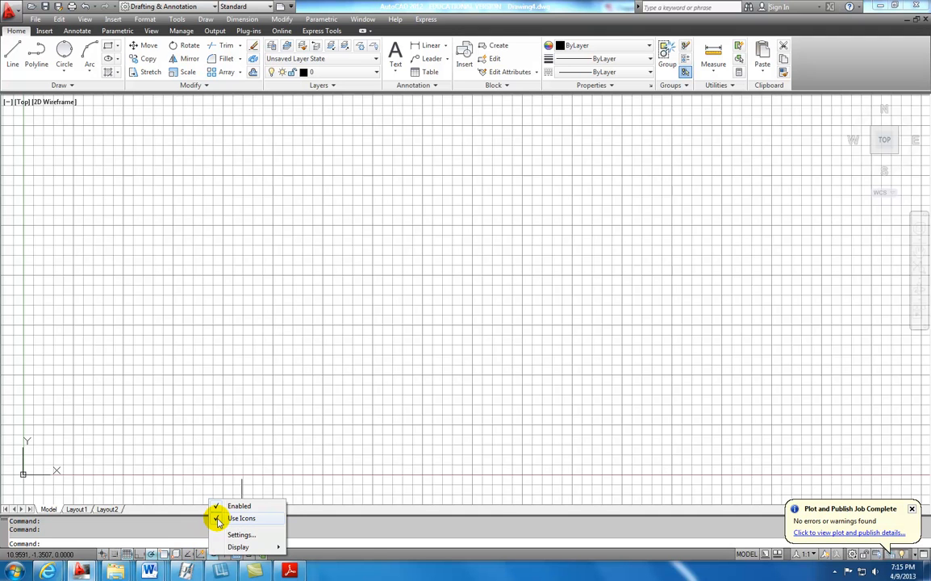
pyautogui.click(219, 519)
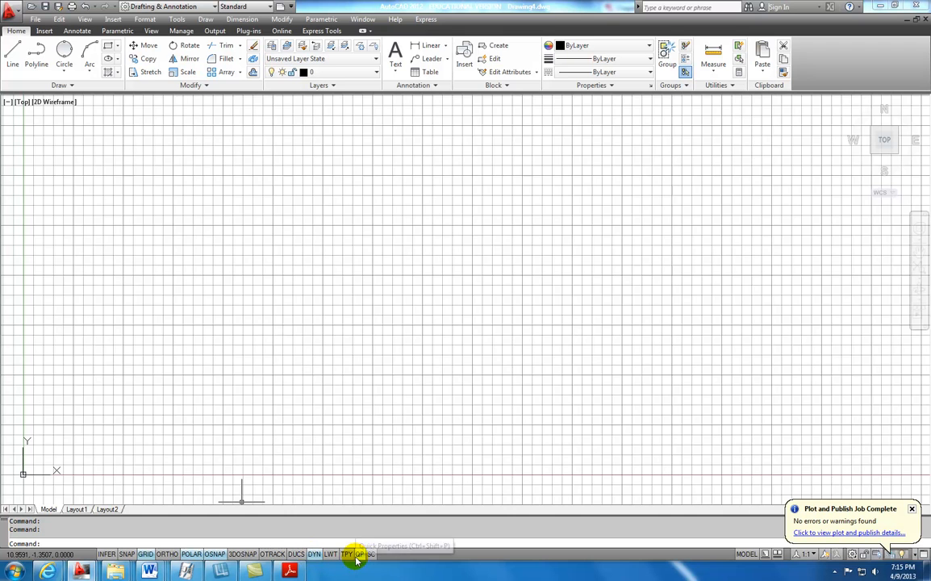
# - Restore the AutoCAD window to a smaller size beside Chapter 09.pdf and bring the PDF's Settings/Values table on page 2 into view
pyautogui.click(896, 9)
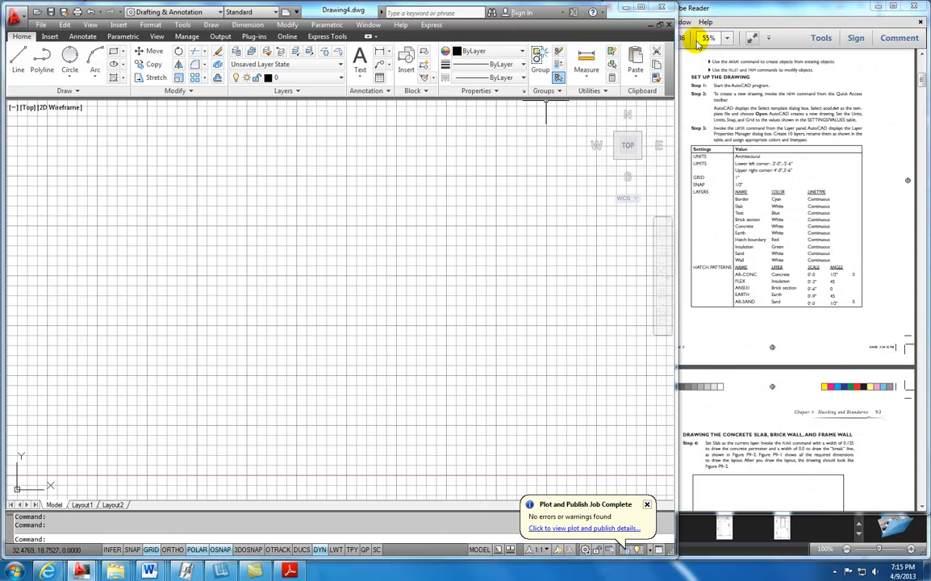
pyautogui.click(732, 15)
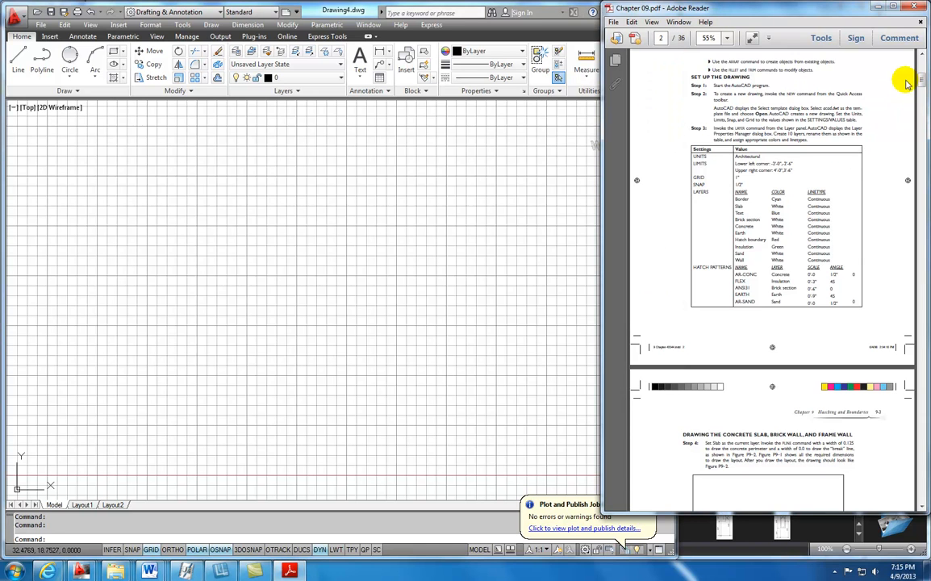
pyautogui.moveTo(922, 81); pyautogui.dragTo(921, 77)
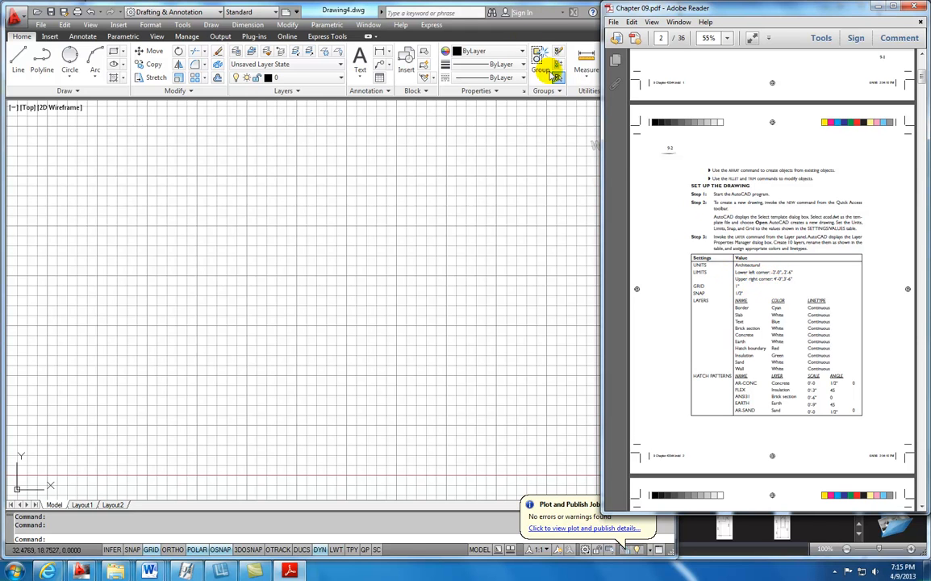
pyautogui.click(485, 35)
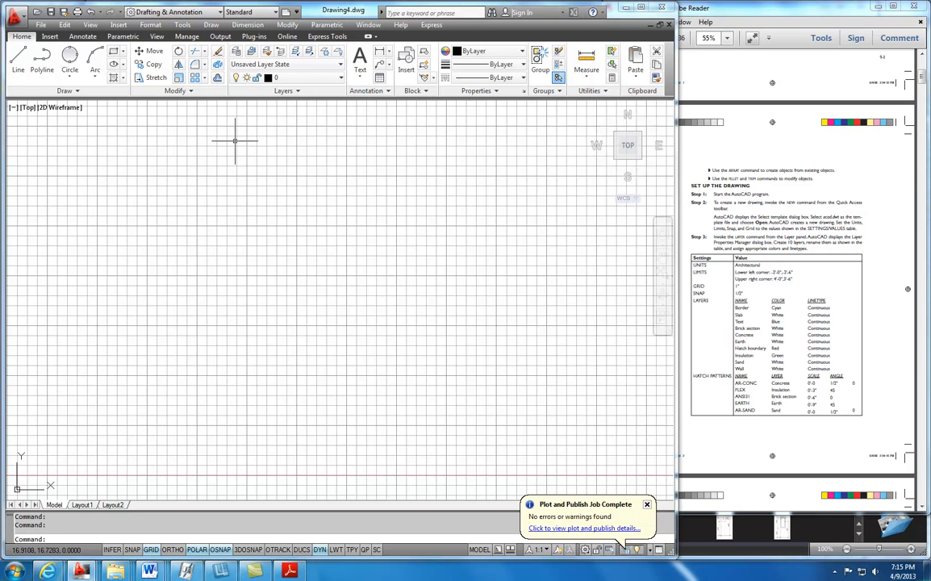
# - Set the drawing's length units to Architectural
pyautogui.click(151, 25)
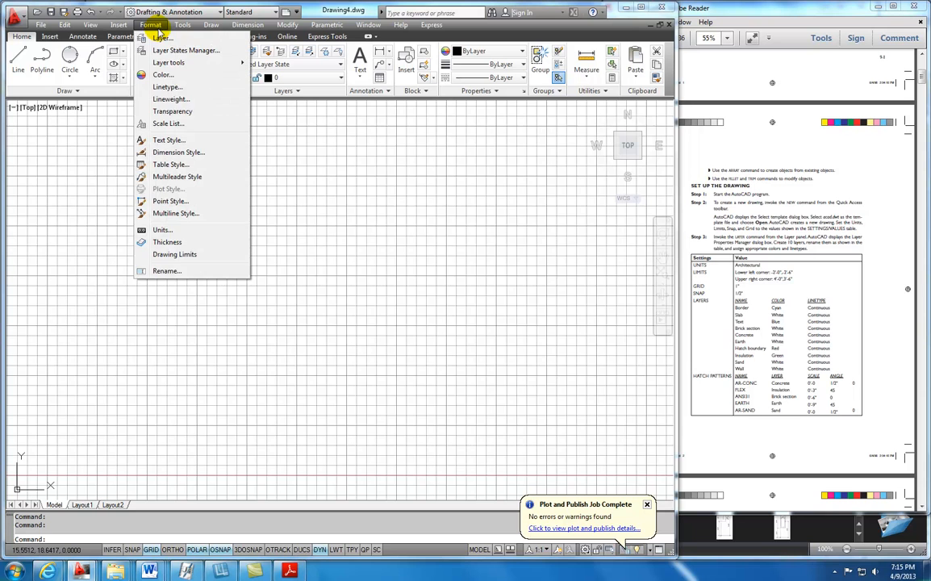
pyautogui.click(162, 230)
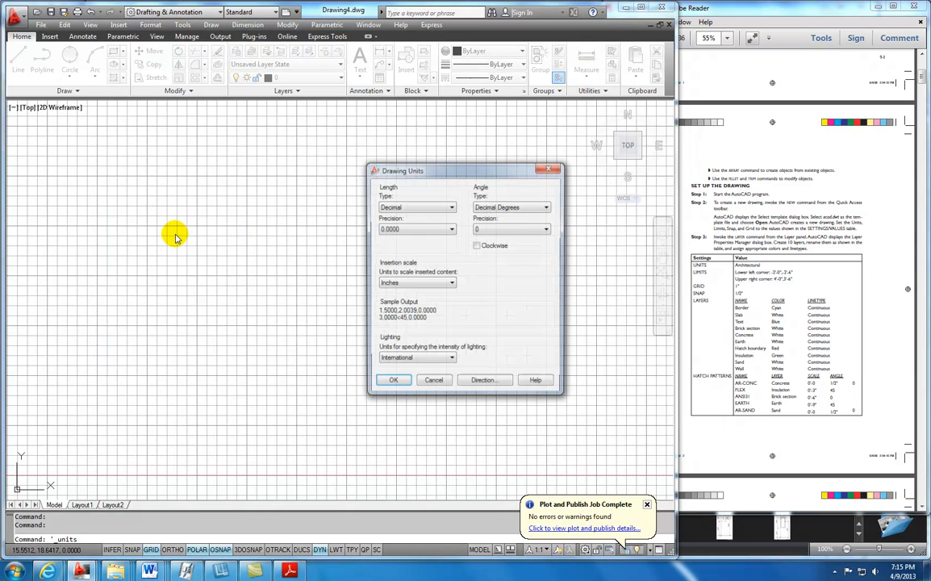
pyautogui.click(446, 207)
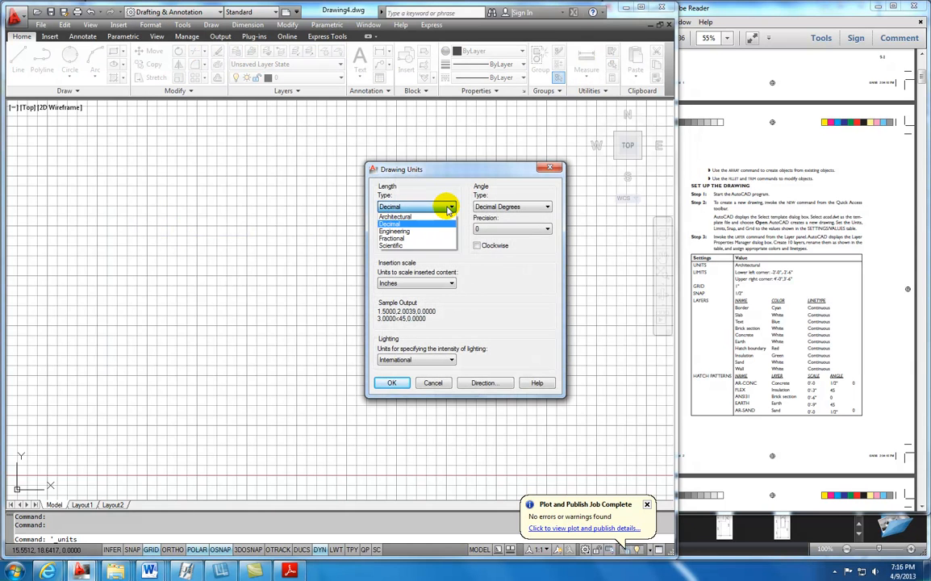
pyautogui.click(430, 217)
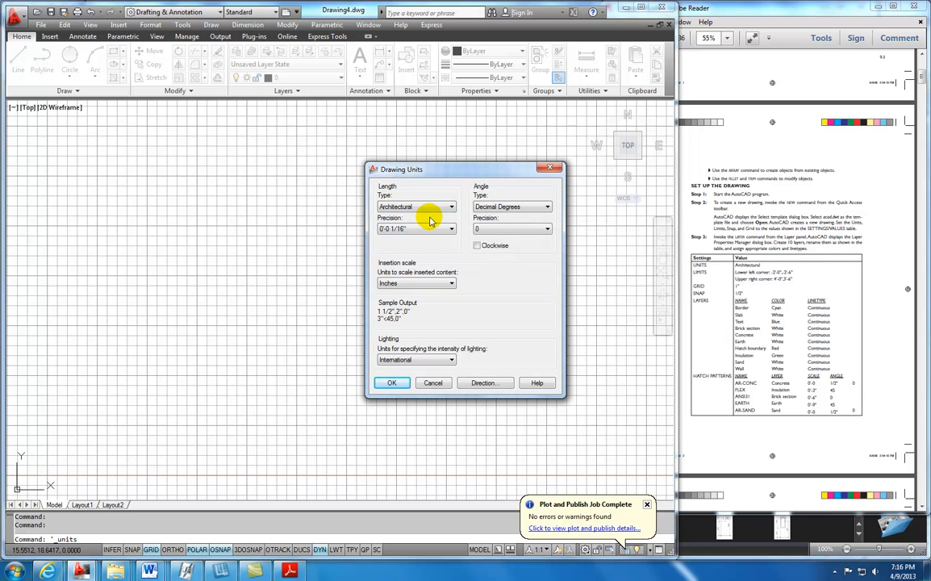
pyautogui.click(392, 383)
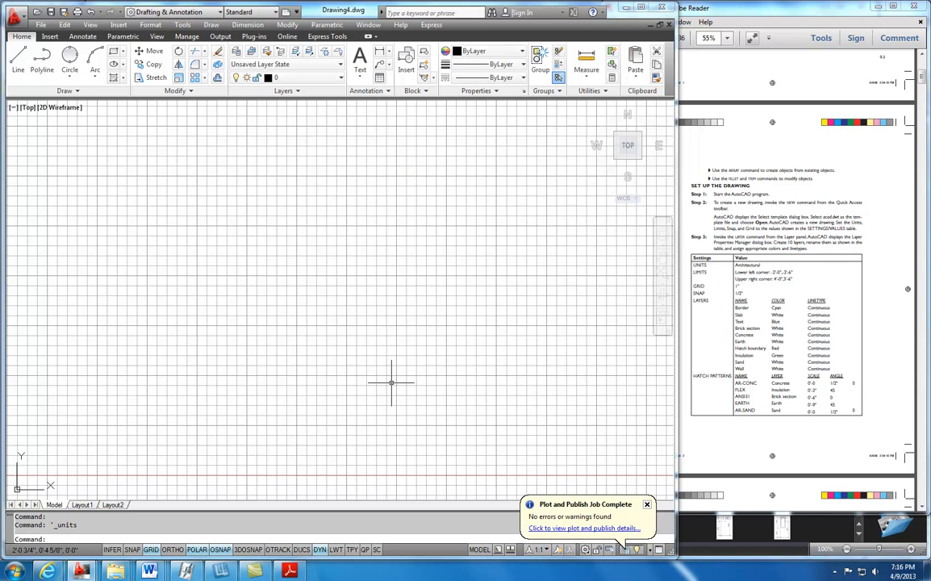
# - Set the drawing limits with the lower-left corner at -2',-2'6 and the upper-right corner at 4',3'6
pyautogui.click(153, 25)
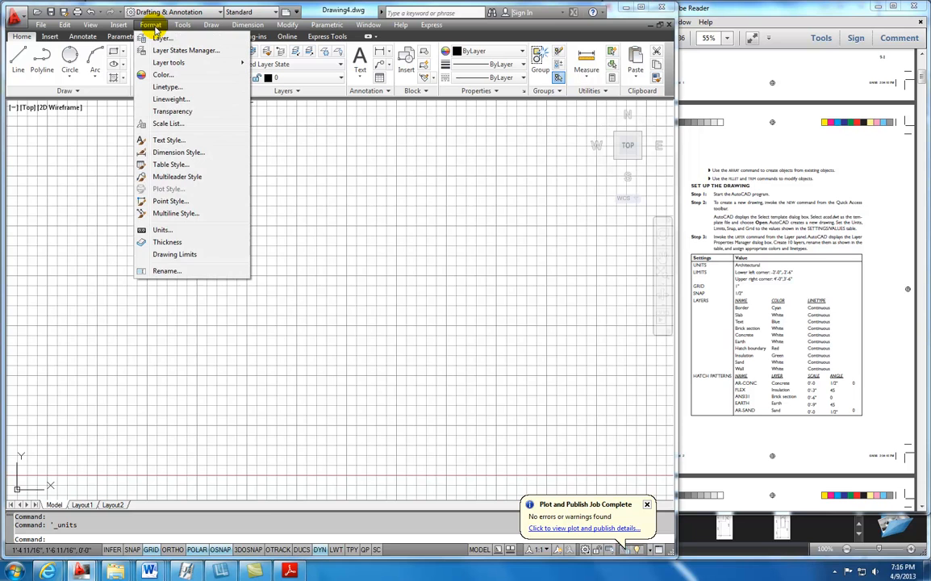
pyautogui.click(167, 255)
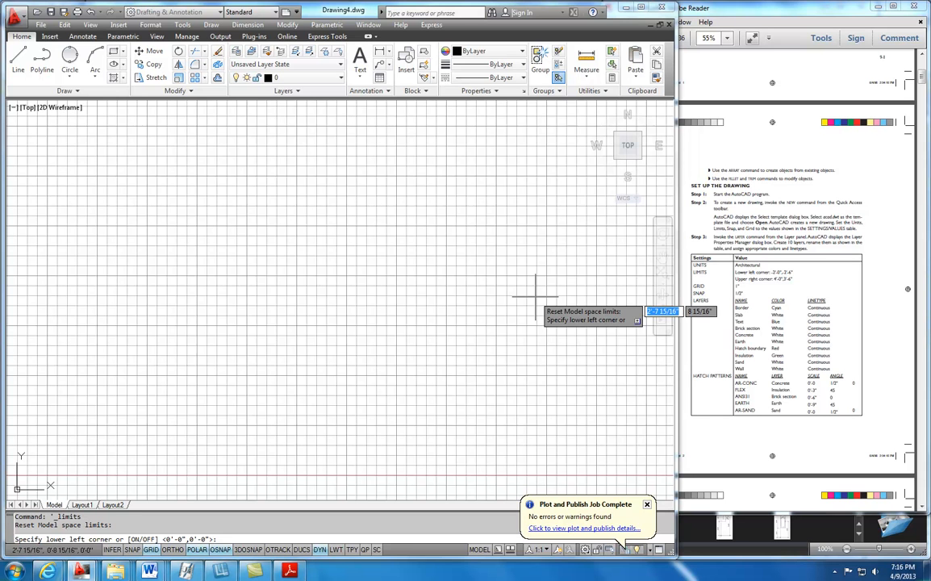
pyautogui.write("-2'")
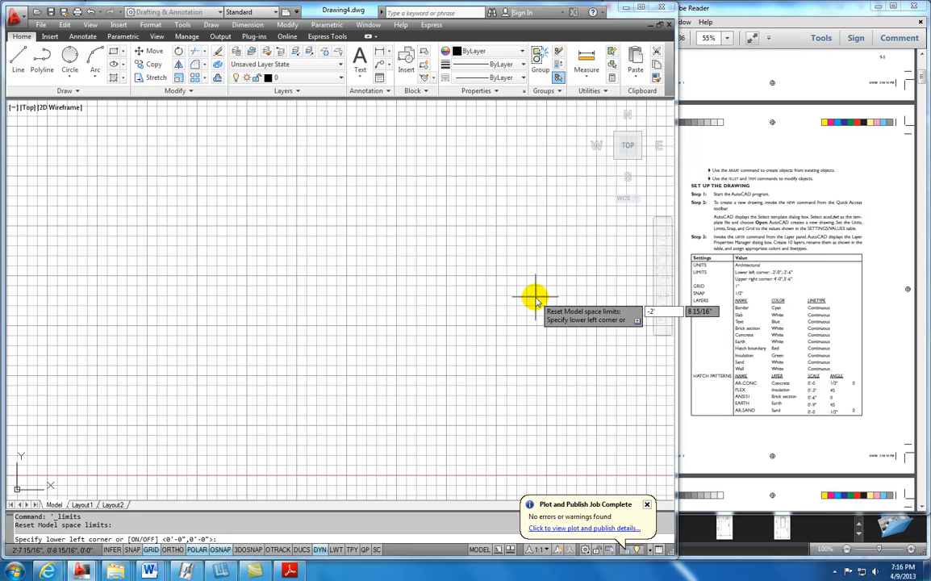
pyautogui.press('Tab')
pyautogui.write('-')
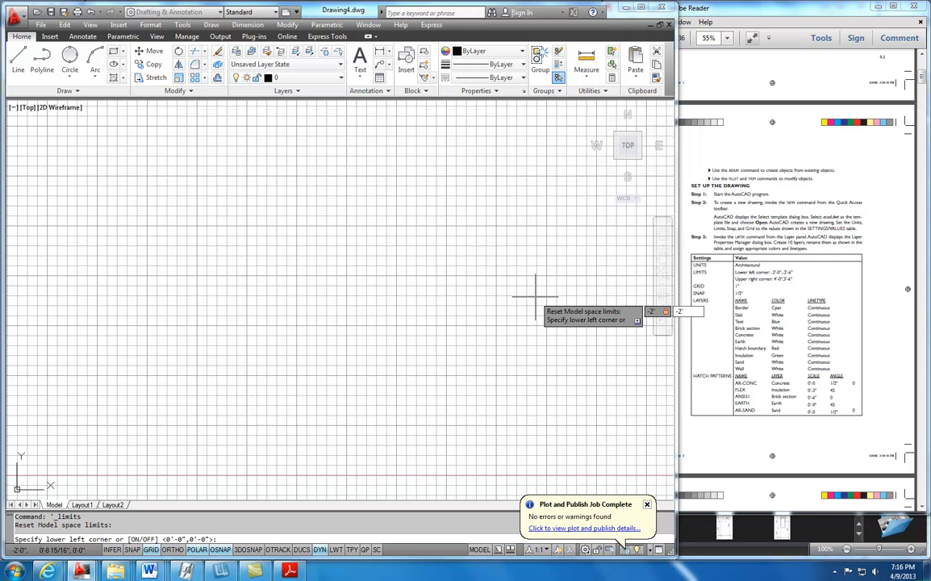
pyautogui.write("2'6")
pyautogui.press('Return')
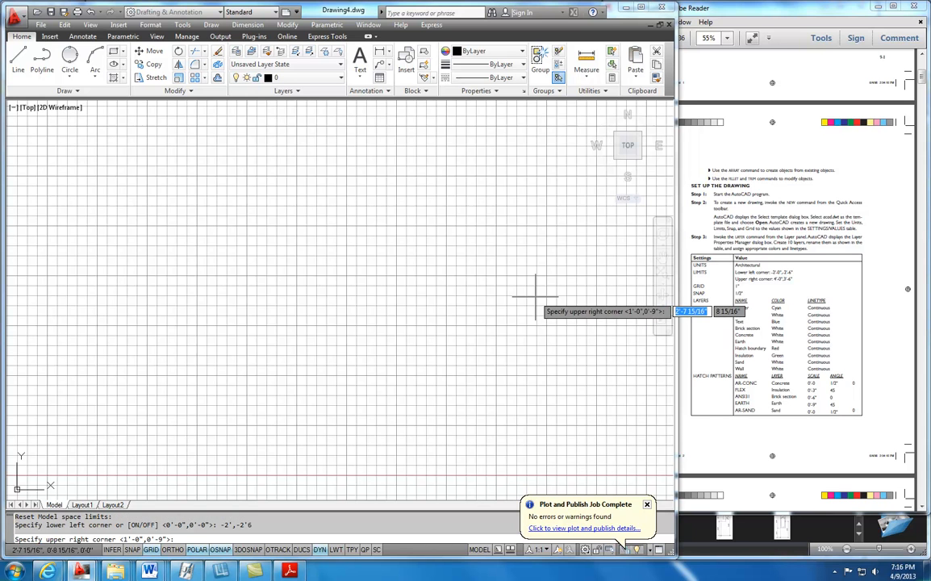
pyautogui.write('4')
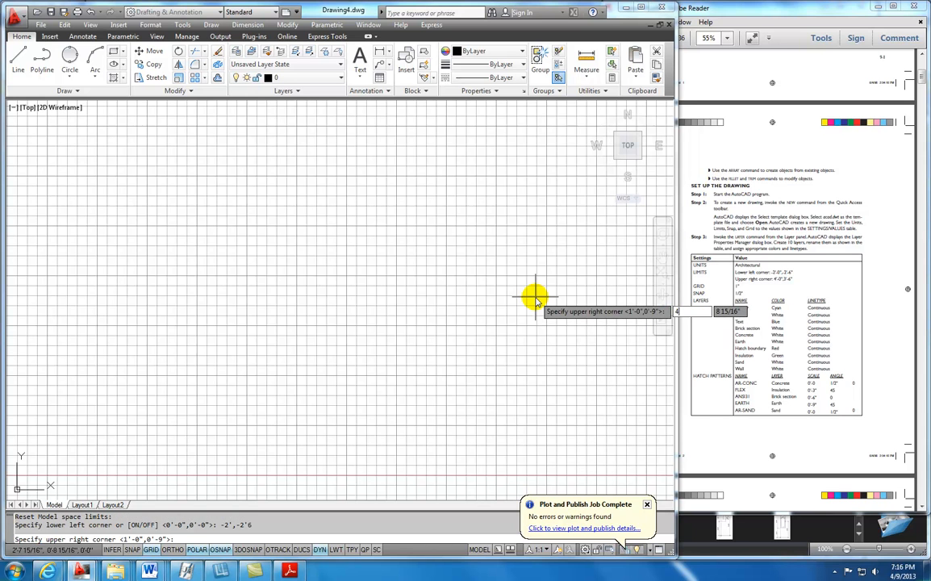
pyautogui.write("'")
pyautogui.press('Tab')
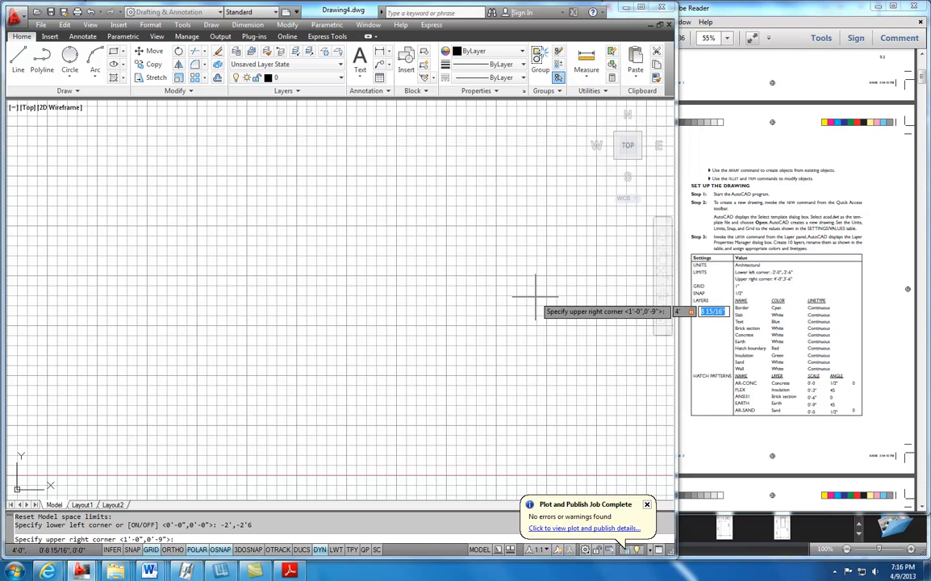
pyautogui.write("3'6")
pyautogui.press('Return')
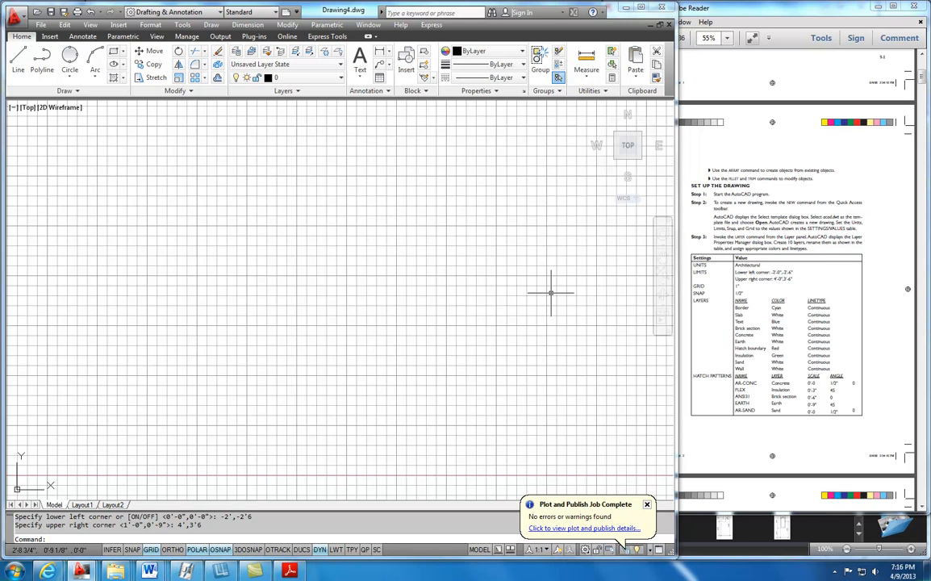
# - Zoom All to fit the new drawing limits in the view
pyautogui.click(93, 28)
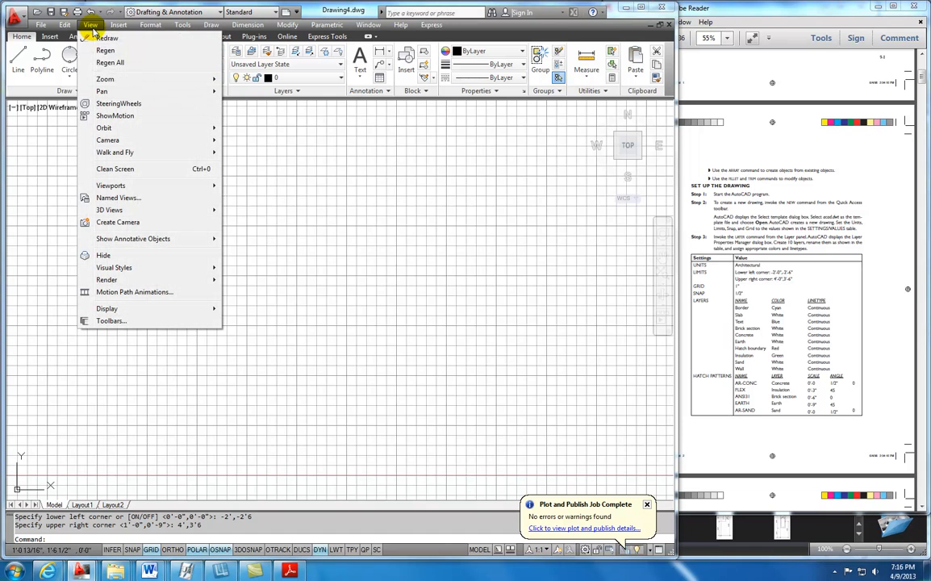
pyautogui.moveTo(114, 77)
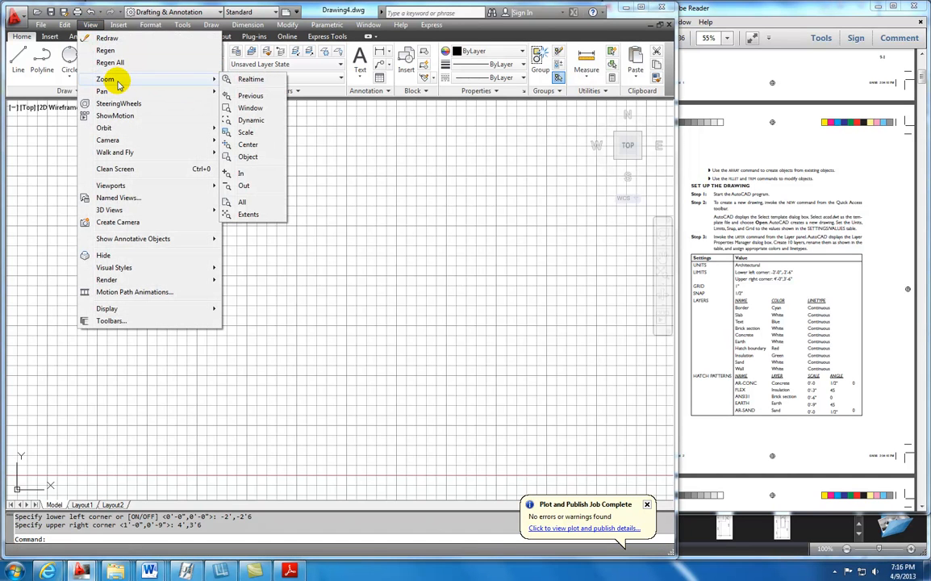
pyautogui.click(243, 203)
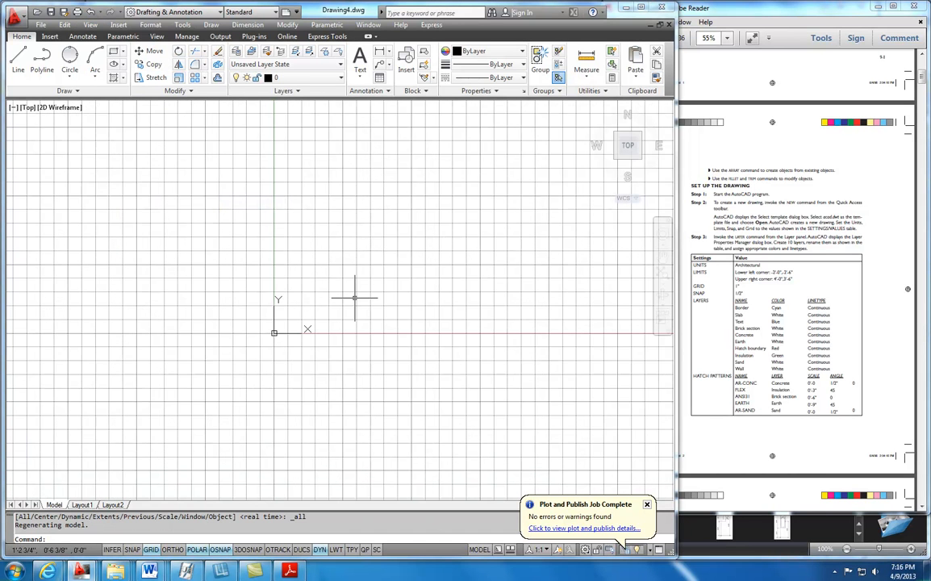
# - Set the GRIDDISPLAY system variable to 2 to confine the grid to the drawing limits
pyautogui.write('grdisp')
pyautogui.press('Return')
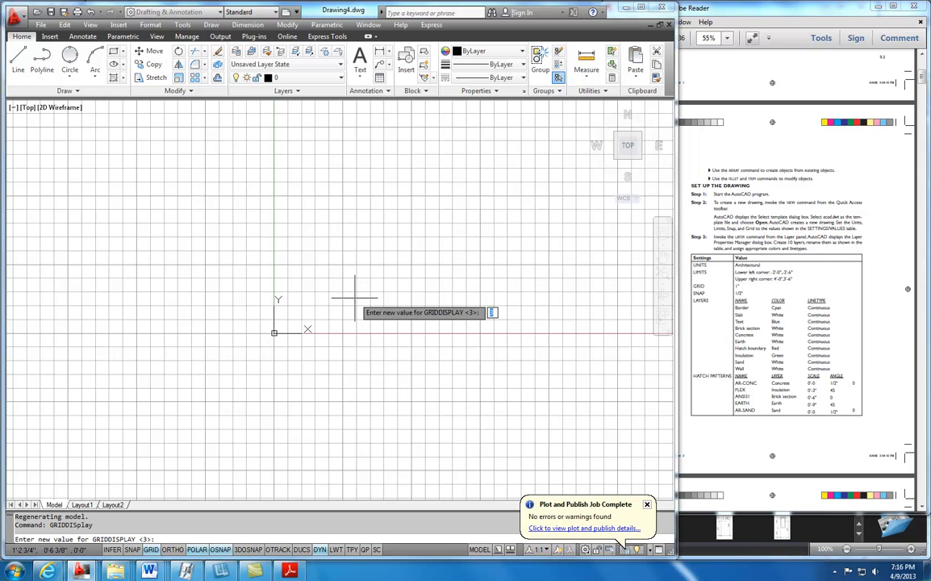
pyautogui.write('2')
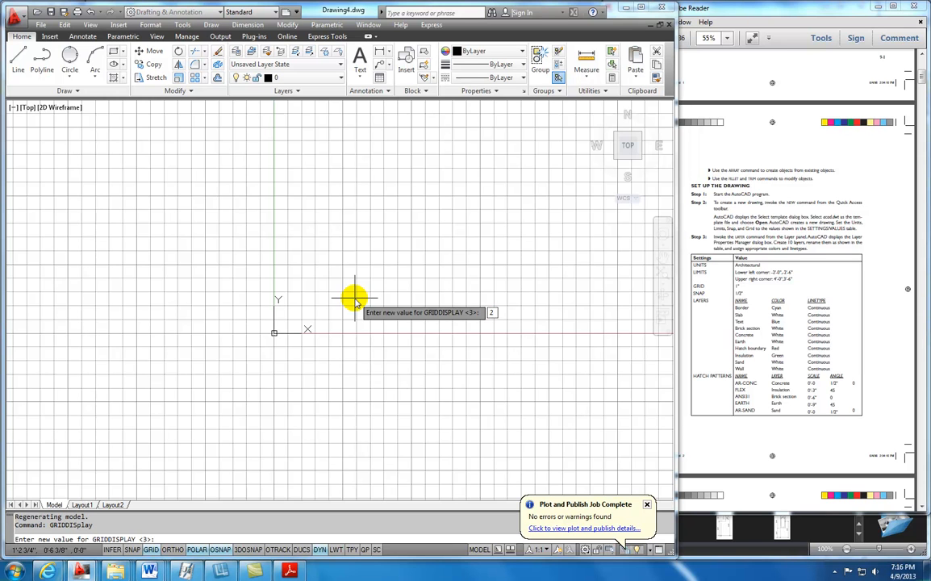
pyautogui.press('Return')
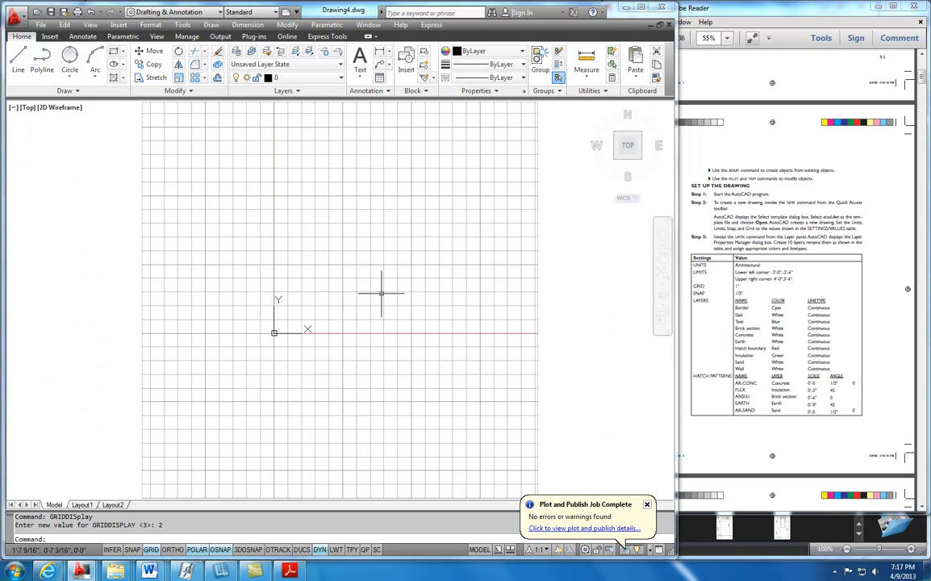
pyautogui.scroll(-1, 380, 292)
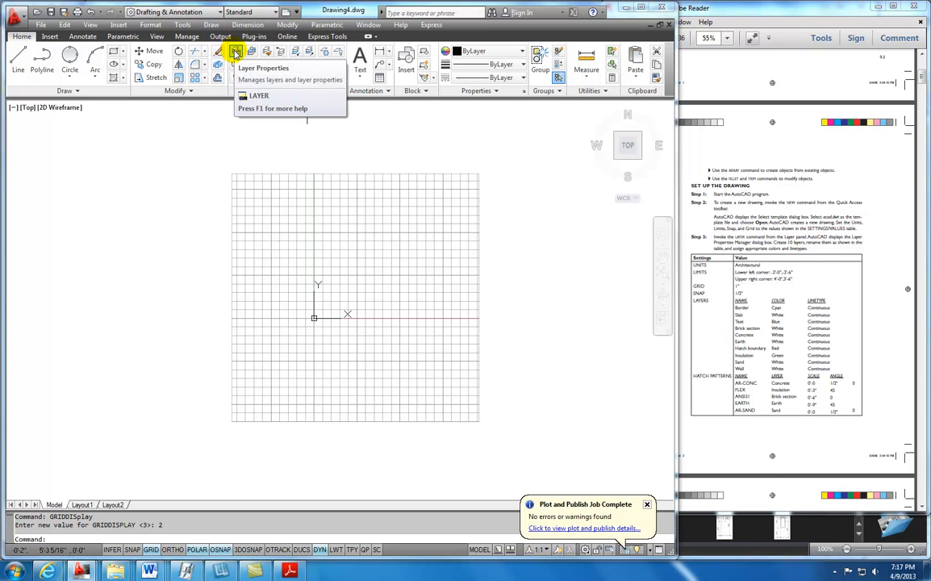
# - Create ten new layers with default names in the Layer Properties Manager
pyautogui.click(236, 52)
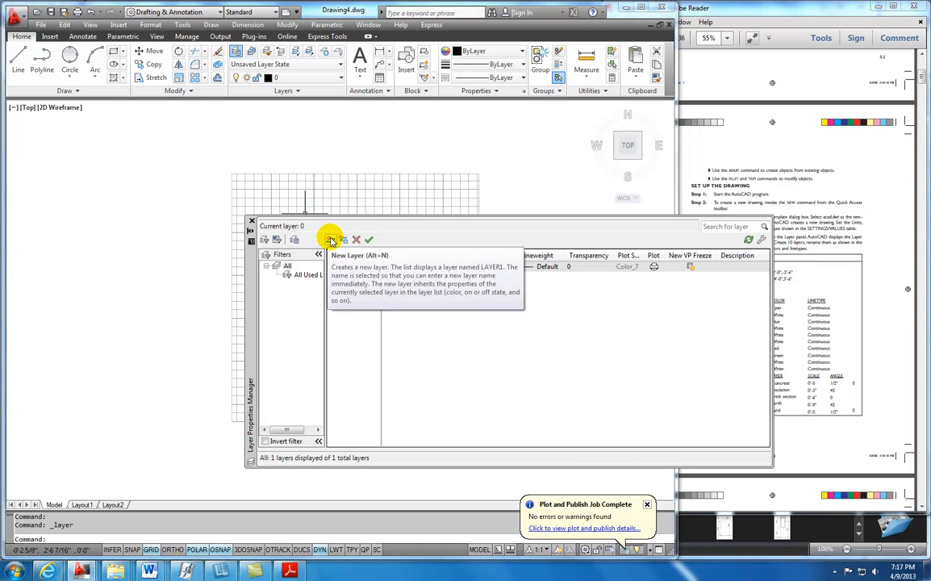
pyautogui.click(331, 240)
pyautogui.click(331, 241)
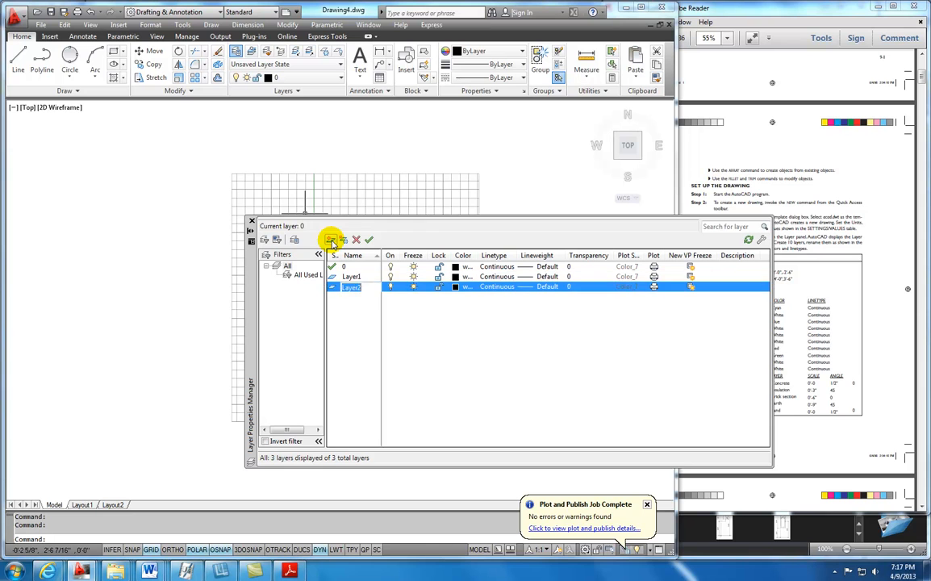
pyautogui.click(331, 240)
pyautogui.click(331, 241)
pyautogui.click(331, 240)
pyautogui.click(331, 241)
pyautogui.click(330, 241)
pyautogui.click(331, 240)
pyautogui.click(330, 240)
pyautogui.click(331, 240)
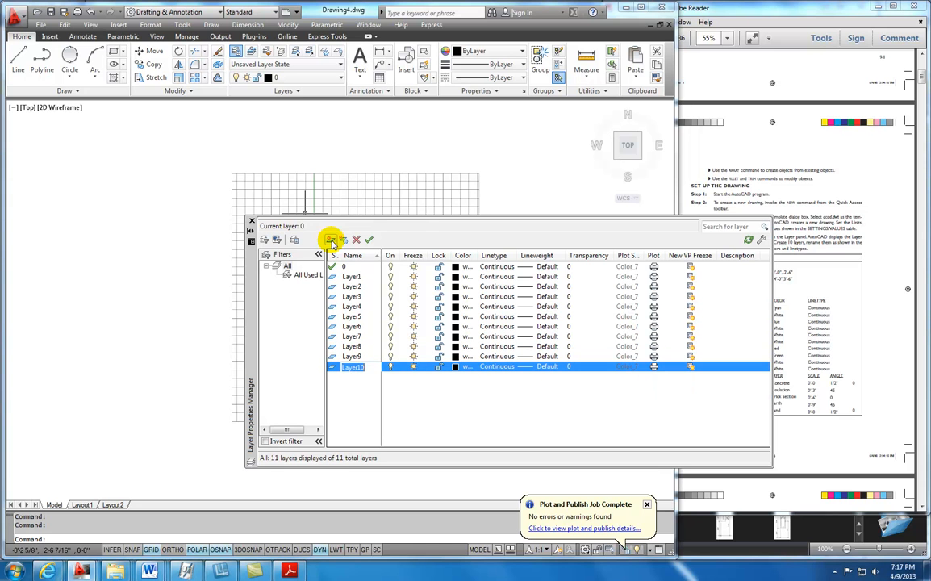
# - Rename Layer1 as Border and Layer2 as Slab
pyautogui.click(355, 279)
pyautogui.rightClick(356, 280)
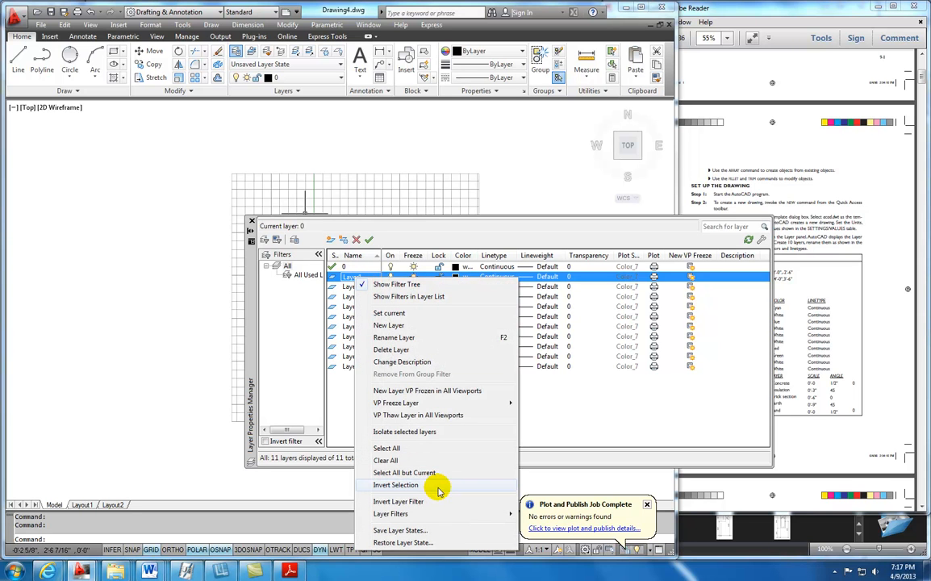
pyautogui.click(357, 338)
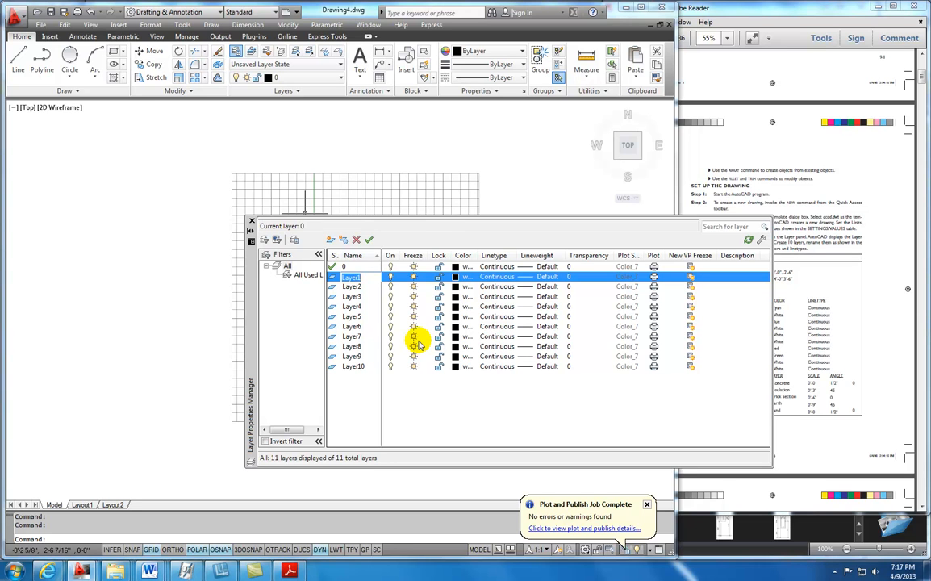
pyautogui.write('Border')
pyautogui.press('Return')
pyautogui.rightClick(353, 287)
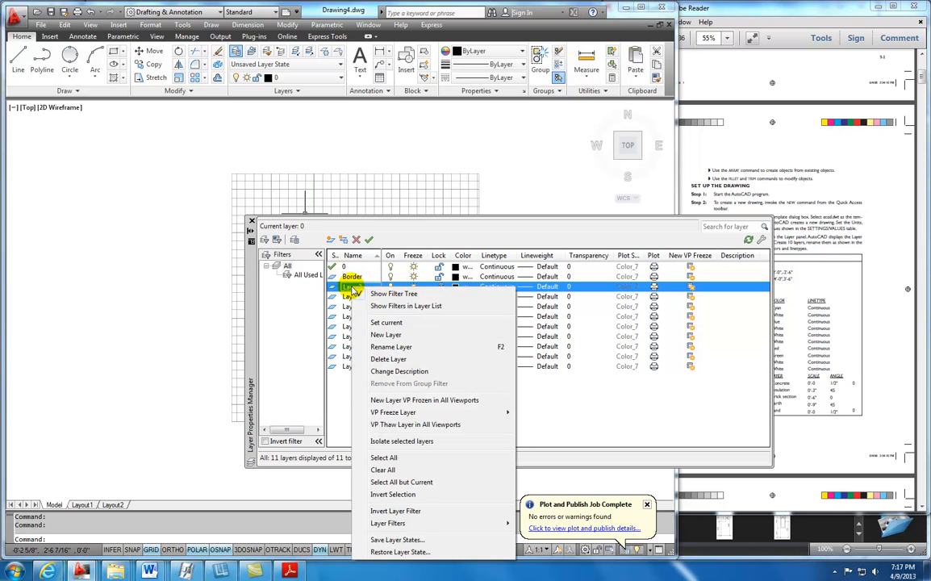
pyautogui.click(390, 347)
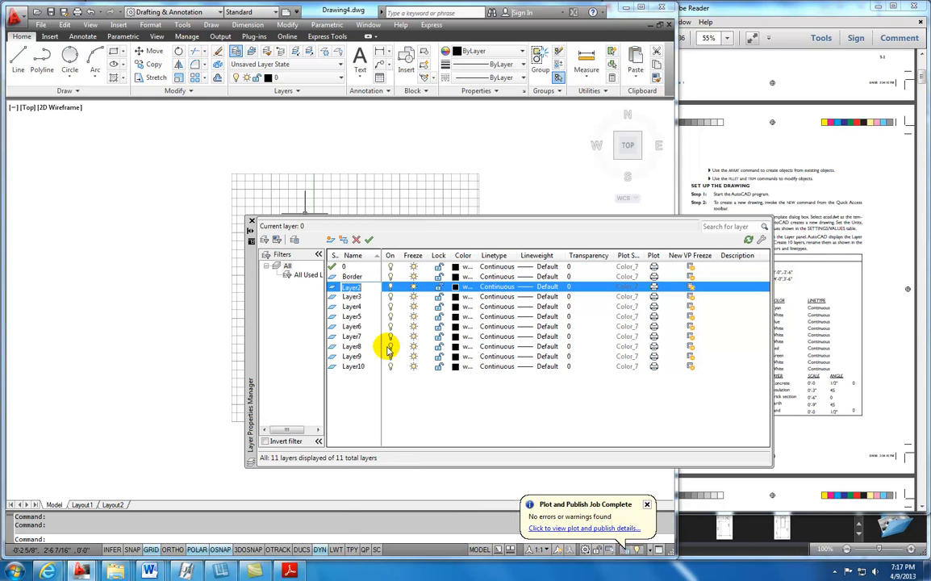
pyautogui.write('Slab')
pyautogui.press('Return')
# - Rename Layer3 as Text and Layer4 as Brick Section
pyautogui.rightClick(353, 296)
pyautogui.click(379, 81)
pyautogui.write('Text')
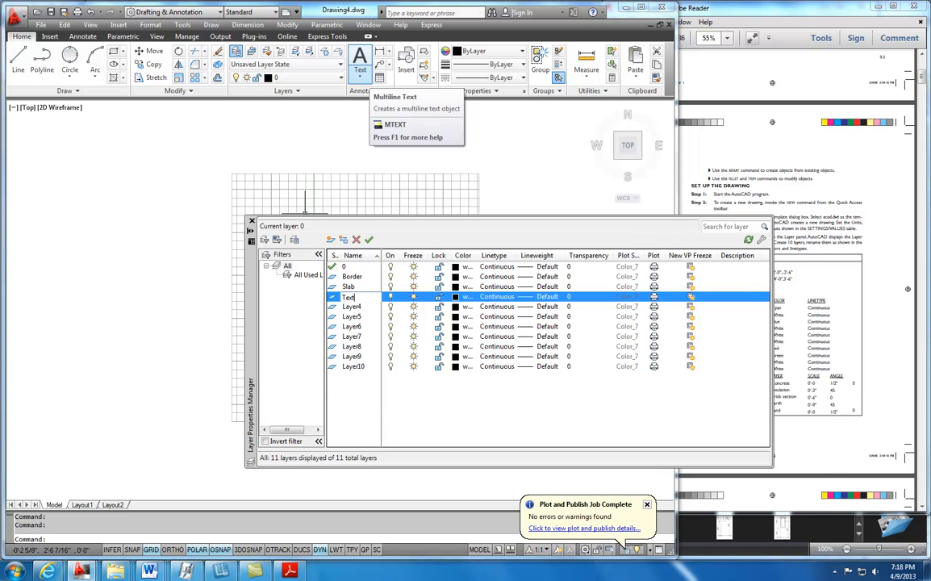
pyautogui.press('Return')
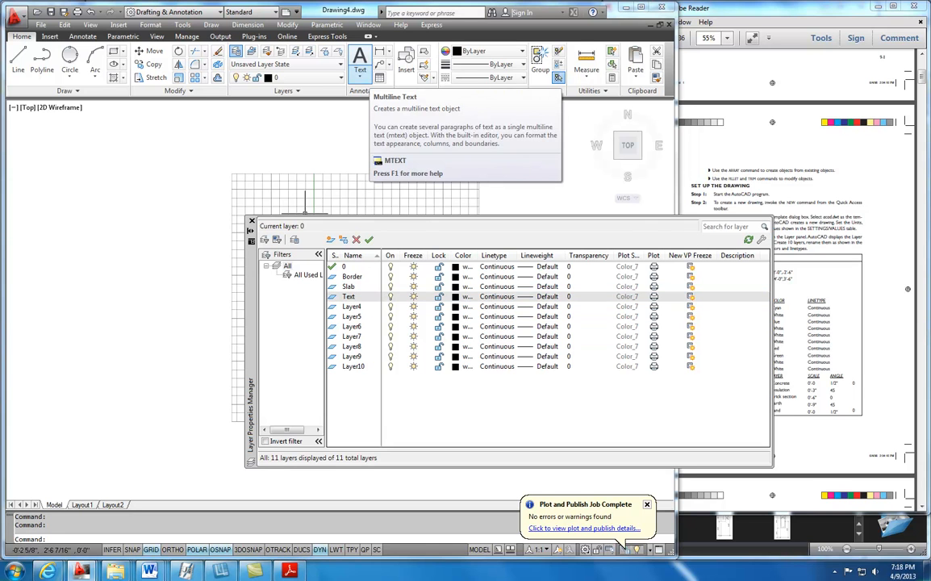
pyautogui.rightClick(349, 306)
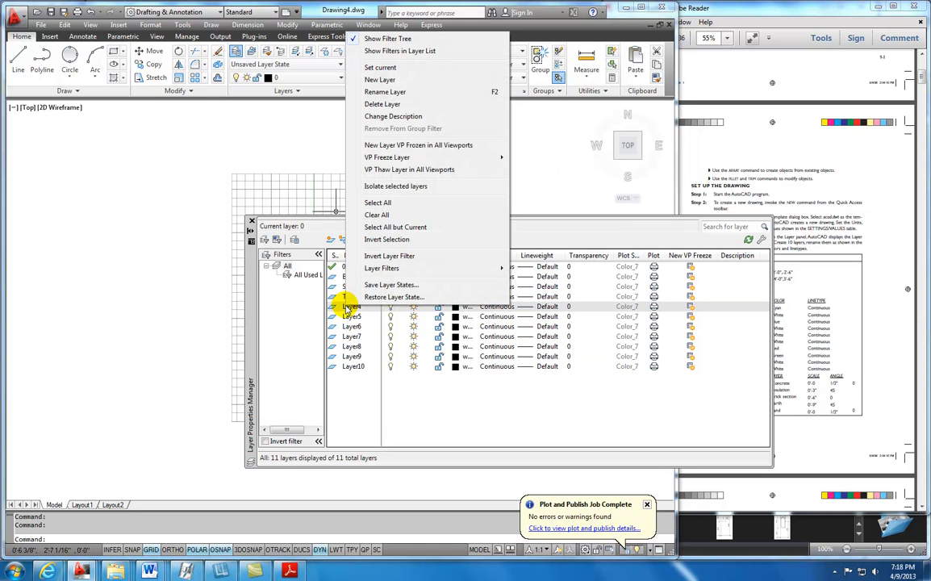
pyautogui.click(384, 92)
pyautogui.write('B')
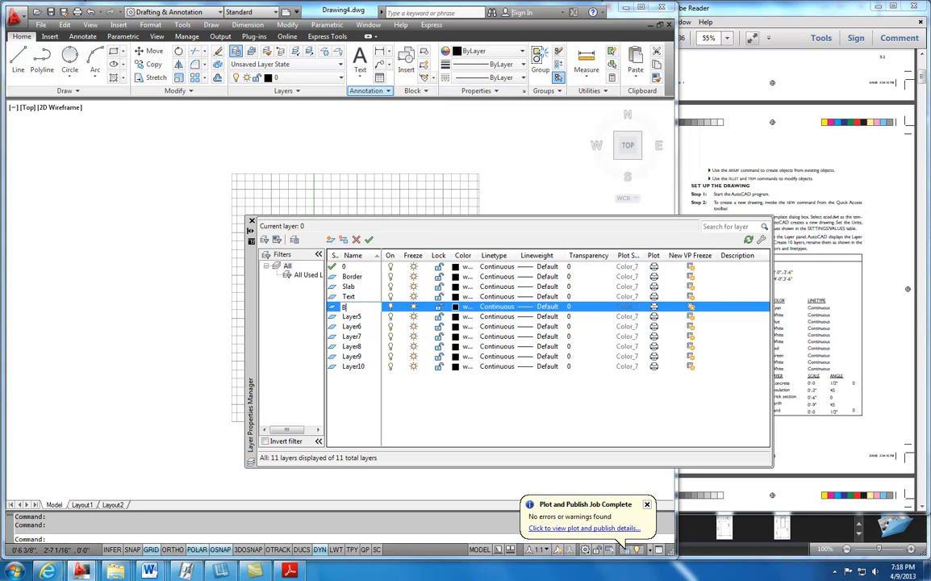
pyautogui.write('rick Sectio')
pyautogui.press('Return')
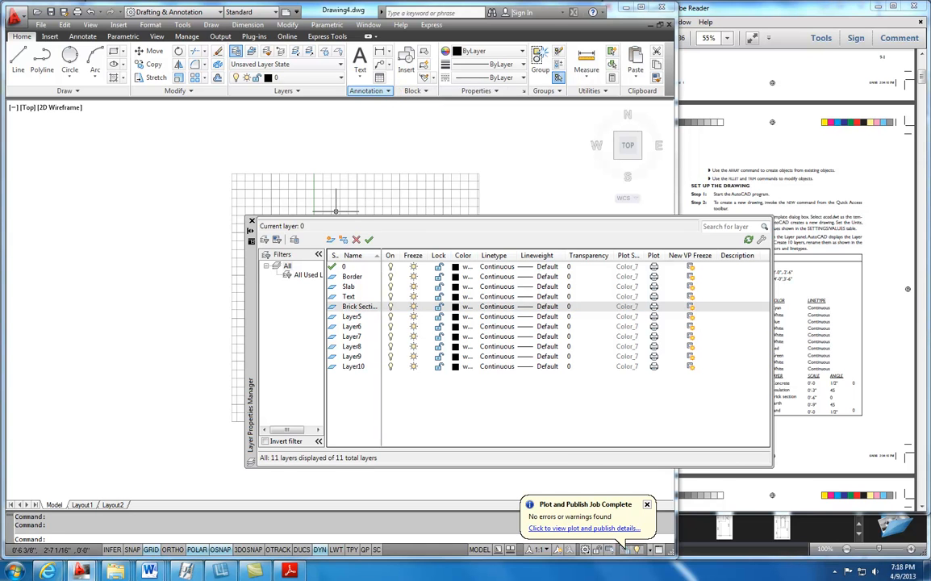
# - Rename Layer5 as Concrete and Layer6 as Earth
pyautogui.rightClick(354, 317)
pyautogui.click(391, 101)
pyautogui.write('Concrete')
pyautogui.press('Return')
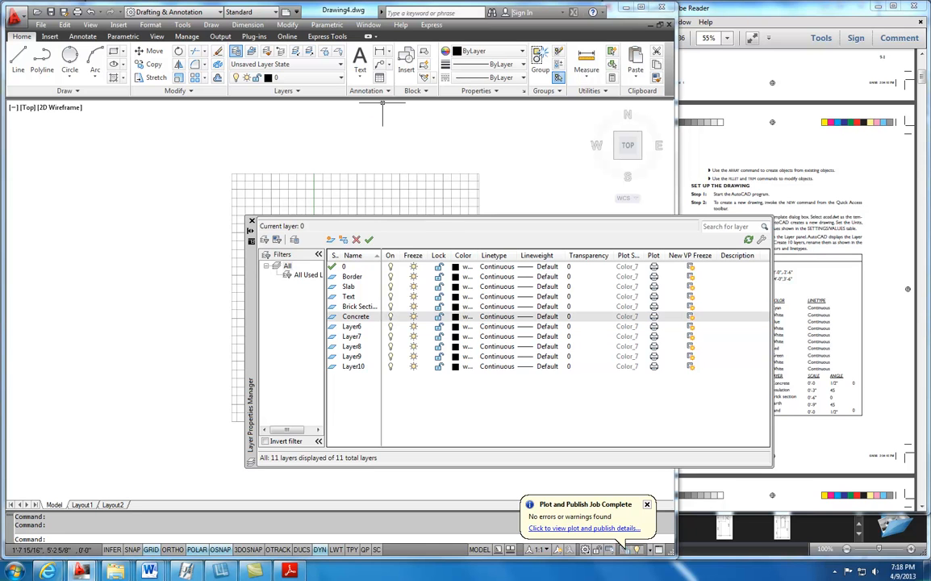
pyautogui.rightClick(350, 327)
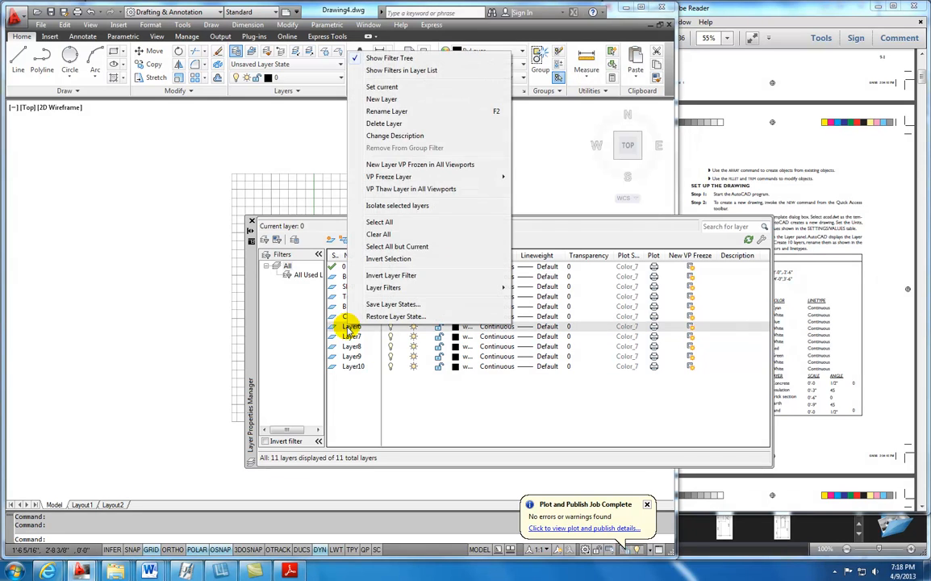
pyautogui.click(382, 112)
pyautogui.write('Earth')
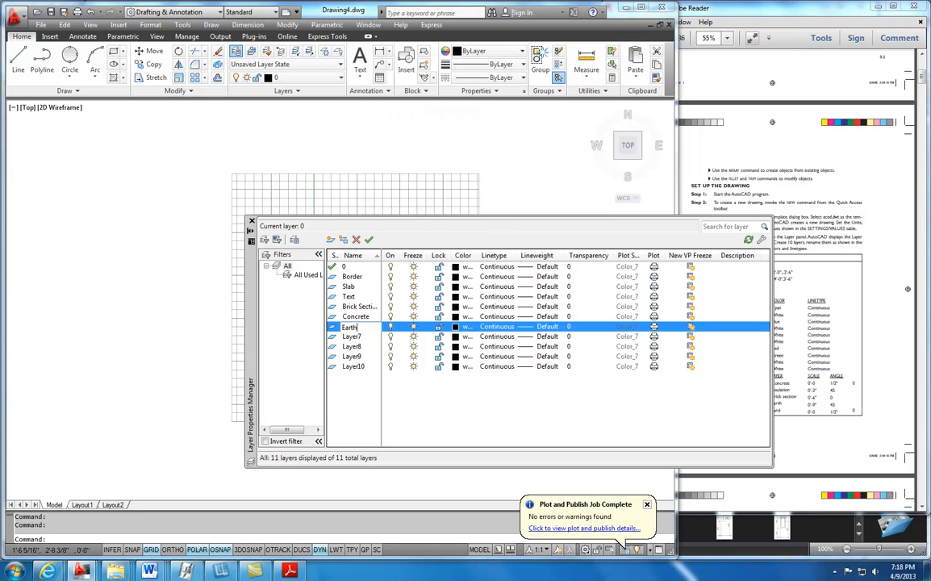
# - Rename Layer7 as Hatch Boundary
pyautogui.rightClick(351, 336)
pyautogui.click(374, 122)
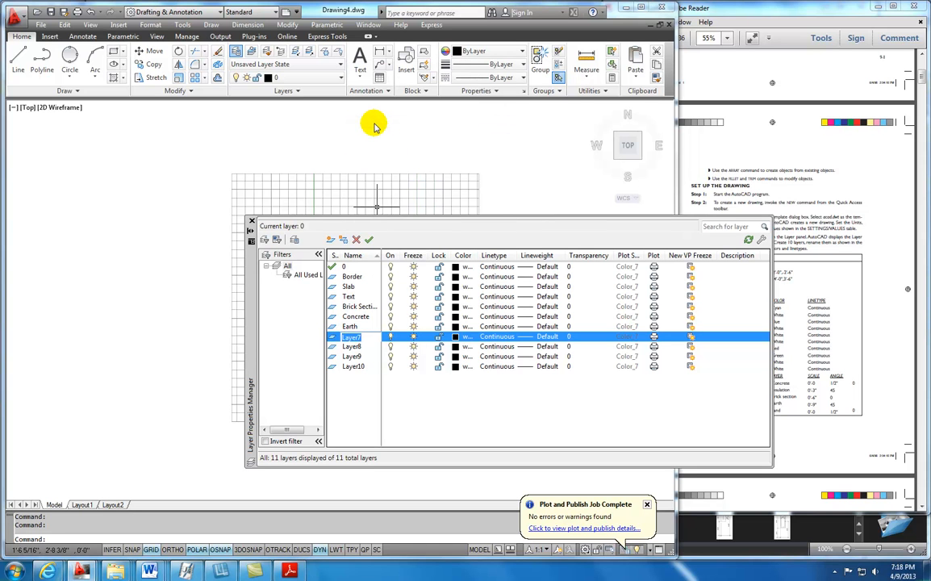
pyautogui.write('Hatch B')
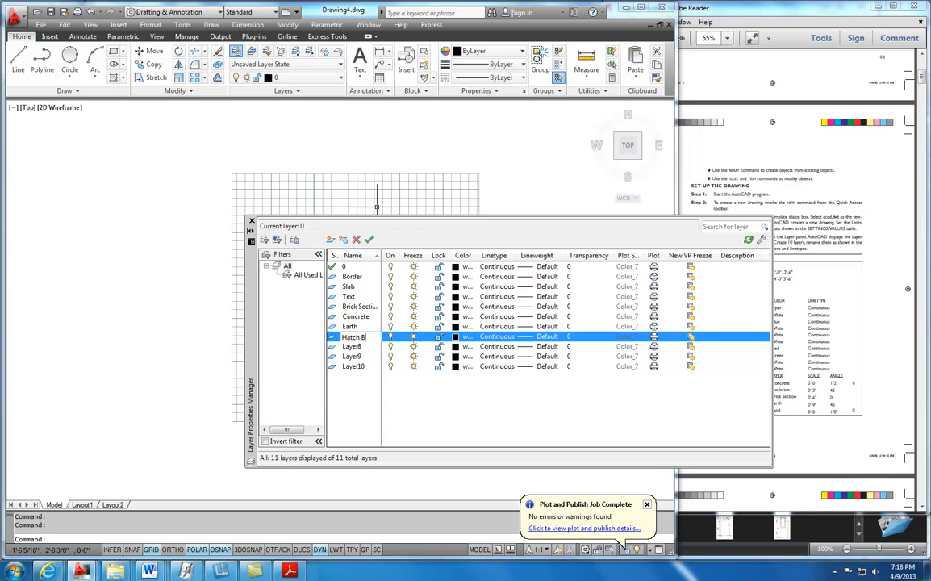
pyautogui.write('oundary')
pyautogui.press('Return')
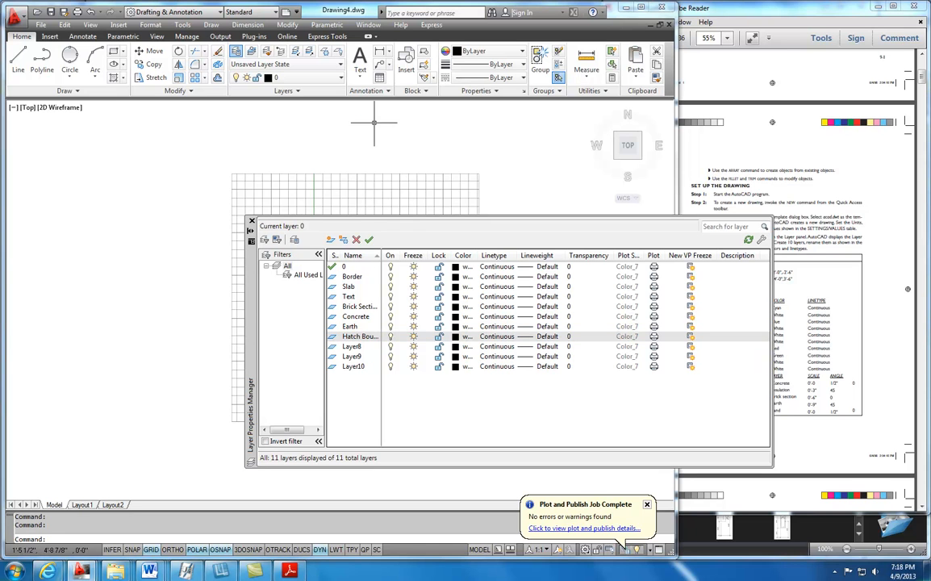
# - Rename Layer8 as Insulation and Layer9 as Sand
pyautogui.rightClick(346, 346)
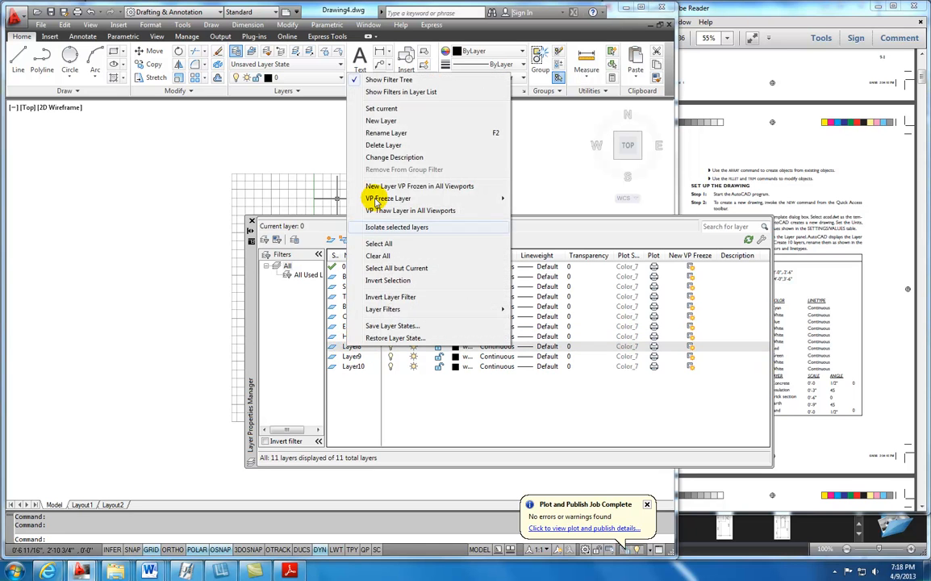
pyautogui.click(378, 134)
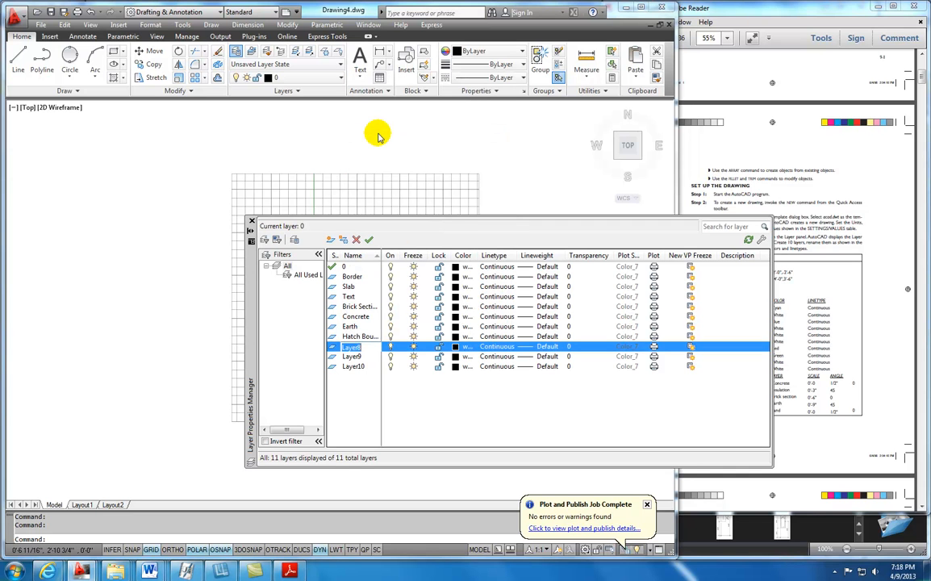
pyautogui.write('Insulation')
pyautogui.press('Return')
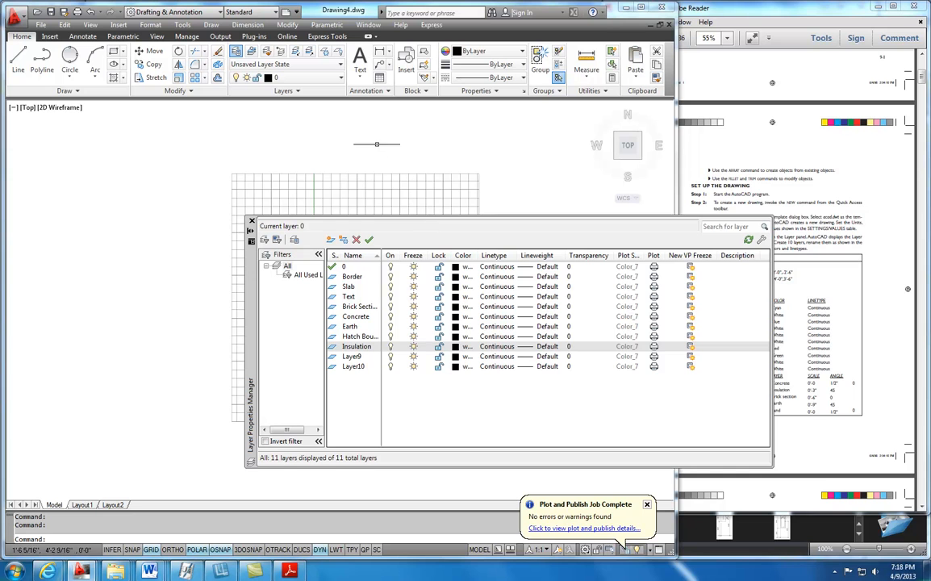
pyautogui.rightClick(353, 357)
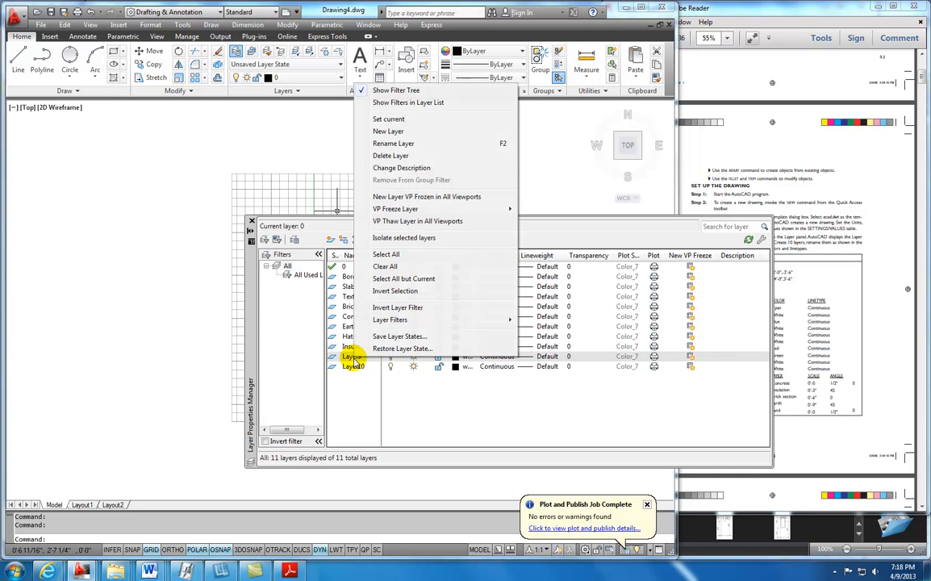
pyautogui.click(387, 142)
pyautogui.write('S')
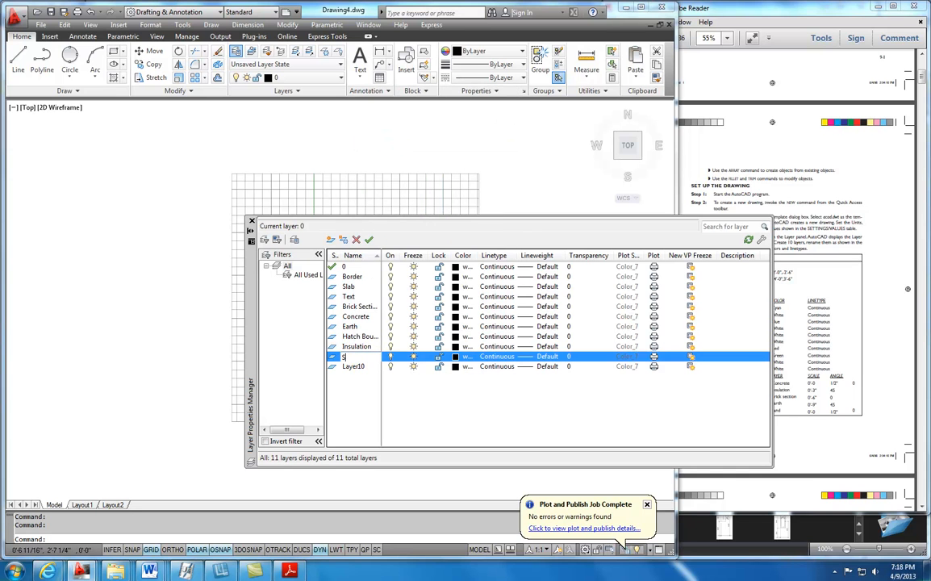
pyautogui.click(388, 142)
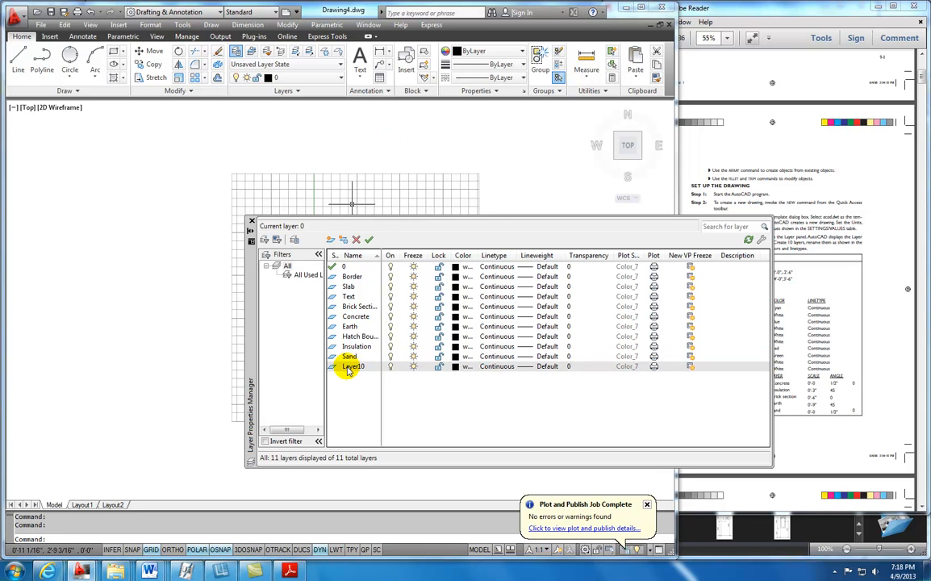
# - Rename Layer10 as Wall and widen the layer list's Name column so the full layer names fit
pyautogui.rightClick(348, 371)
pyautogui.click(376, 153)
pyautogui.write('Wall')
pyautogui.click(376, 151)
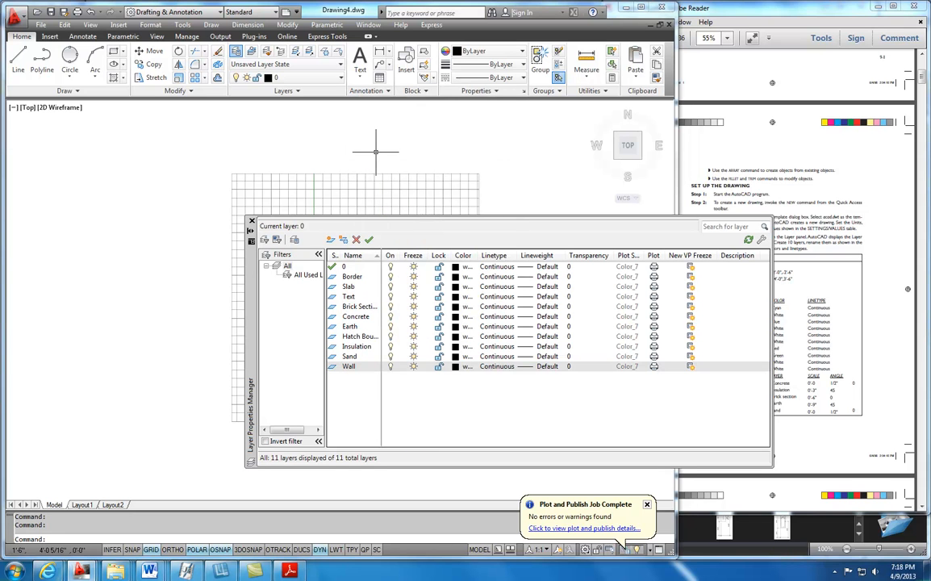
pyautogui.moveTo(377, 250); pyautogui.dragTo(409, 249)
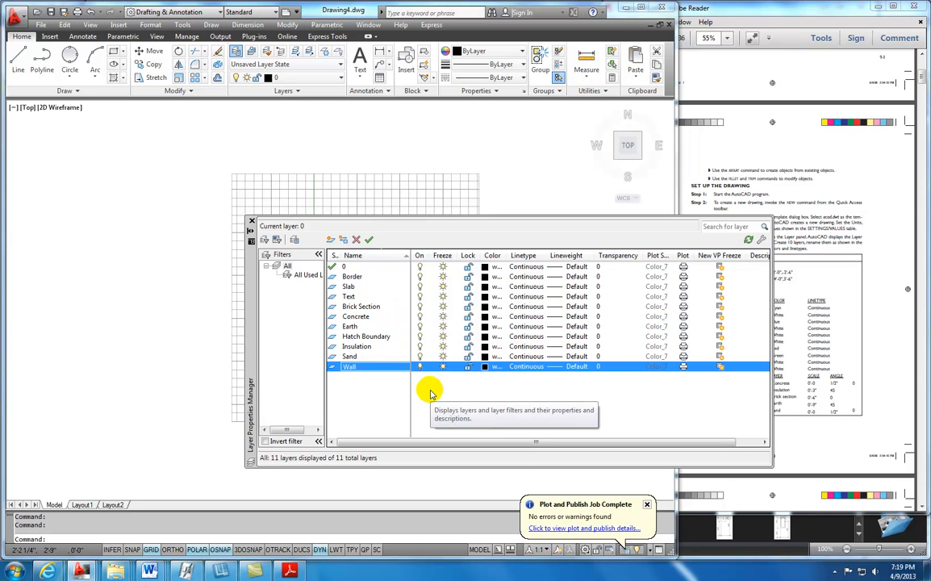
# - Set the color of layer 0 to cyan
pyautogui.click(485, 267)
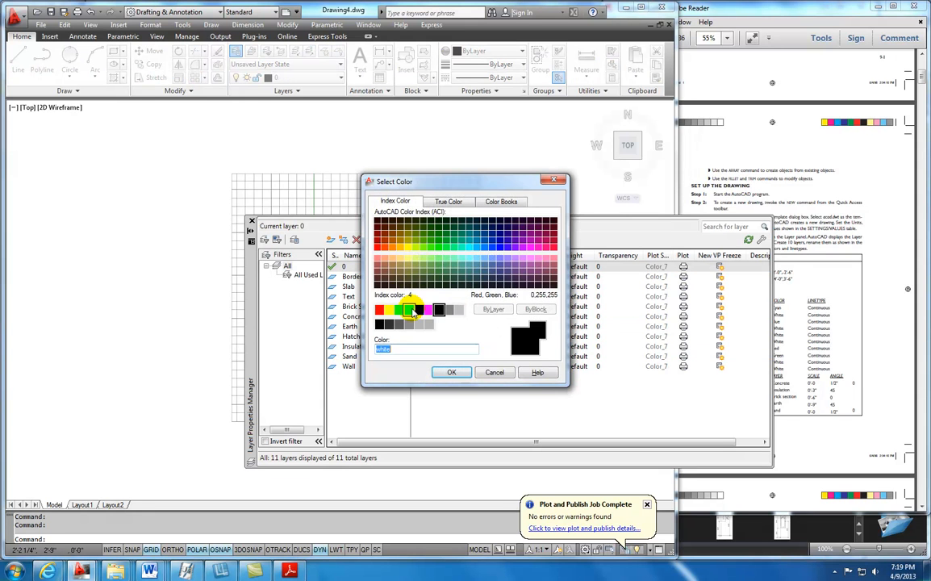
pyautogui.click(409, 309)
pyautogui.click(444, 373)
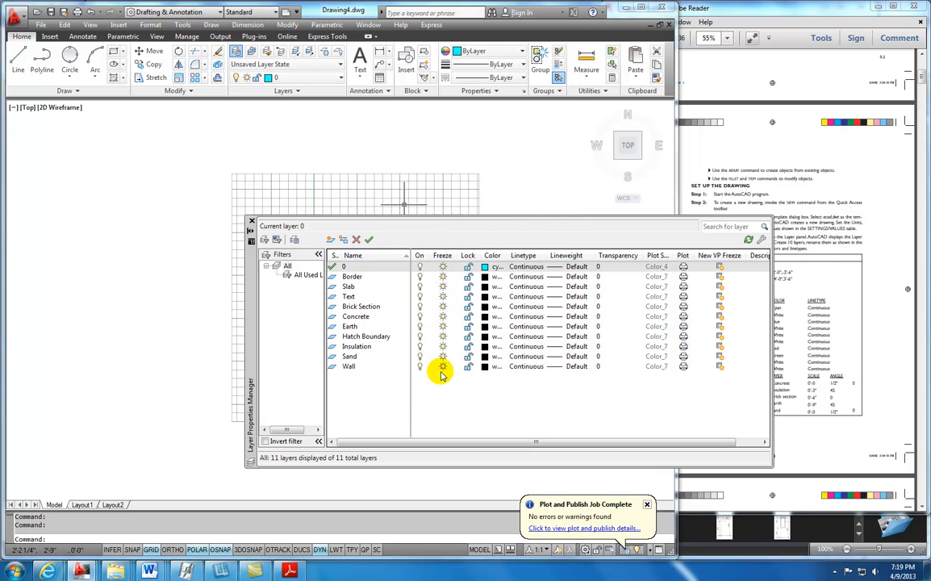
# - Set the color of the Border layer to cyan
pyautogui.rightClick(484, 278)
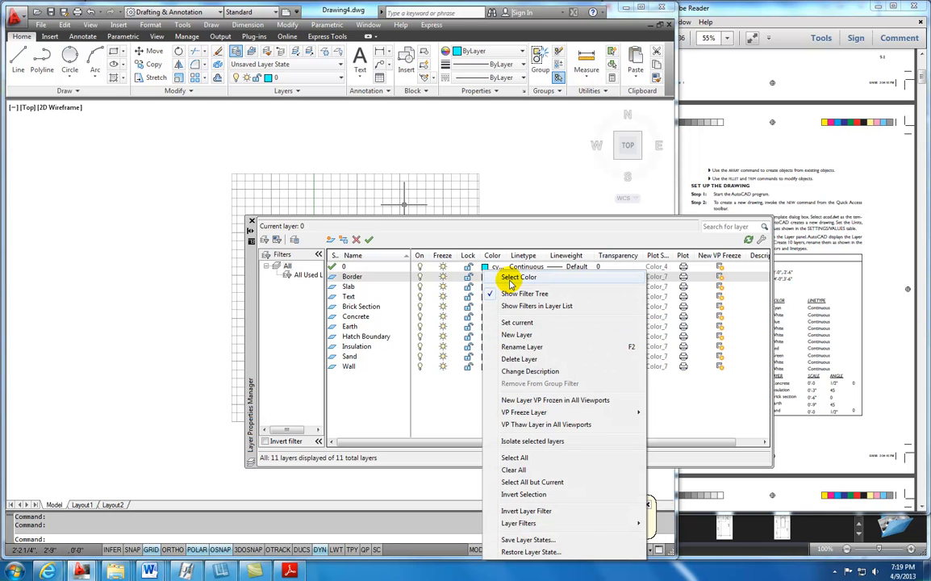
pyautogui.click(513, 278)
pyautogui.click(409, 314)
pyautogui.click(450, 372)
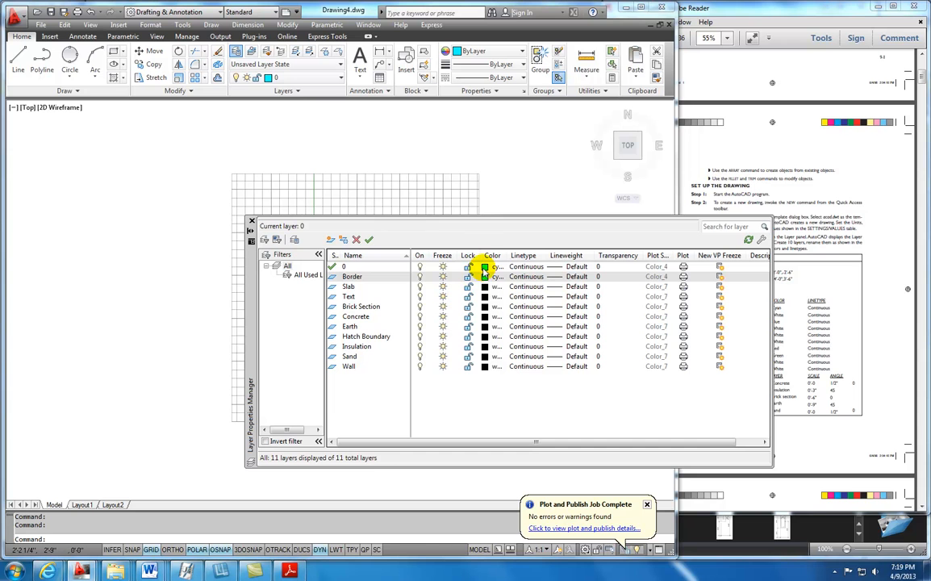
# - Set the color of layer 0 back to white
pyautogui.rightClick(484, 269)
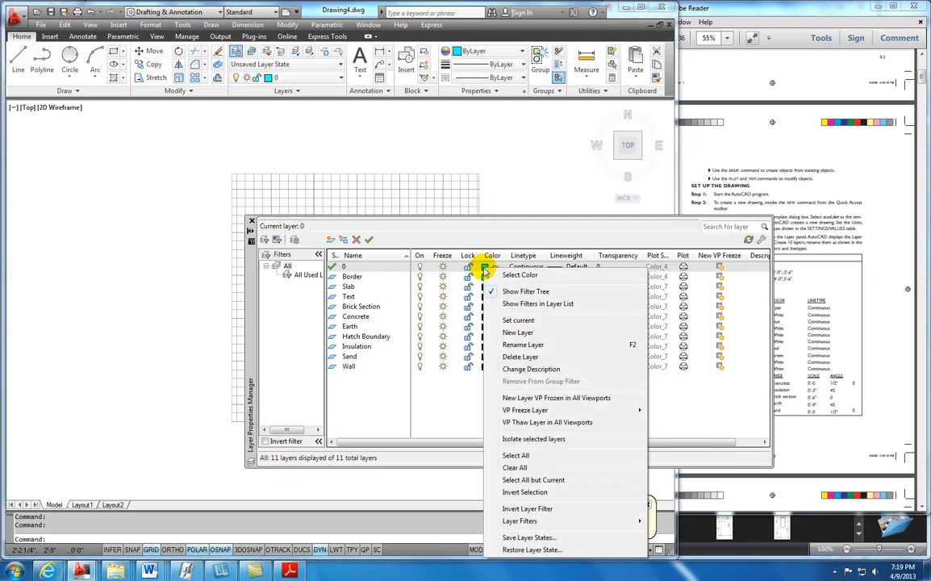
pyautogui.click(519, 275)
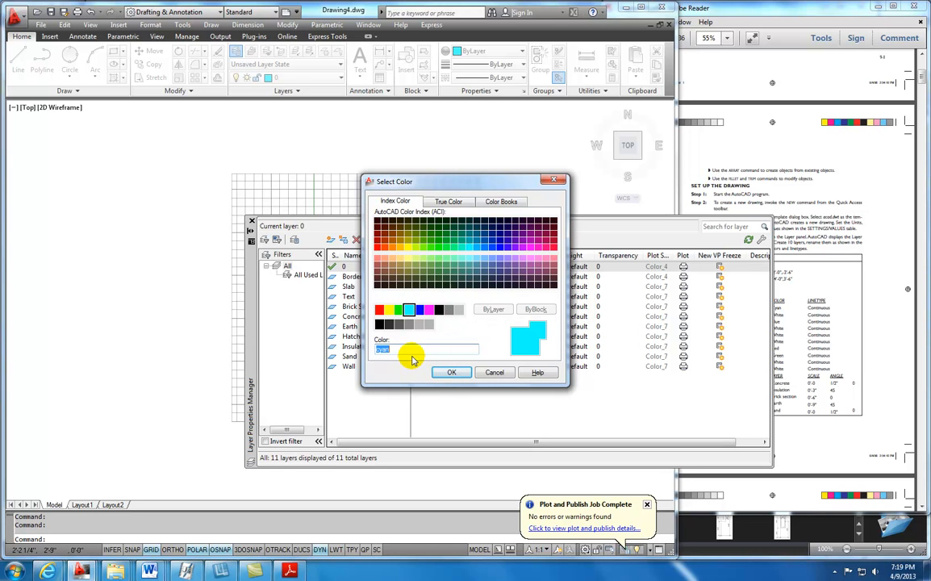
pyautogui.write('white')
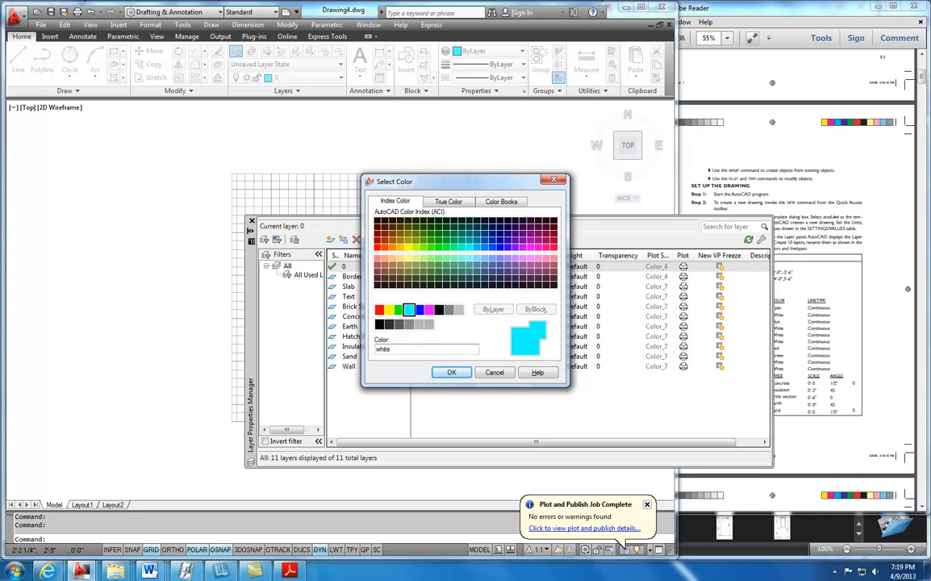
pyautogui.press('Return')
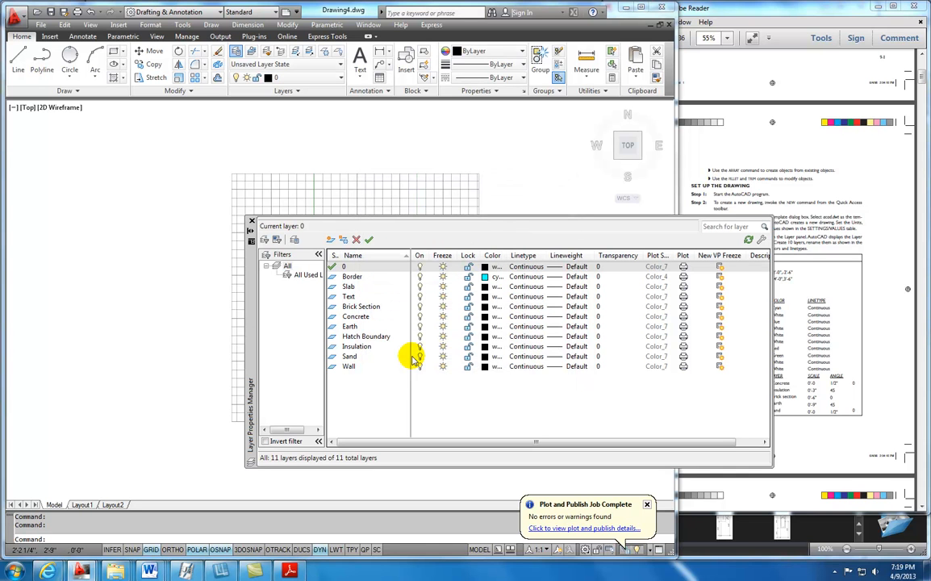
# - Set the color of the Text layer to blue
pyautogui.rightClick(487, 289)
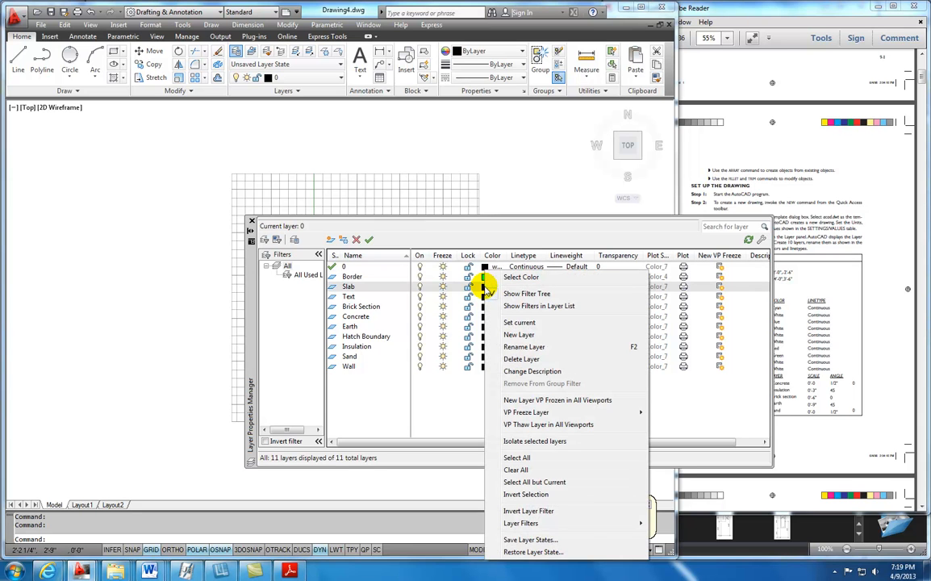
pyautogui.click(438, 289)
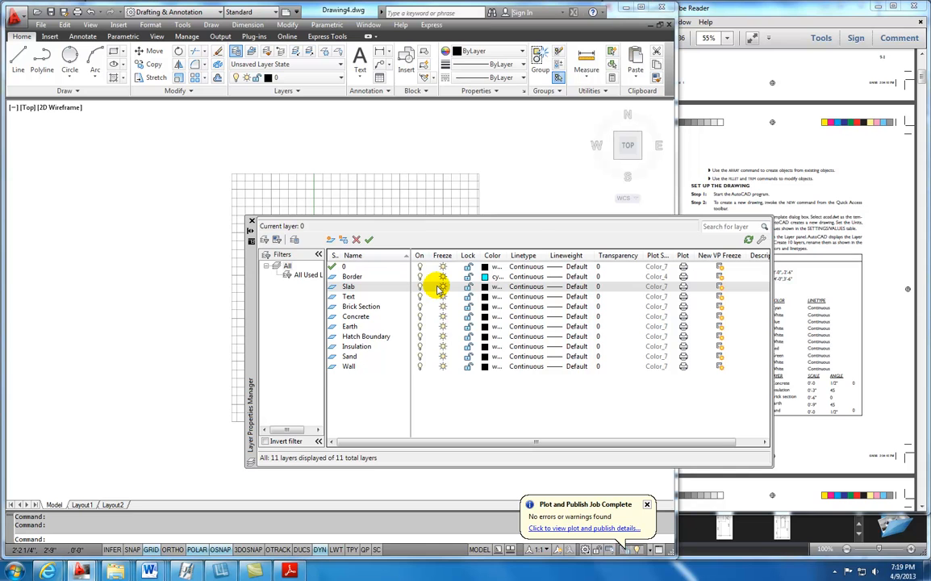
pyautogui.rightClick(484, 297)
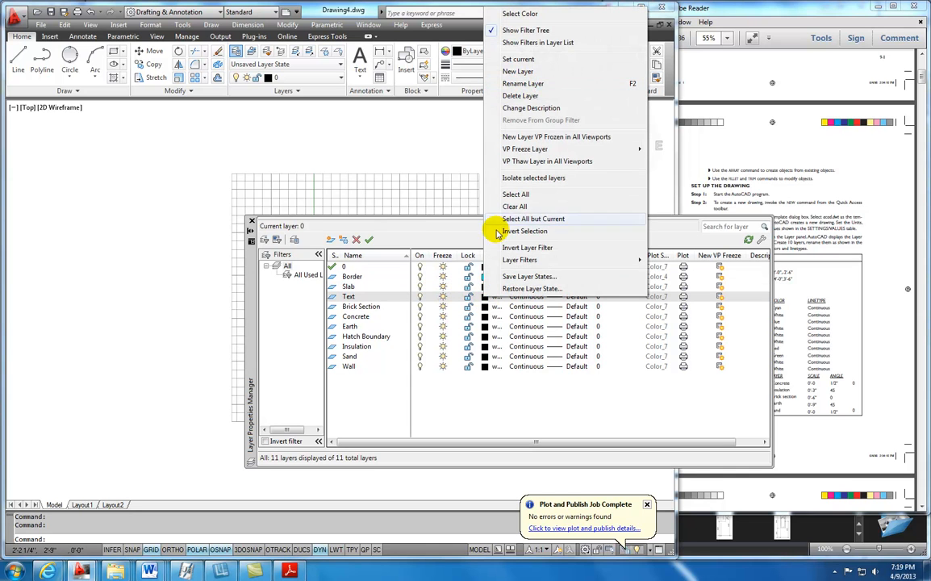
pyautogui.click(484, 297)
pyautogui.click(484, 297)
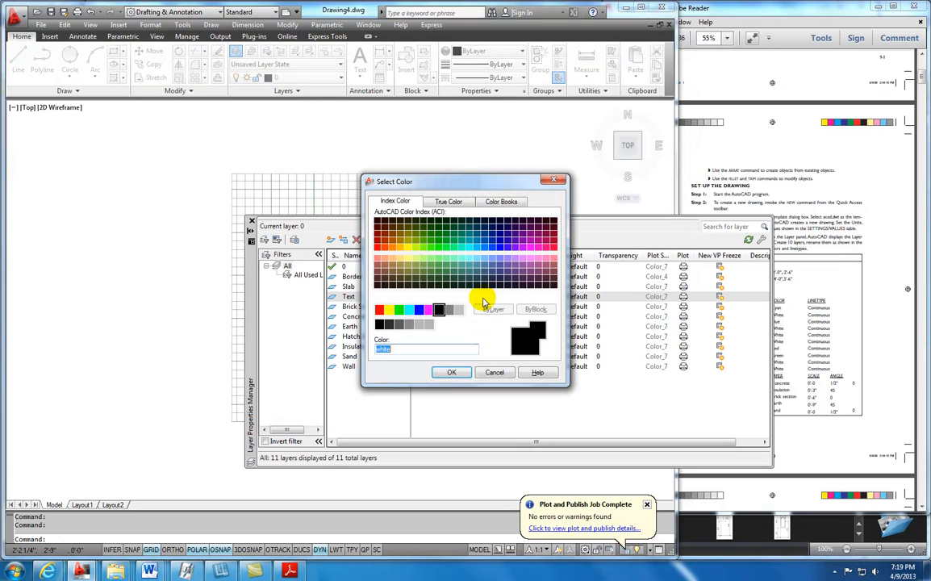
pyautogui.click(419, 310)
pyautogui.click(449, 373)
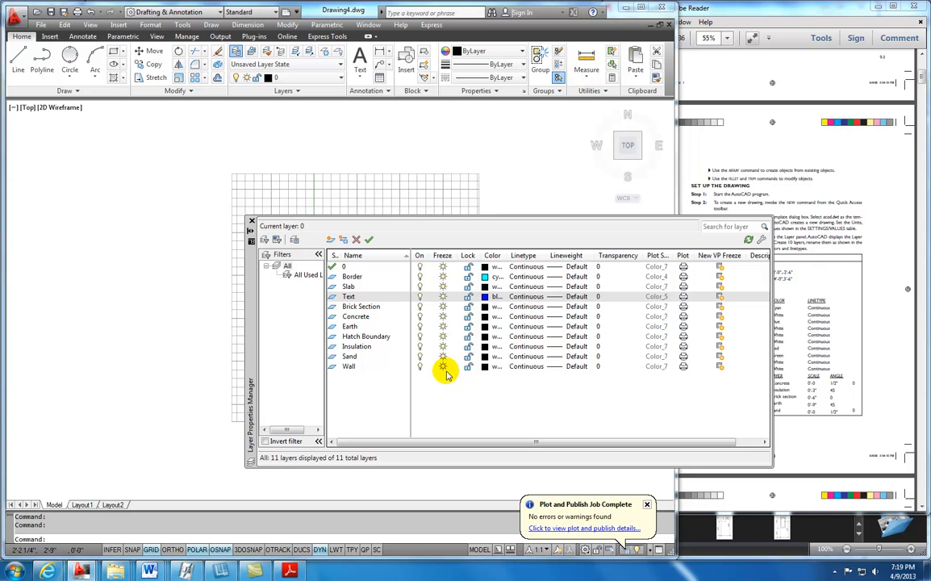
# - Set the color of the Hatch Boundary layer to red and of the Insulation layer to green
pyautogui.click(486, 337)
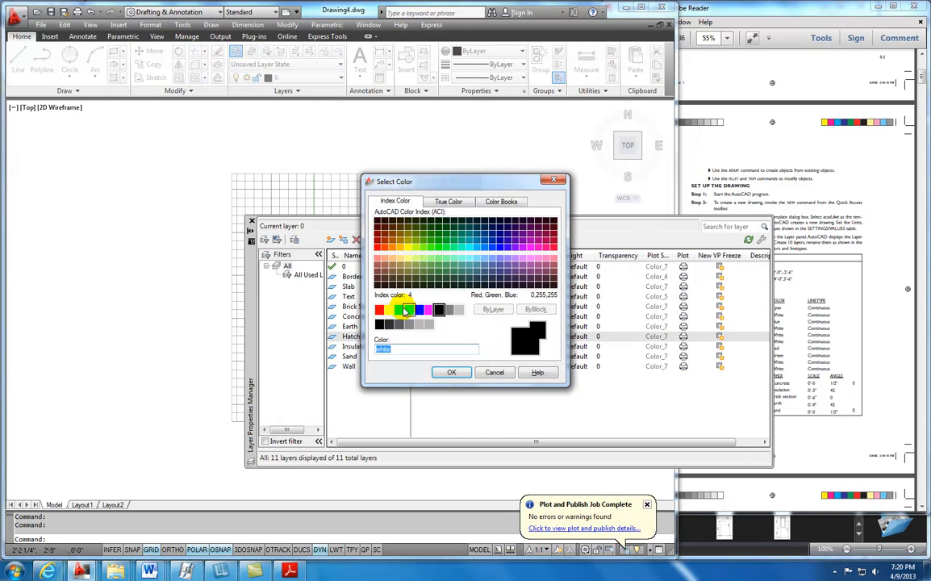
pyautogui.click(379, 310)
pyautogui.click(448, 373)
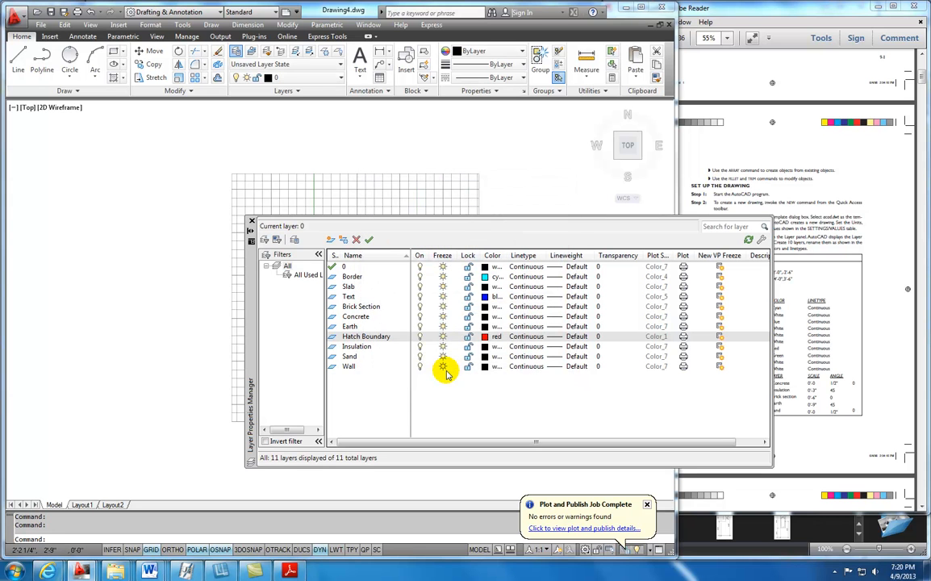
pyautogui.click(485, 347)
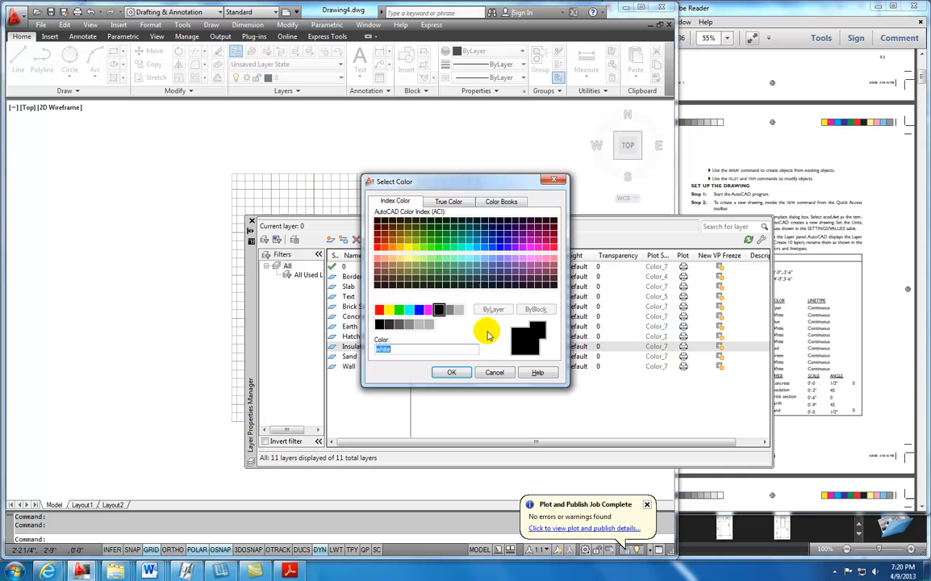
pyautogui.click(399, 310)
pyautogui.click(454, 373)
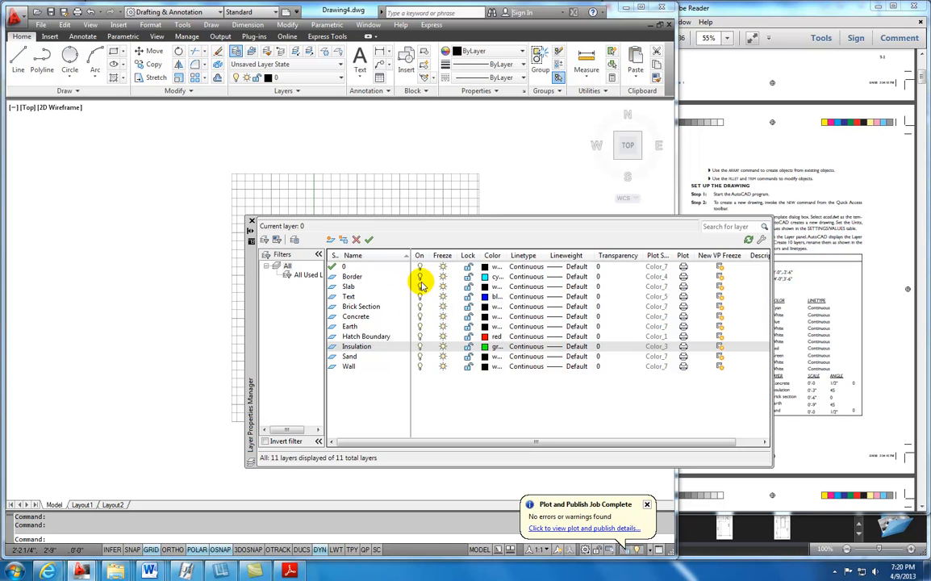
# - Set the lineweight of the Slab layer to 0.50 mm
pyautogui.click(552, 287)
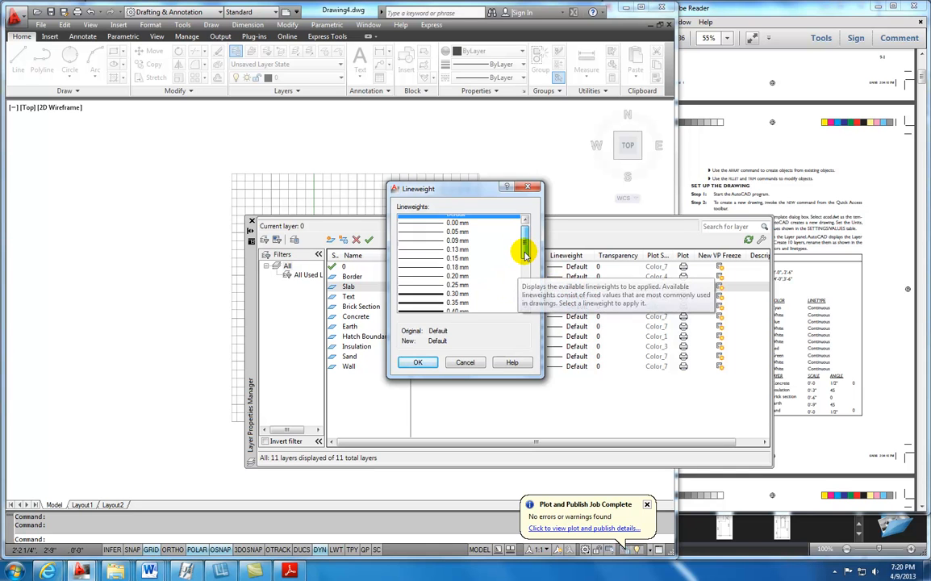
pyautogui.scroll(-1, 524, 250)
pyautogui.click(431, 308)
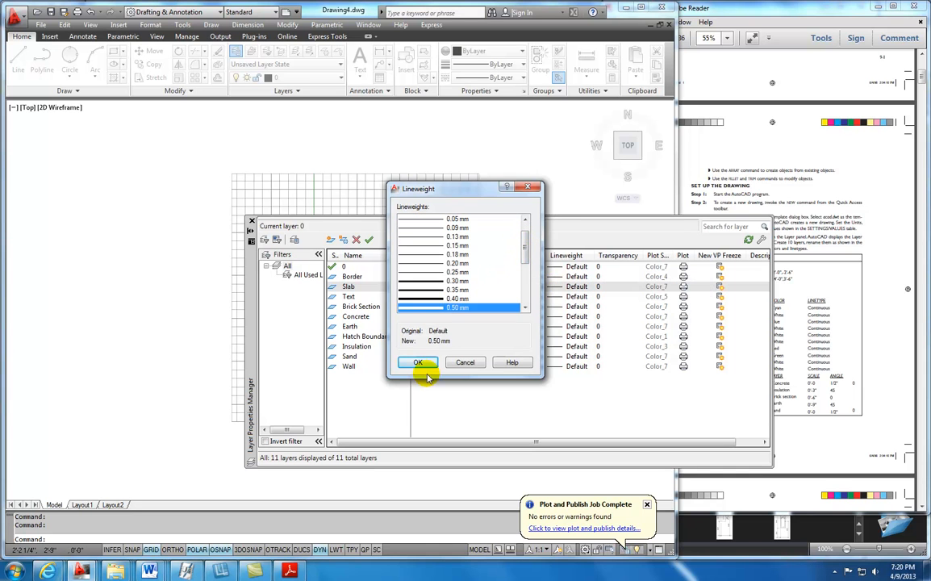
pyautogui.click(419, 362)
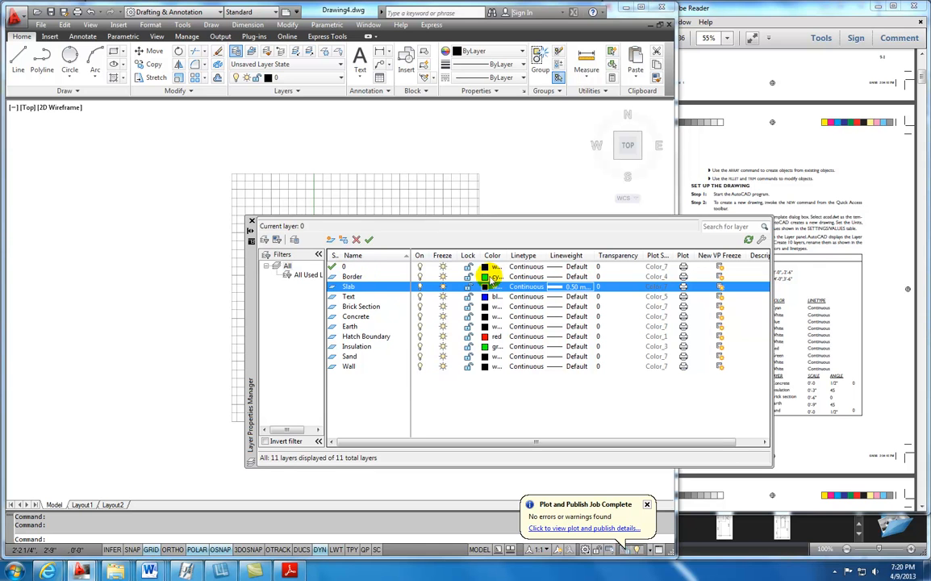
# - Set the lineweight of the Border layer to 0.70 mm
pyautogui.click(556, 277)
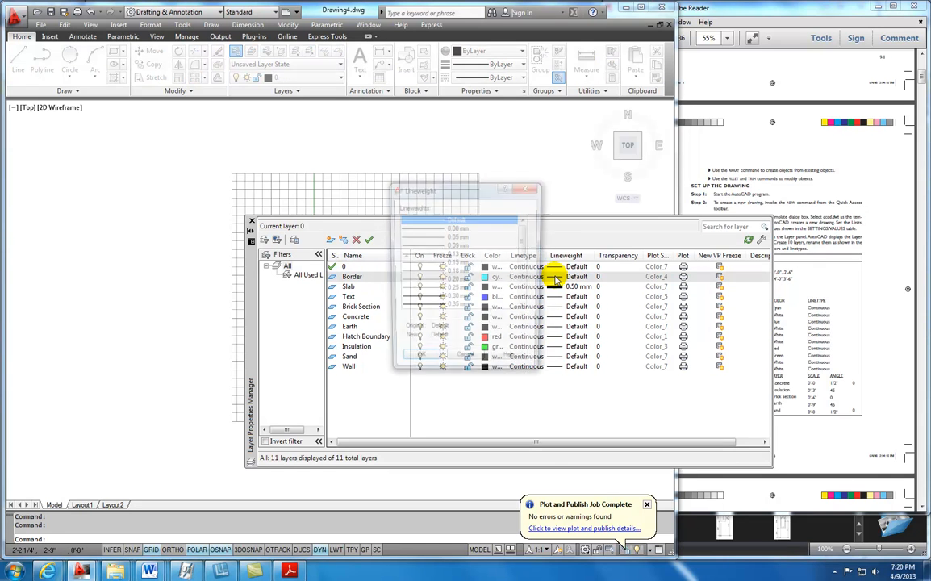
pyautogui.scroll(-2, 525, 256)
pyautogui.scroll(-1, 525, 256)
pyautogui.click(428, 300)
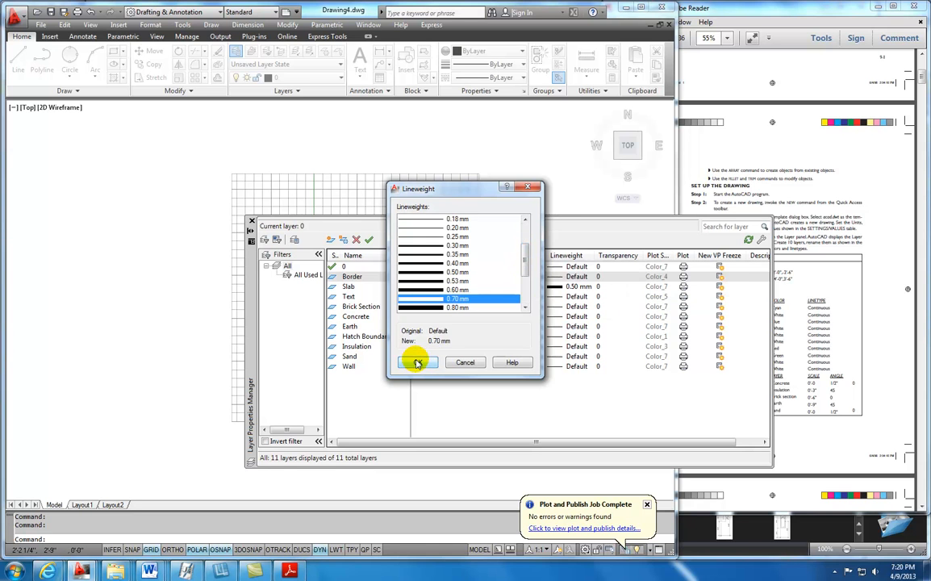
pyautogui.click(417, 362)
# - Make Border the current layer, then collapse the Layer Properties Manager and move it clear of the drawing grid
pyautogui.click(369, 239)
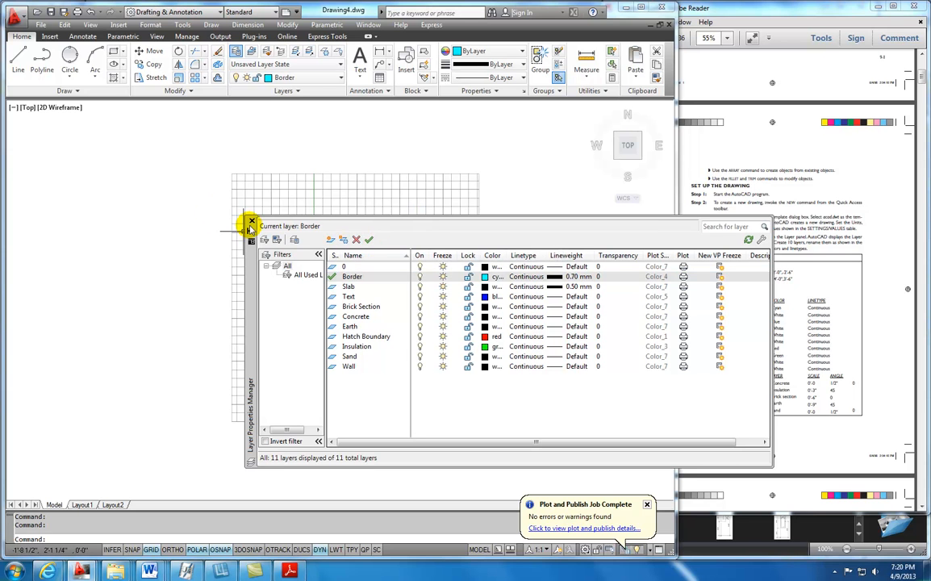
pyautogui.click(250, 232)
pyautogui.moveTo(249, 307); pyautogui.dragTo(103, 301)
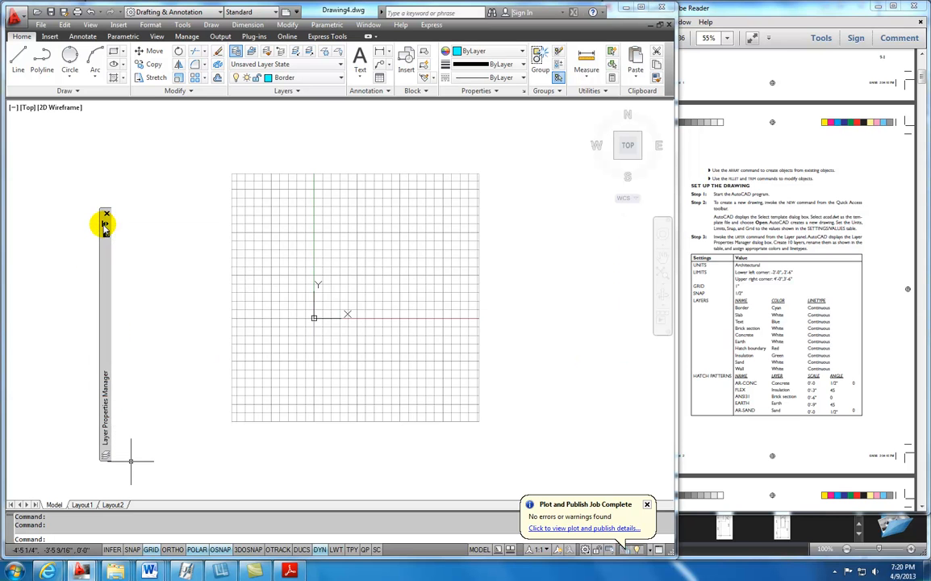
# - Turn on snap and set the snap X and Y spacing to 1/2" in the drafting settings
pyautogui.click(131, 550)
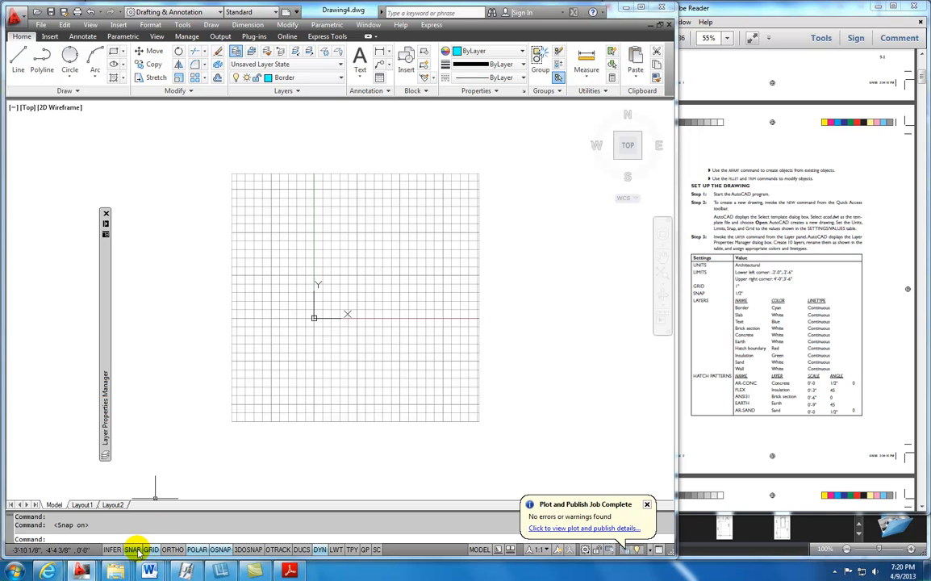
pyautogui.rightClick(134, 549)
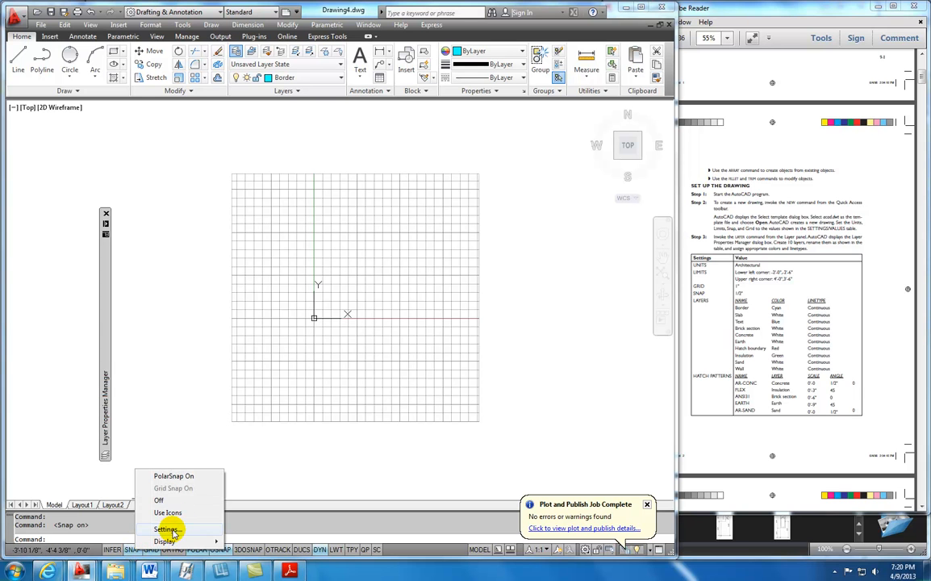
pyautogui.click(171, 530)
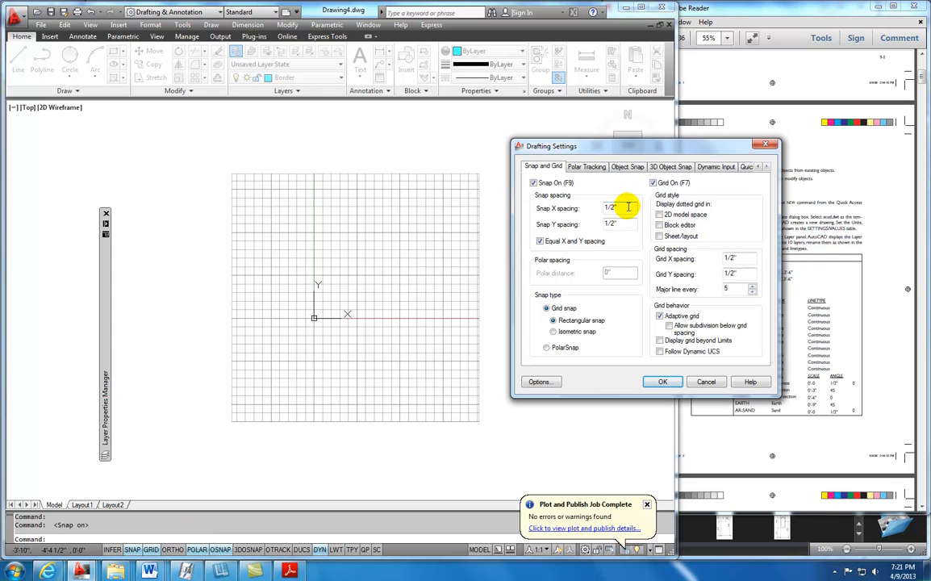
pyautogui.moveTo(626, 207); pyautogui.dragTo(589, 208)
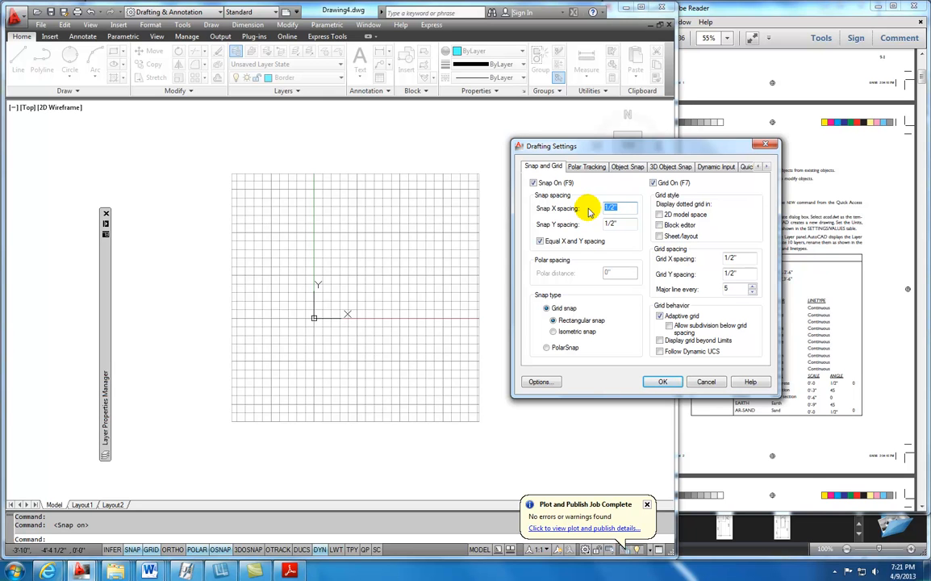
pyautogui.write('1')
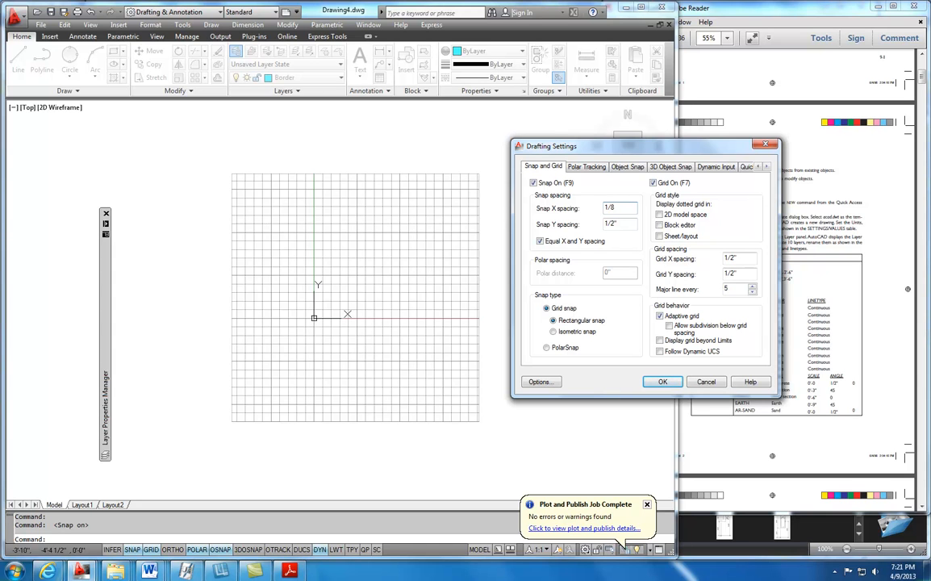
pyautogui.doubleClick(611, 208)
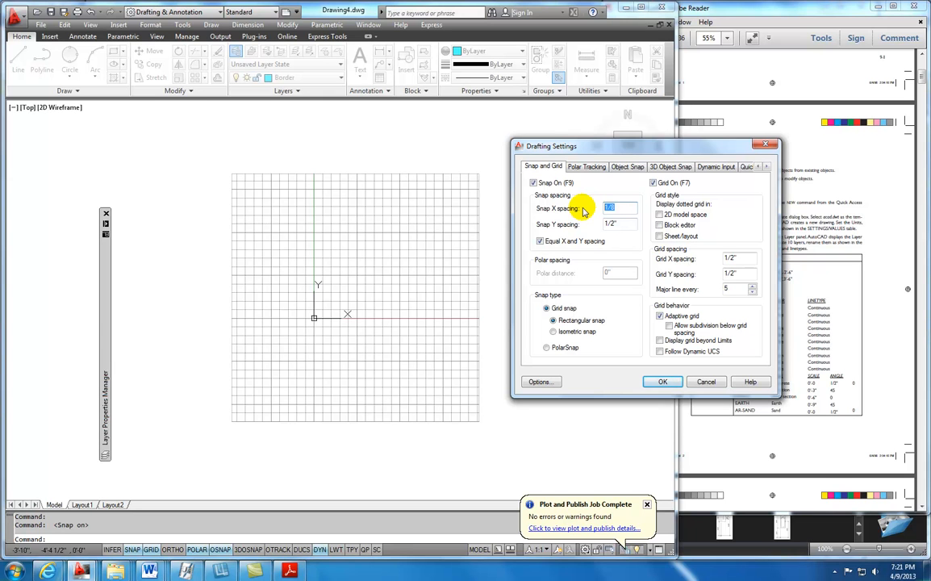
pyautogui.write('1')
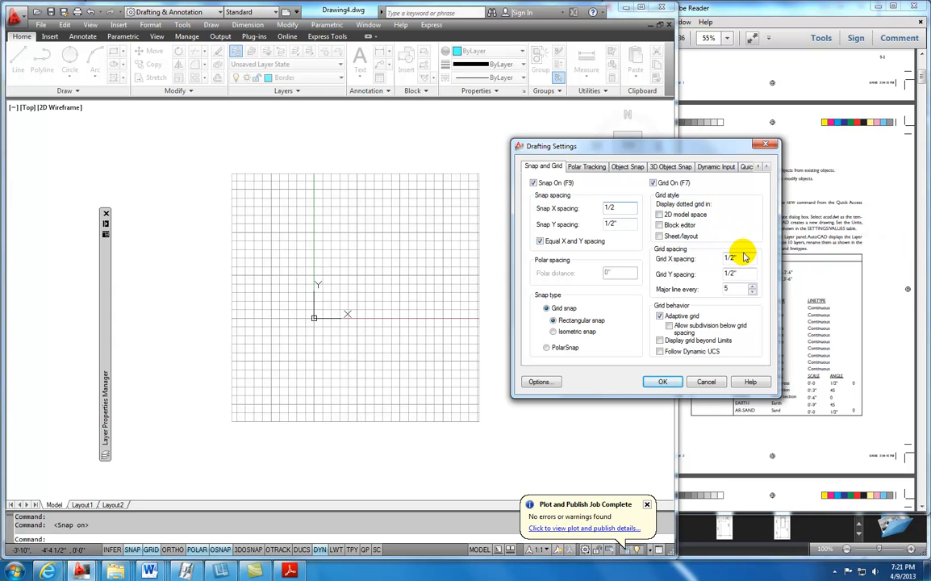
# - Set the grid X and Y spacing to 1" and apply the drafting settings
pyautogui.moveTo(745, 257); pyautogui.dragTo(712, 254)
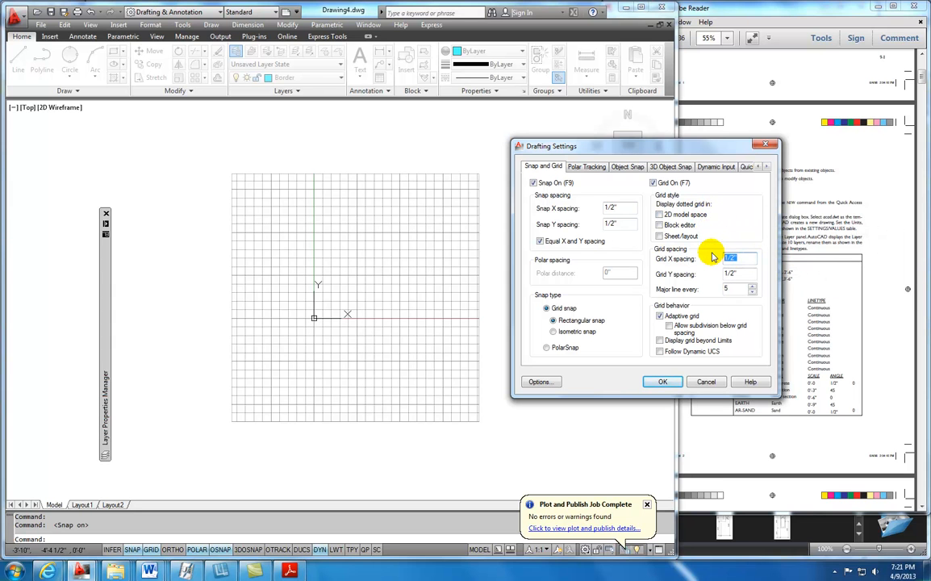
pyautogui.write('1')
pyautogui.press('Return')
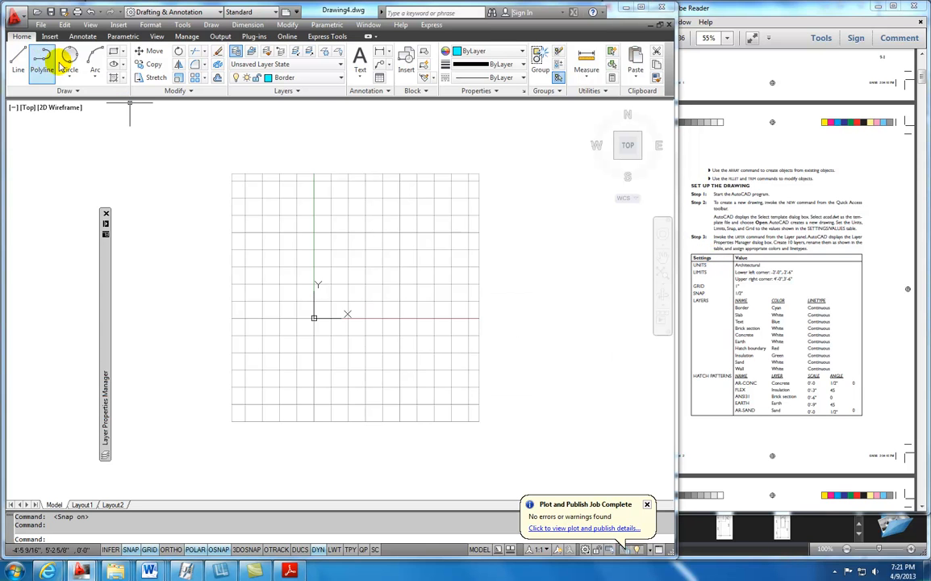
# - Draw the border rectangle around the drawing limits, from -2'-0",-2'-6" to 4'-0",3'-6", with lineweight display on
pyautogui.click(114, 55)
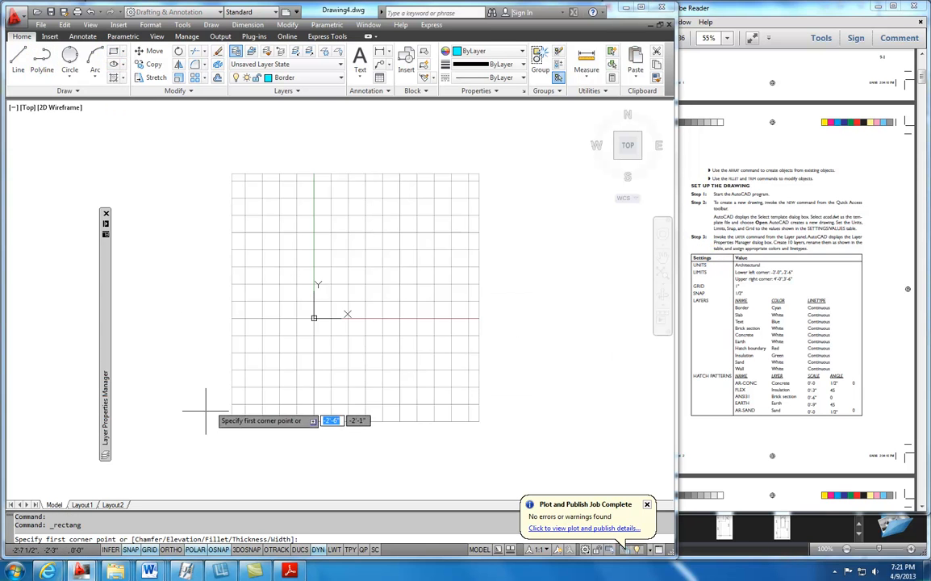
pyautogui.click(333, 549)
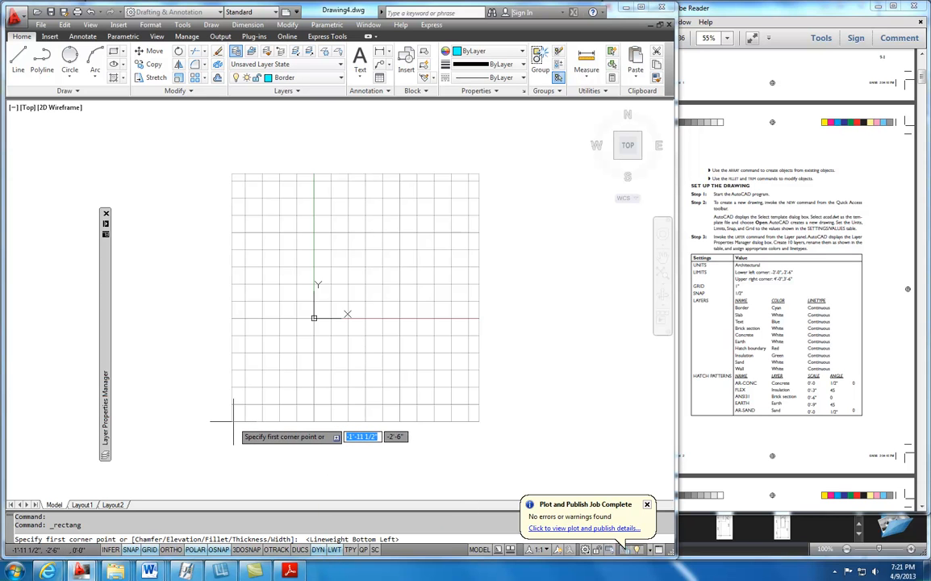
pyautogui.click(233, 420)
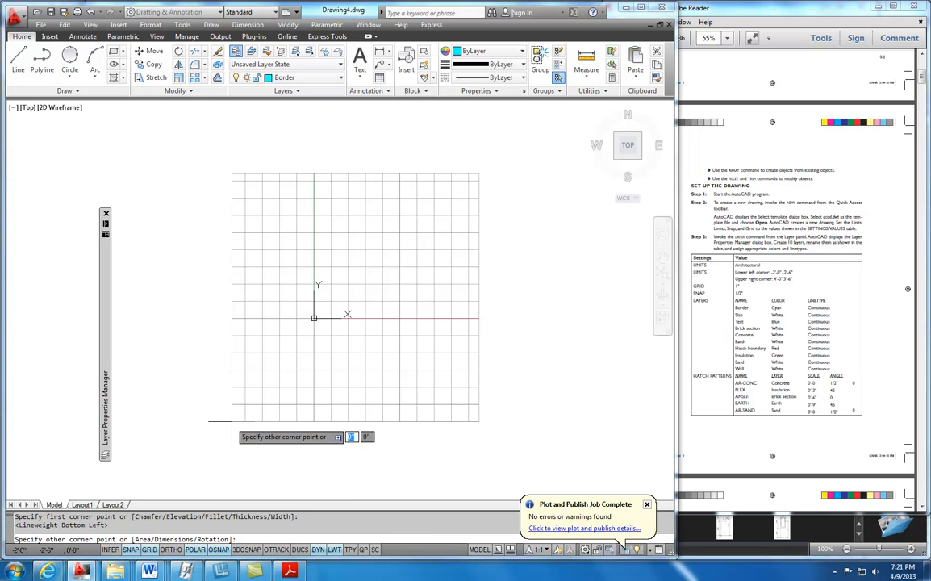
pyautogui.click(479, 173)
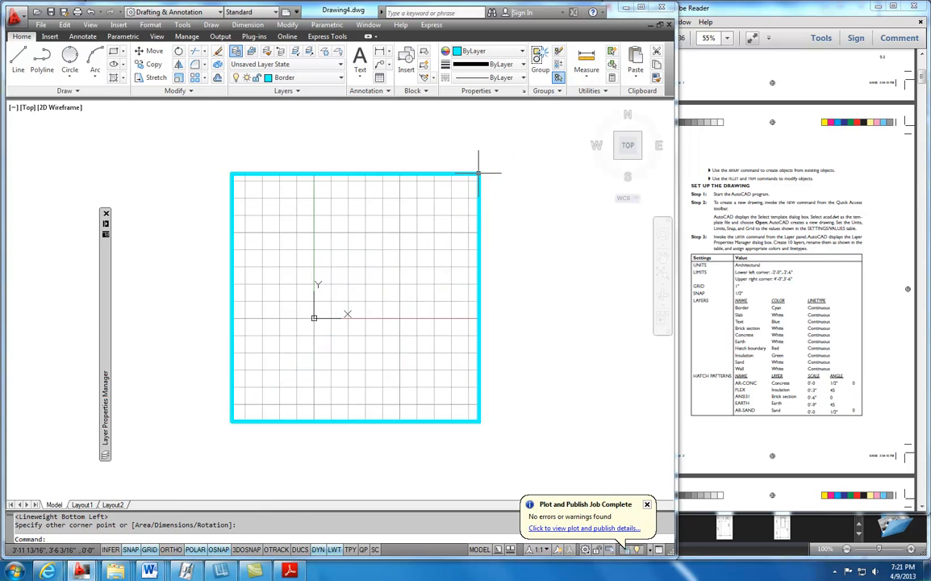
pyautogui.click(335, 549)
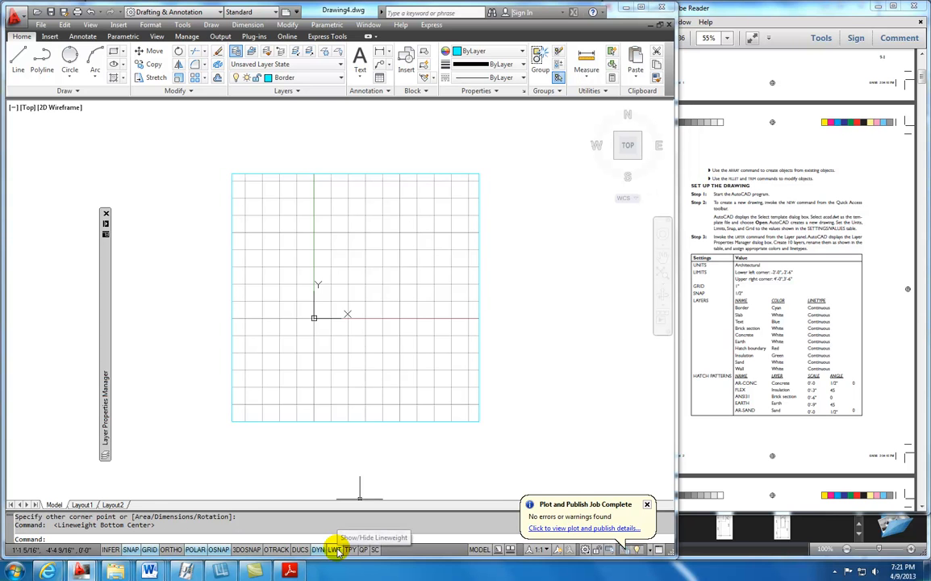
pyautogui.click(334, 550)
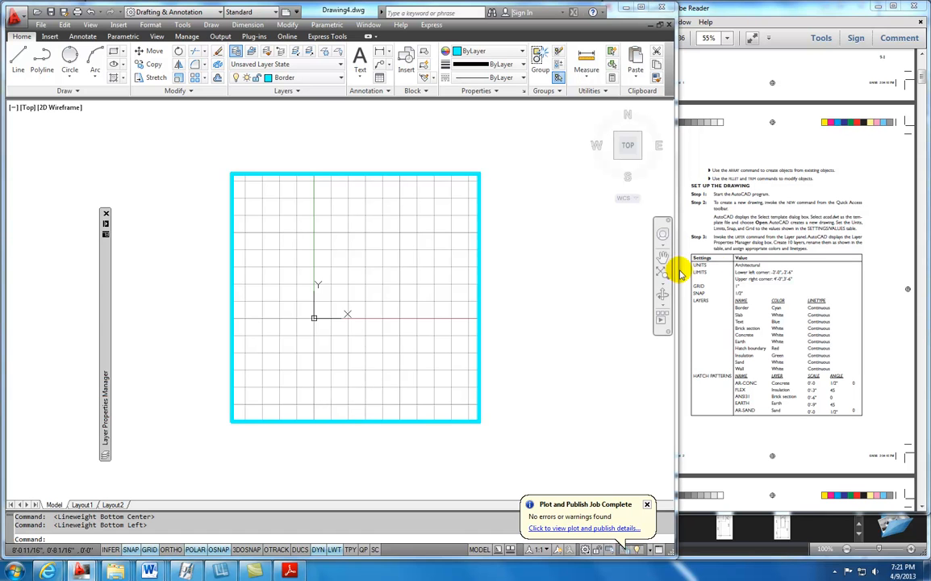
# - Switch to the Chapter 09 PDF in Adobe Reader and review the Step 4 slab instructions and layout figure
pyautogui.click(736, 271)
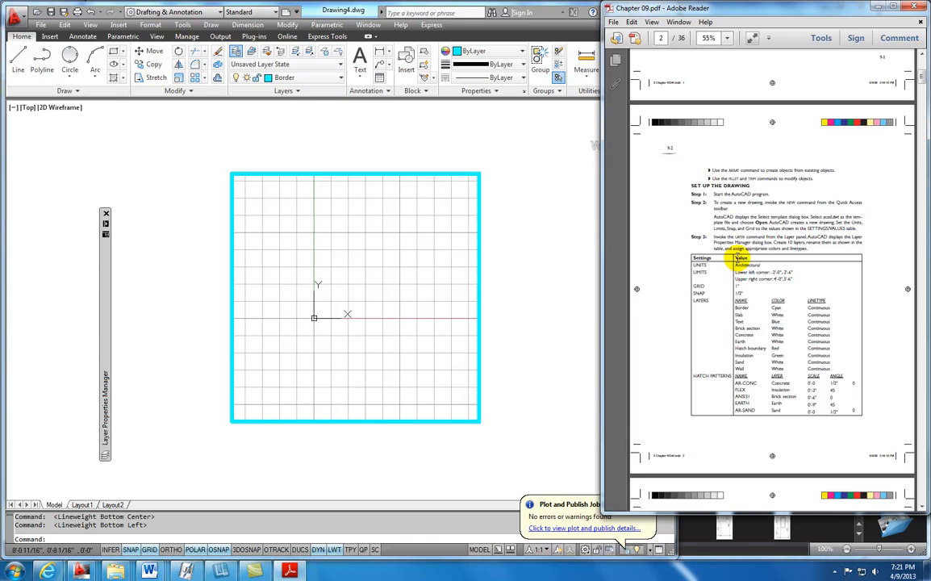
pyautogui.scroll(-5, 741, 262)
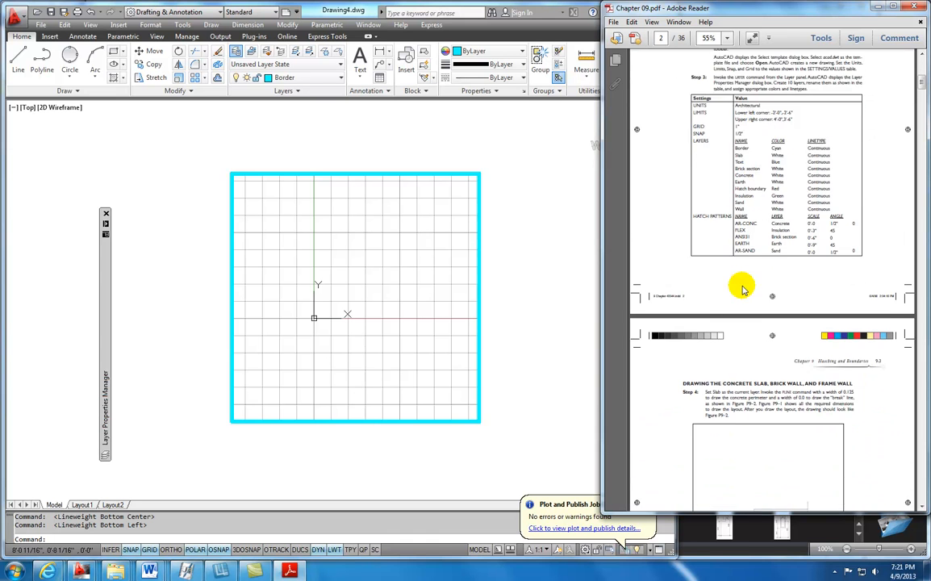
pyautogui.scroll(-2, 741, 284)
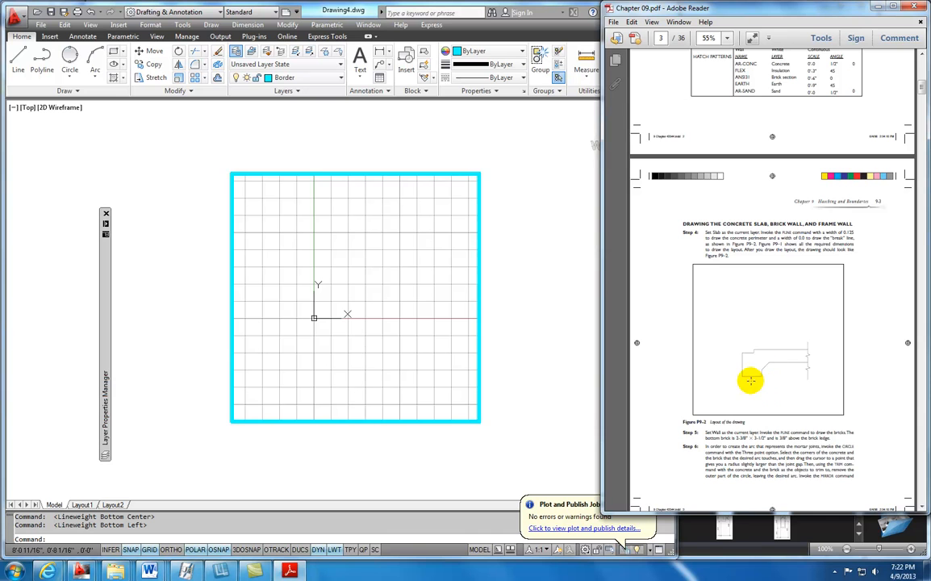
pyautogui.scroll(3, 743, 333)
pyautogui.scroll(15, 743, 333)
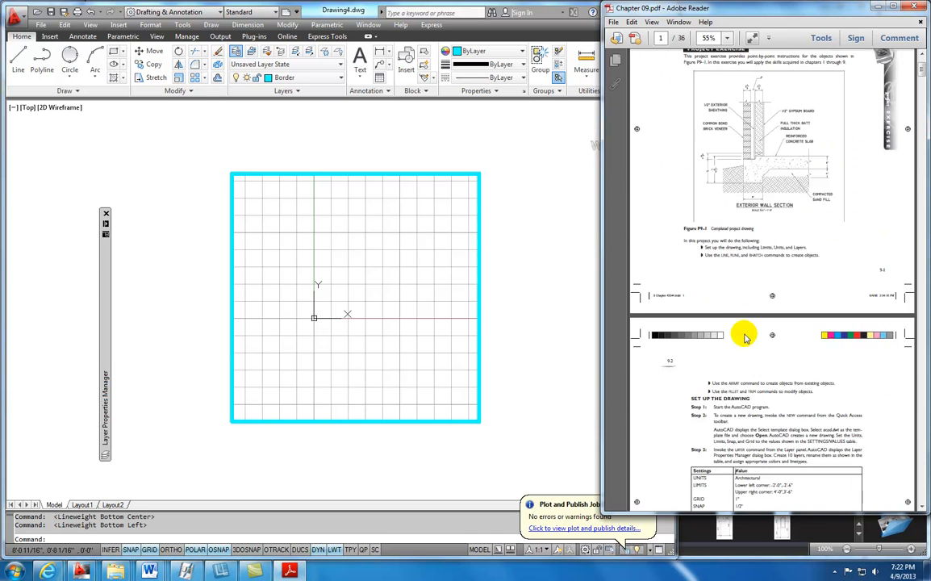
# - Enlarge the PDF to 150% and examine the slab and footing dimensions in the exterior wall section figure
pyautogui.click(727, 38)
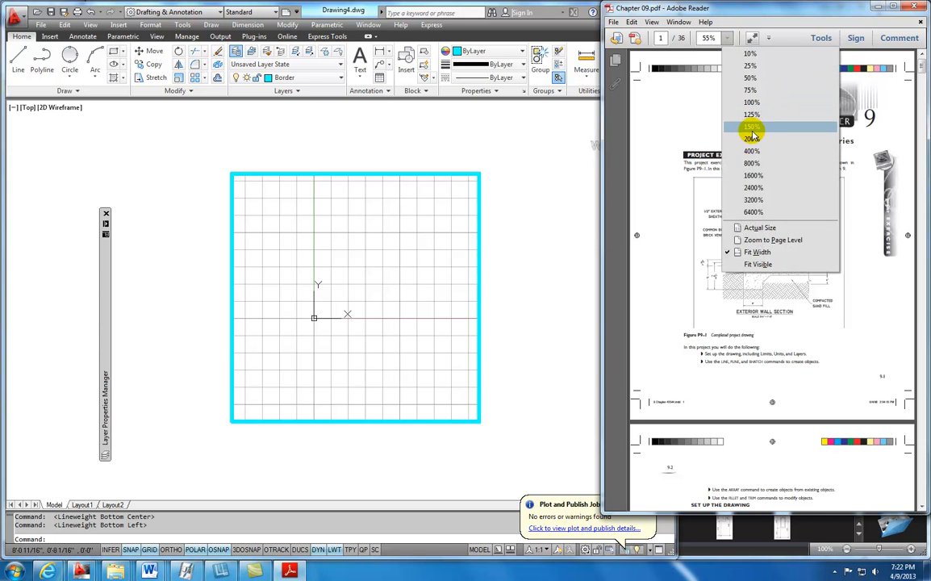
pyautogui.click(751, 132)
pyautogui.moveTo(732, 510); pyautogui.dragTo(787, 508)
pyautogui.scroll(-2, 847, 363)
pyautogui.scroll(-6, 847, 362)
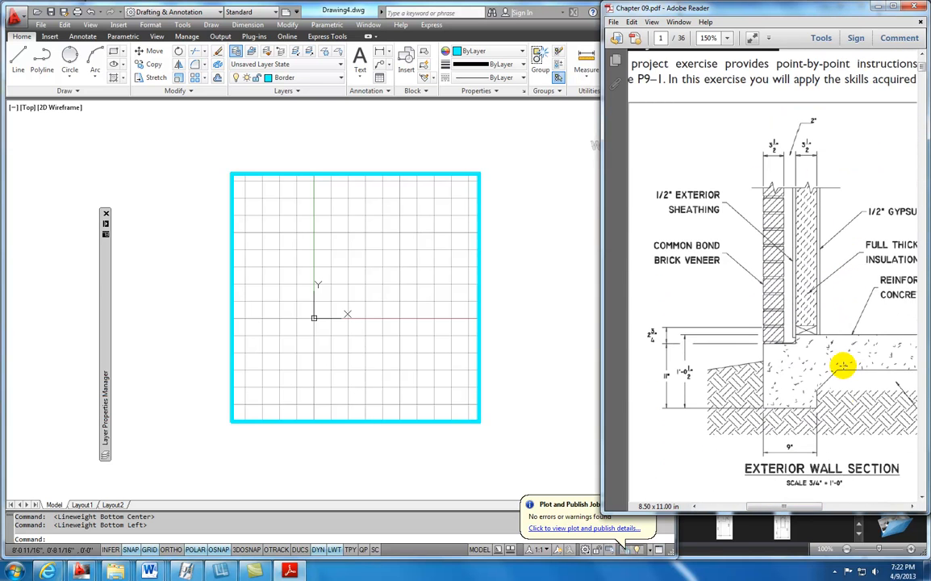
pyautogui.scroll(-1, 842, 365)
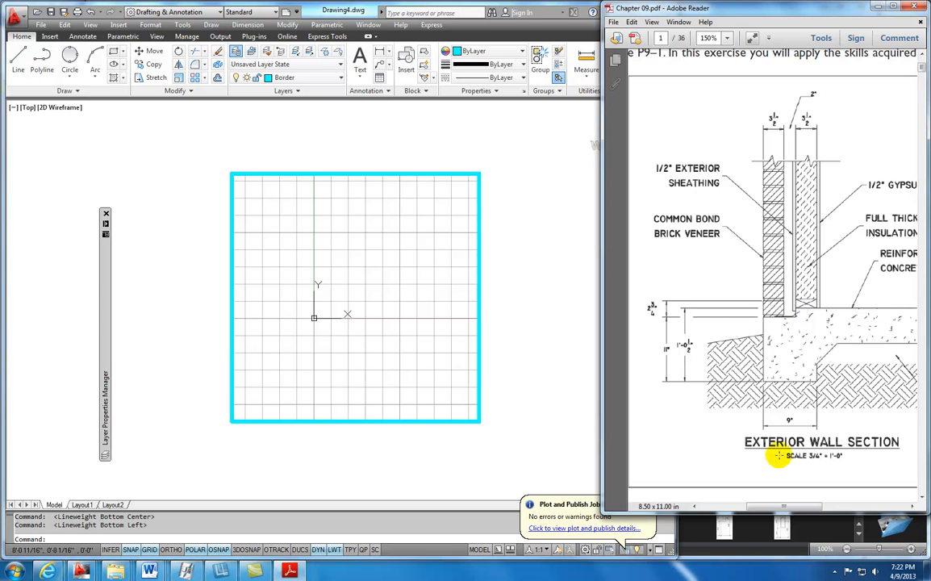
pyautogui.moveTo(787, 507); pyautogui.dragTo(820, 504)
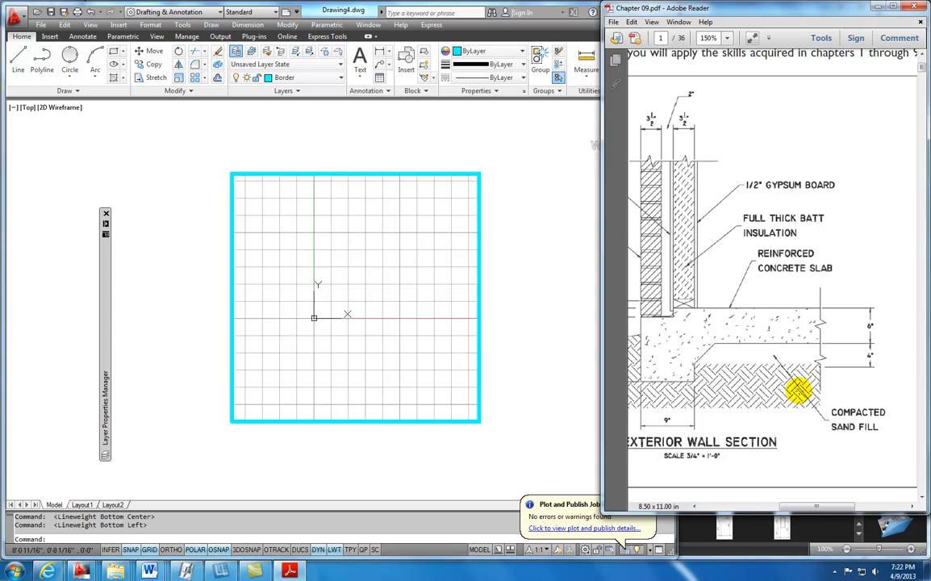
pyautogui.moveTo(820, 506); pyautogui.dragTo(805, 508)
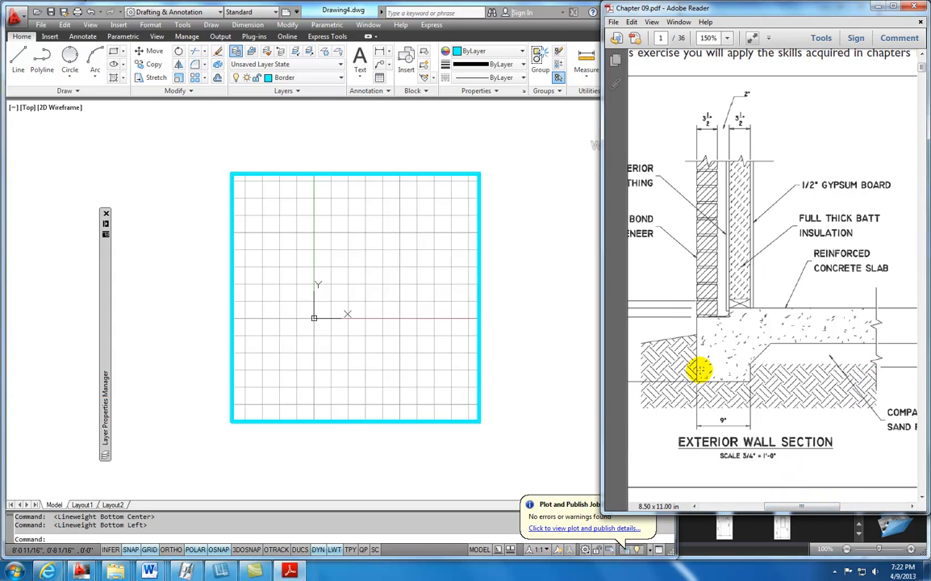
# - Return to the AutoCAD drawing and make Slab the current layer
pyautogui.click(340, 78)
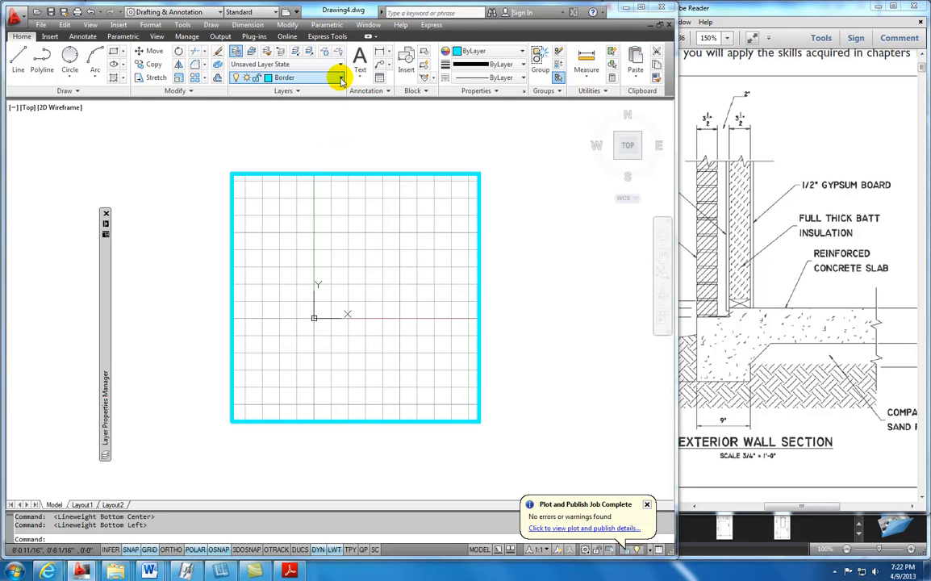
pyautogui.click(341, 79)
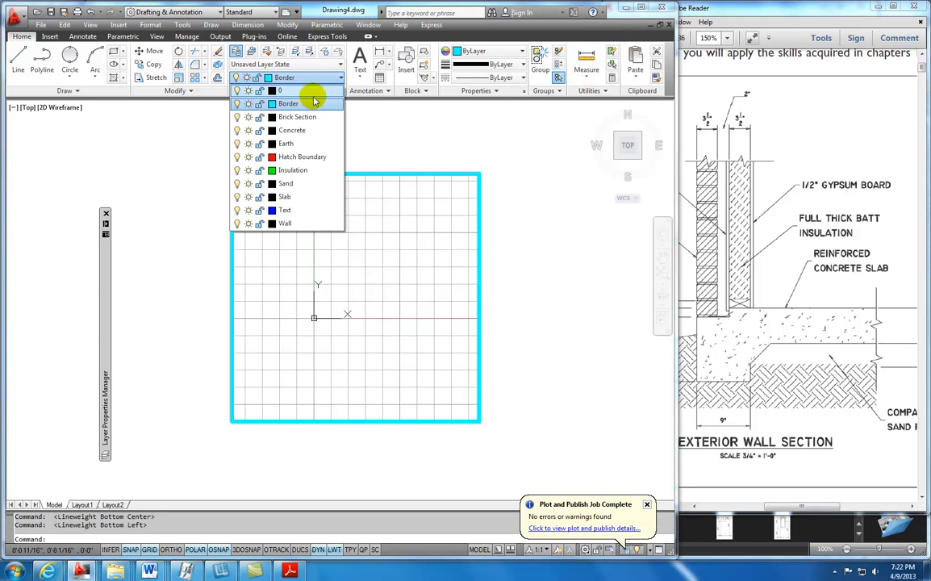
pyautogui.click(284, 197)
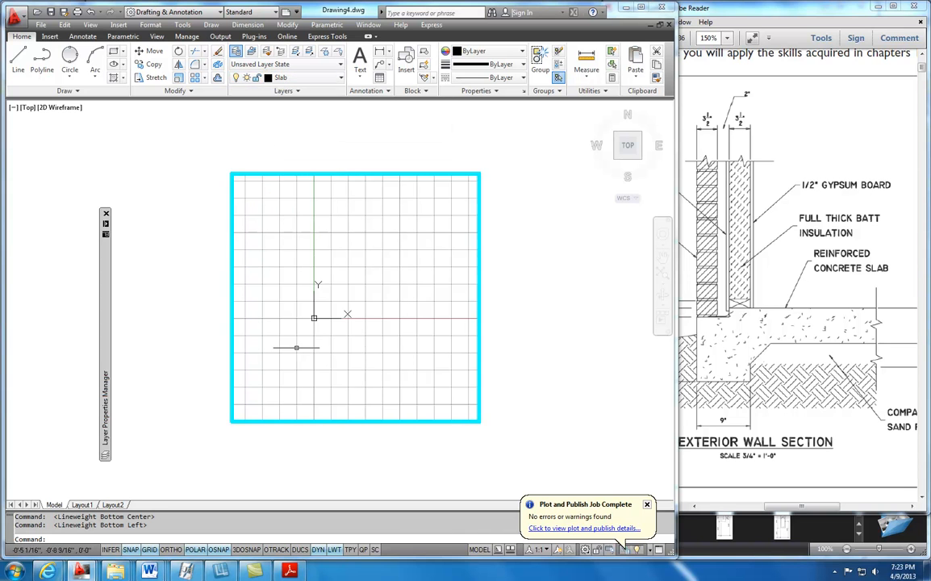
# - Start a vertical line for the slab's left edge, turn off the grid display, and cancel the line
pyautogui.click(18, 58)
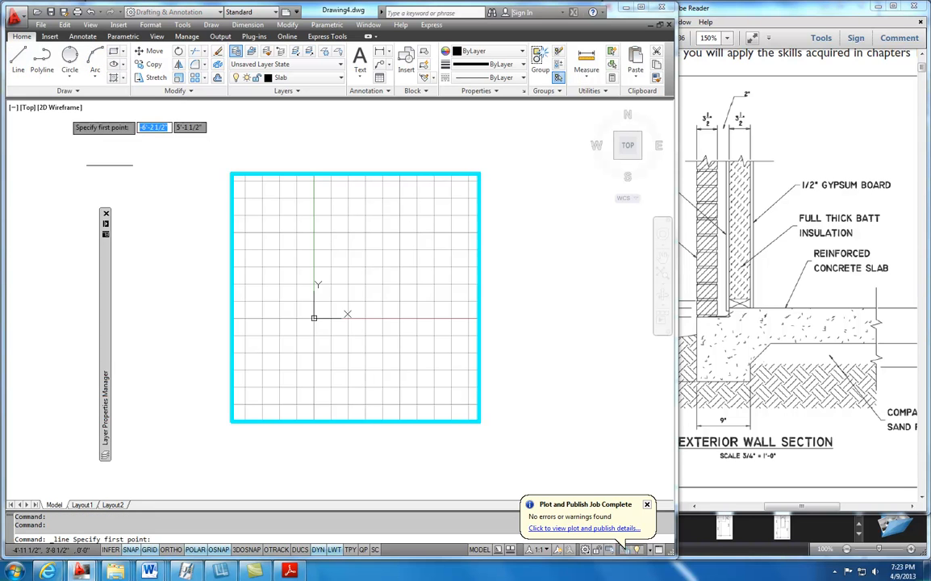
pyautogui.click(283, 368)
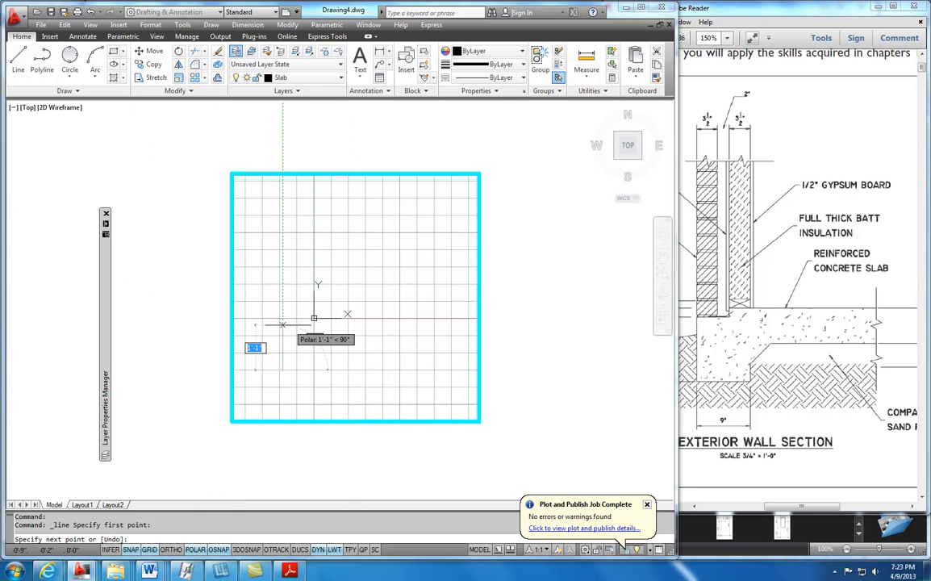
pyautogui.click(146, 549)
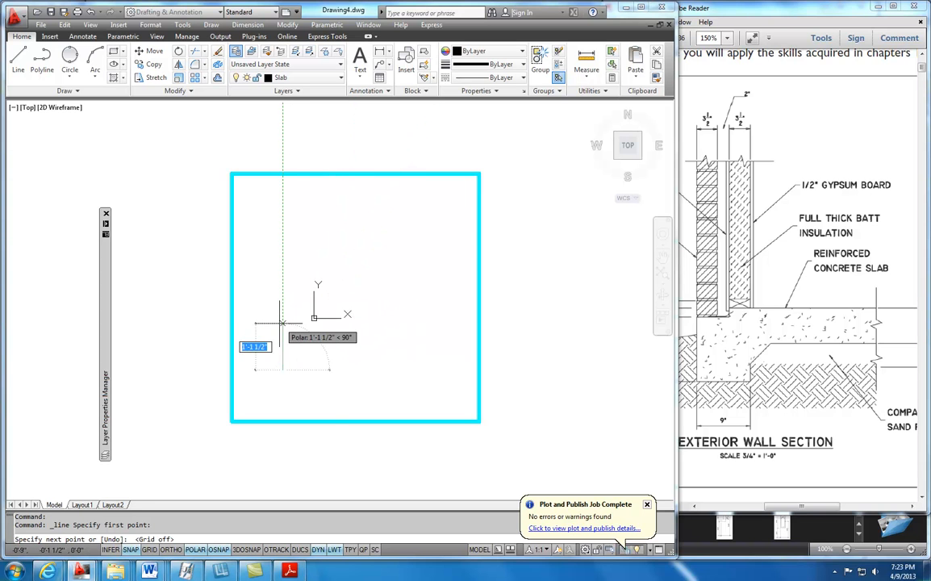
pyautogui.press('Escape')
# - Hide the coordinate system icon by setting UCSICON to OFF
pyautogui.write('ucsicon')
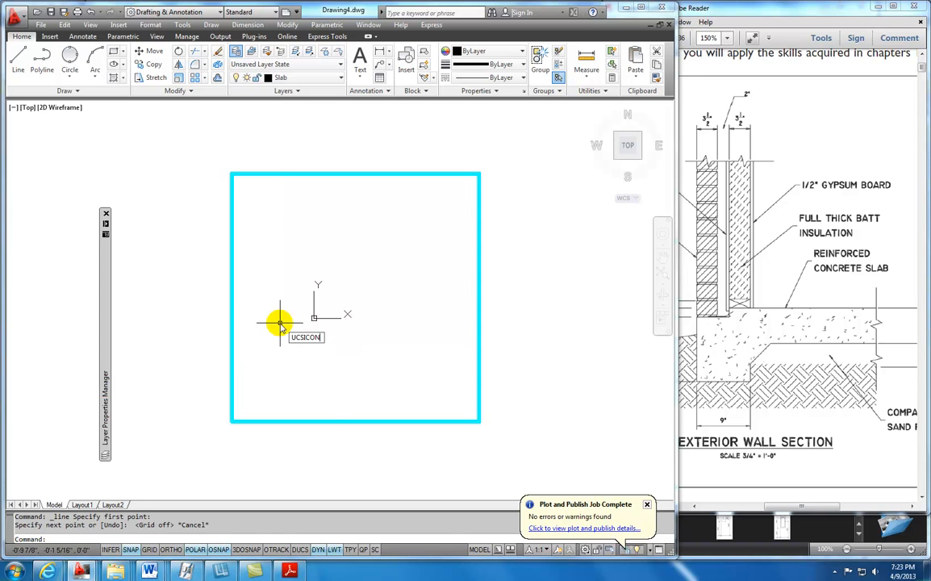
pyautogui.press('Return')
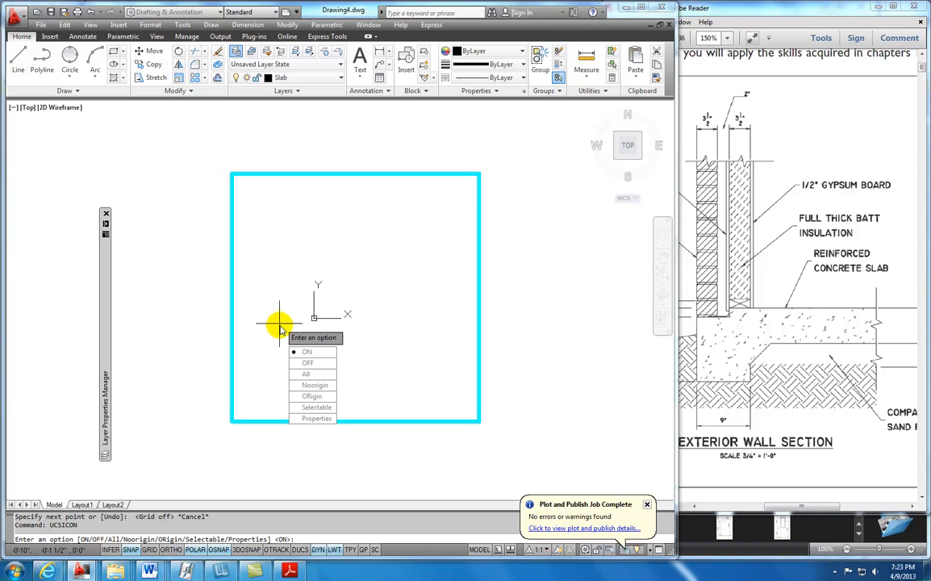
pyautogui.click(307, 362)
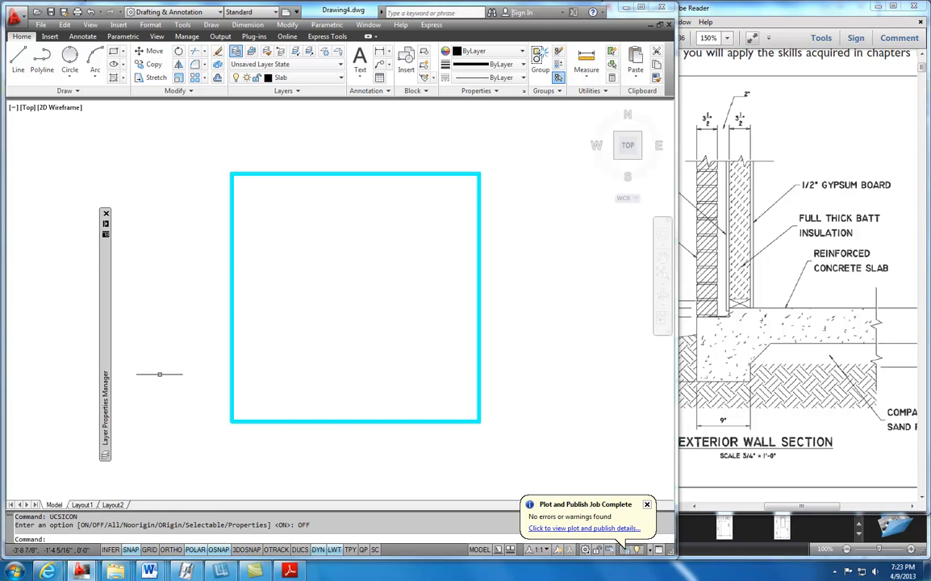
# - Draw the slab's left side as connected lines: 11" up, 5-1/2" right for the brick ledge, and 1.5" up
pyautogui.click(18, 58)
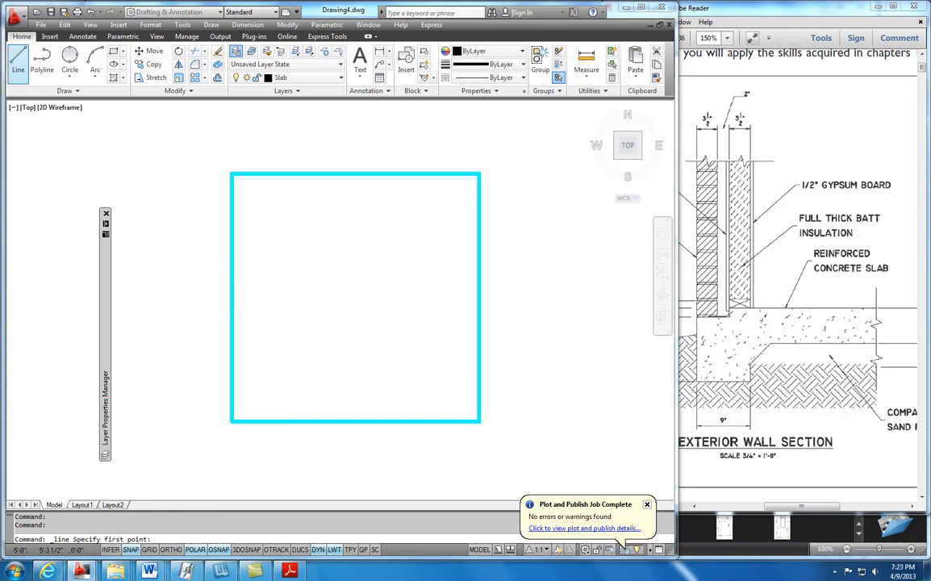
pyautogui.click(278, 370)
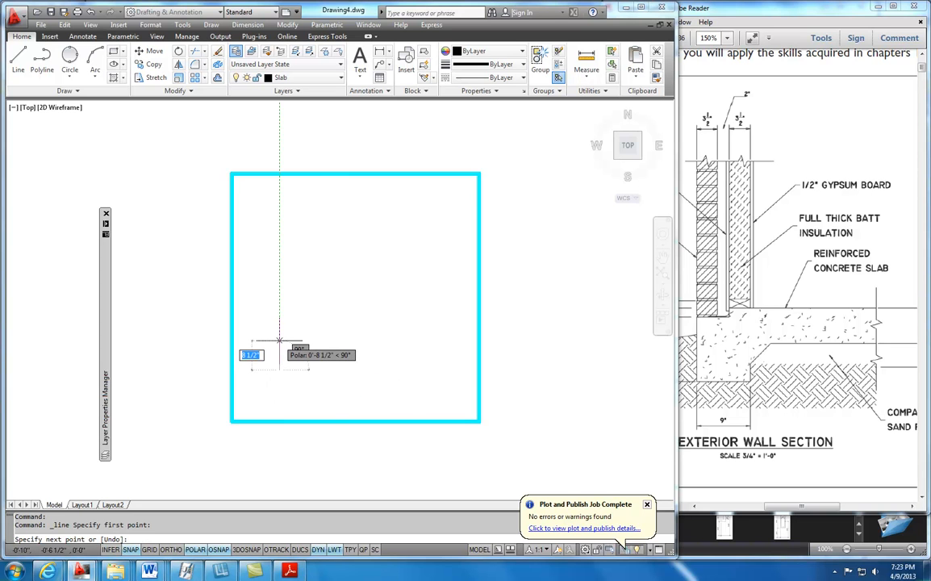
pyautogui.press('Return')
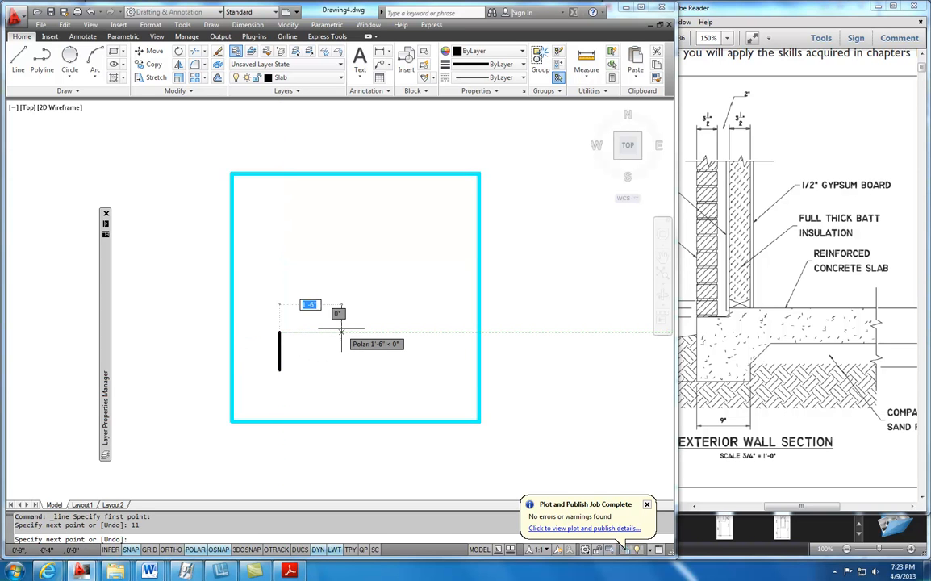
pyautogui.write('5')
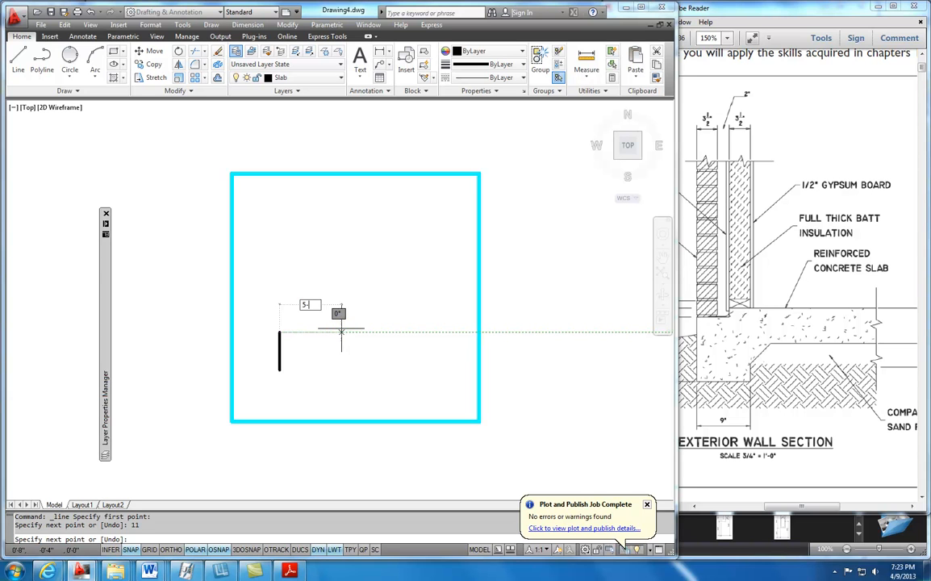
pyautogui.write('-1/2')
pyautogui.press('Return')
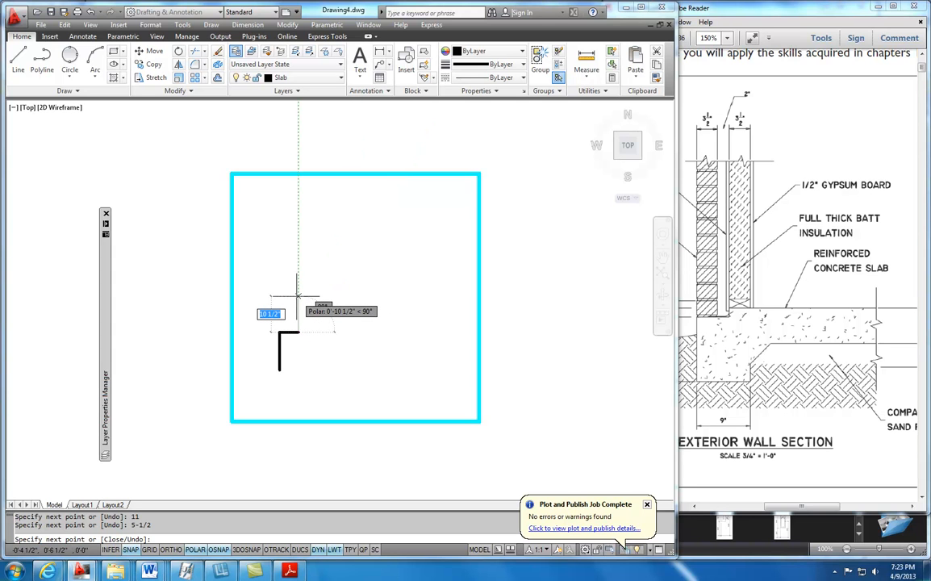
pyautogui.write('1')
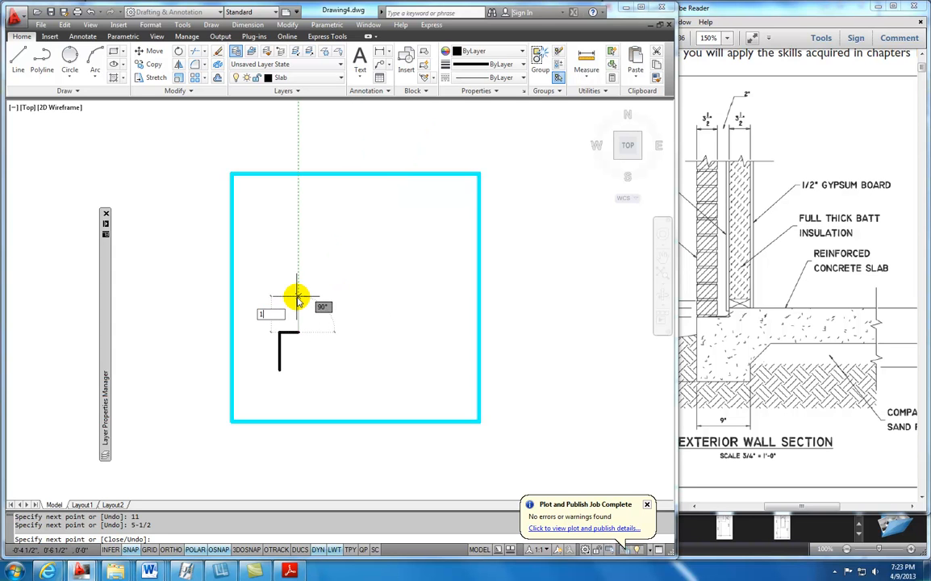
pyautogui.write('.5')
pyautogui.press('Return')
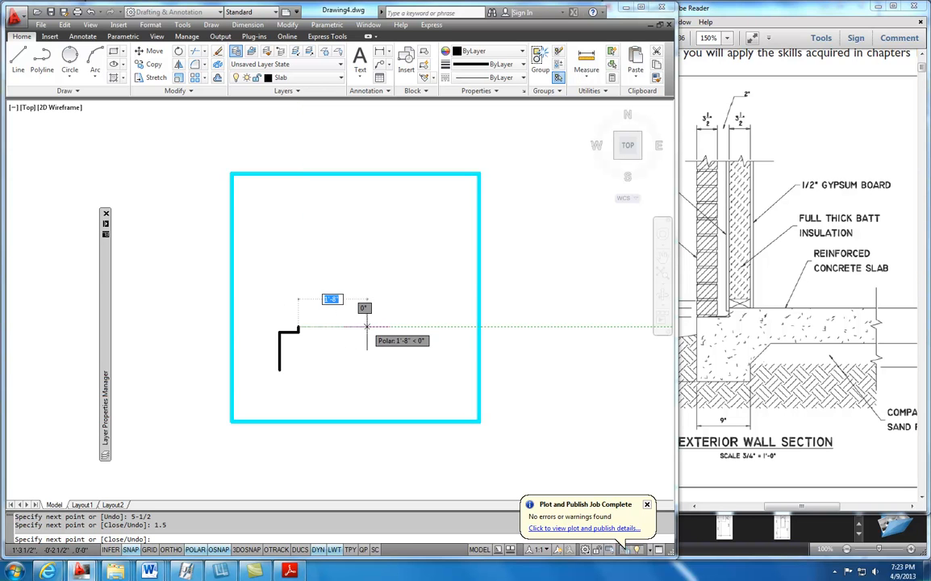
# - Continue the slab outline right to about X 2'-5", down 6", and back left to about X 0'-3 1/2" for the underside
pyautogui.click(414, 327)
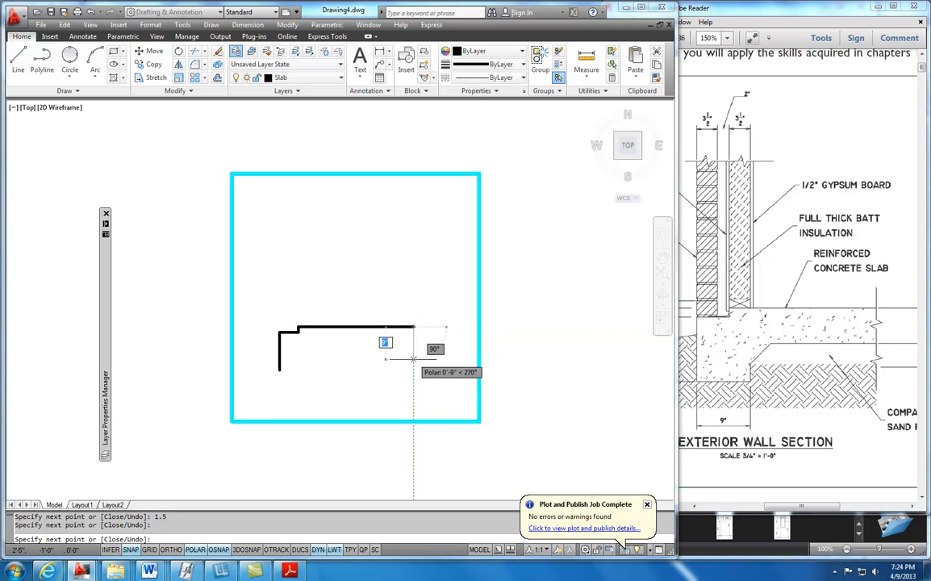
pyautogui.write('6')
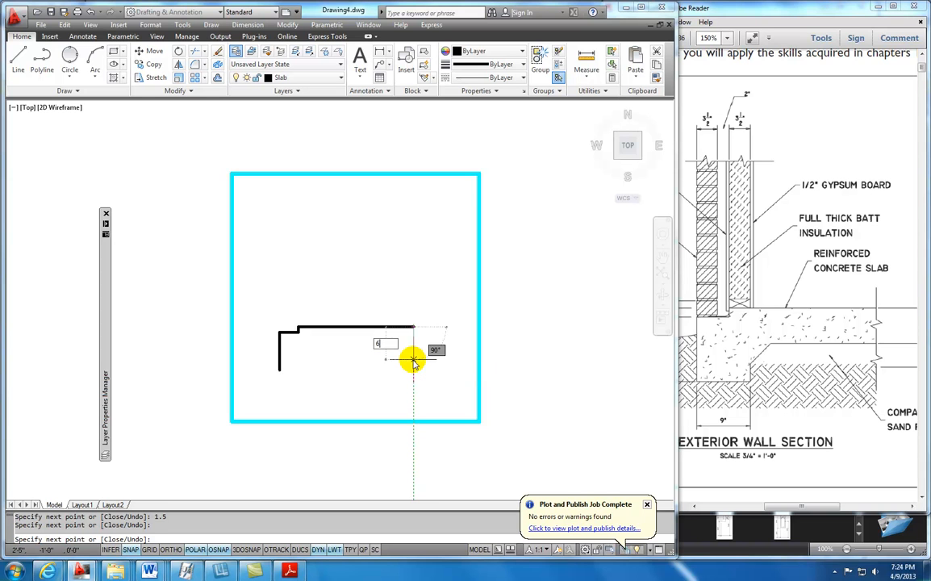
pyautogui.press('Return')
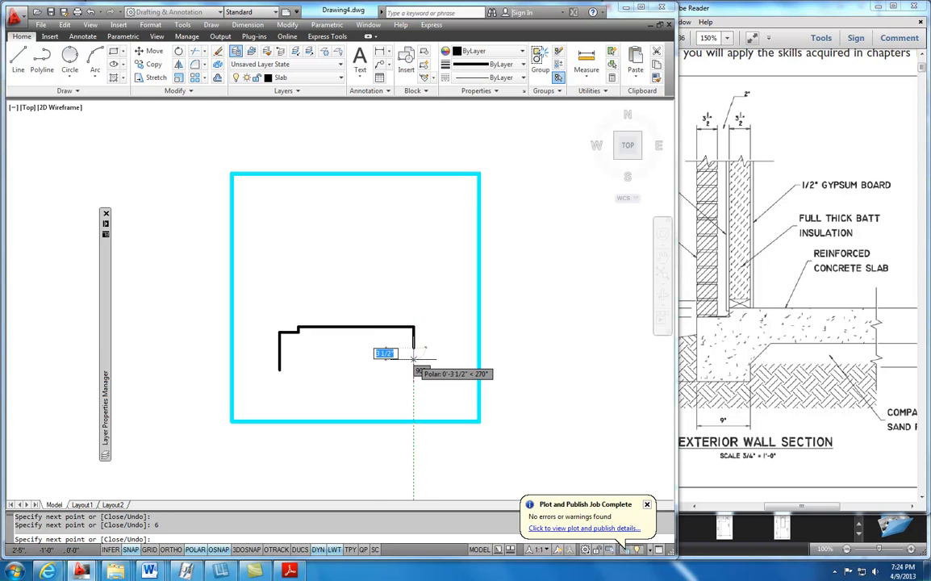
pyautogui.click(326, 348)
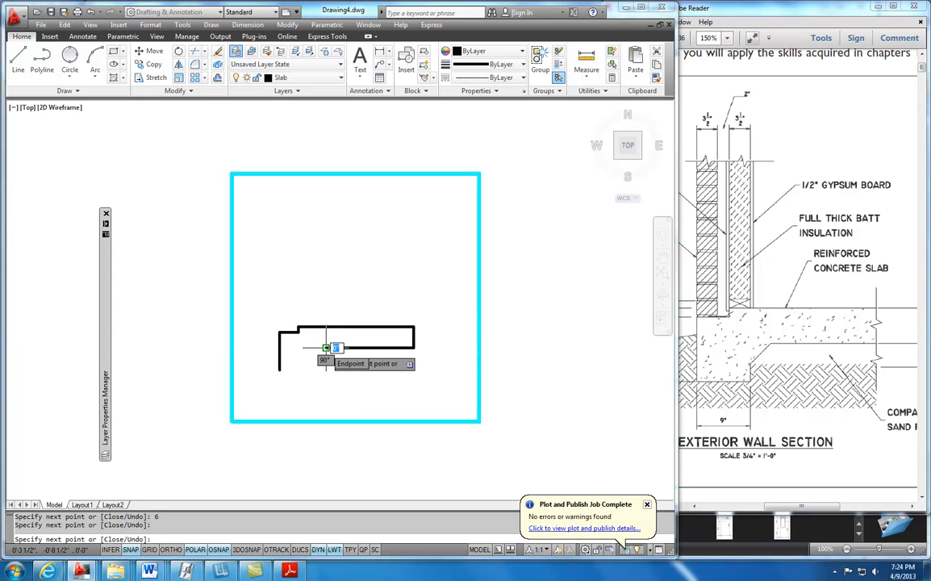
pyautogui.press('Escape')
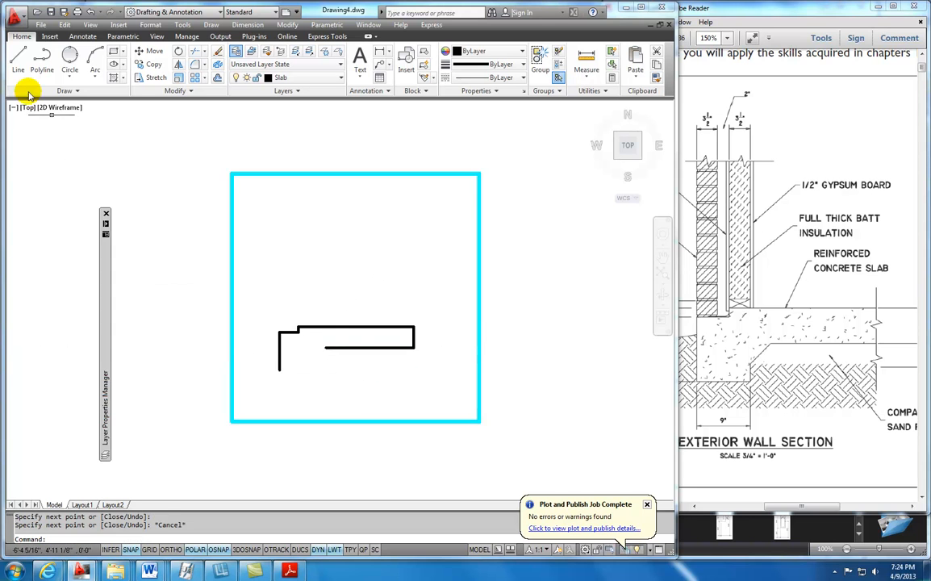
# - Draw the footing base 9" right from the left edge's lower end, 2" up, and a diagonal to the slab underside's left endpoint
pyautogui.click(18, 58)
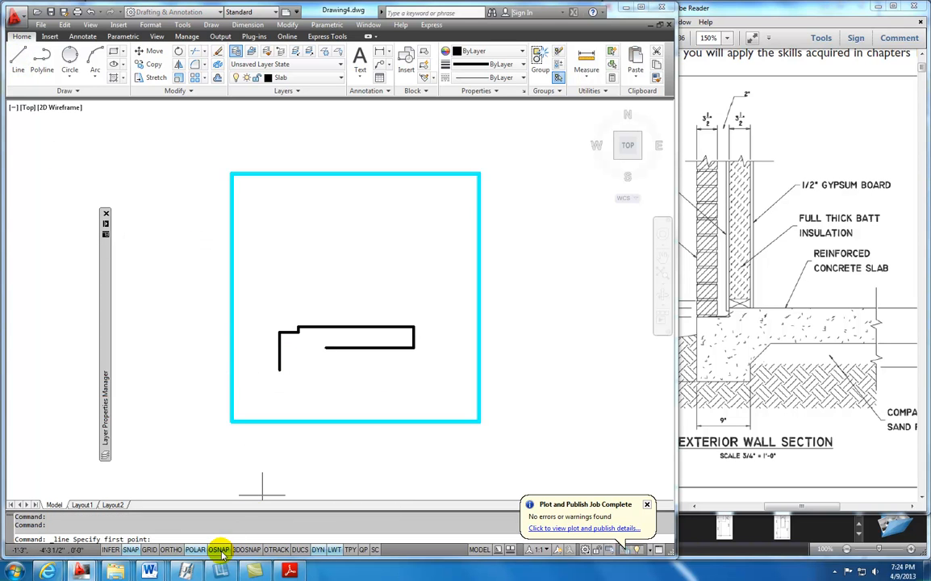
pyautogui.click(278, 370)
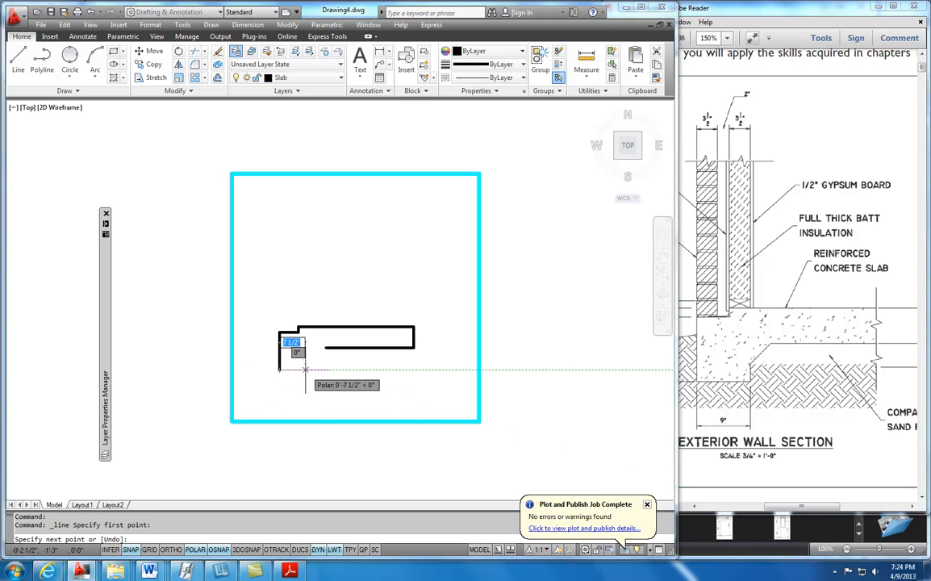
pyautogui.write('9')
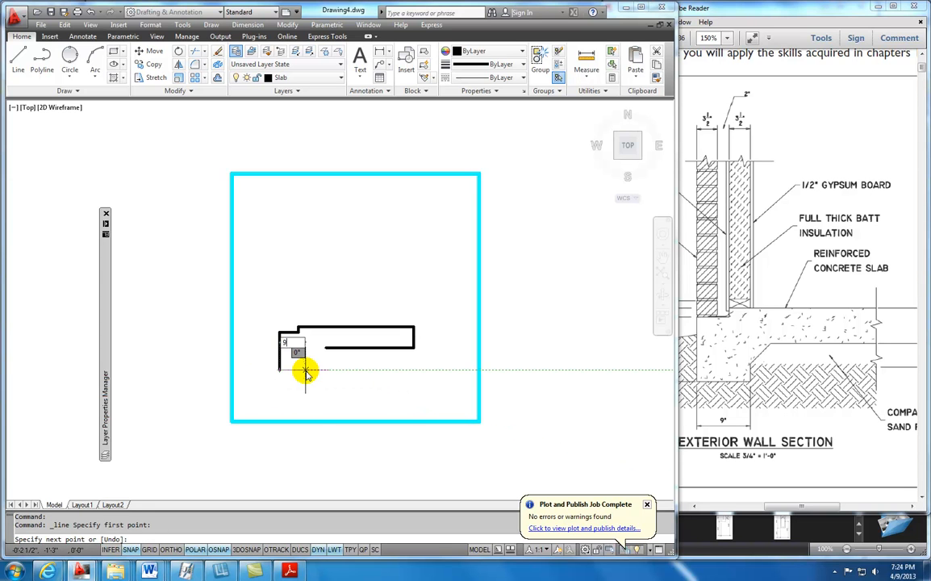
pyautogui.press('Return')
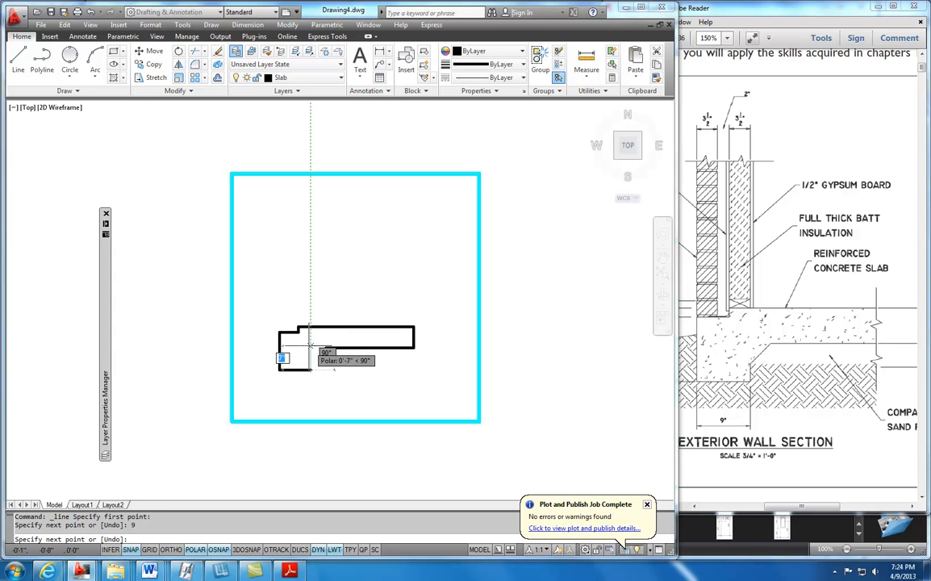
pyautogui.write('2')
pyautogui.press('Return')
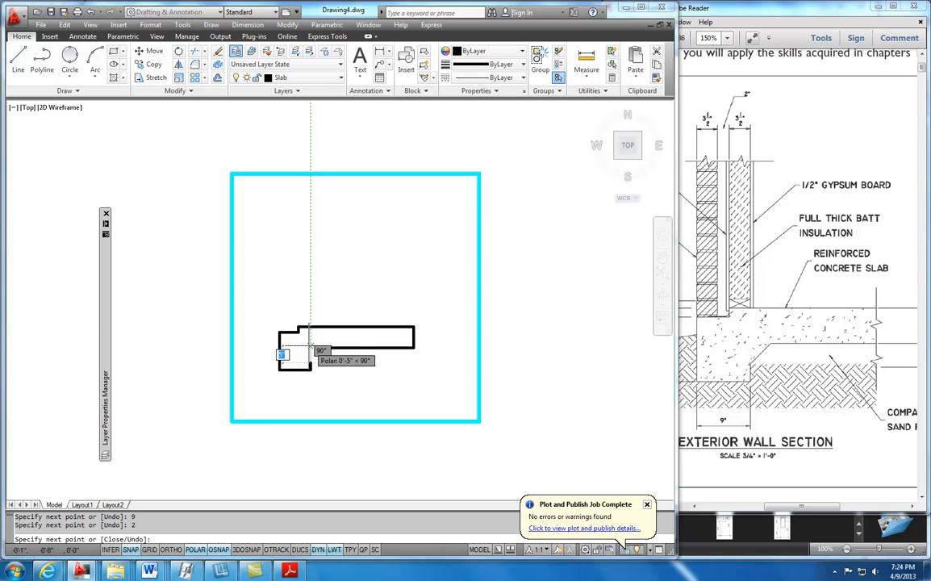
pyautogui.scroll(3, 310, 349)
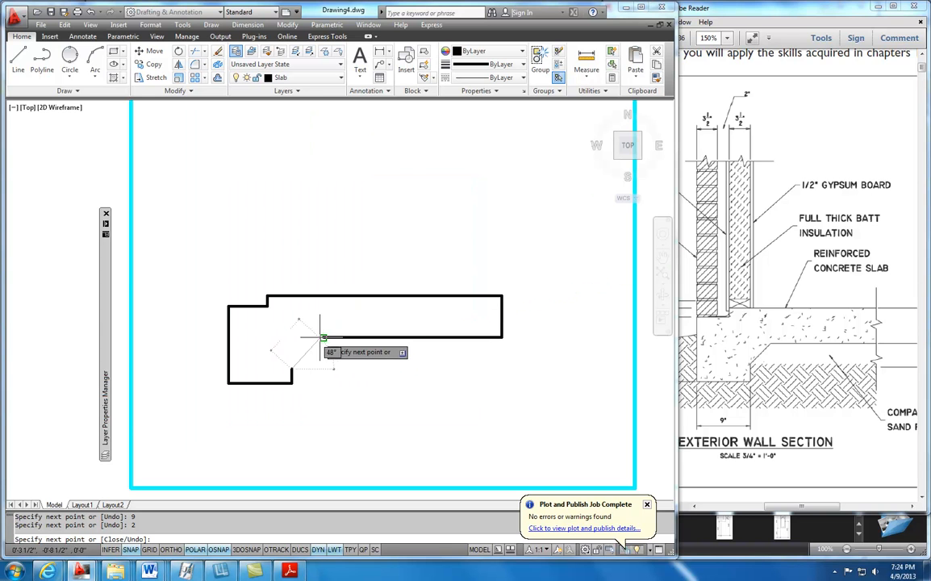
pyautogui.click(322, 338)
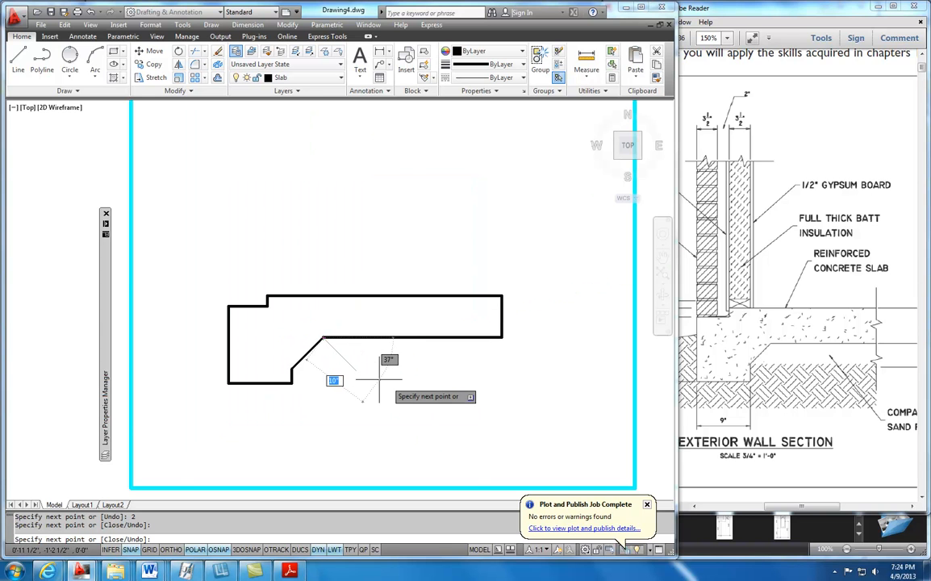
pyautogui.press('Escape')
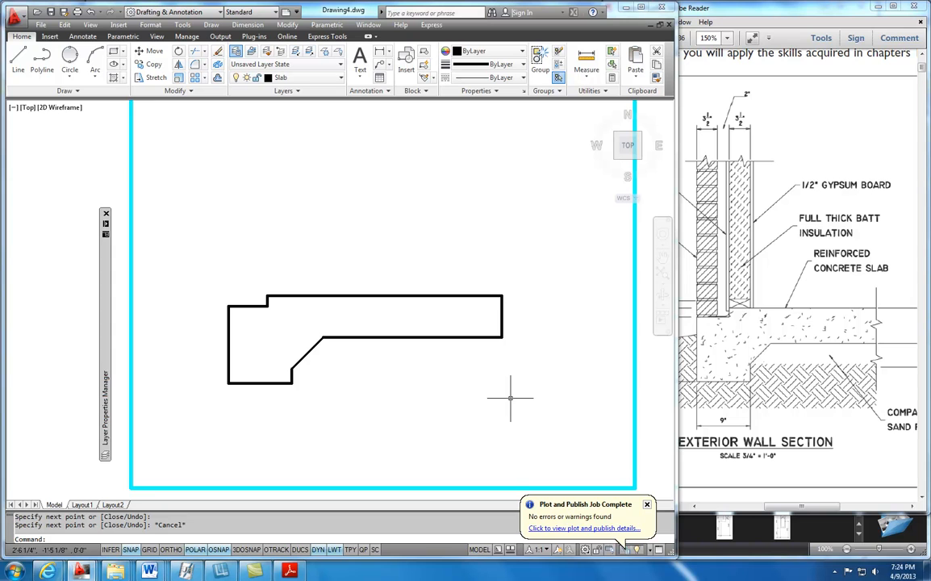
# - Replace the slab's vertical end line with a zigzag break line extending past both slab edges, using object snap tracking for alignment
pyautogui.click(501, 320)
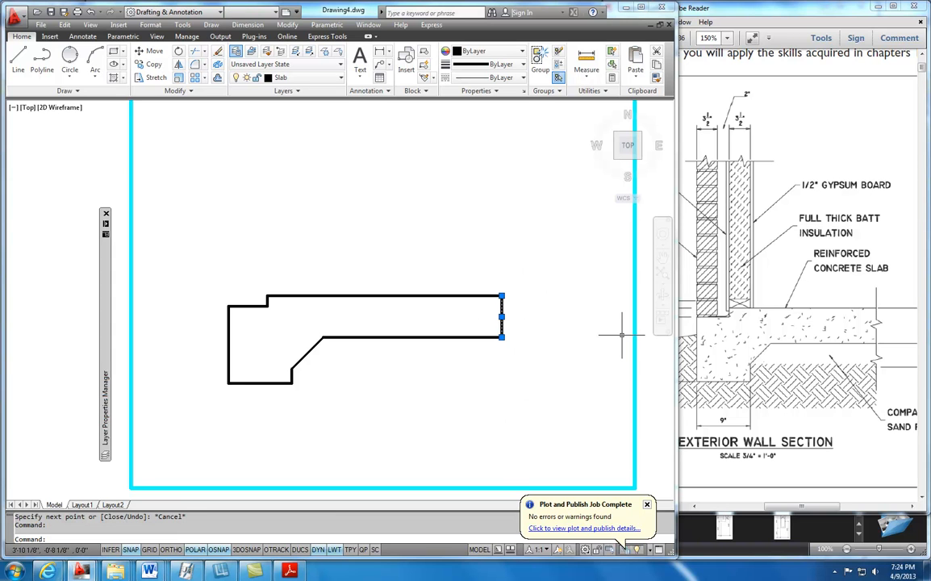
pyautogui.press('Delete')
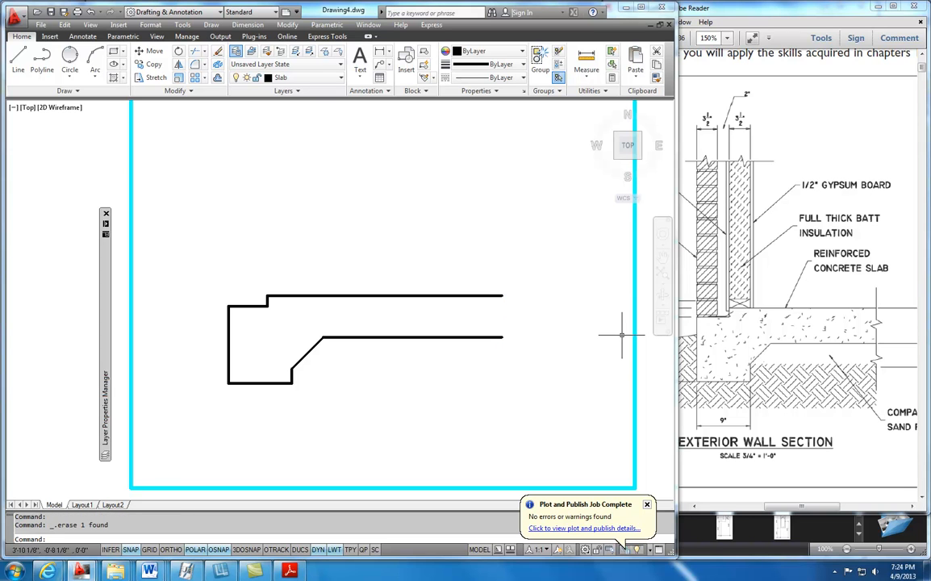
pyautogui.click(18, 58)
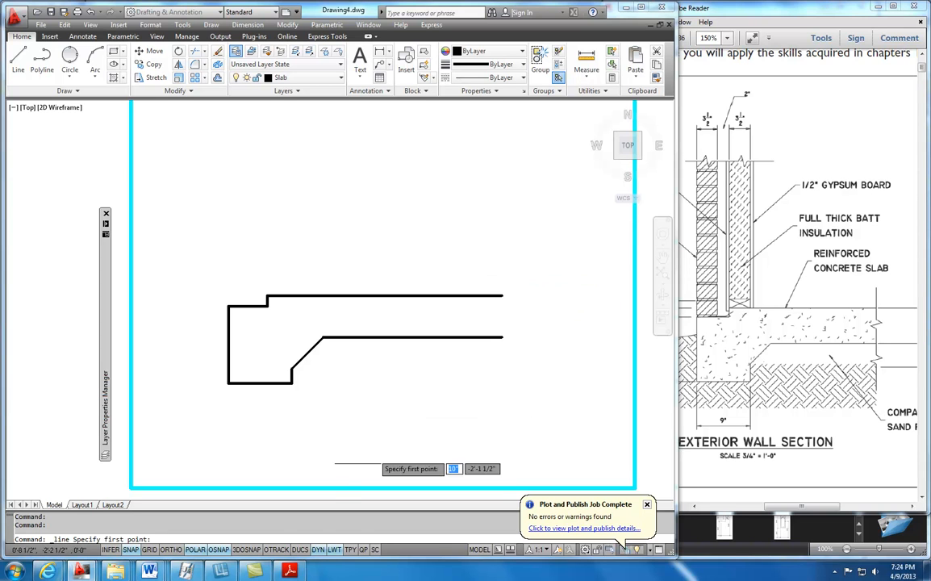
pyautogui.click(277, 550)
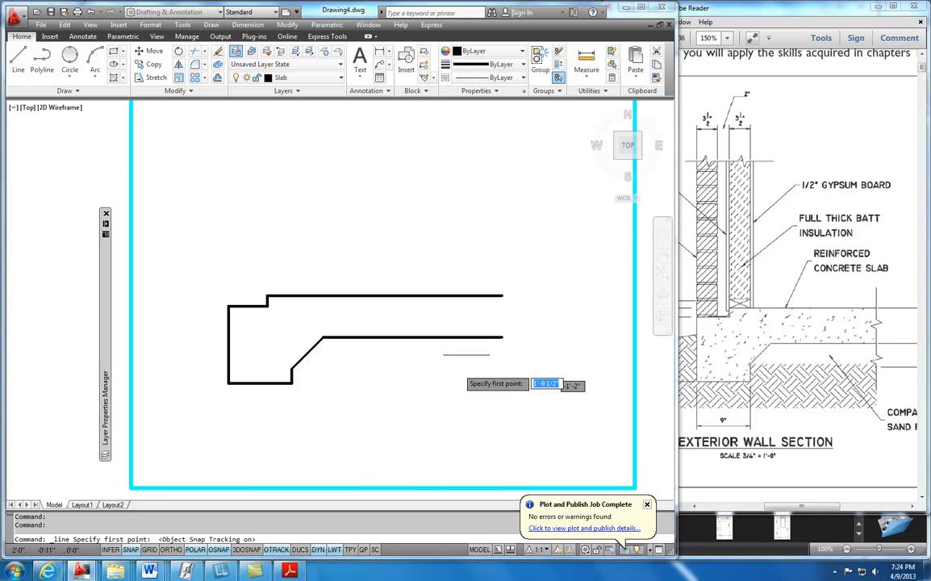
pyautogui.click(501, 274)
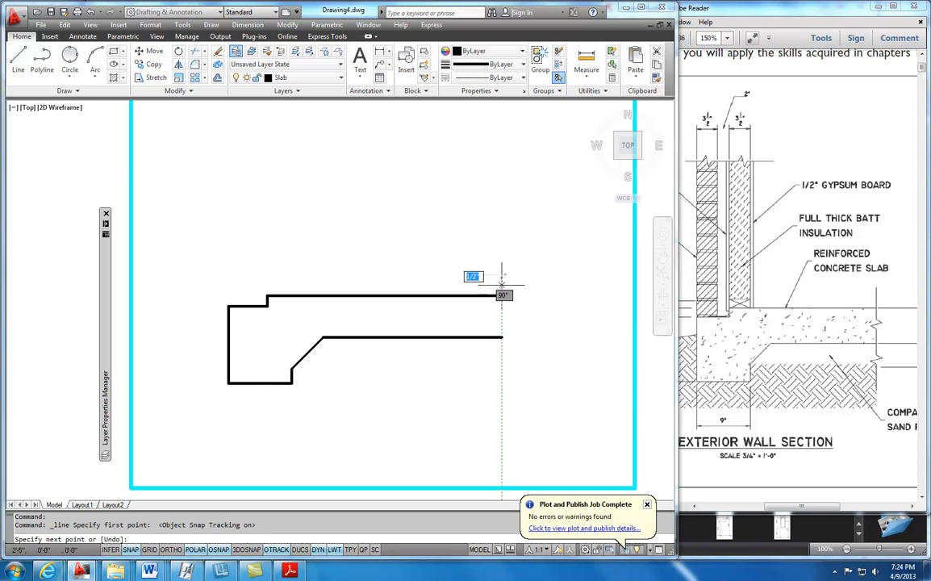
pyautogui.click(501, 309)
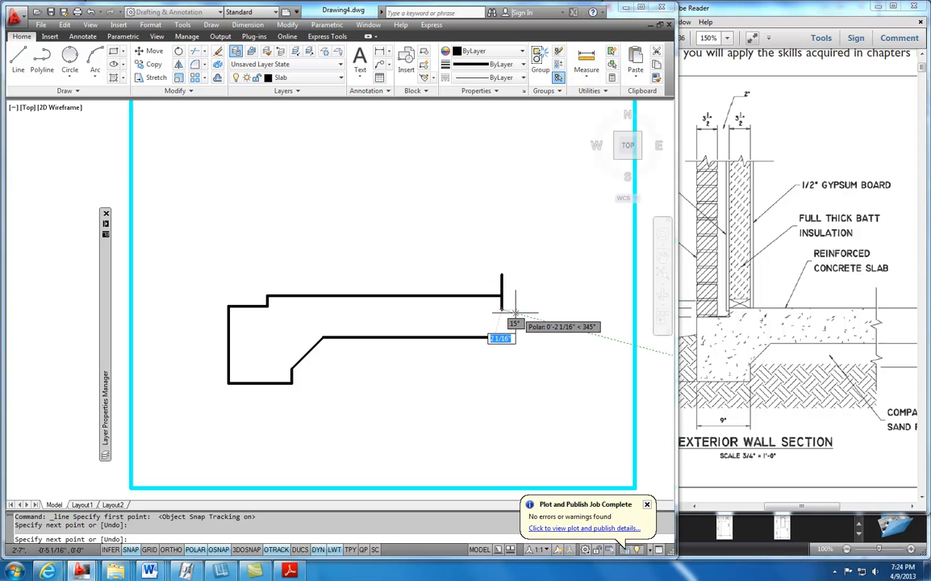
pyautogui.click(516, 312)
pyautogui.click(492, 319)
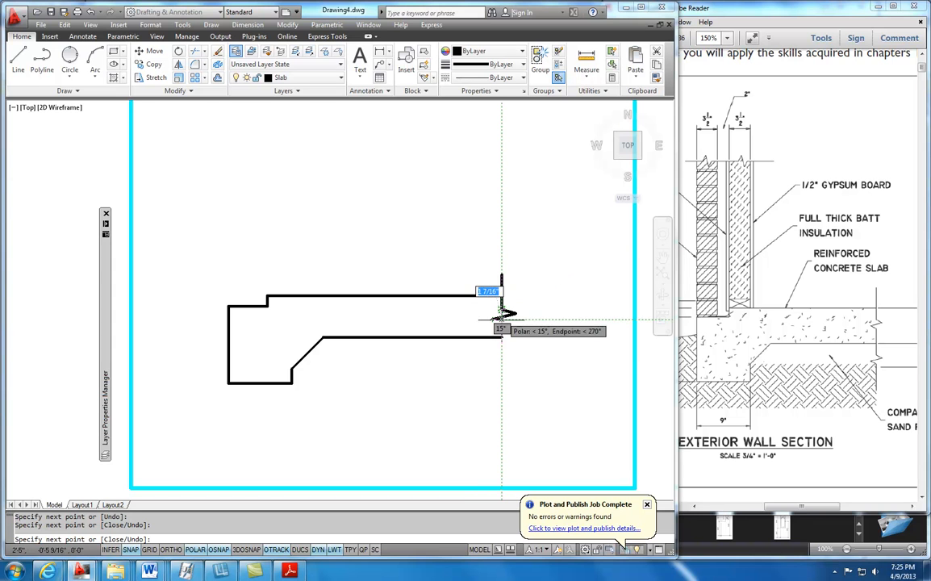
pyautogui.click(502, 326)
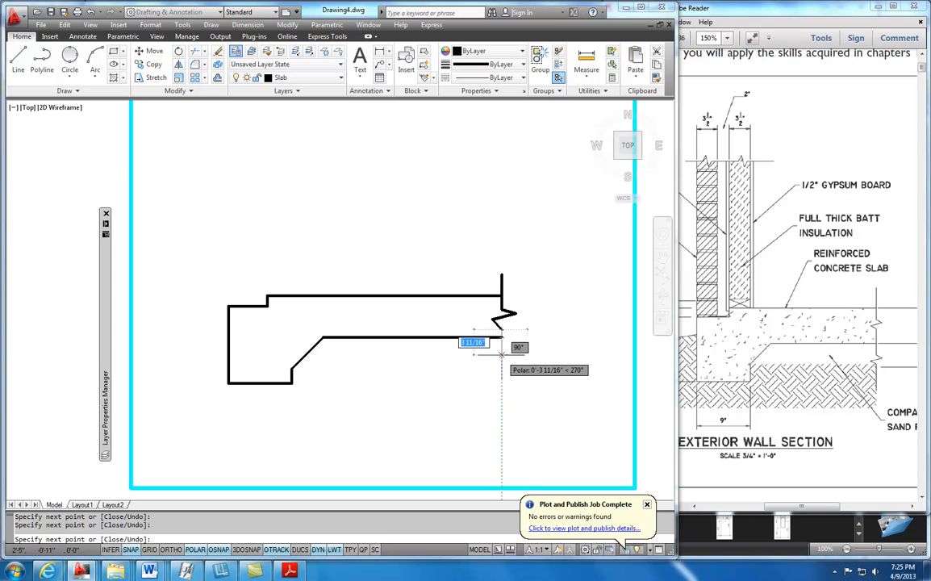
pyautogui.click(502, 354)
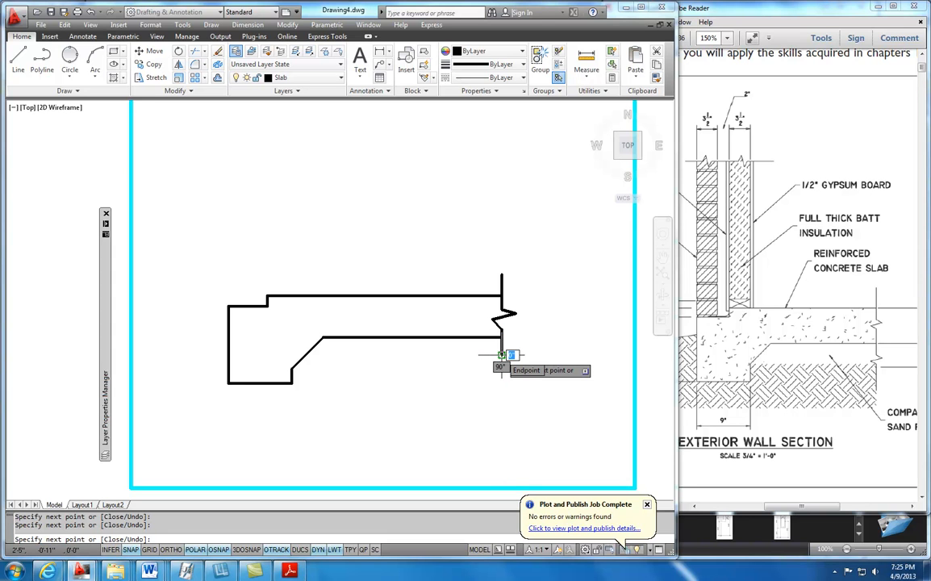
pyautogui.press('Escape')
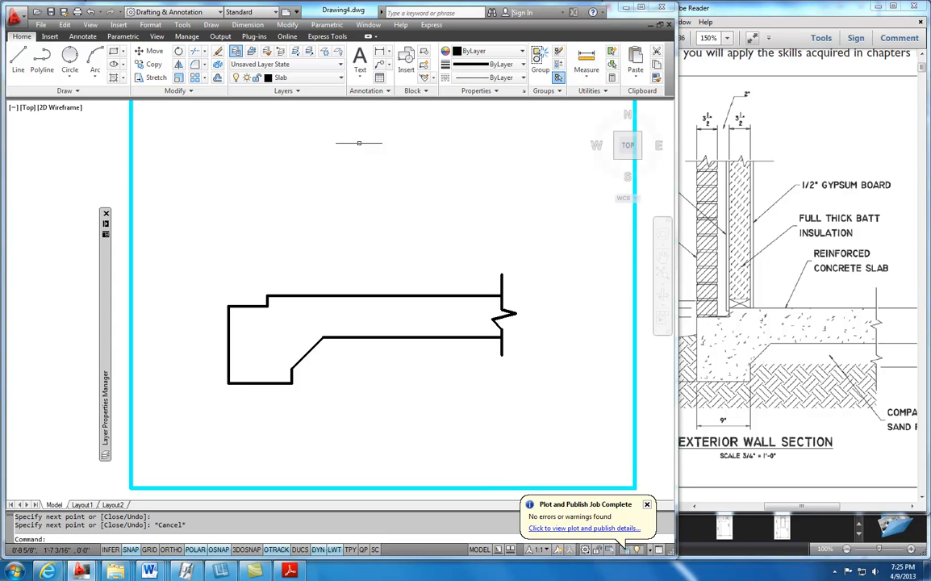
# - Copy the whole break line straight down, placing its upper endpoint on the original's lower endpoint
pyautogui.click(150, 64)
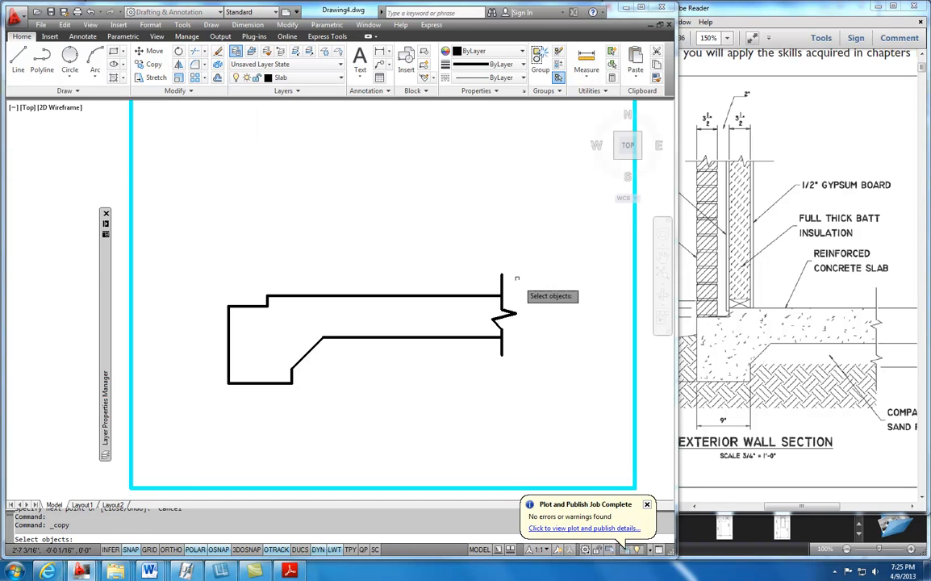
pyautogui.click(486, 265)
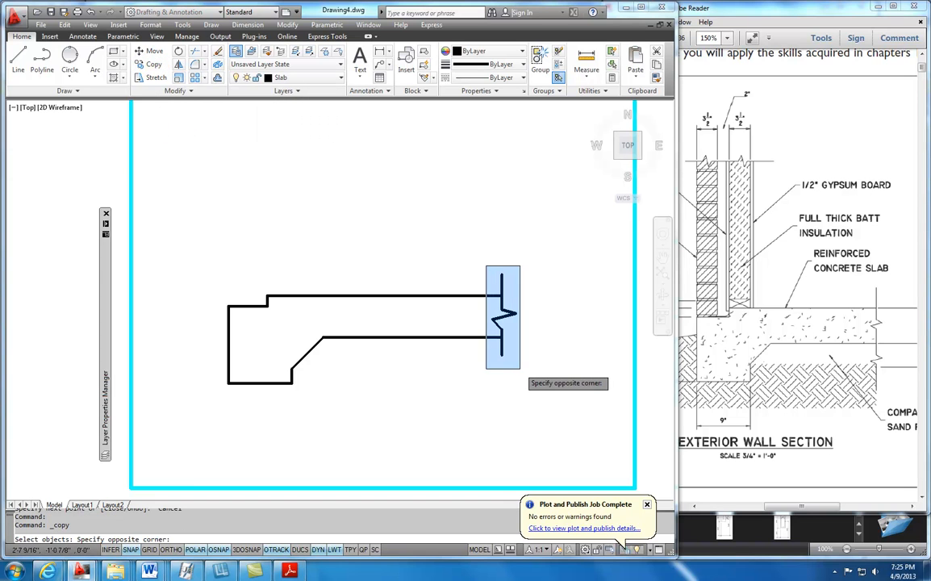
pyautogui.click(523, 368)
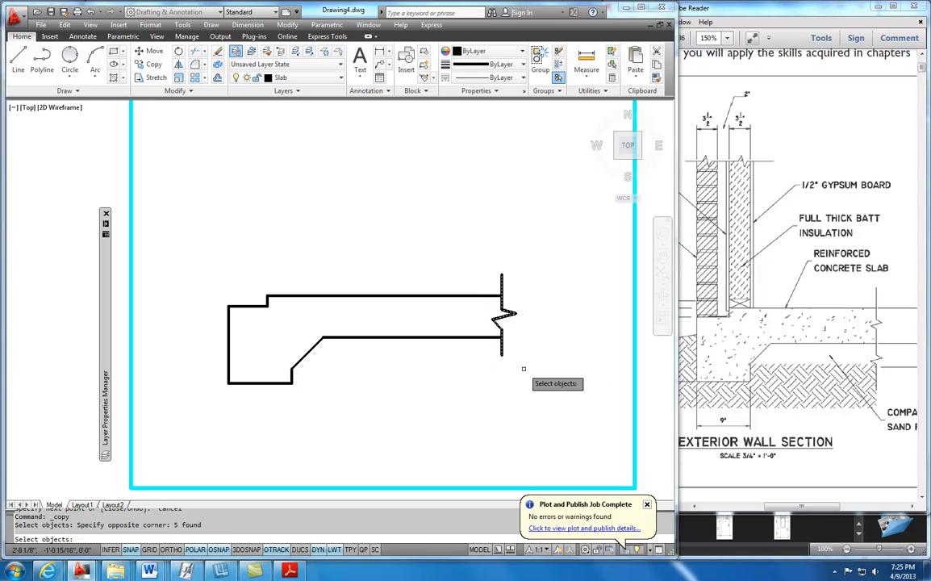
pyautogui.press('Return')
pyautogui.click(502, 274)
pyautogui.click(502, 355)
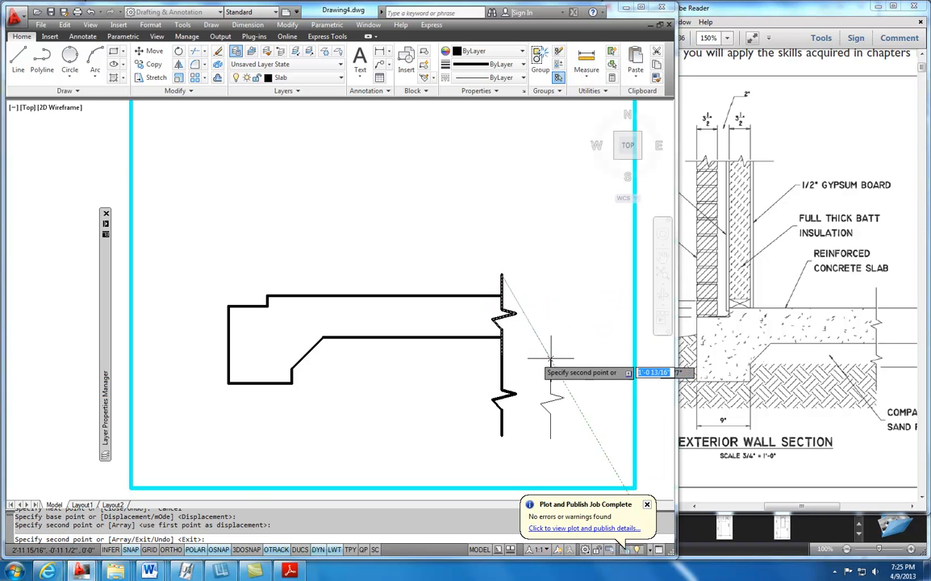
pyautogui.press('Escape')
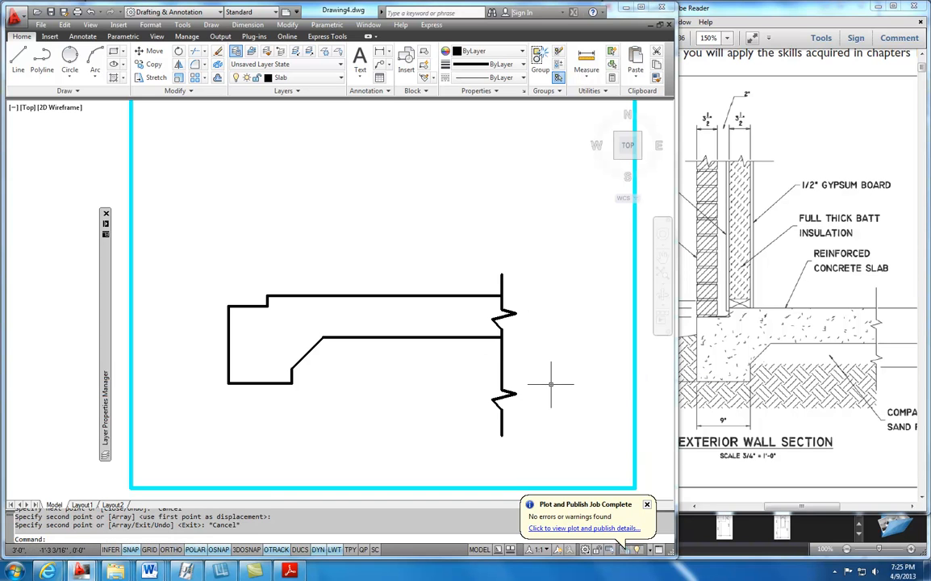
# - Erase the upper break line's bottom segment and move the lower break line up so its top meets the slab underside's right endpoint
pyautogui.click(502, 347)
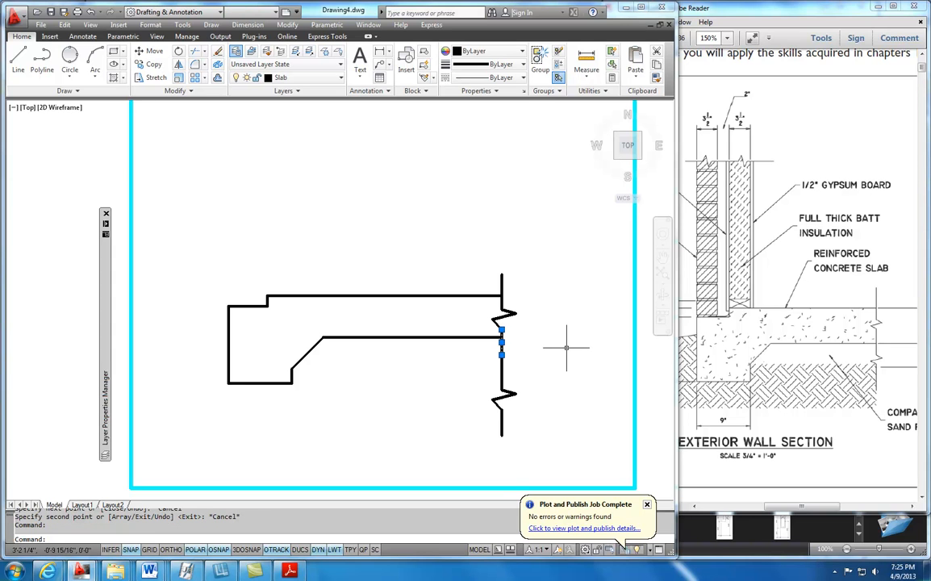
pyautogui.press('Delete')
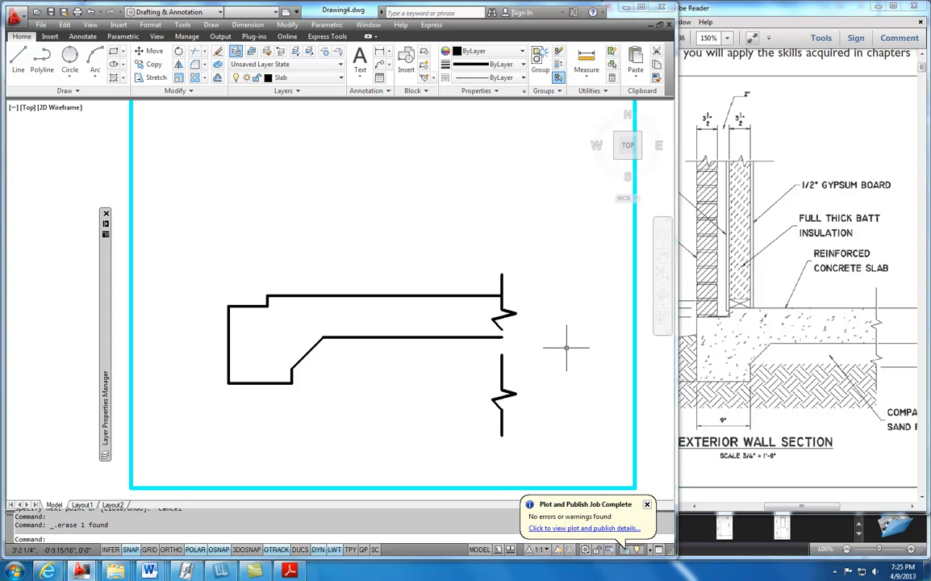
pyautogui.click(150, 53)
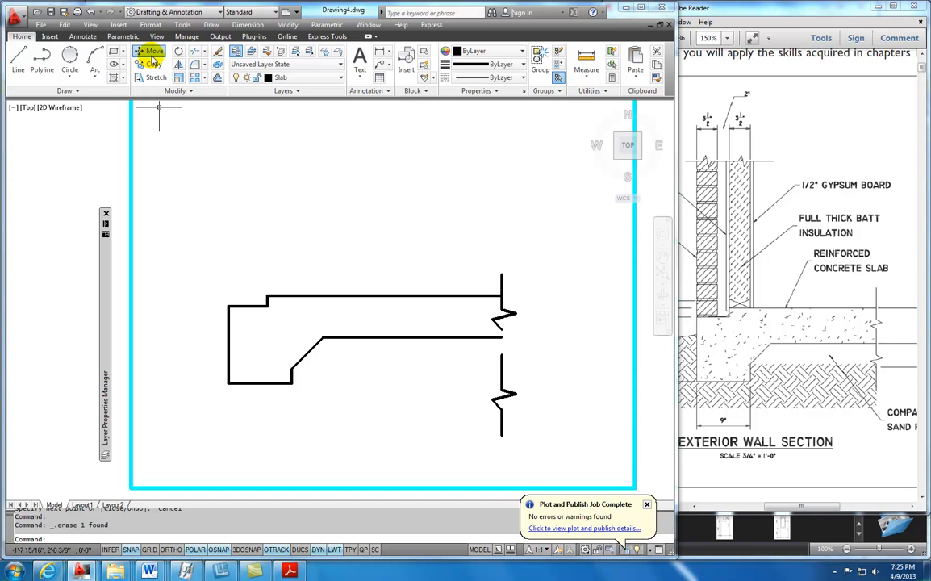
pyautogui.click(419, 312)
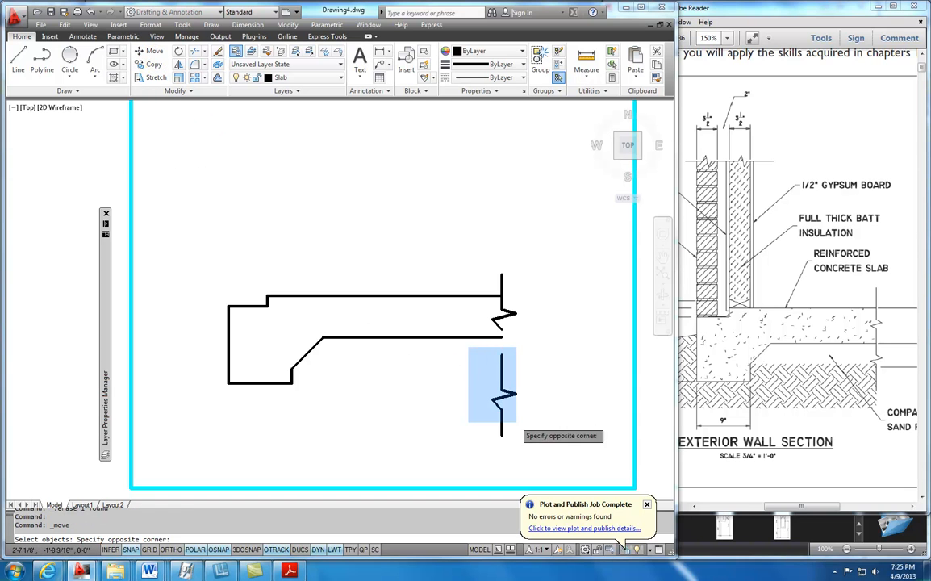
pyautogui.click(543, 440)
pyautogui.press('Return')
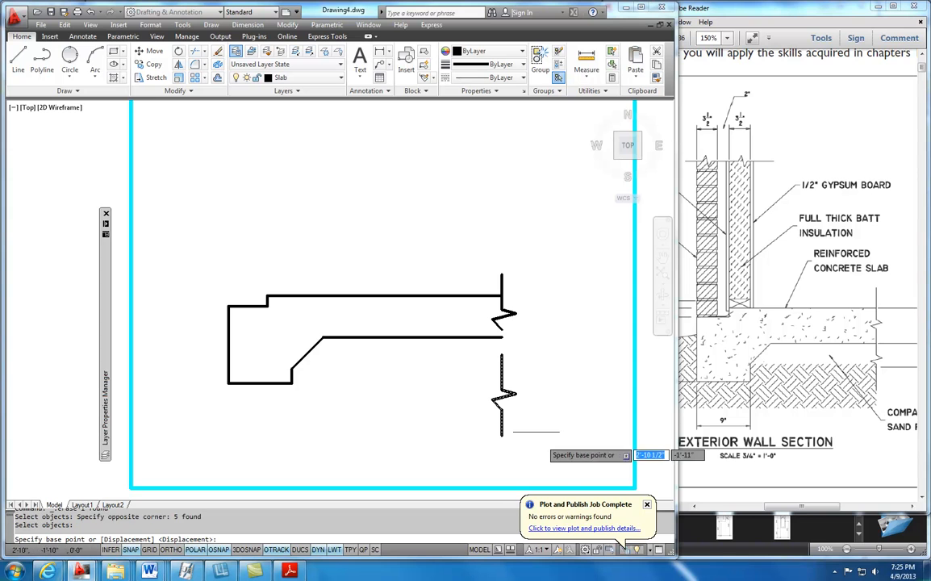
pyautogui.click(502, 355)
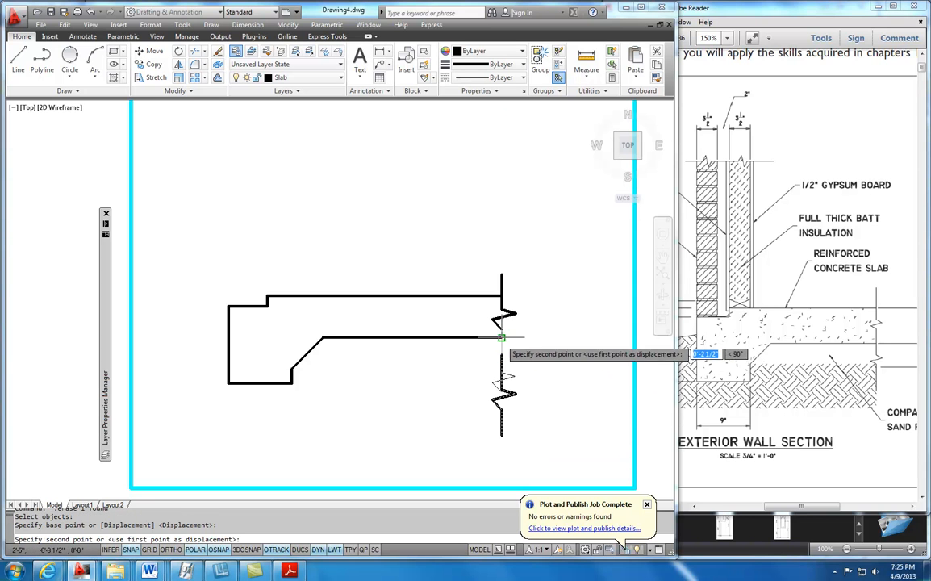
pyautogui.click(502, 337)
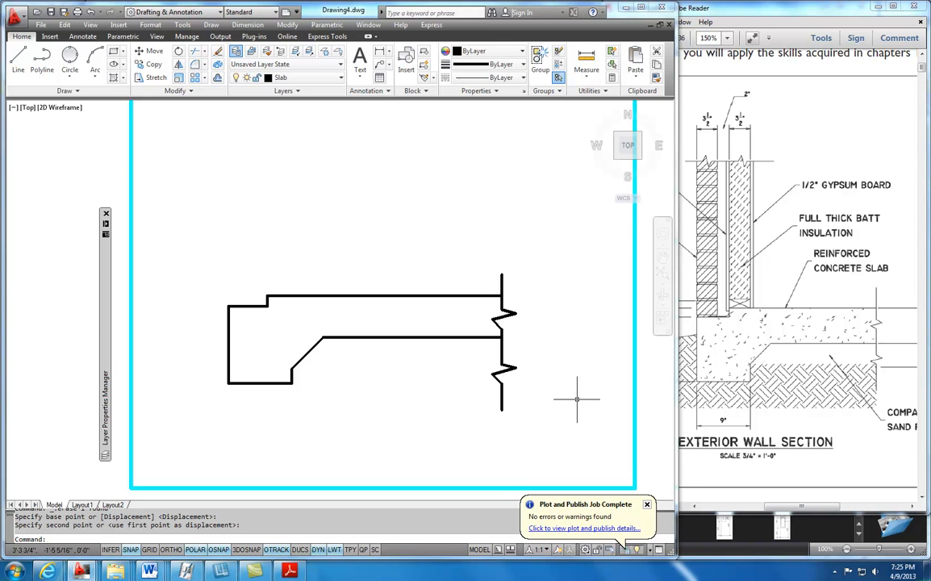
# - Switch to the Chapter 09 PDF, set its zoom to 100%, and read the steps for drawing the brick and mortar joints
pyautogui.click(815, 347)
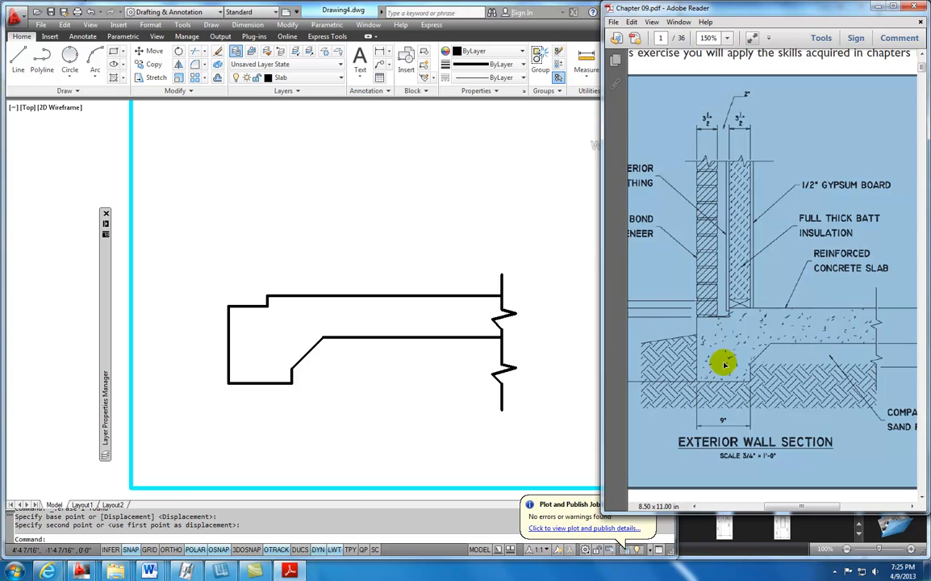
pyautogui.scroll(-5, 717, 352)
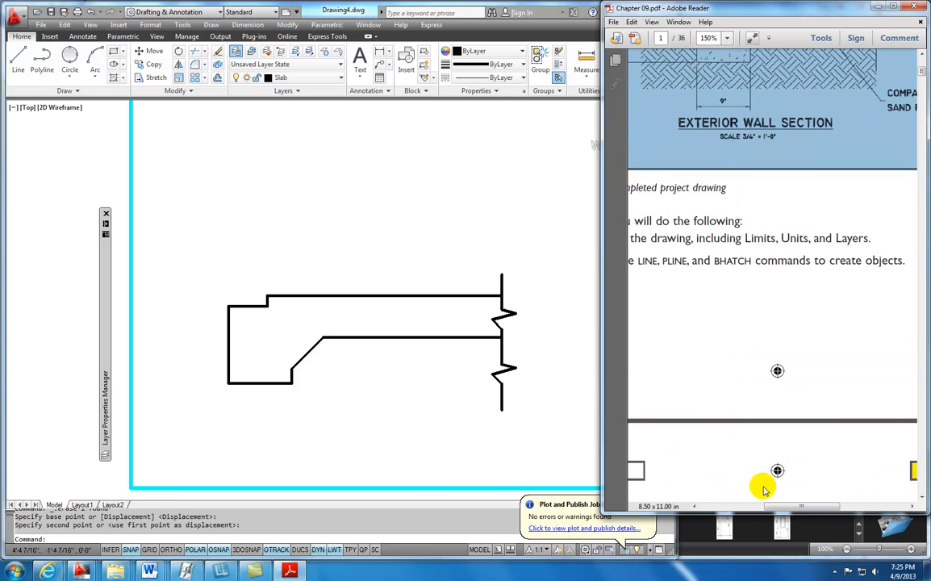
pyautogui.moveTo(776, 507); pyautogui.dragTo(731, 506)
pyautogui.scroll(-1, 775, 368)
pyautogui.scroll(-8, 777, 368)
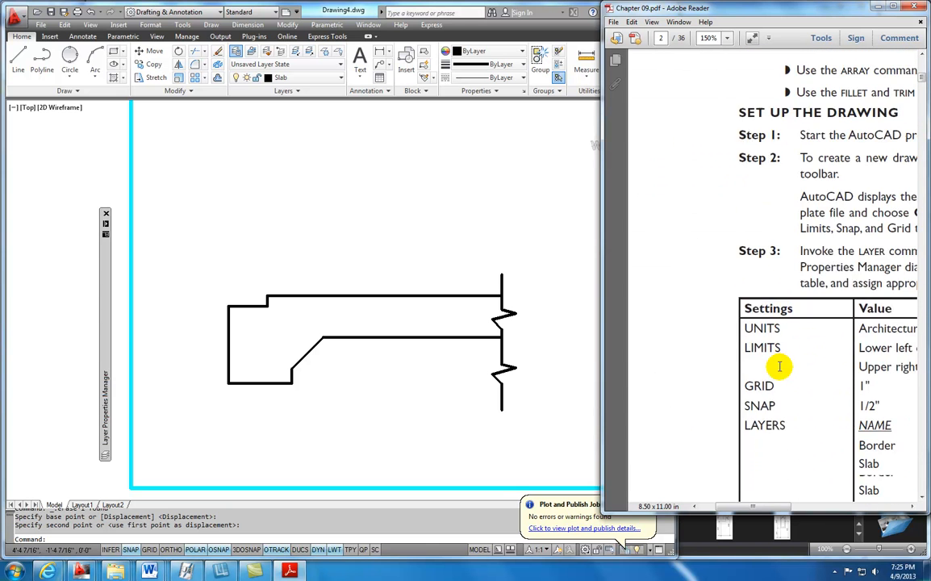
pyautogui.click(727, 38)
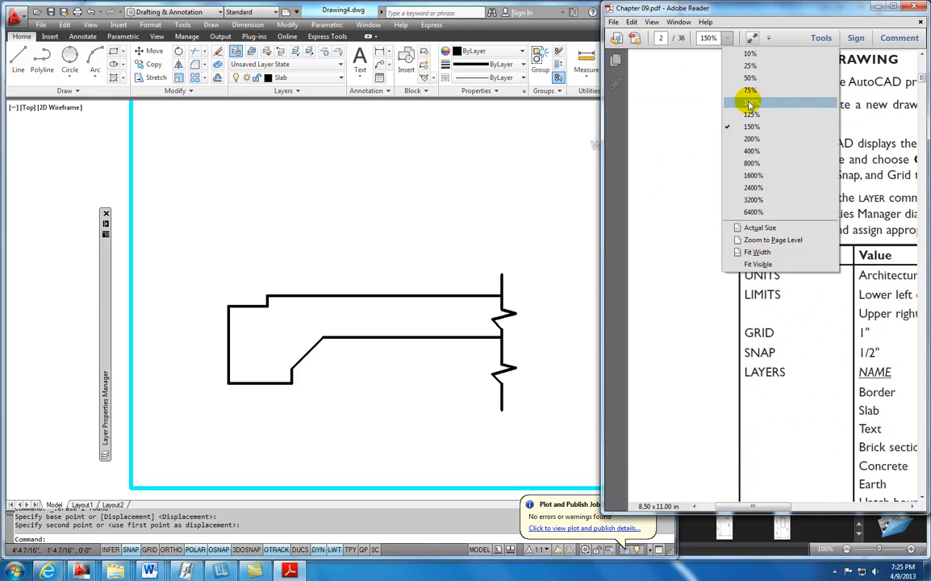
pyautogui.click(748, 92)
pyautogui.scroll(-10, 738, 298)
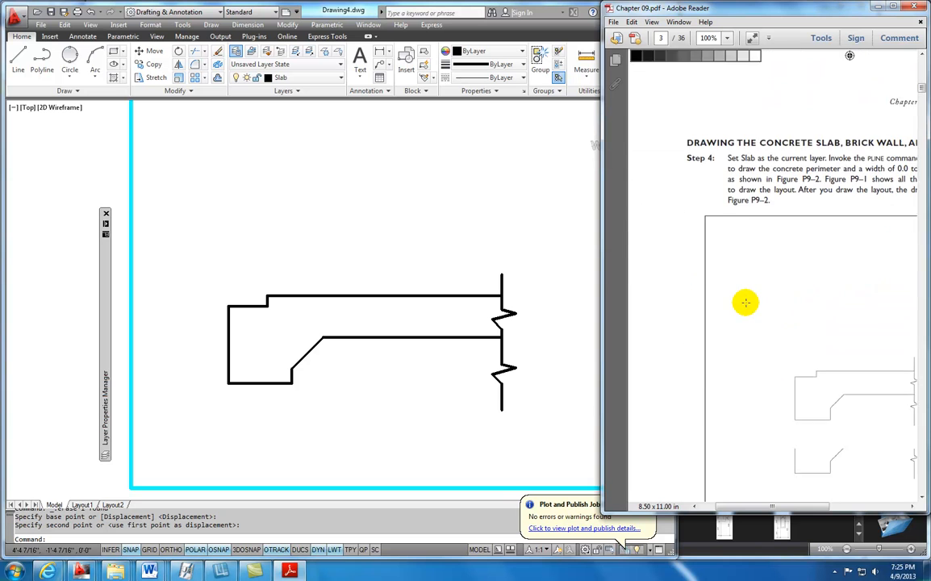
pyautogui.scroll(-2, 745, 303)
pyautogui.scroll(-1, 745, 305)
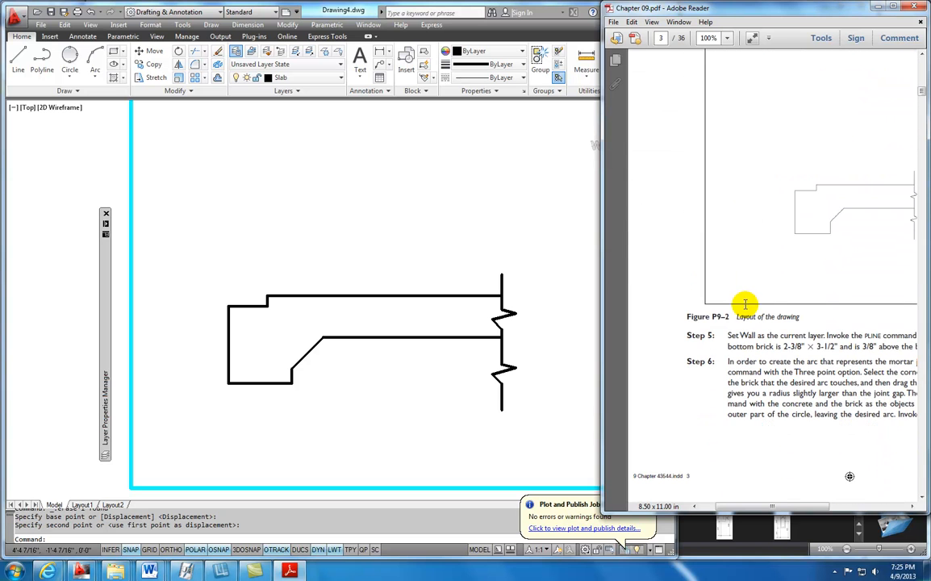
pyautogui.moveTo(764, 506); pyautogui.dragTo(796, 509)
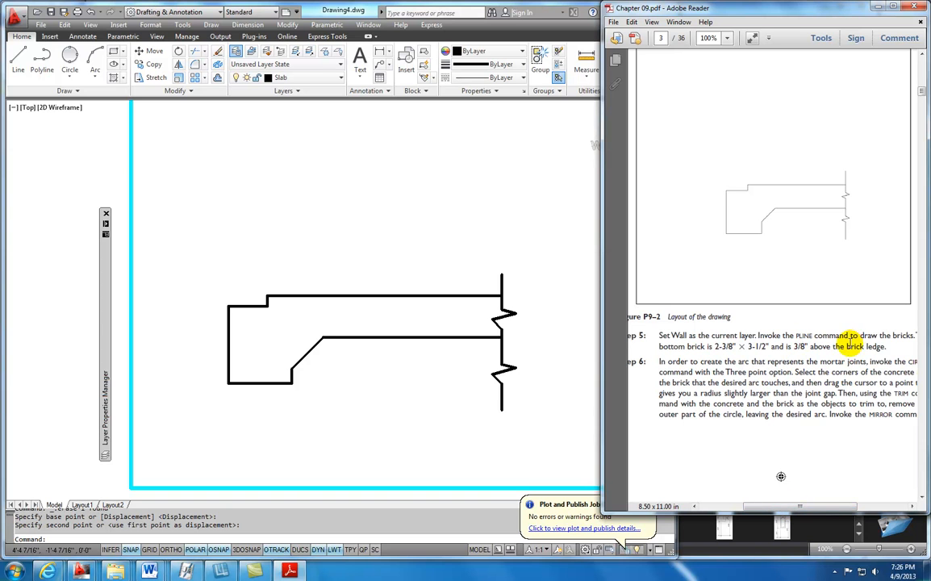
pyautogui.moveTo(825, 506); pyautogui.dragTo(832, 512)
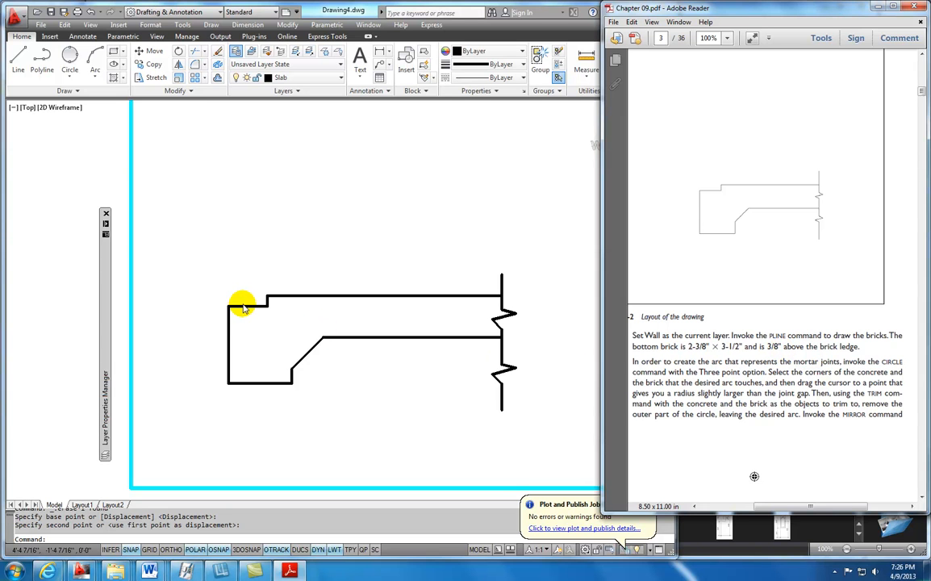
pyautogui.scroll(-4, 894, 287)
pyautogui.scroll(-4, 880, 337)
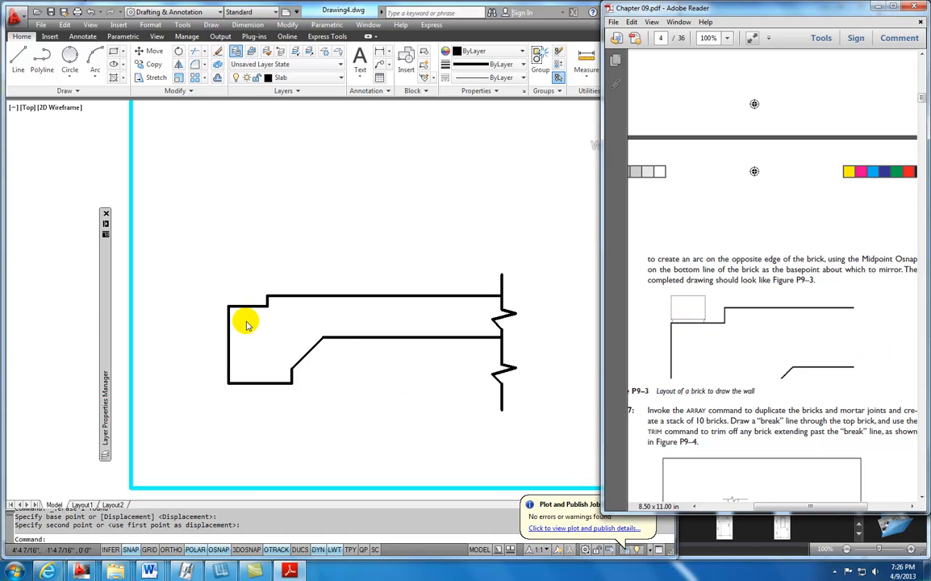
pyautogui.click(218, 78)
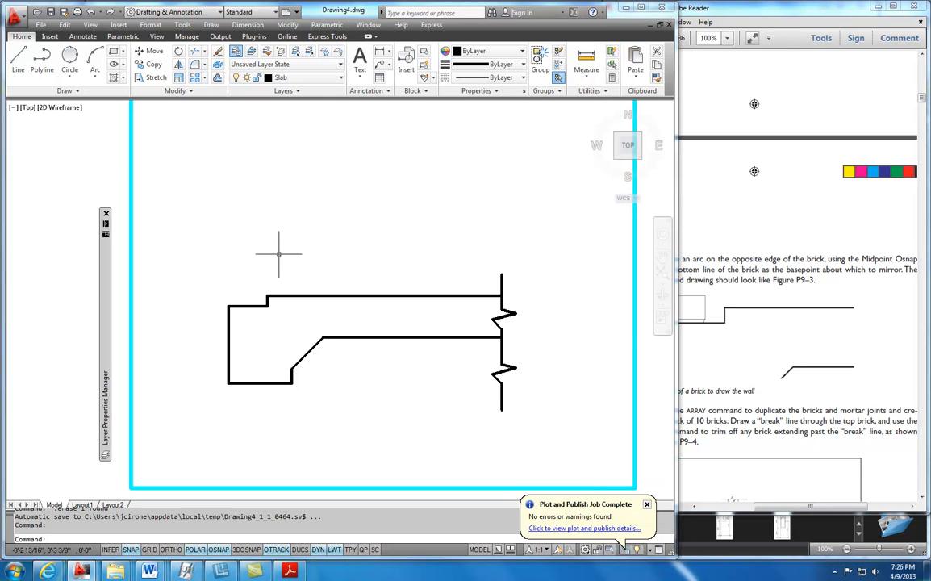
pyautogui.write('3/8')
pyautogui.press('Return')
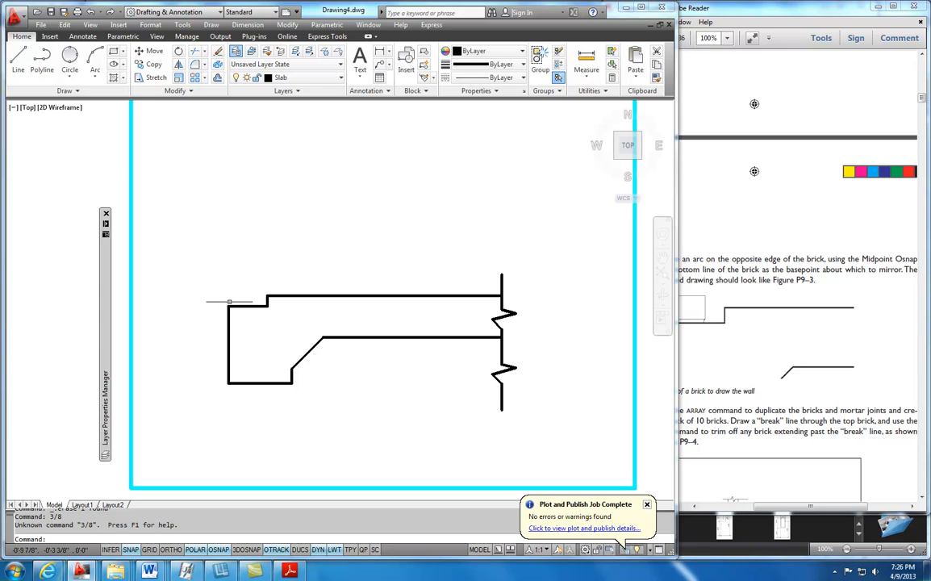
# - Offset the brick ledge line 3/8" upward for the underside of the bottom brick
pyautogui.click(217, 78)
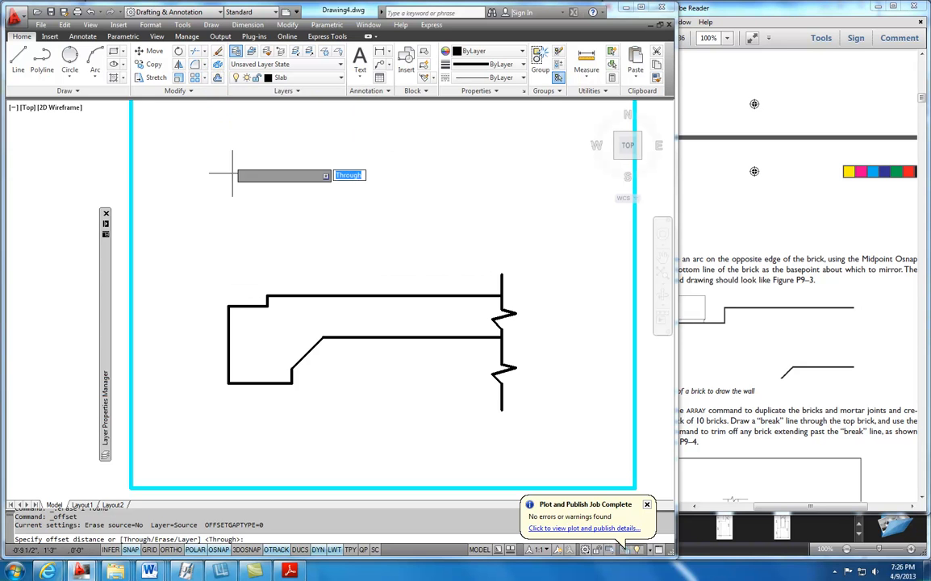
pyautogui.write('3/8')
pyautogui.press('Return')
pyautogui.click(241, 306)
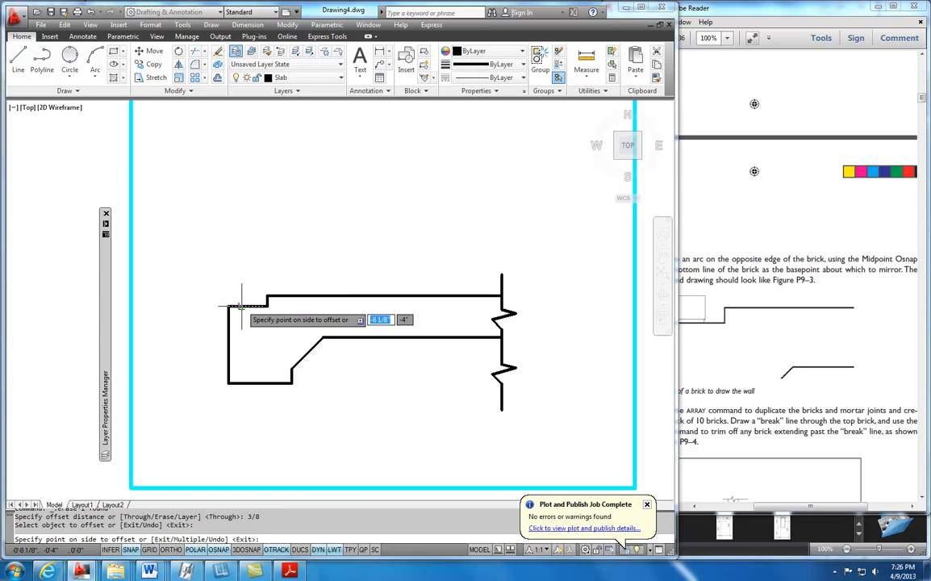
pyautogui.click(239, 273)
# - Draw the brick's left side 2-3/8" straight up from the left endpoint of the line offset above the ledge
pyautogui.scroll(5, 266, 314)
pyautogui.moveTo(208, 302); pyautogui.dragTo(339, 320, button='middle')
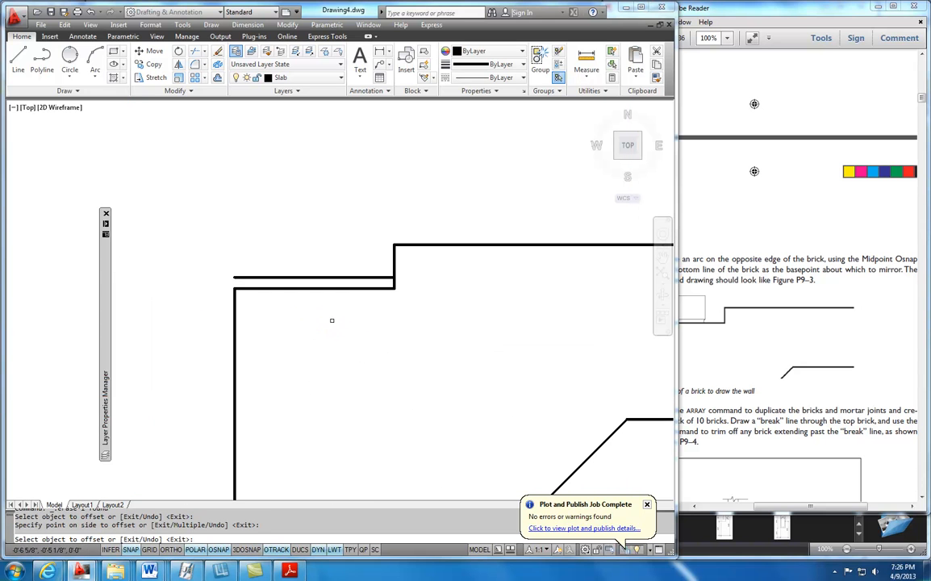
pyautogui.click(18, 60)
pyautogui.click(234, 278)
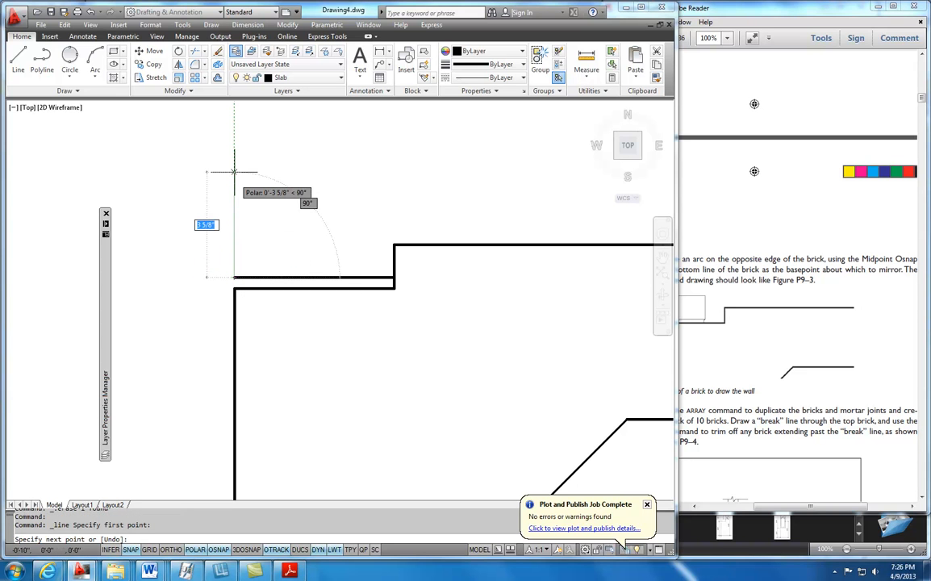
pyautogui.write('2-3/')
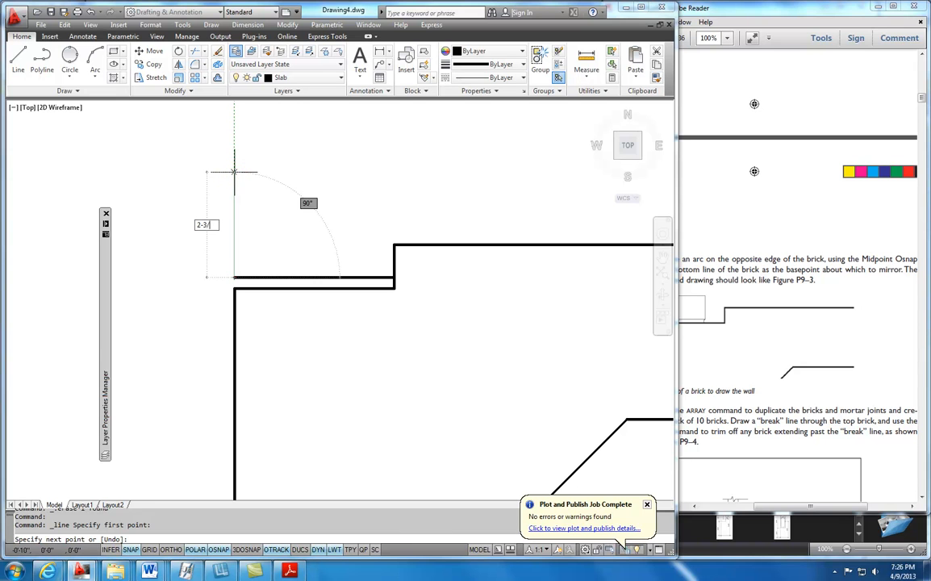
pyautogui.write('8')
pyautogui.press('Return')
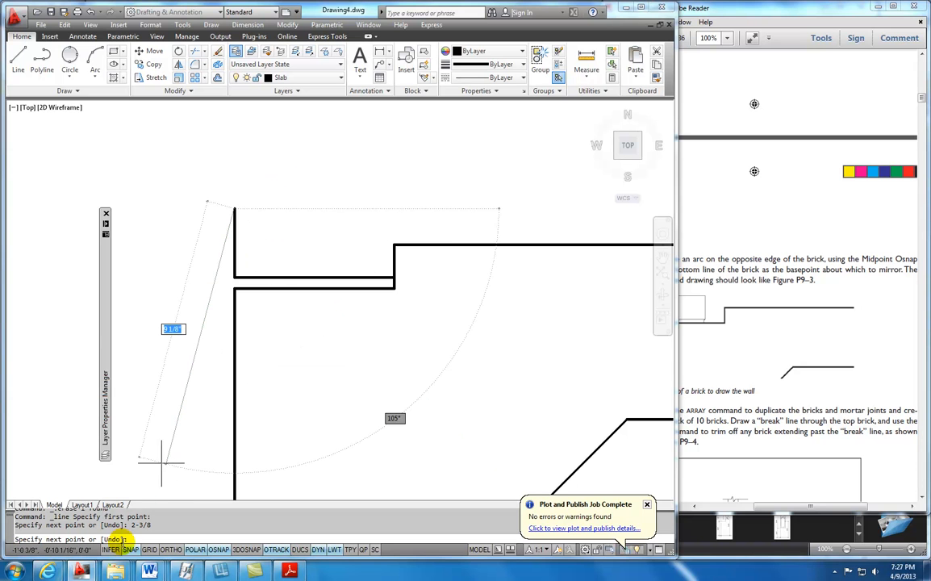
# - With grid snap off, draw the brick's top edge 3-1/2" right and its right side down to the brick's bottom line
pyautogui.press('F9')
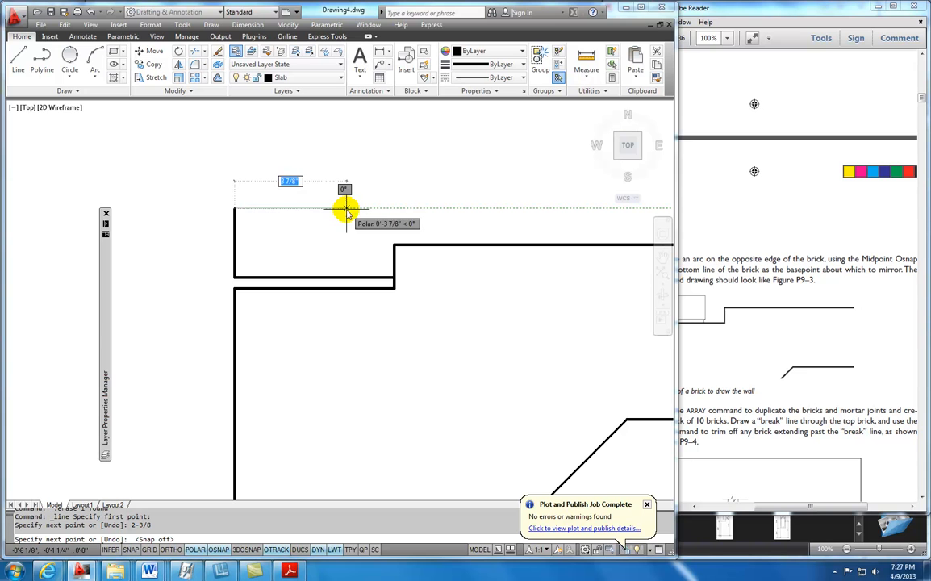
pyautogui.write('3')
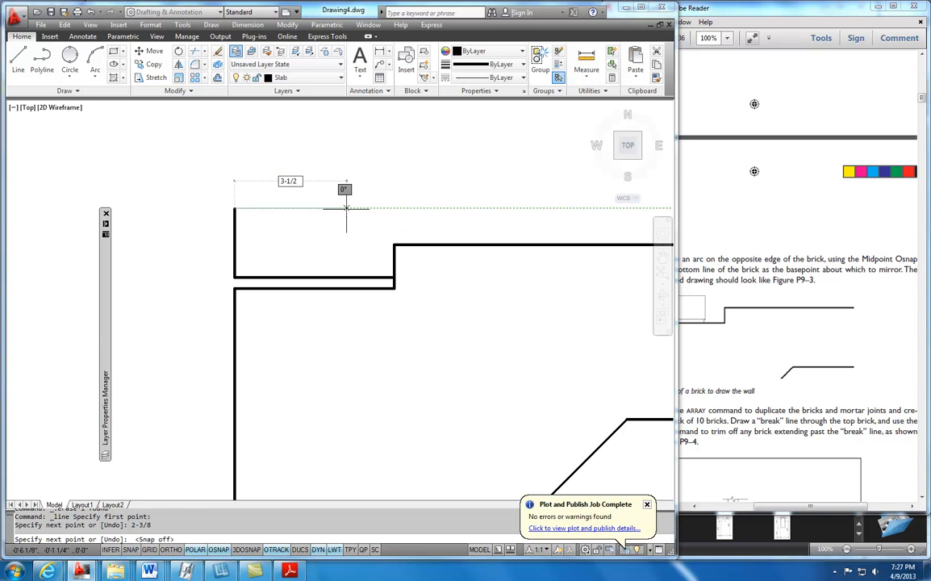
pyautogui.write('-1/2')
pyautogui.press('Return')
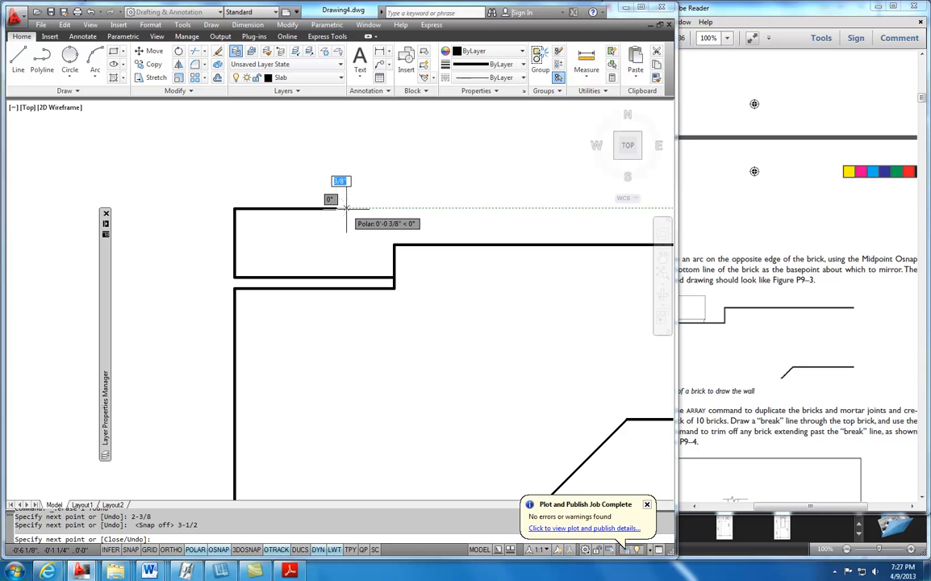
pyautogui.click(336, 277)
pyautogui.click(393, 277)
pyautogui.press('Escape')
# - Trim away the bottom line's excess between the brick's right side and the slab step
pyautogui.click(195, 54)
pyautogui.press('Return')
pyautogui.click(358, 275)
pyautogui.click(355, 280)
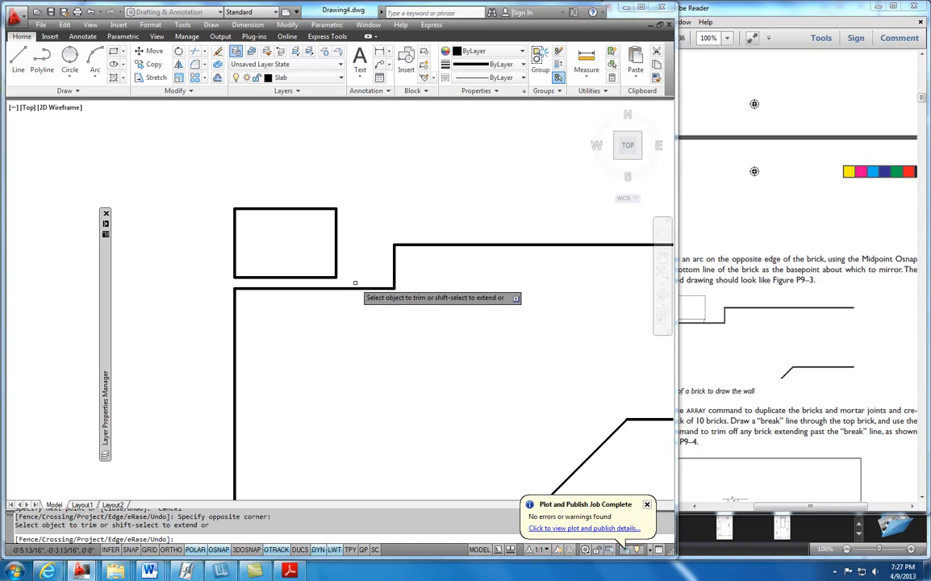
pyautogui.press('Escape')
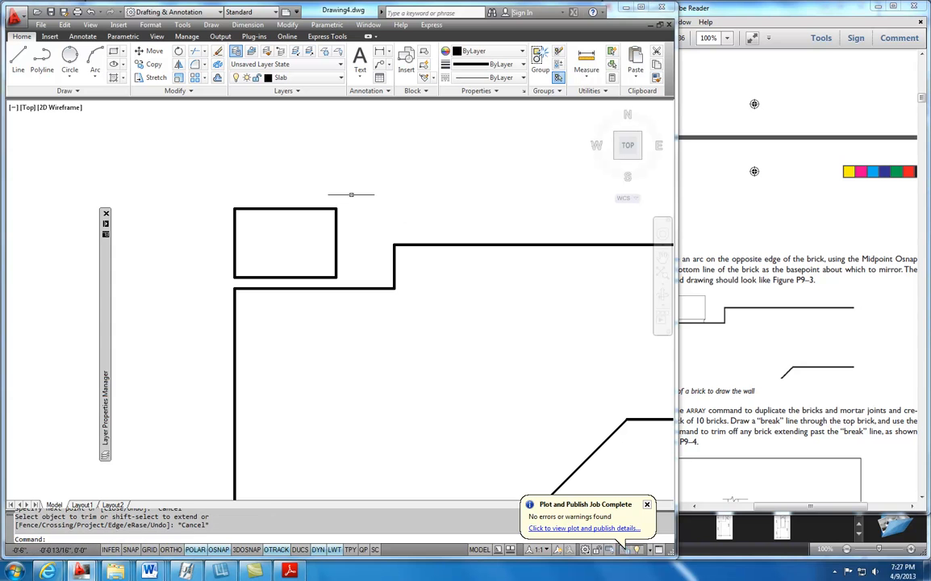
# - Move all four lines of the brick rectangle to the Wall layer
pyautogui.click(365, 190)
pyautogui.click(204, 257)
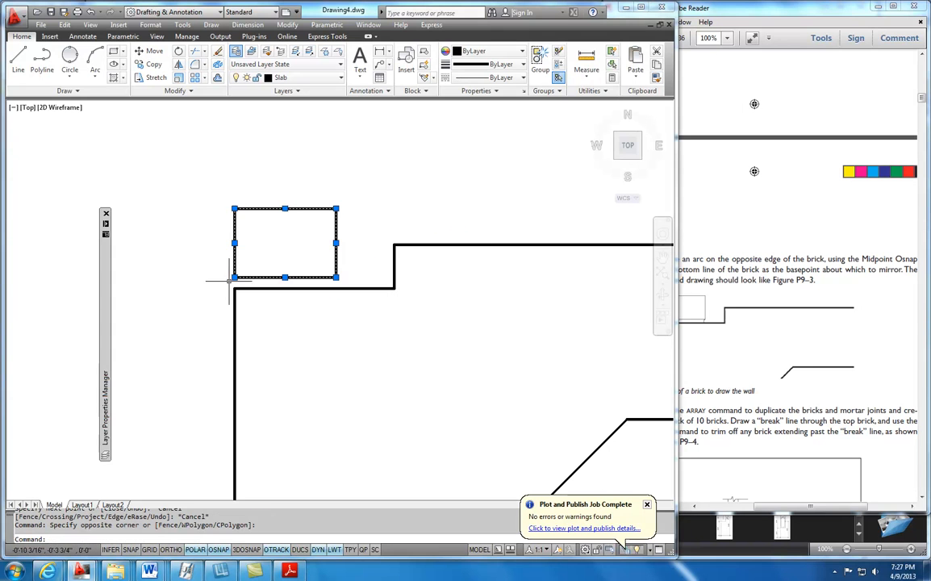
pyautogui.click(340, 78)
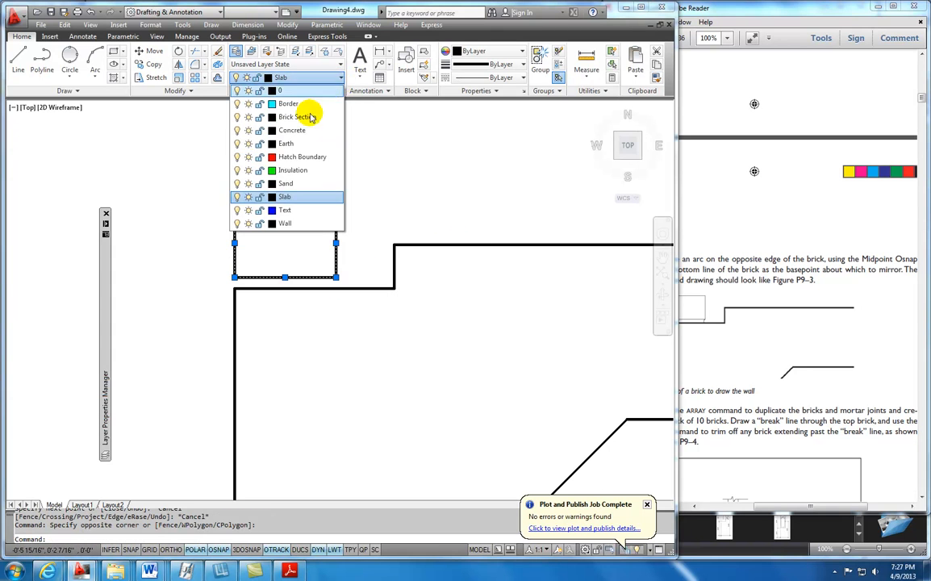
pyautogui.click(285, 223)
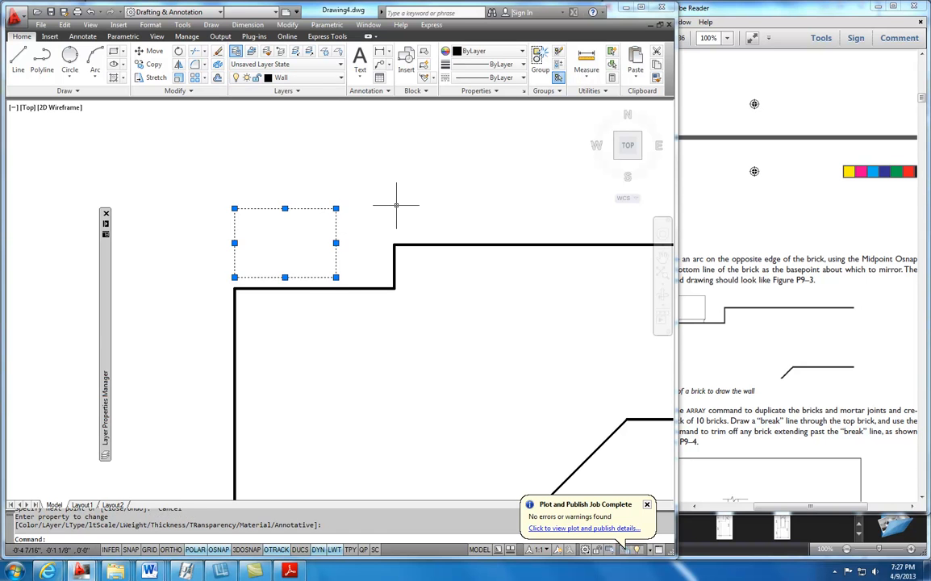
pyautogui.press('Escape')
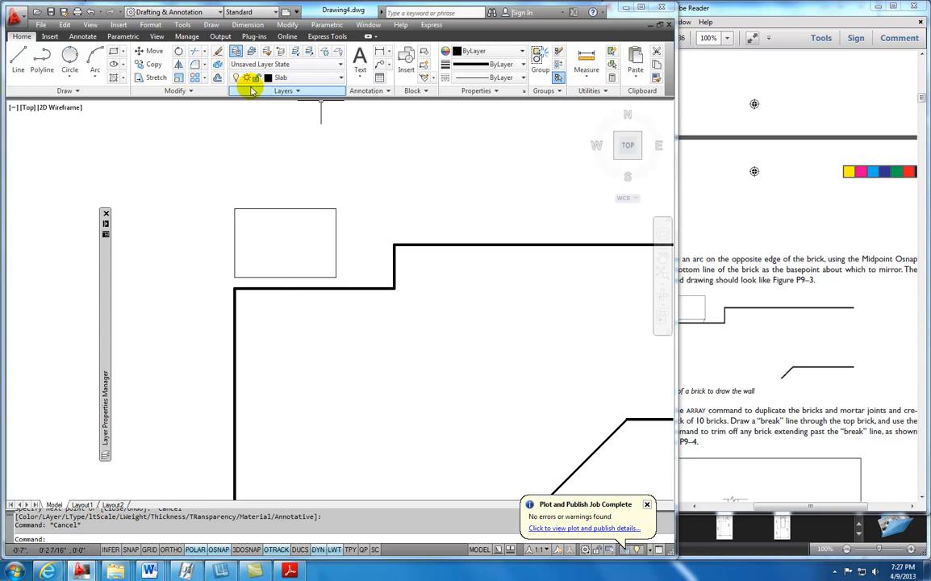
# - Draw a three-point circle filling the mortar gap between the brick's lower-left corner and the slab ledge's corner, bulging inward under the brick
pyautogui.scroll(-2, 366, 239)
pyautogui.moveTo(369, 230)
pyautogui.mouseDown(button='middle')
pyautogui.moveTo(343, 197)
pyautogui.moveTo(338, 206)
pyautogui.mouseUp(button='middle')
pyautogui.scroll(3, 265, 231)
pyautogui.scroll(2, 264, 232)
pyautogui.moveTo(267, 242); pyautogui.dragTo(302, 214, button='middle')
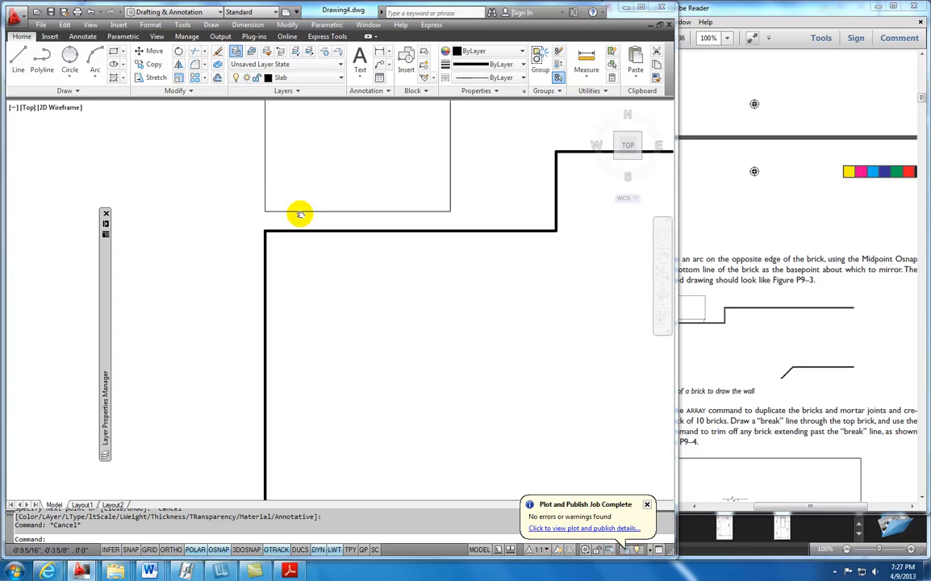
pyautogui.click(69, 54)
pyautogui.scroll(3, 218, 234)
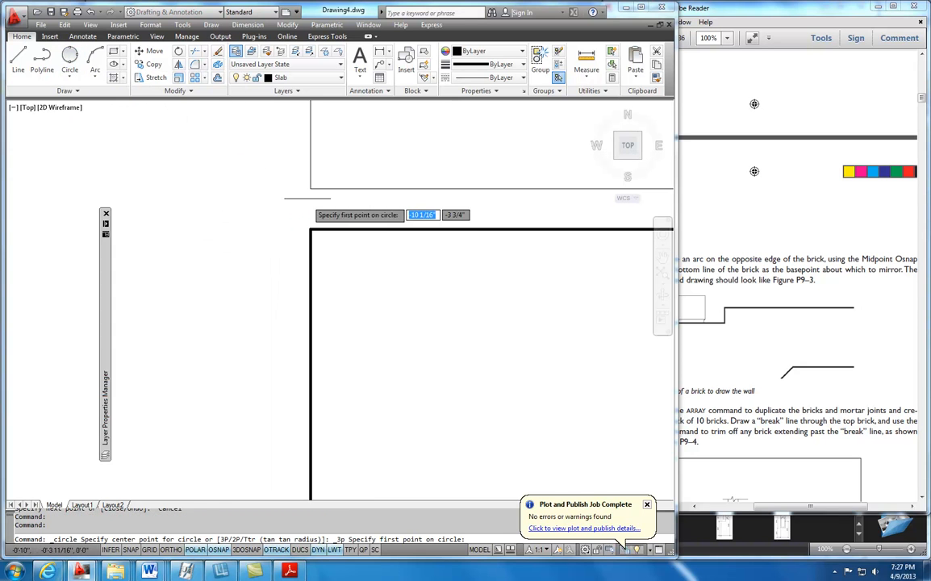
pyautogui.click(311, 188)
pyautogui.click(329, 209)
pyautogui.click(310, 230)
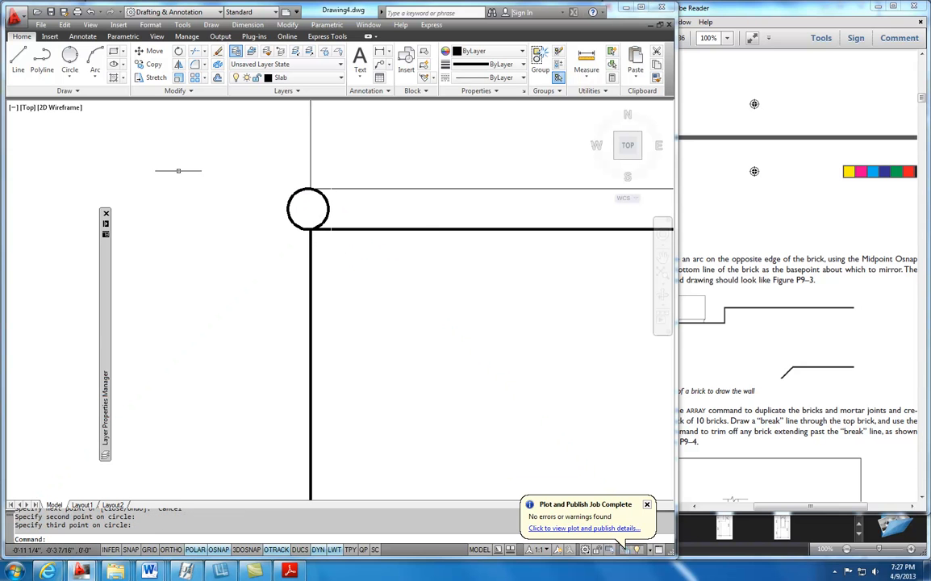
# - Trim away the circle's outer left half, leaving only the concave mortar joint arc under the brick
pyautogui.click(194, 52)
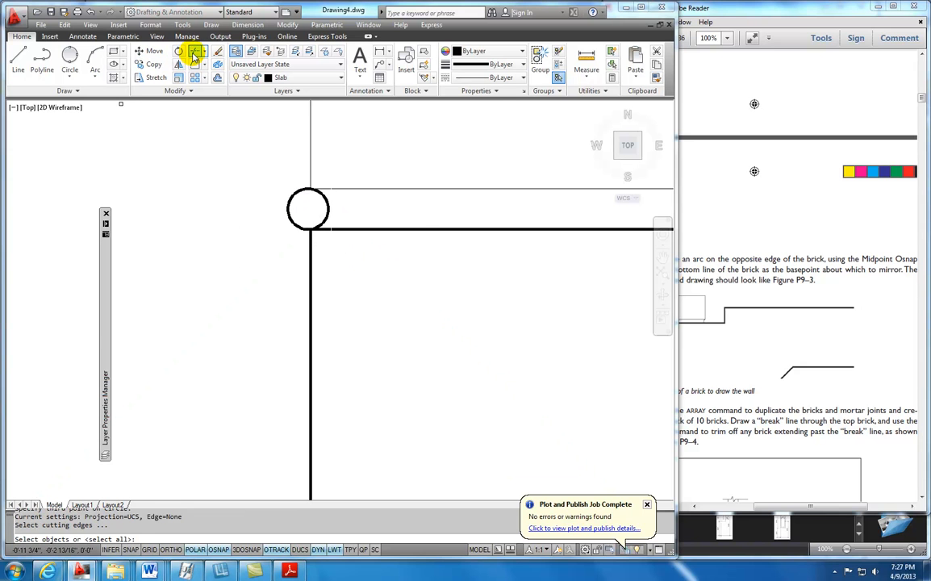
pyautogui.press('Return')
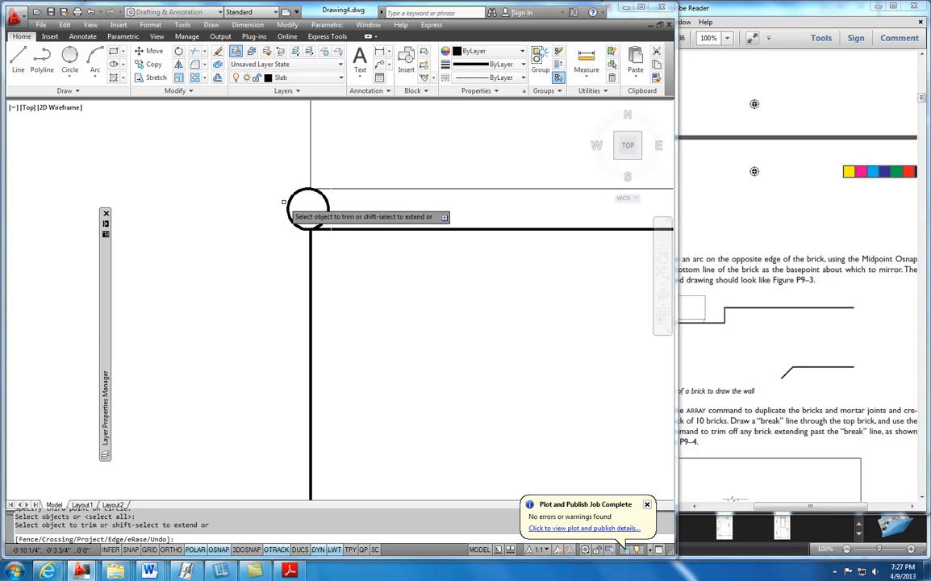
pyautogui.click(288, 204)
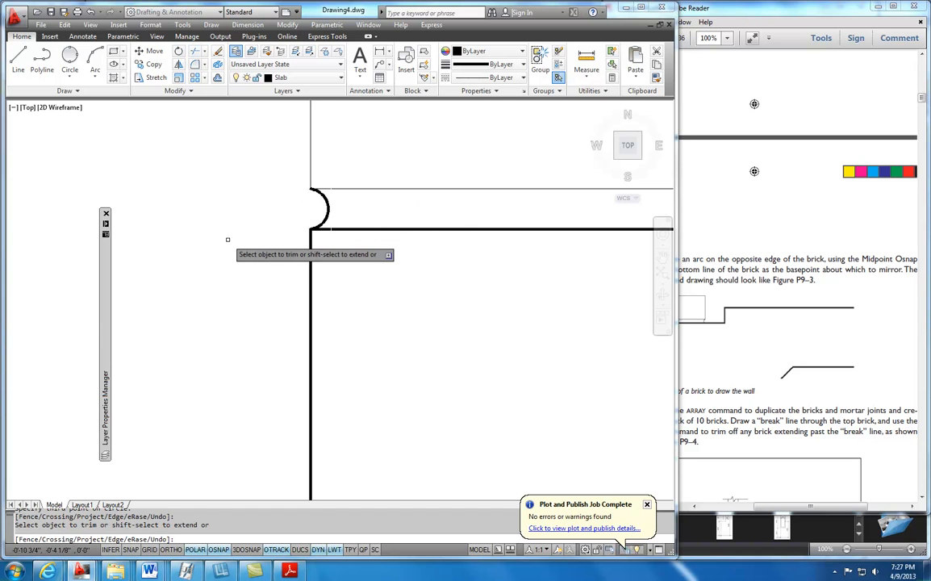
pyautogui.press('Escape')
# - Match the mortar arc's properties to those of the brick's top line
pyautogui.scroll(-3, 281, 213)
pyautogui.moveTo(366, 233); pyautogui.dragTo(270, 285, button='middle')
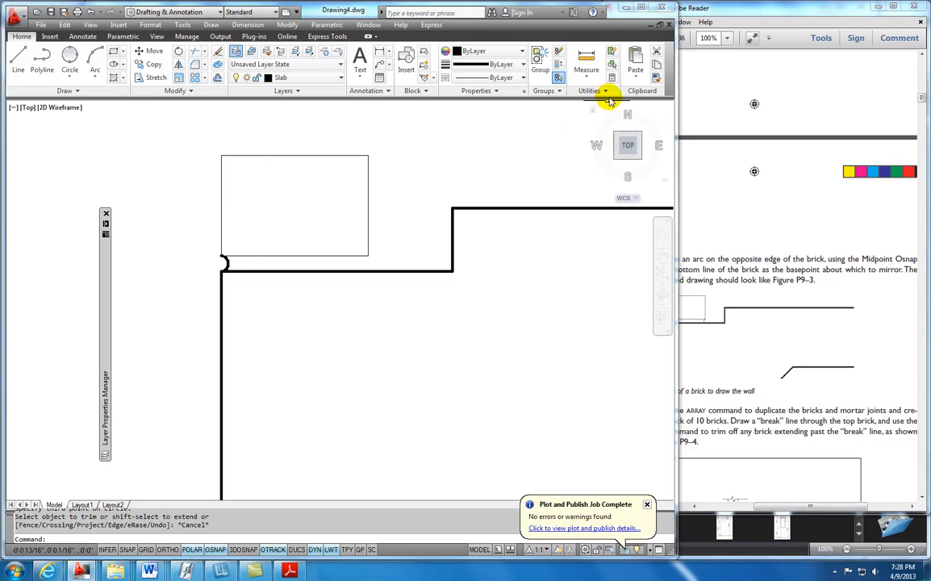
pyautogui.click(656, 79)
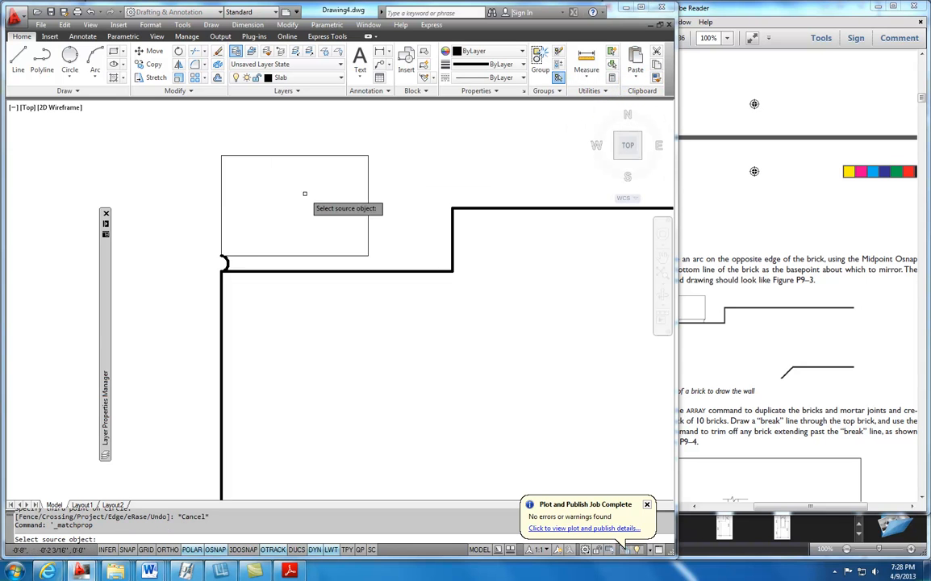
pyautogui.click(301, 155)
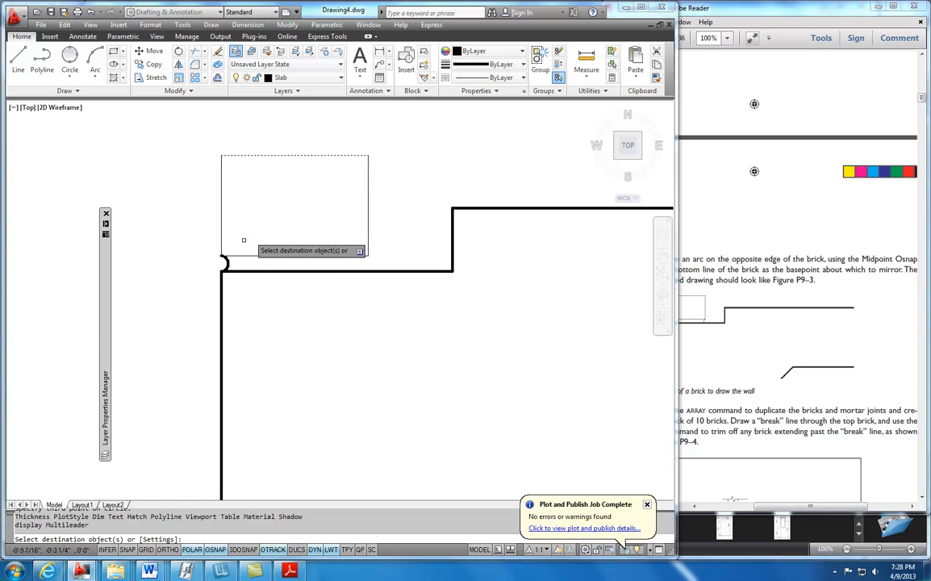
pyautogui.press('Escape')
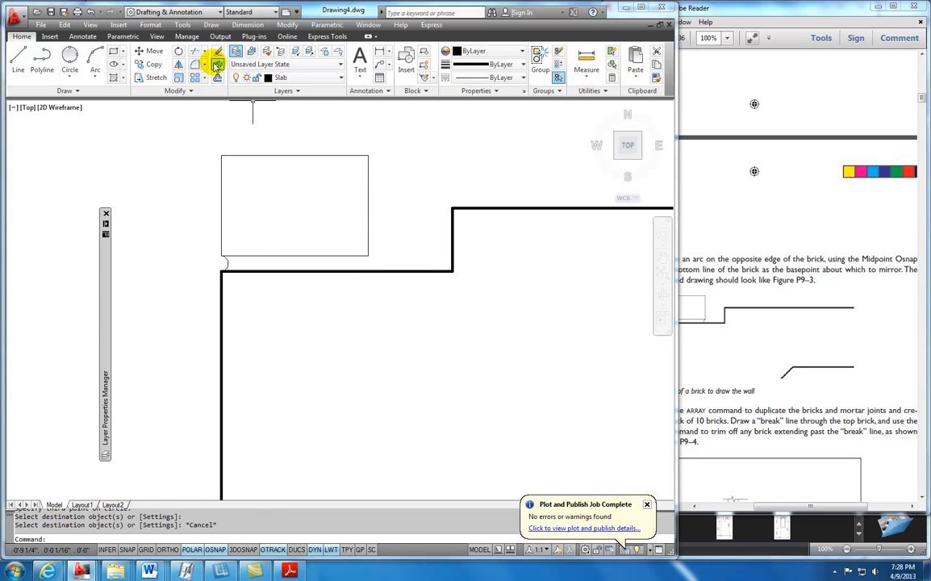
# - Mirror the mortar arc to the brick's opposite edge about a vertical line through the midpoint of its top line, keeping the original
pyautogui.click(178, 63)
pyautogui.click(225, 259)
pyautogui.press('Return')
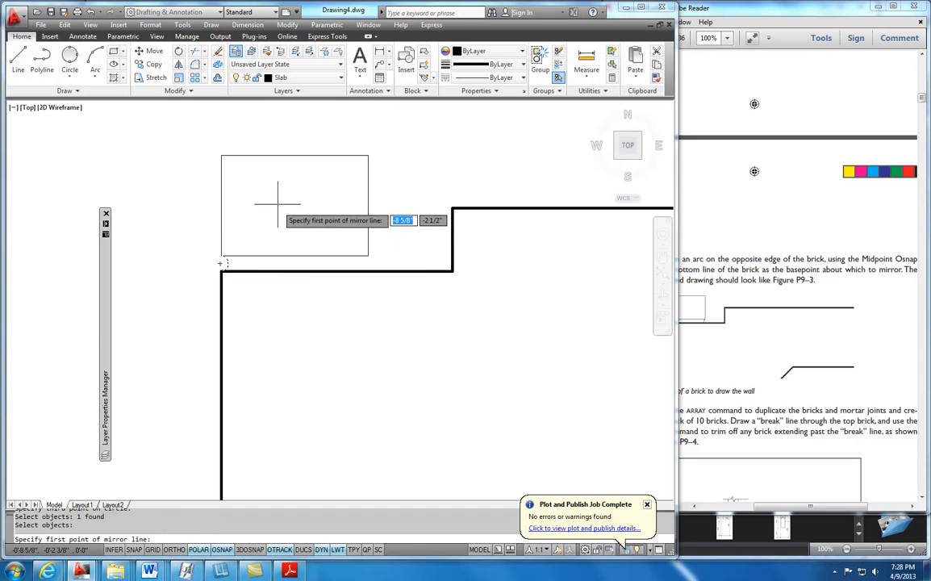
pyautogui.keyDown('shift'); pyautogui.rightClick(278, 212); pyautogui.keyUp('shift')
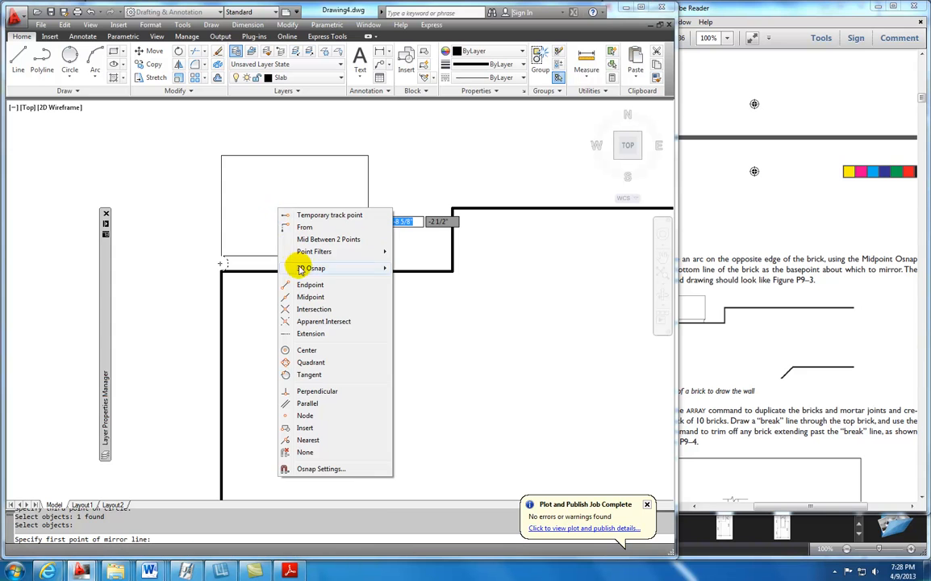
pyautogui.click(310, 297)
pyautogui.click(295, 155)
pyautogui.click(293, 298)
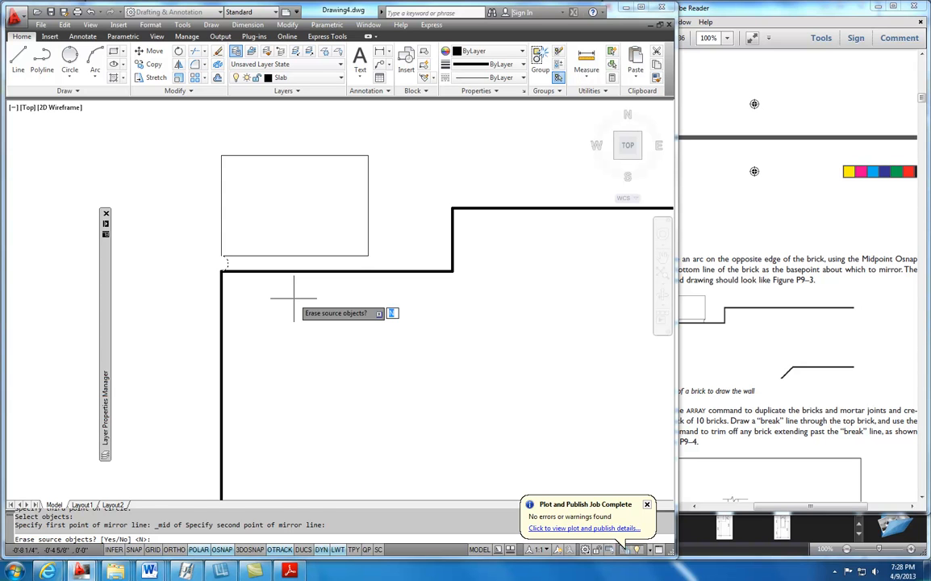
pyautogui.press('Return')
pyautogui.scroll(-3, 319, 380)
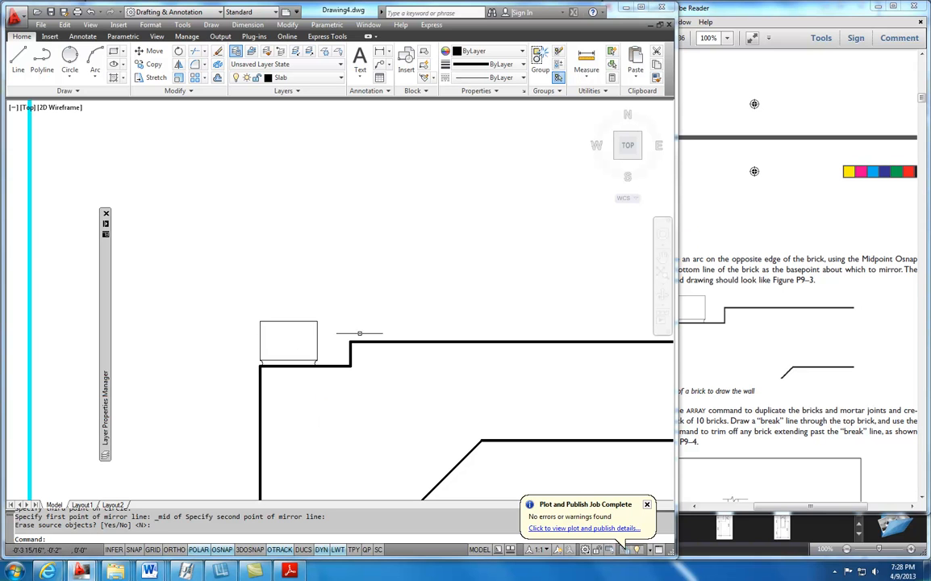
# - Consult the PDF's brick-stack instructions, and start a rectangular array of the brick with both mortar arcs
pyautogui.click(821, 228)
pyautogui.scroll(-3, 742, 267)
pyautogui.scroll(-5, 736, 276)
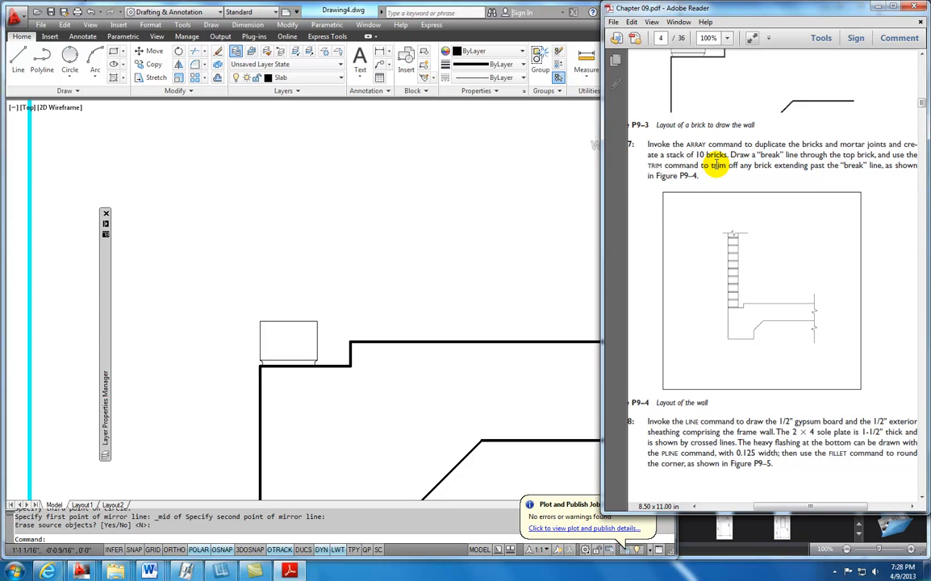
pyautogui.click(193, 84)
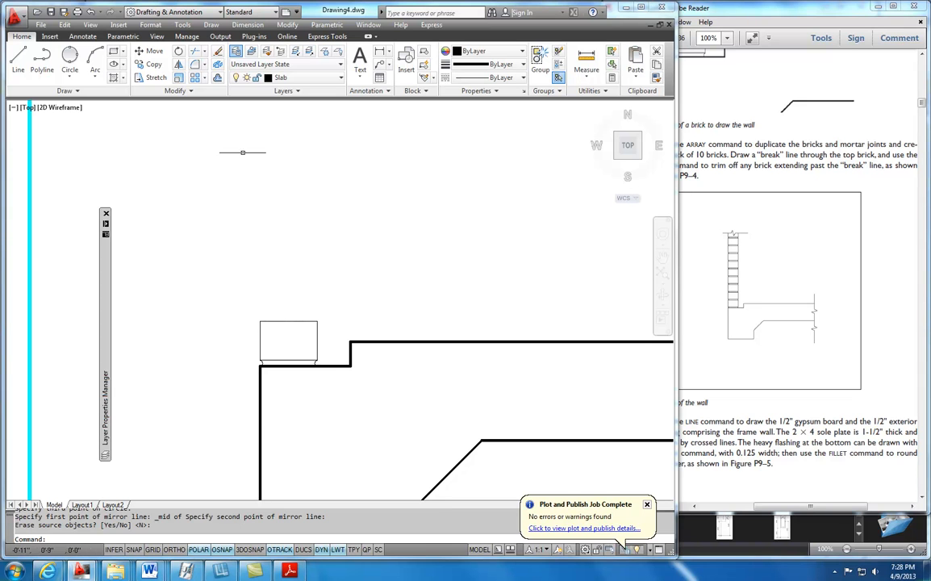
pyautogui.click(196, 77)
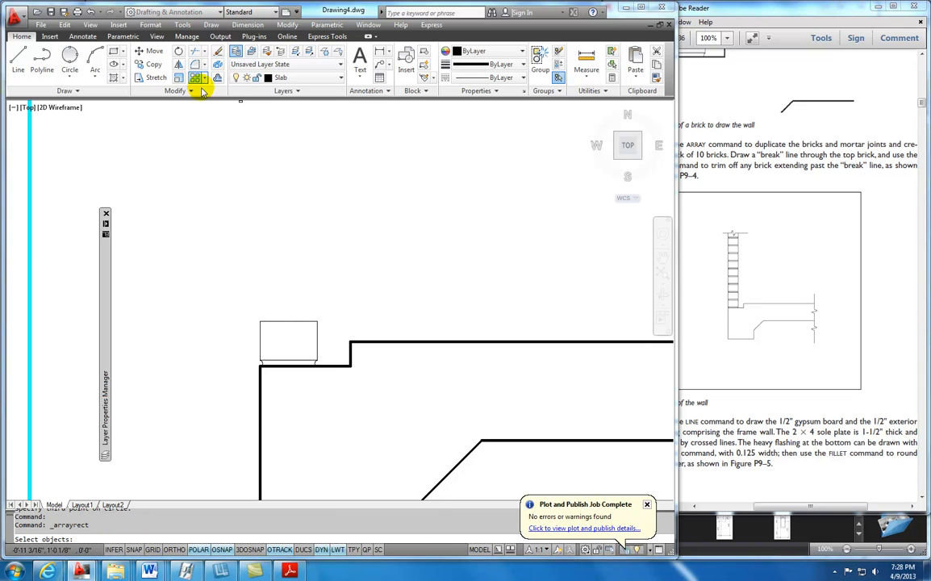
pyautogui.click(251, 308)
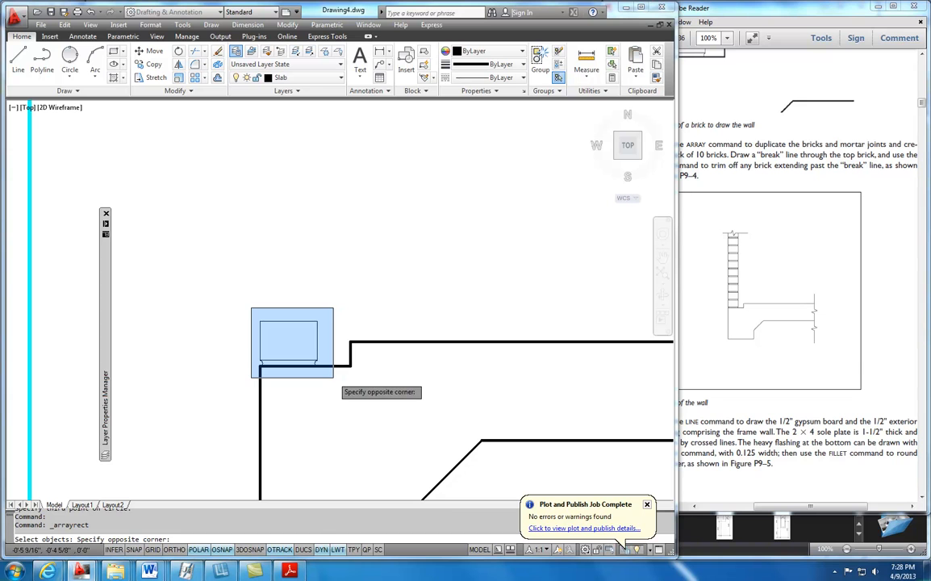
pyautogui.click(334, 377)
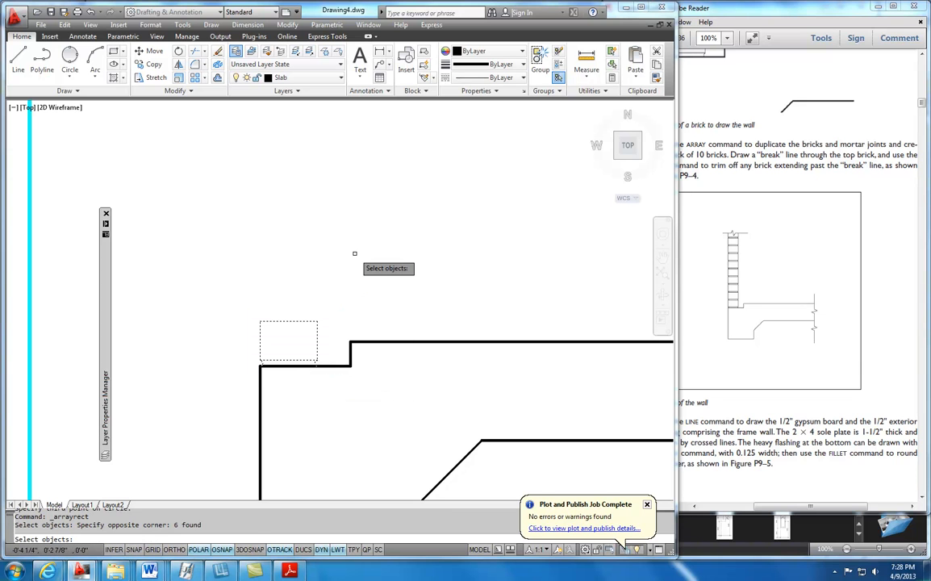
pyautogui.press('Return')
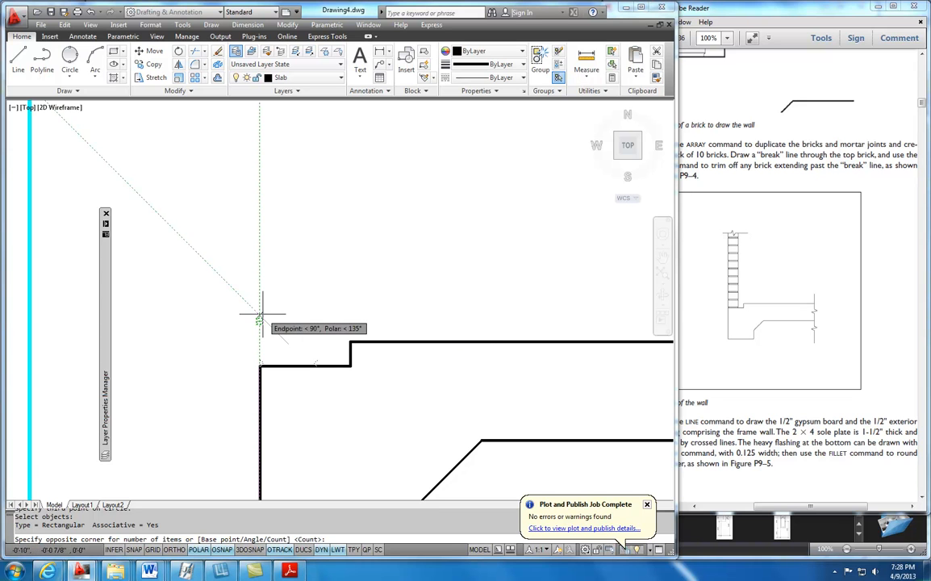
# - Array the brick and mortar joint upward in one column of eight rows with a row spacing of 2.75"
pyautogui.scroll(-4, 260, 172)
pyautogui.moveTo(260, 150); pyautogui.dragTo(266, 318, button='middle')
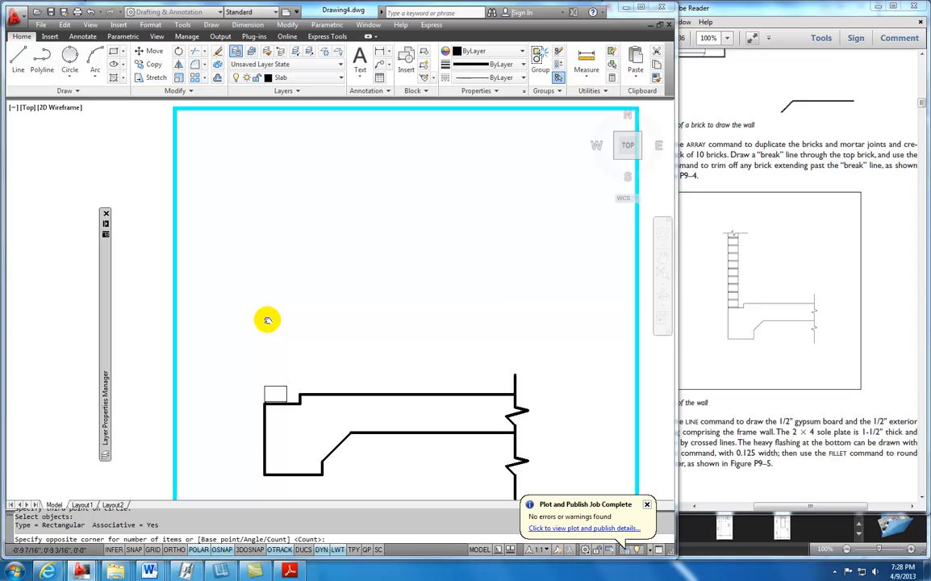
pyautogui.click(262, 194)
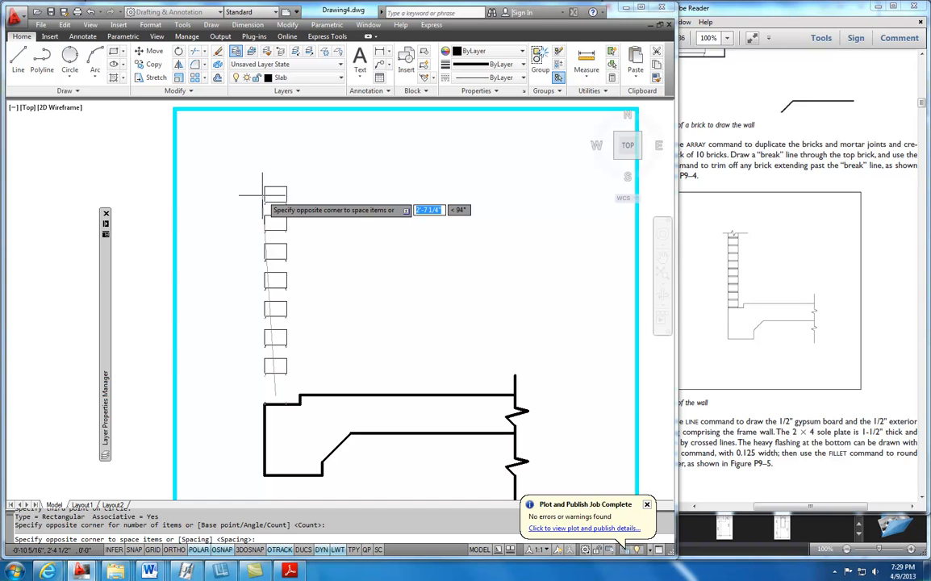
pyautogui.click(262, 194)
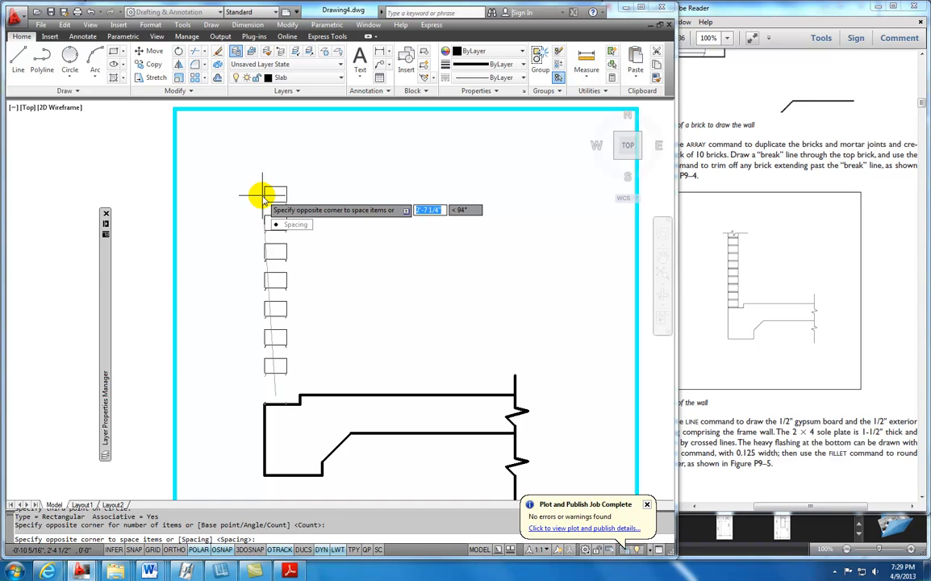
pyautogui.press('Return')
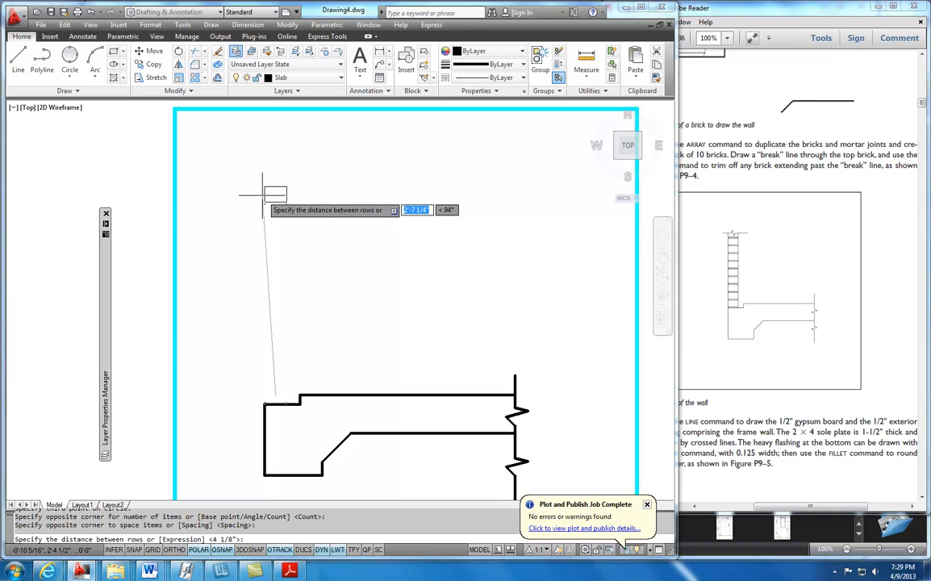
pyautogui.write('2.7')
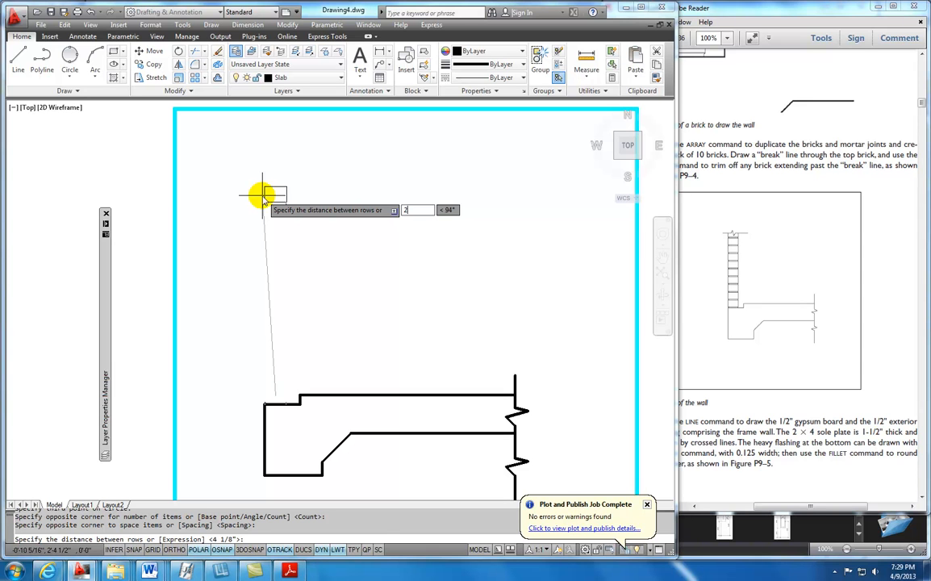
pyautogui.click(262, 195)
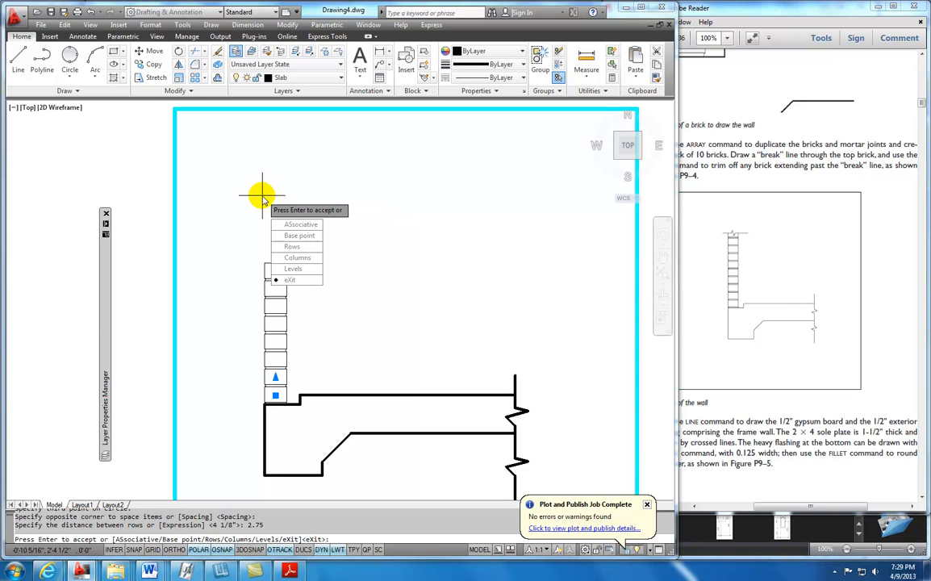
pyautogui.click(304, 280)
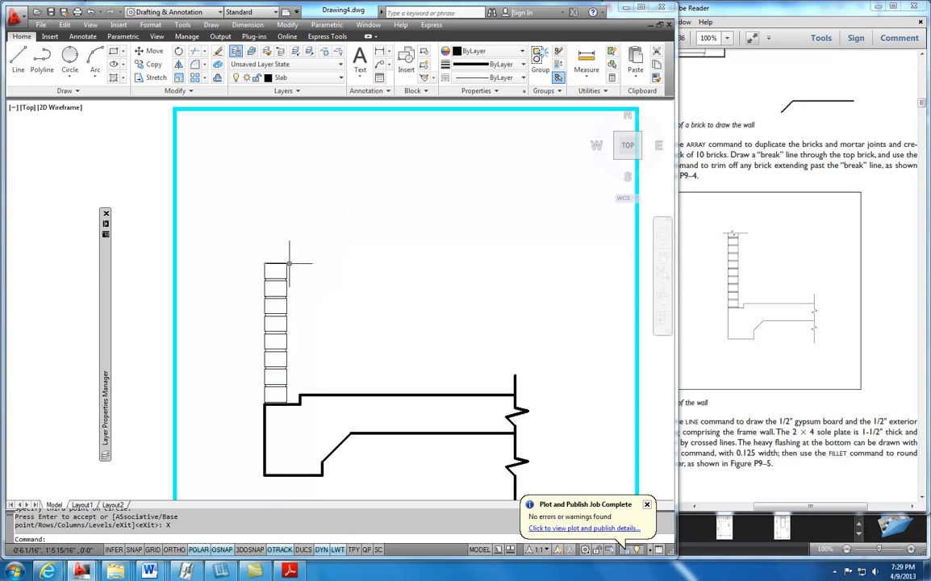
# - Explode the brick array into individual lines and arcs
pyautogui.click(218, 66)
pyautogui.click(274, 265)
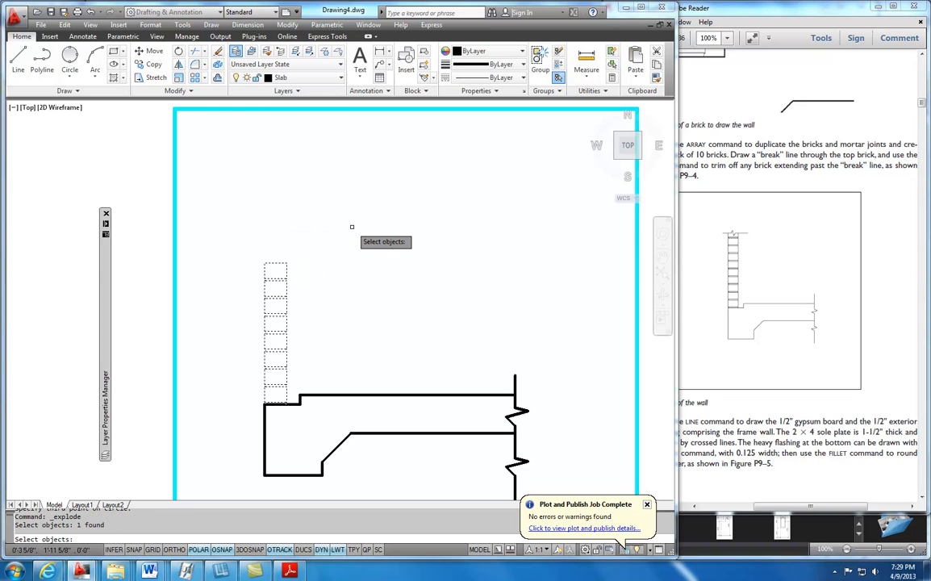
pyautogui.press('Return')
pyautogui.scroll(5, 279, 263)
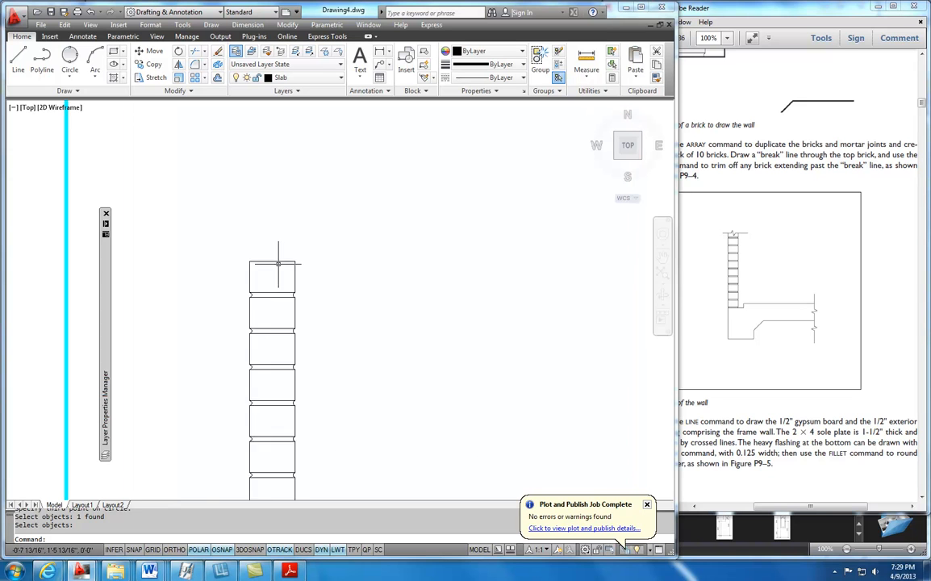
# - Begin the break line with a horizontal segment from outside the wall's left edge into the top brick
pyautogui.scroll(-5, 268, 260)
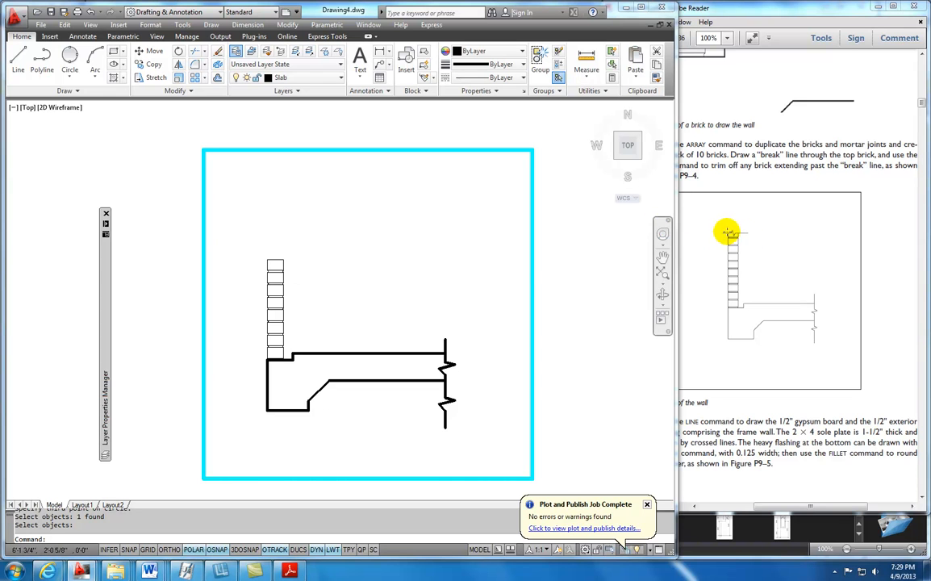
pyautogui.scroll(5, 266, 266)
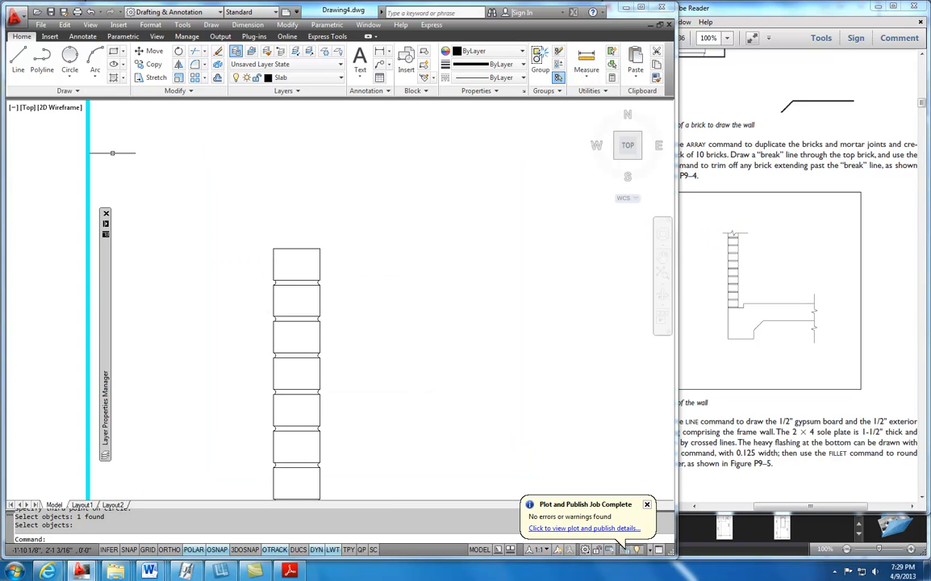
pyautogui.click(16, 58)
pyautogui.click(239, 259)
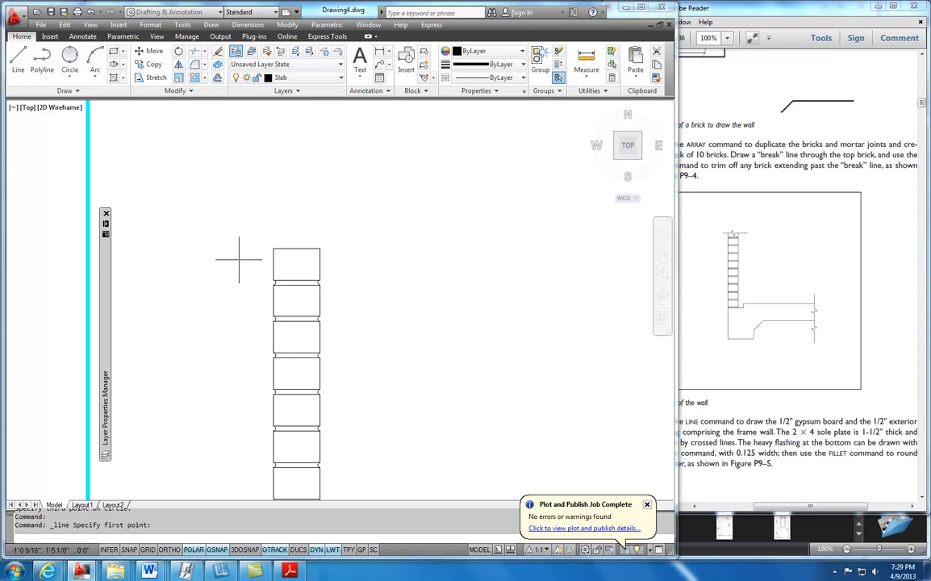
pyautogui.click(289, 259)
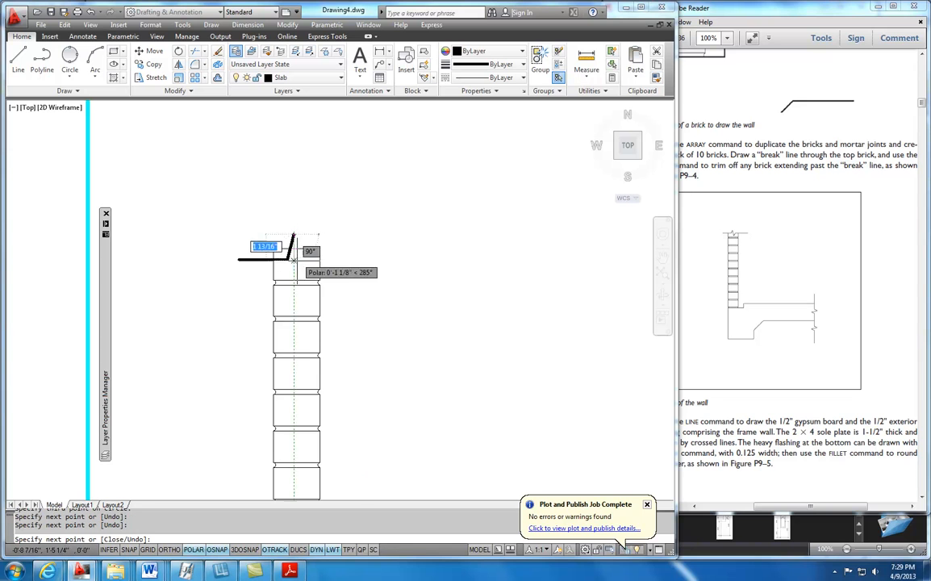
# - Finish the break line across the top brick with its zigzag and a horizontal end segment about 2 1/8" long
pyautogui.click(294, 235)
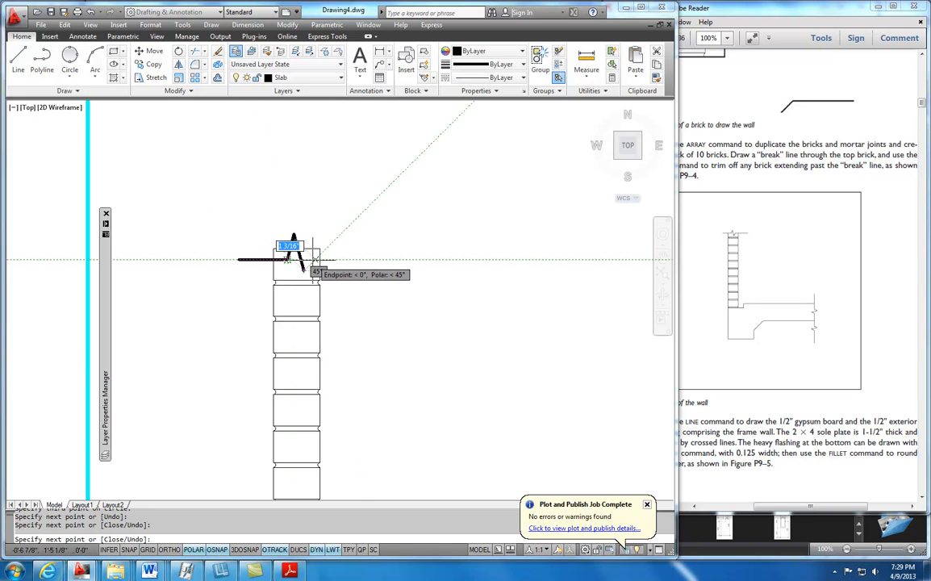
pyautogui.click(315, 259)
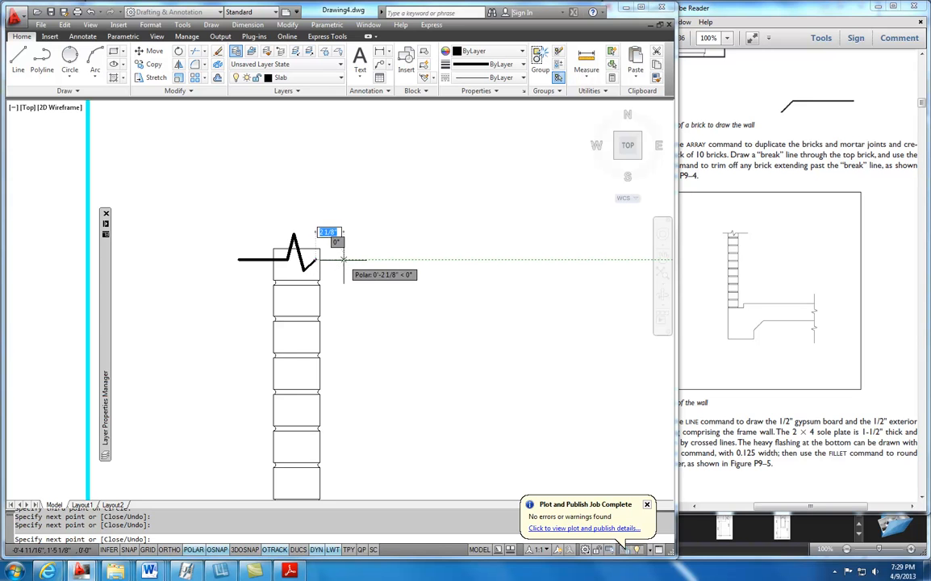
pyautogui.click(344, 259)
pyautogui.press('Escape')
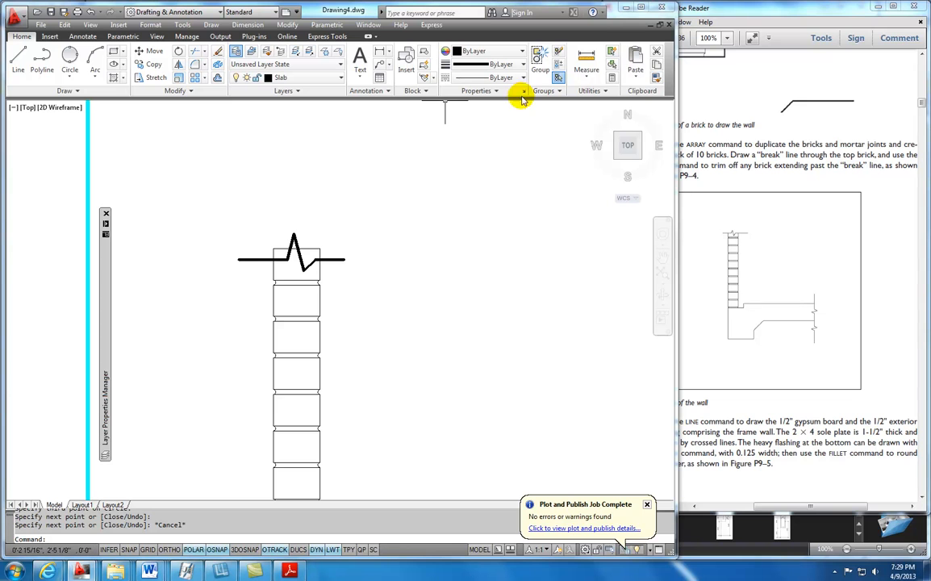
# - Match the properties of all break line segments to those of the top brick's side edge
pyautogui.click(655, 79)
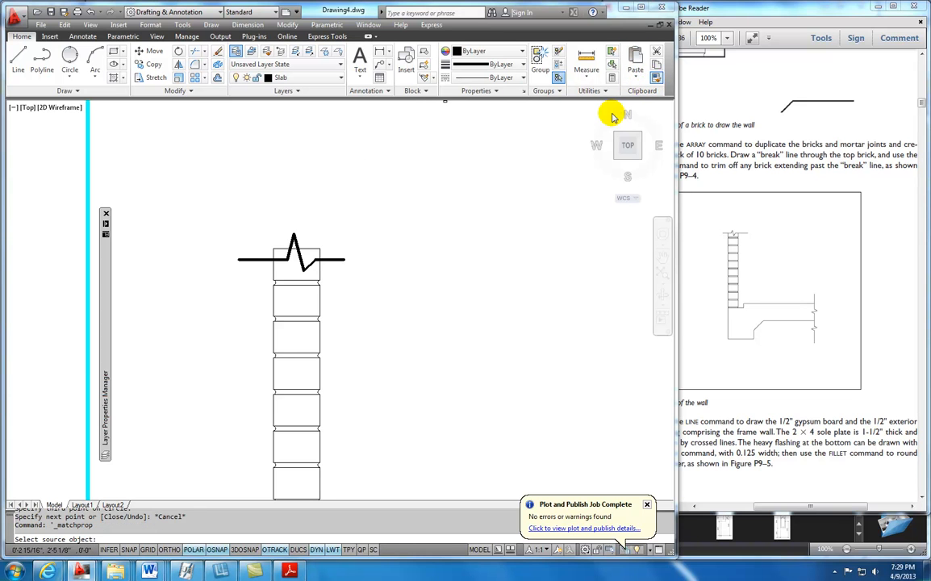
pyautogui.click(319, 251)
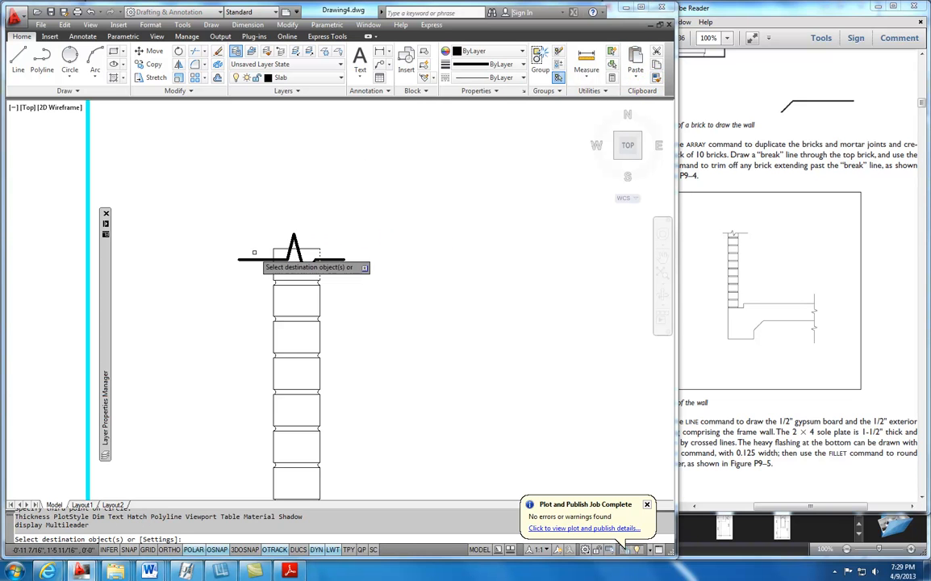
pyautogui.click(301, 259)
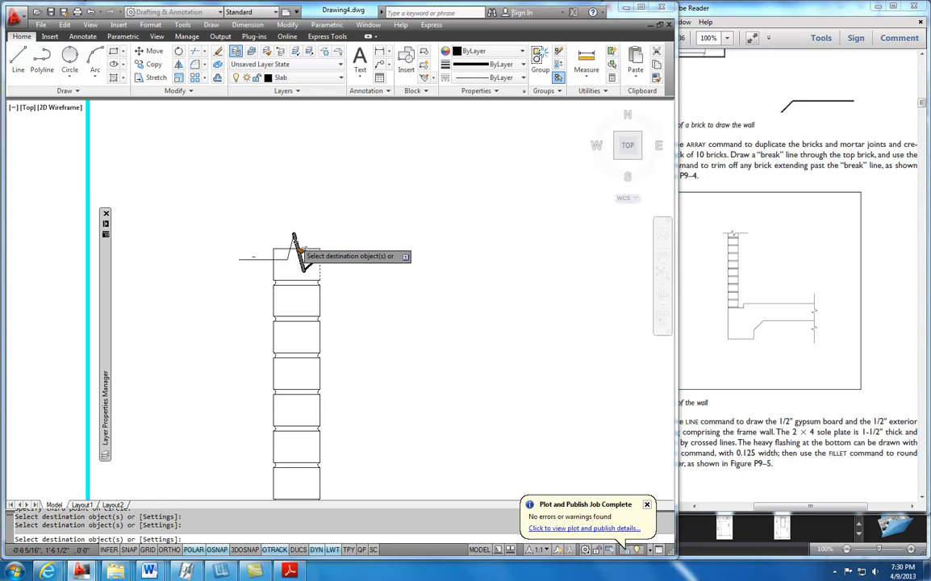
pyautogui.click(315, 260)
pyautogui.click(311, 266)
pyautogui.click(308, 264)
pyautogui.press('Return')
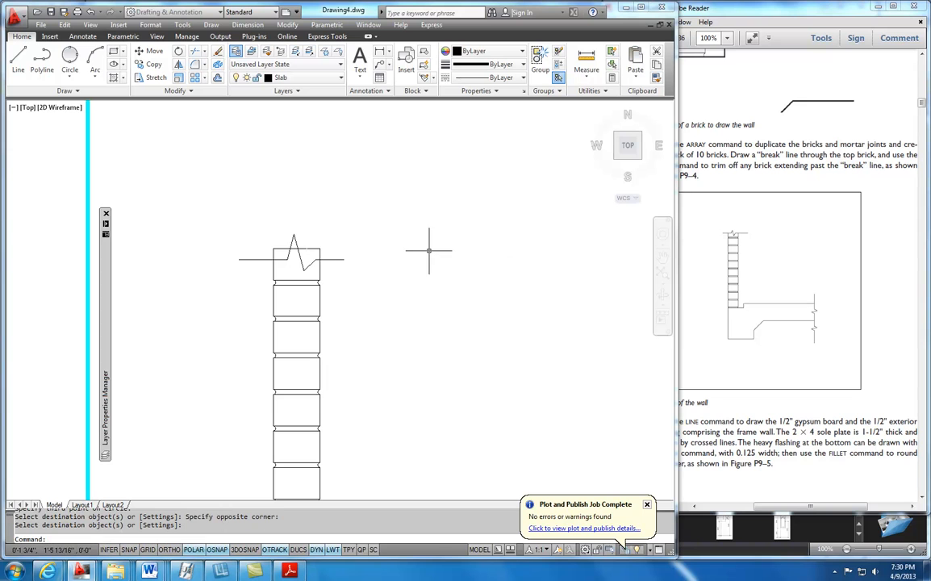
# - Trim the top brick's sides above the break line and delete its leftover top edge
pyautogui.click(192, 51)
pyautogui.press('Return')
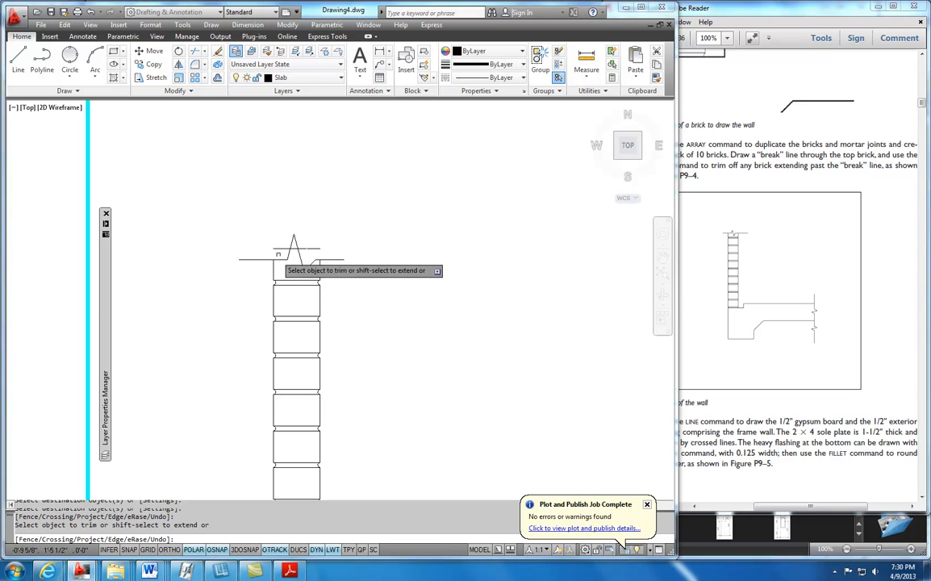
pyautogui.press('Return')
pyautogui.click(319, 248)
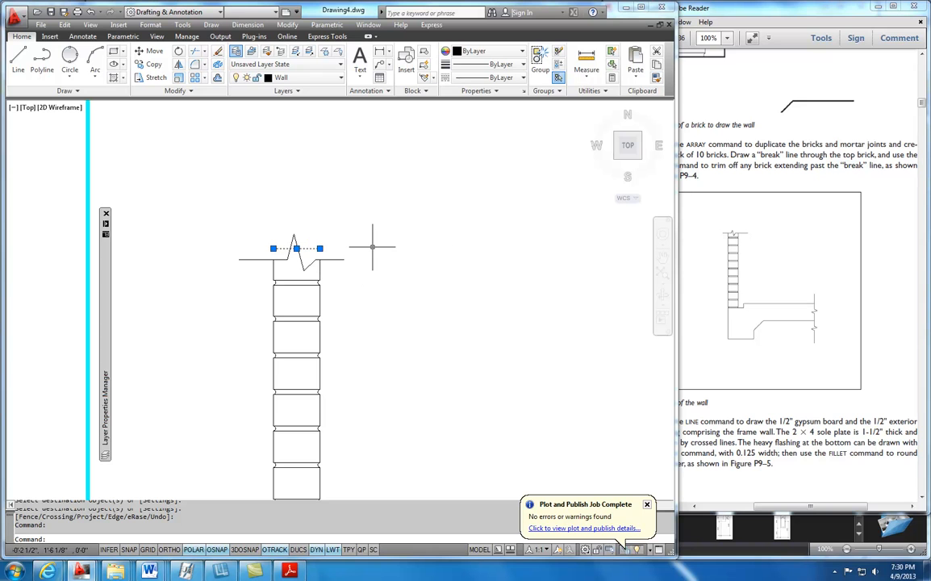
pyautogui.press('Delete')
pyautogui.scroll(-4, 363, 242)
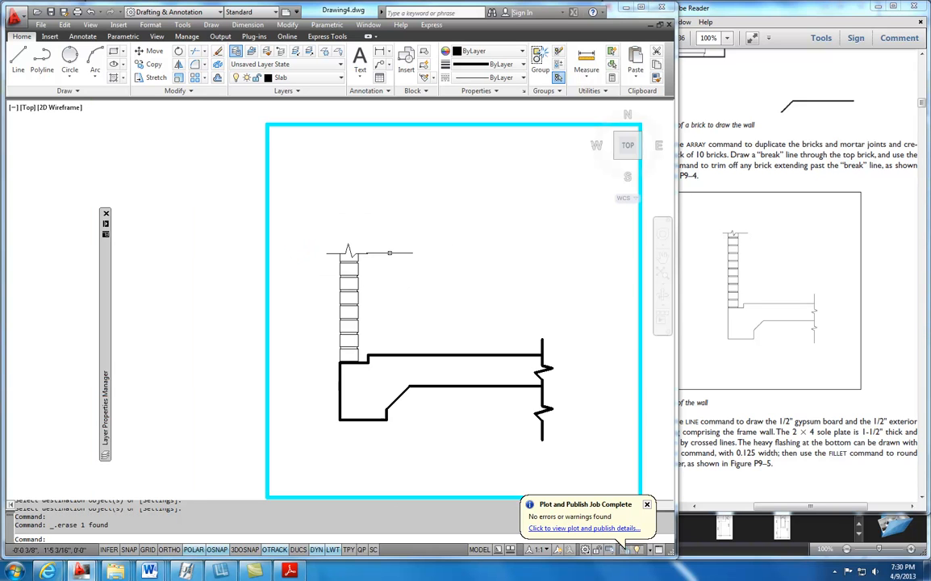
# - Consult step 8 and the gypsum board and sheathing figure in the Chapter 09 PDF, and make Wall the current layer
pyautogui.click(762, 284)
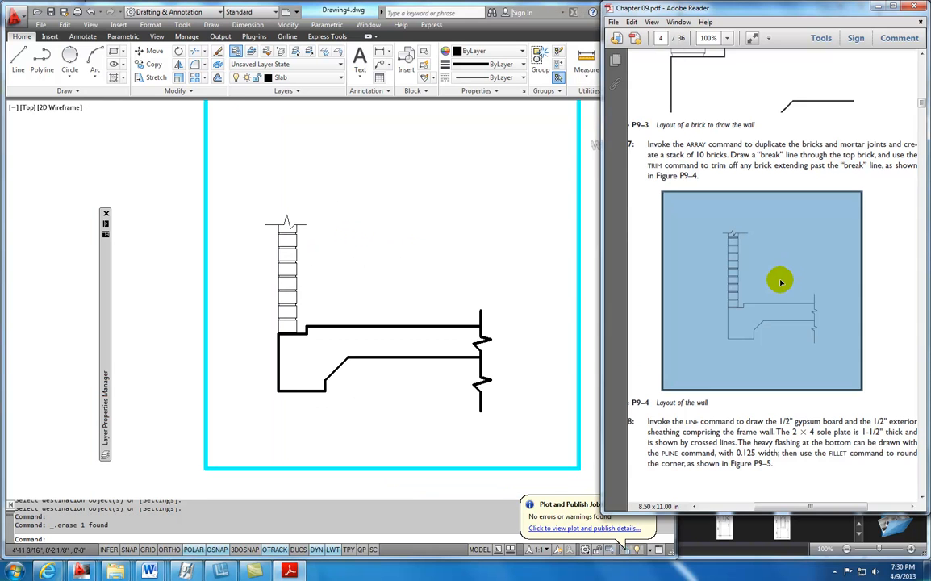
pyautogui.scroll(-1, 759, 356)
pyautogui.scroll(-1, 759, 356)
pyautogui.scroll(-1, 759, 359)
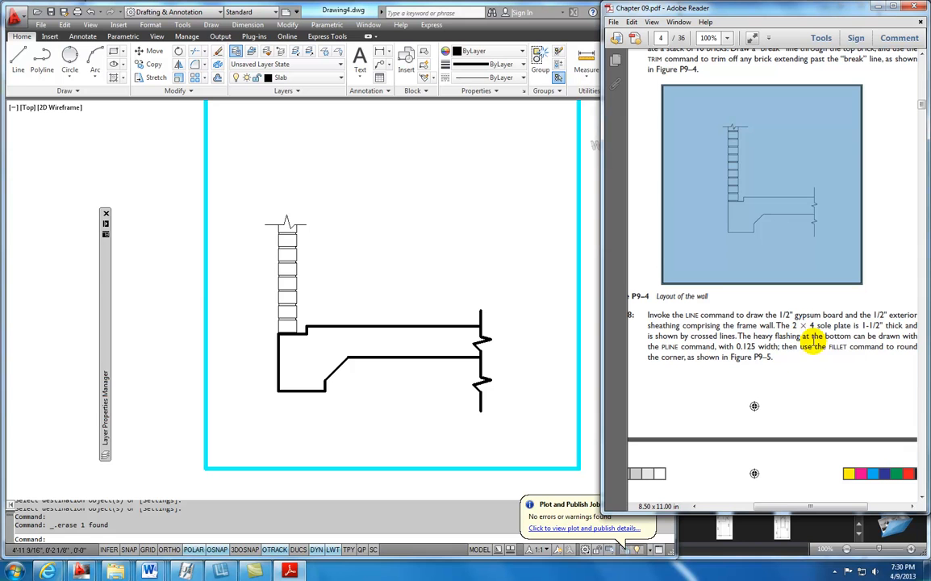
pyautogui.scroll(-12, 822, 360)
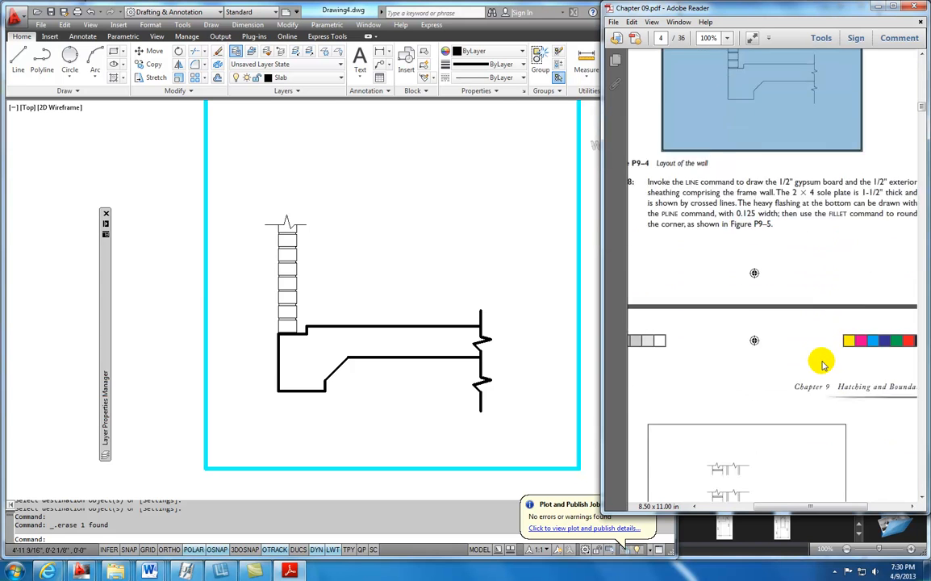
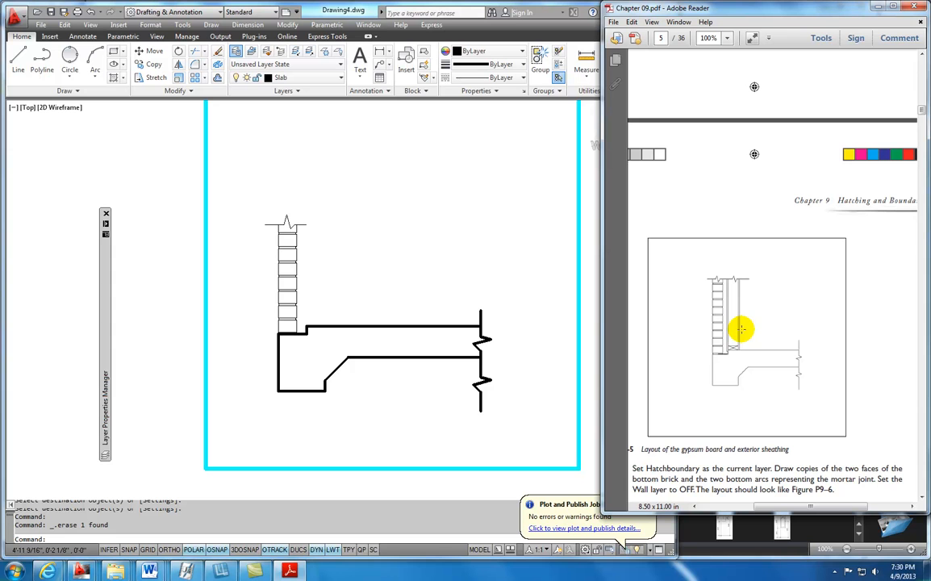
pyautogui.click(342, 81)
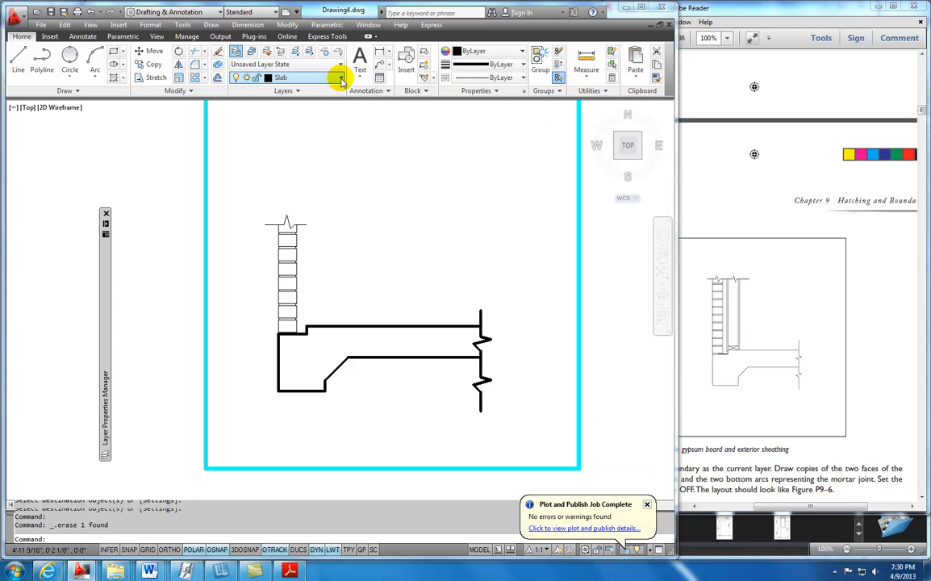
pyautogui.click(339, 80)
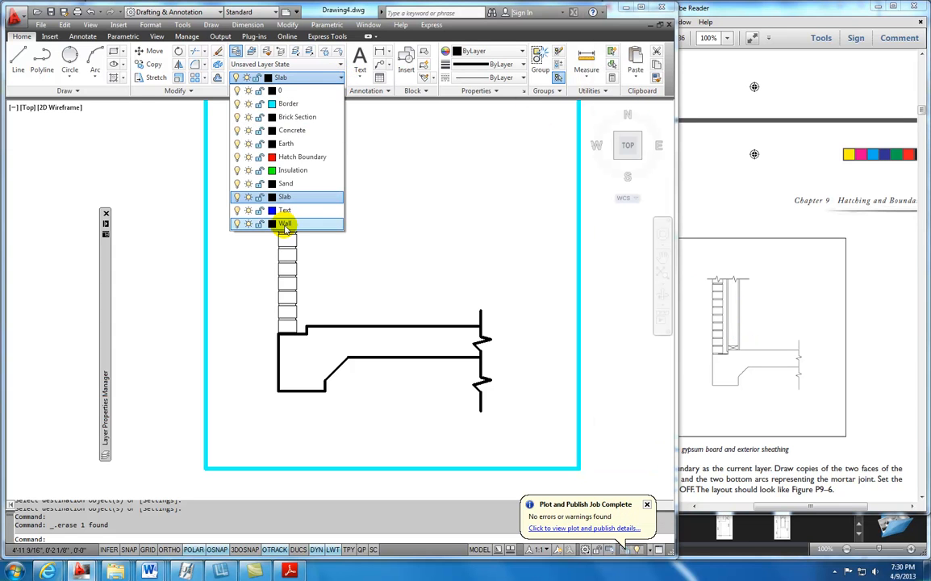
pyautogui.click(286, 225)
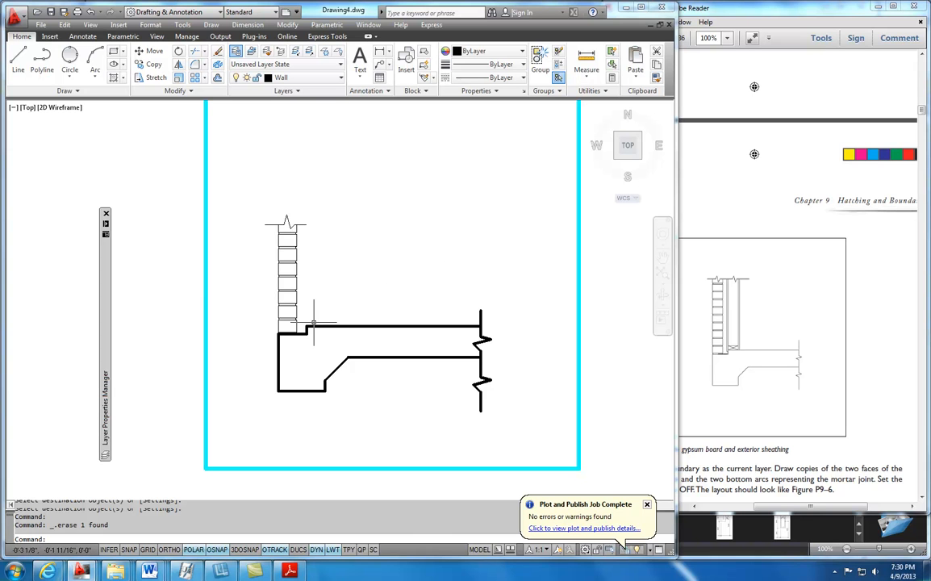
# - Draw a vertical line from the upper corner of the slab's step up past the height of the break line
pyautogui.scroll(5, 313, 321)
pyautogui.moveTo(340, 291); pyautogui.dragTo(343, 380, button='middle')
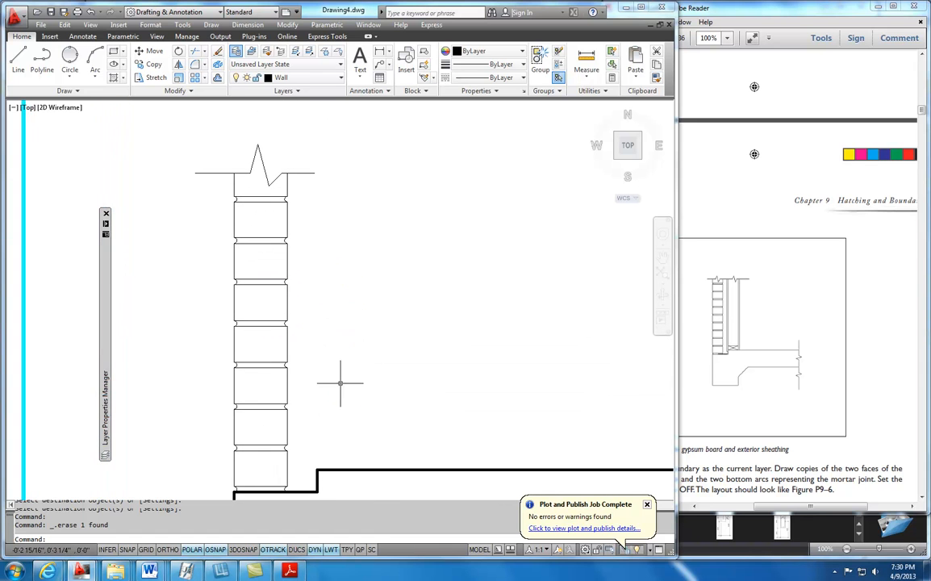
pyautogui.click(18, 61)
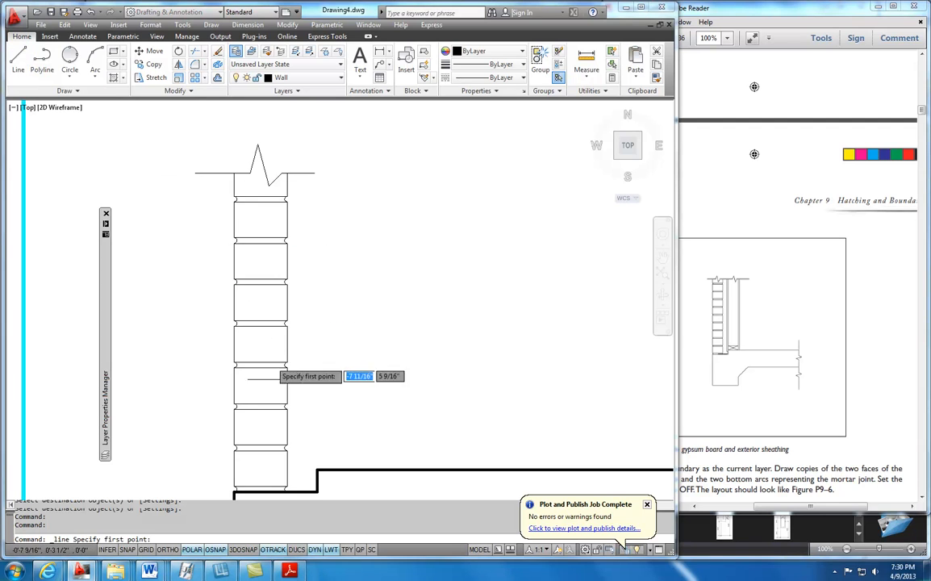
pyautogui.click(317, 470)
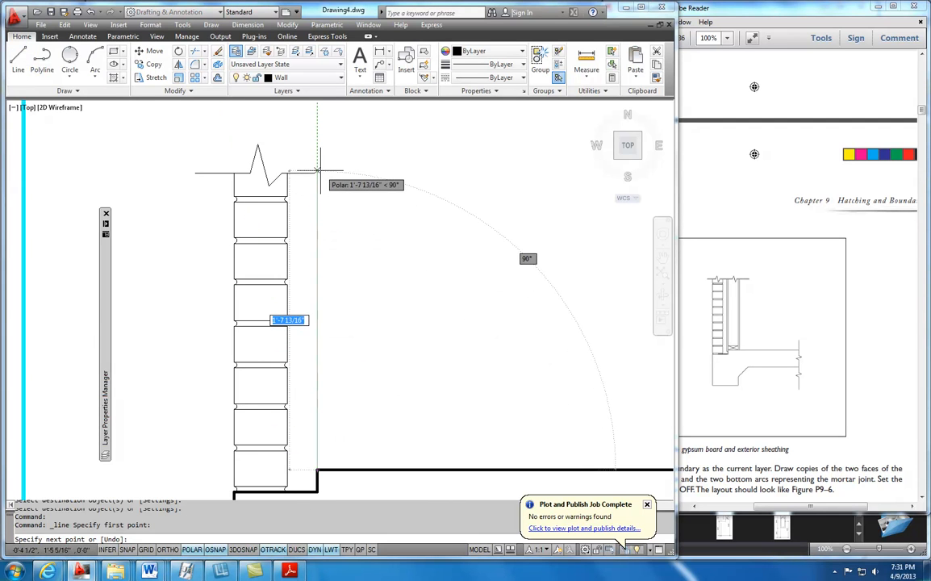
pyautogui.click(317, 158)
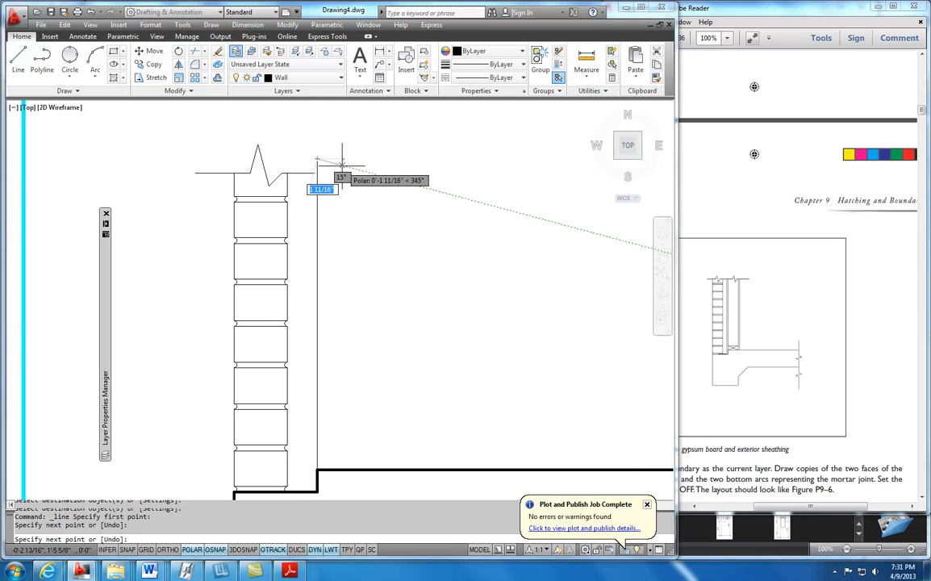
pyautogui.press('Escape')
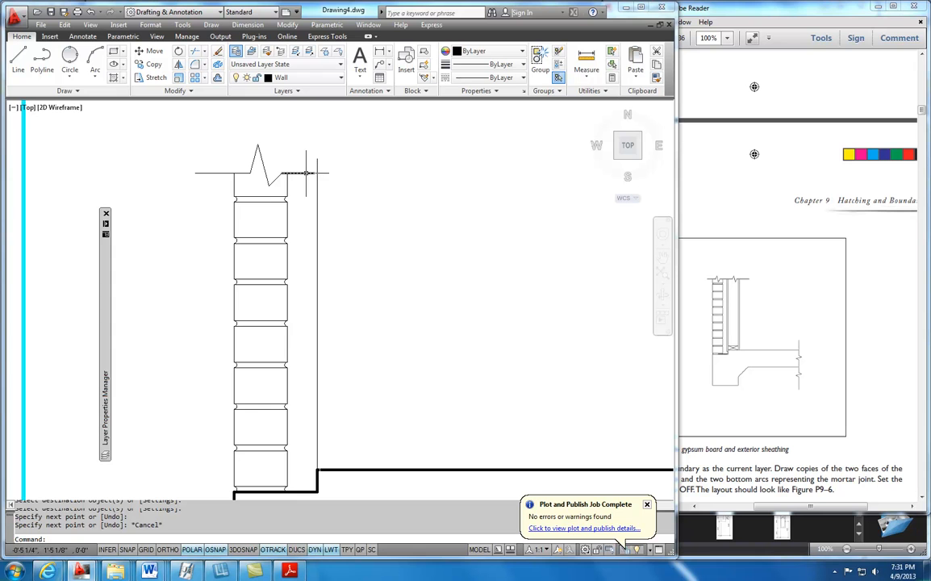
# - Stretch the break line's end segment horizontally past the vertical wall line to a length of about 7 1/4"
pyautogui.click(313, 173)
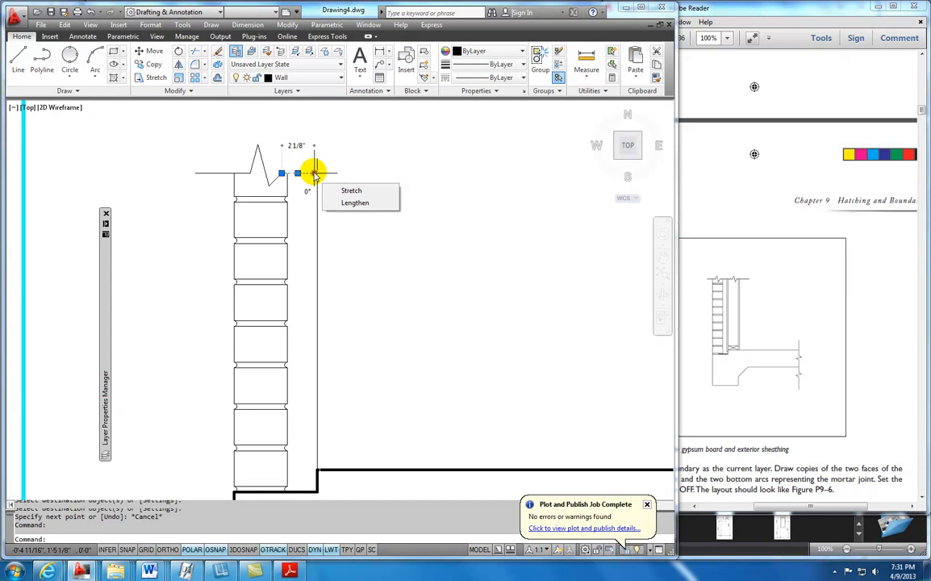
pyautogui.click(391, 173)
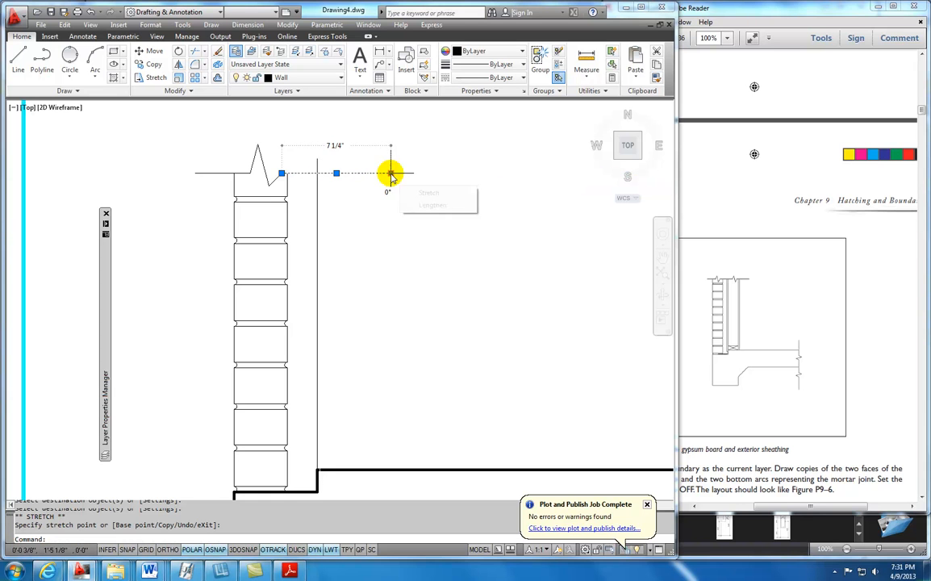
pyautogui.press('Escape')
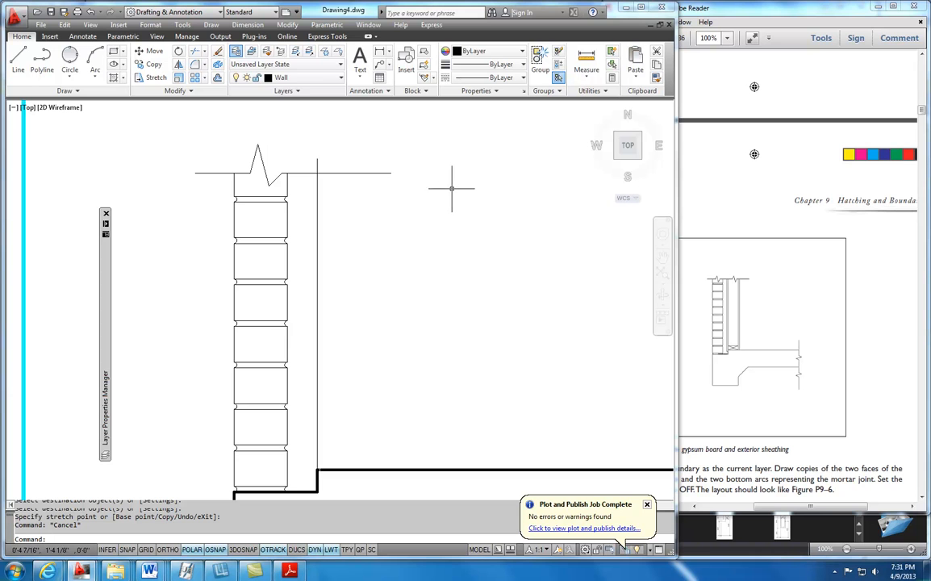
# - Trim the part of the vertical wall line that extends above the break line
pyautogui.click(193, 51)
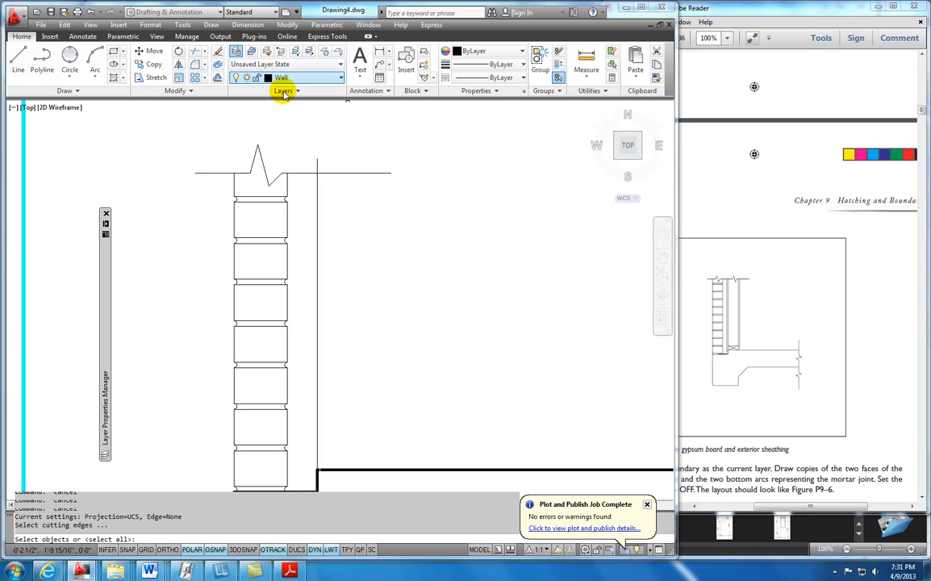
pyautogui.press('Return')
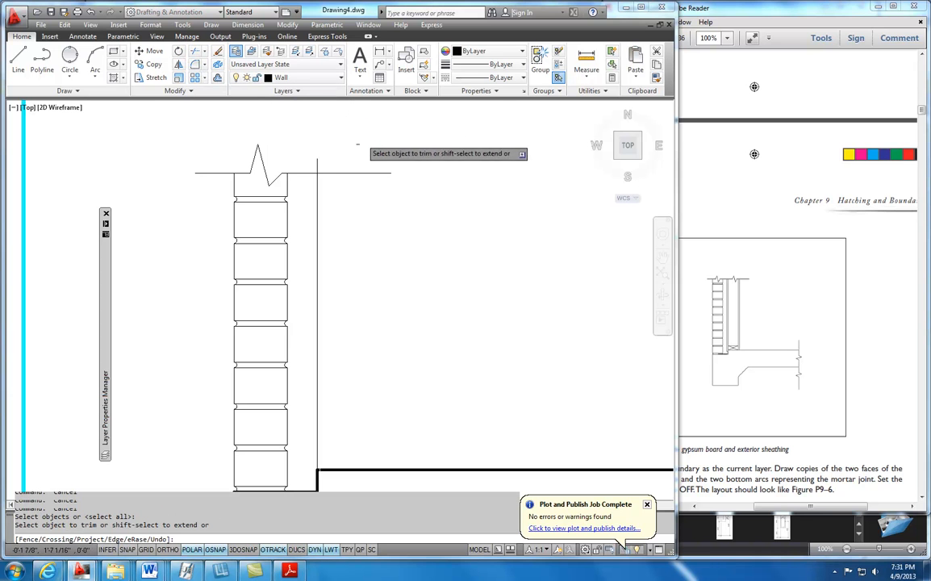
pyautogui.click(319, 161)
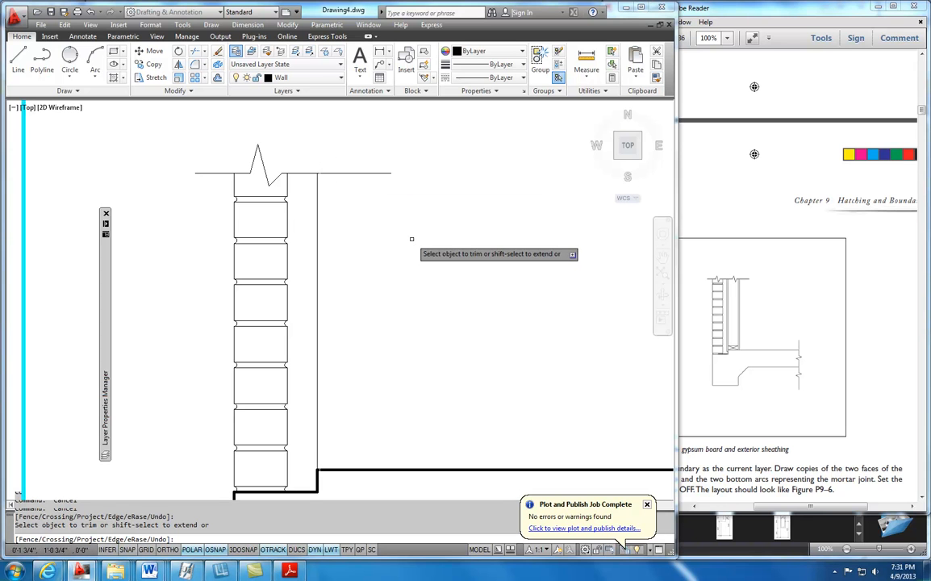
pyautogui.press('Escape')
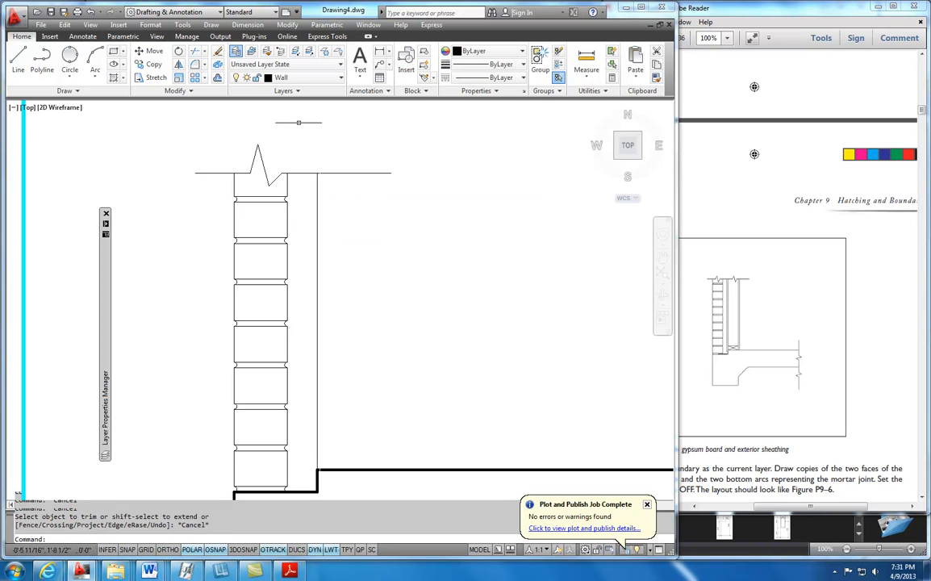
# - Offset the vertical wall line 0.5" toward the bricks for the exterior sheathing
pyautogui.click(217, 77)
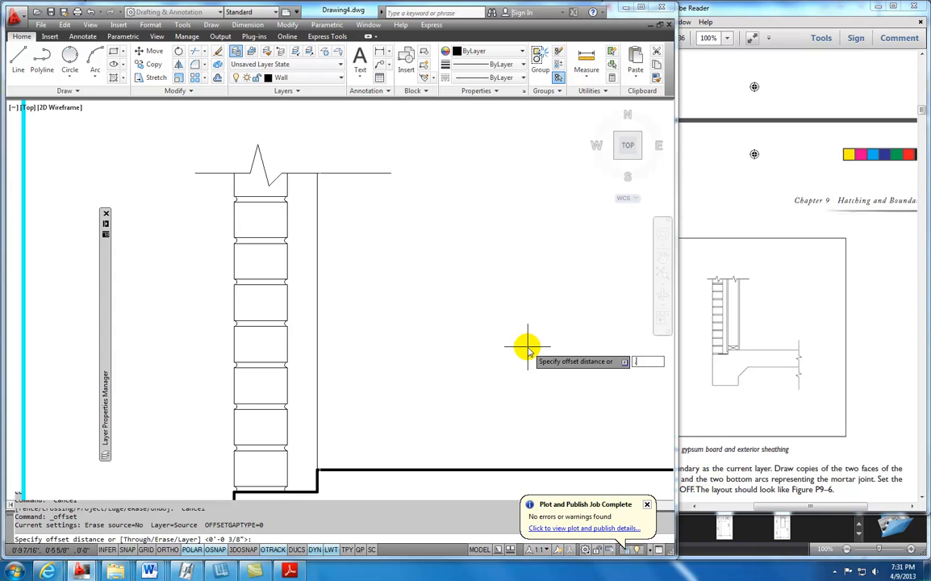
pyautogui.write('.5')
pyautogui.press('Return')
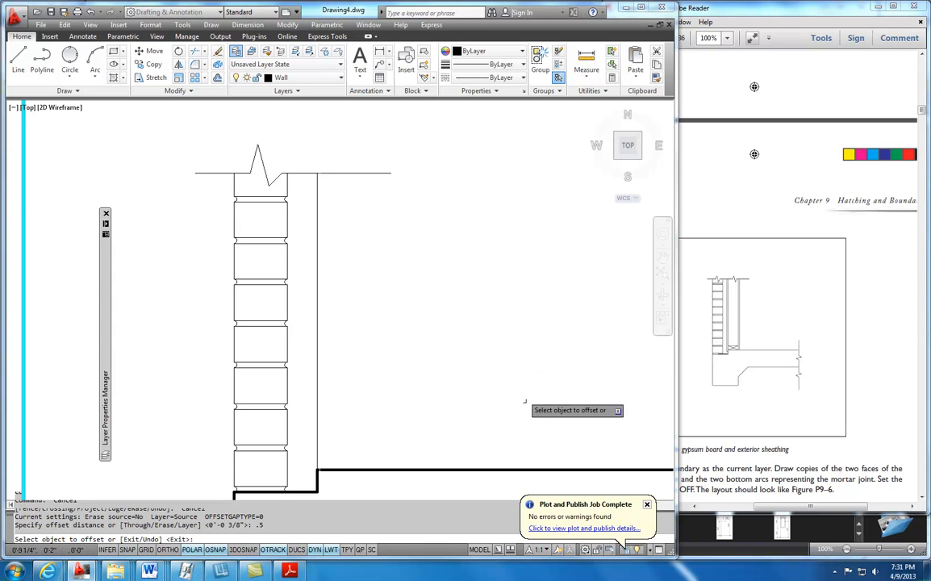
pyautogui.click(317, 247)
pyautogui.click(307, 256)
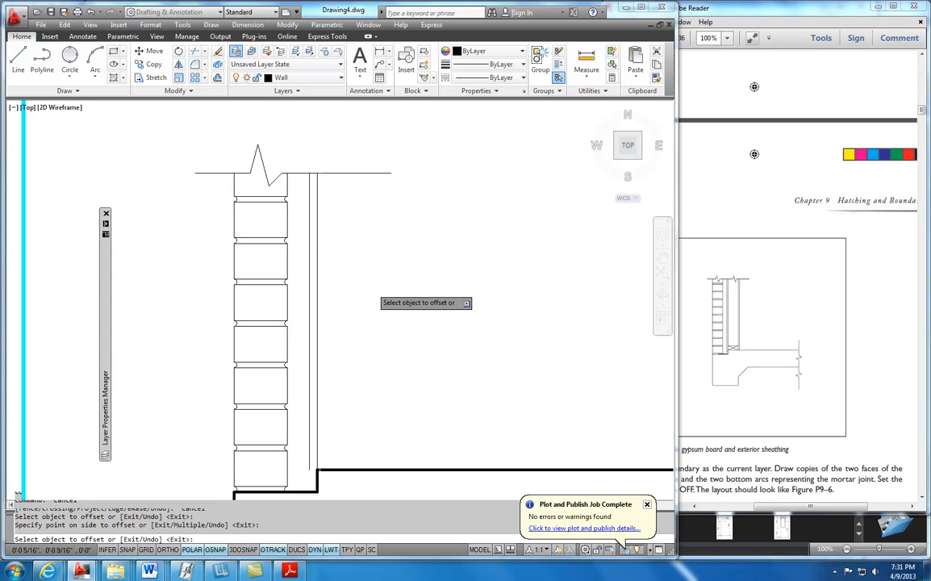
# - Draw a short horizontal line from the slab's step corner closing the lower end of the exterior sheathing
pyautogui.moveTo(337, 397); pyautogui.dragTo(358, 320, button='middle')
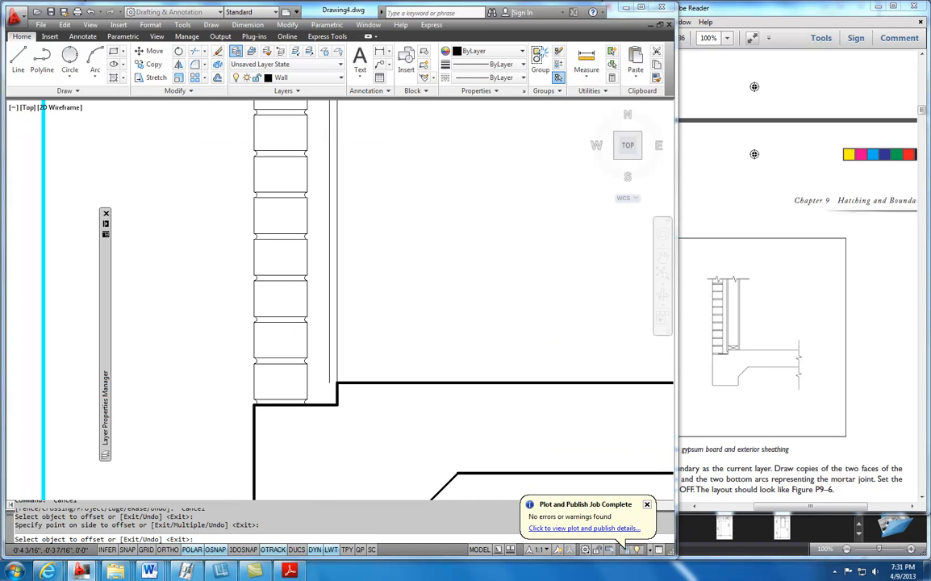
pyautogui.scroll(-3, 331, 401)
pyautogui.scroll(4, 326, 404)
pyautogui.scroll(2, 326, 404)
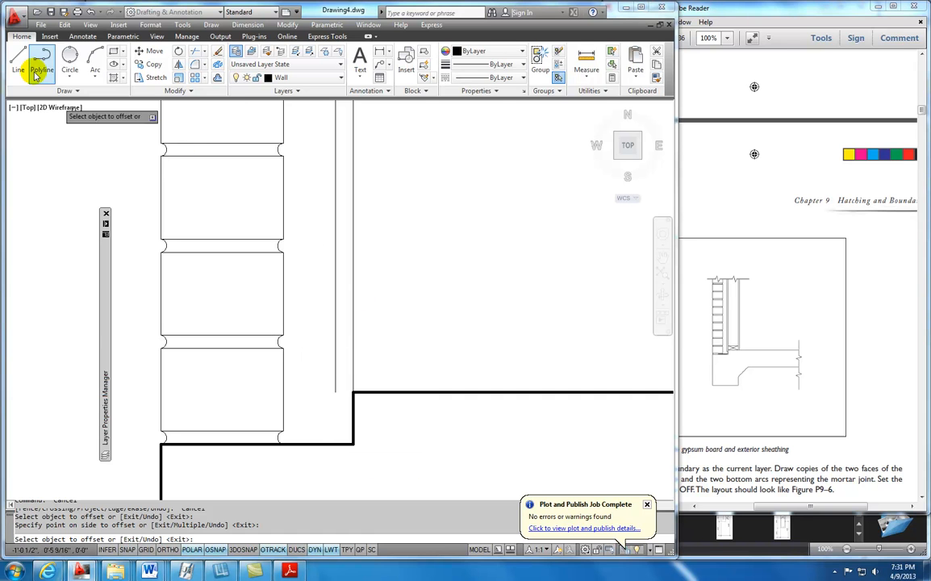
pyautogui.click(18, 63)
pyautogui.click(353, 393)
pyautogui.click(349, 393)
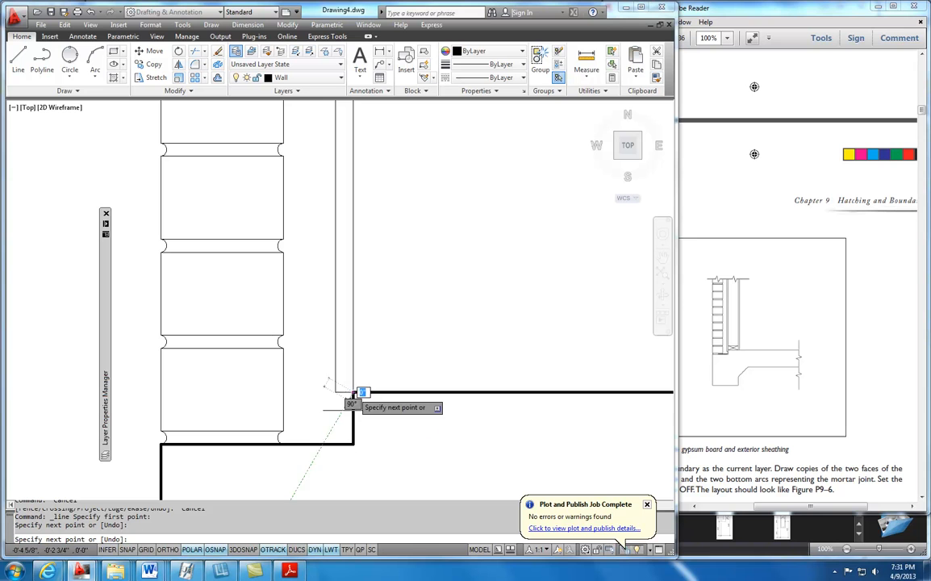
pyautogui.press('Escape')
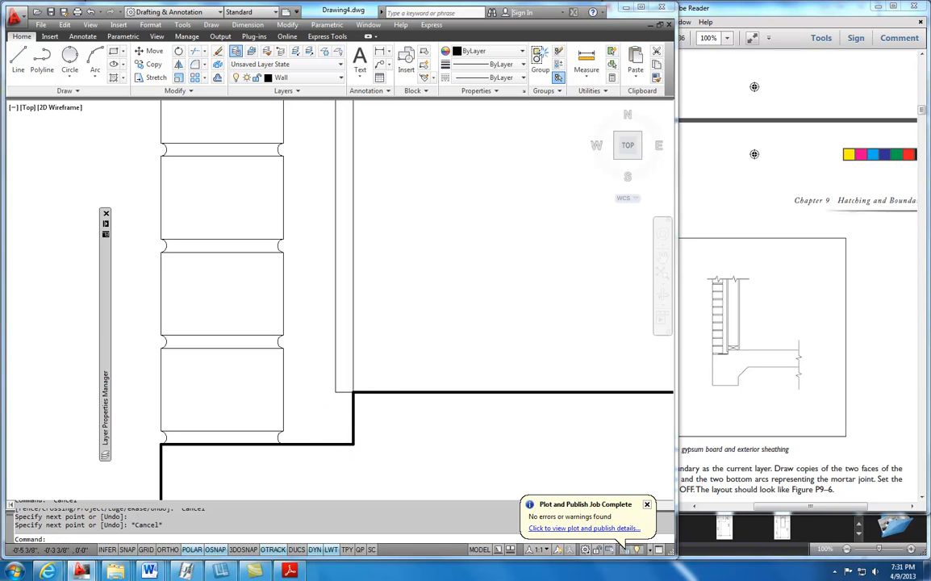
# - Draw connected lines from the sheathing's lower edge, about 1 3/16" down and about 1 1/8" toward the bricks, with object snap off
pyautogui.click(18, 60)
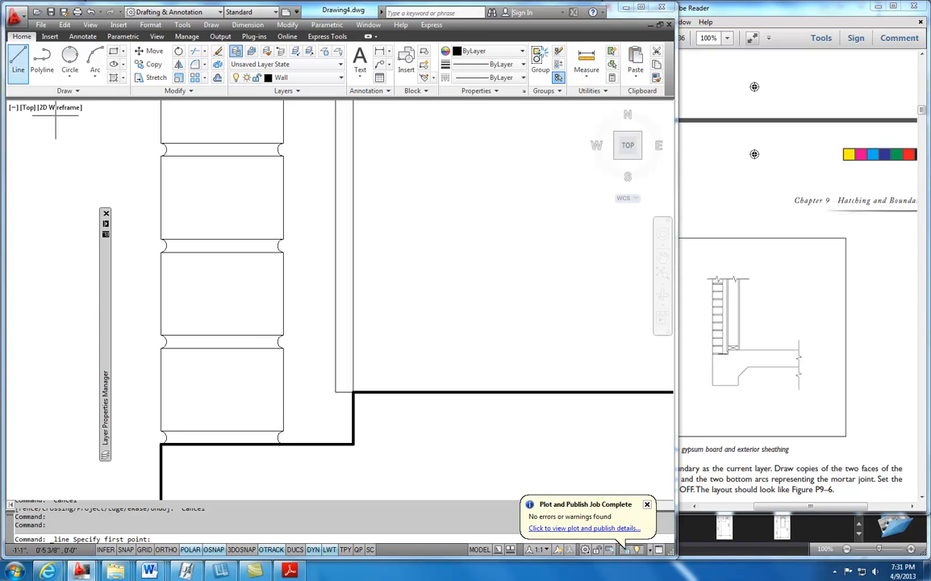
pyautogui.scroll(2, 341, 396)
pyautogui.scroll(5, 340, 400)
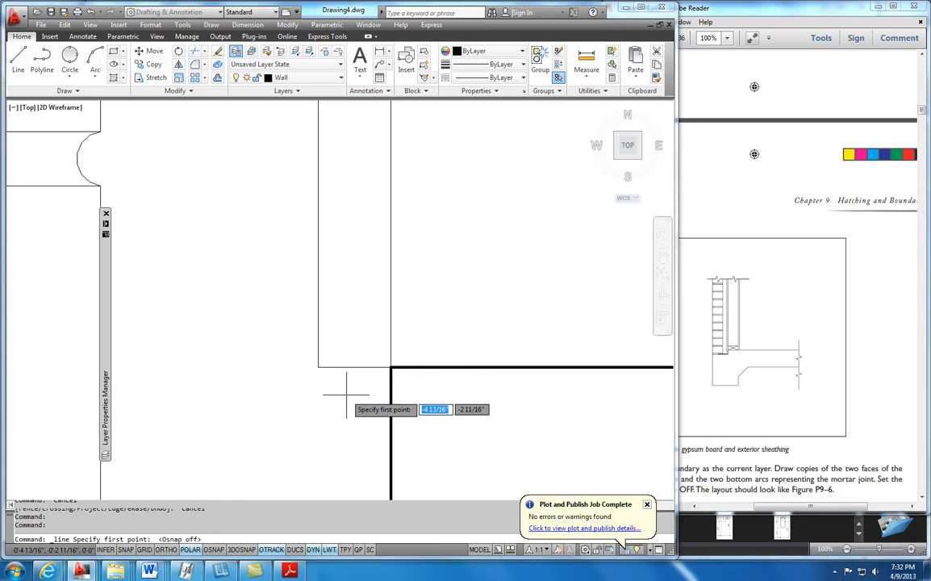
pyautogui.keyDown('shift'); pyautogui.rightClick(347, 395); pyautogui.keyUp('shift')
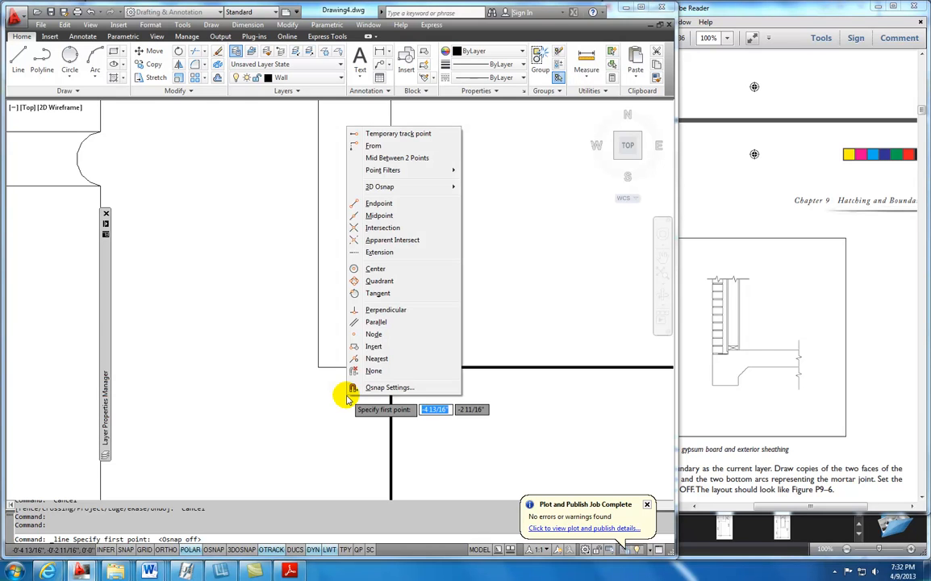
pyautogui.click(375, 359)
pyautogui.click(361, 367)
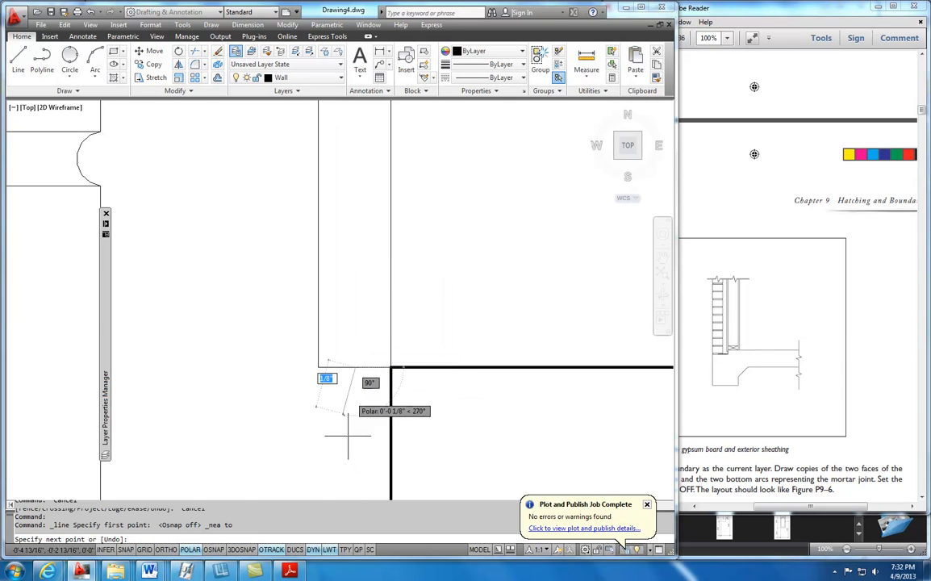
pyautogui.scroll(-4, 347, 460)
pyautogui.moveTo(355, 464); pyautogui.dragTo(365, 328, button='middle')
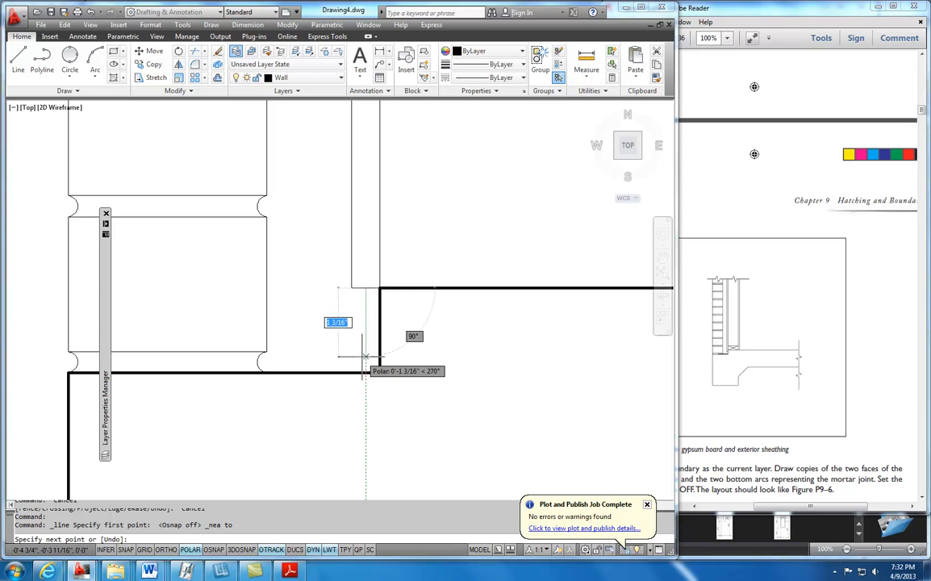
pyautogui.click(364, 355)
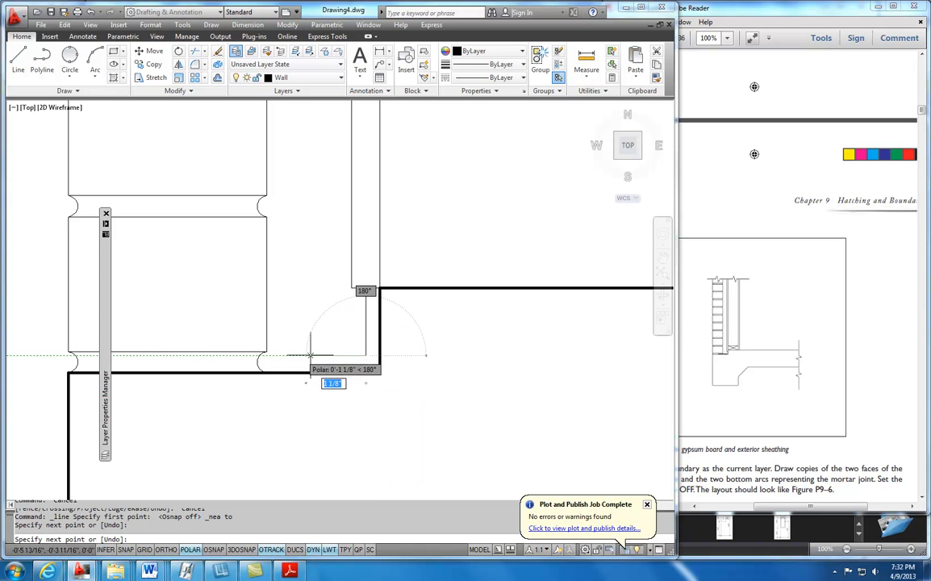
pyautogui.click(310, 355)
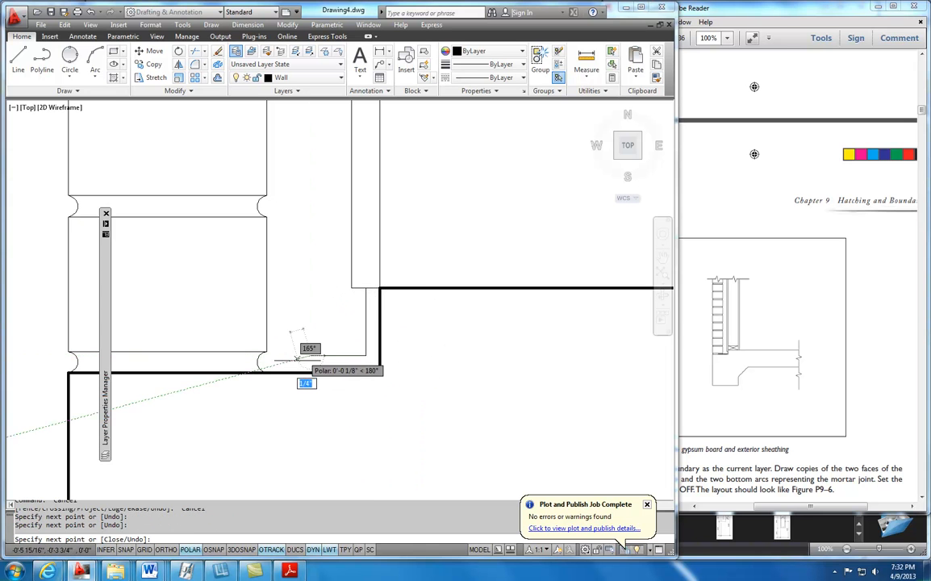
# - Draw a three-point arc from the end of the short horizontal line down to the nearest point on the brick ledge
pyautogui.click(95, 61)
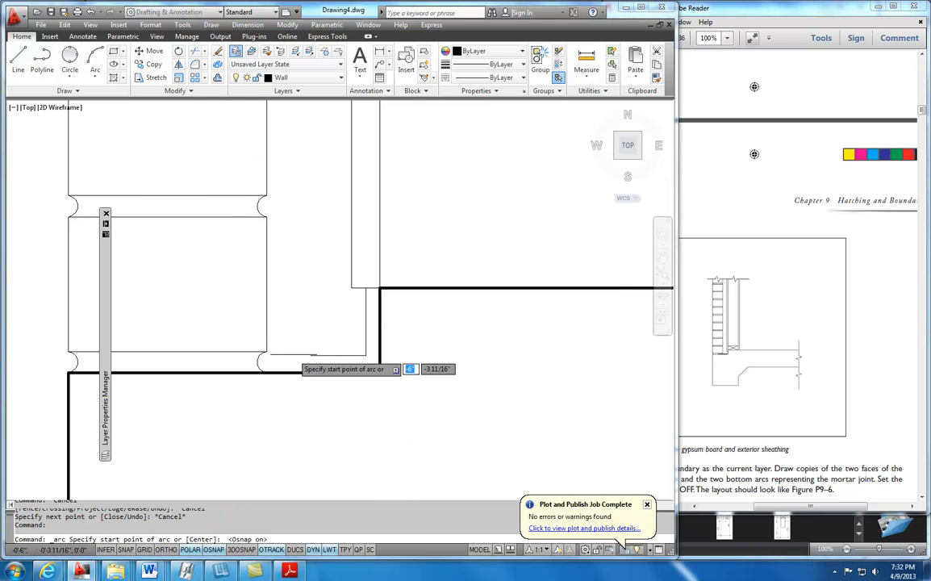
pyautogui.click(310, 355)
pyautogui.click(292, 360)
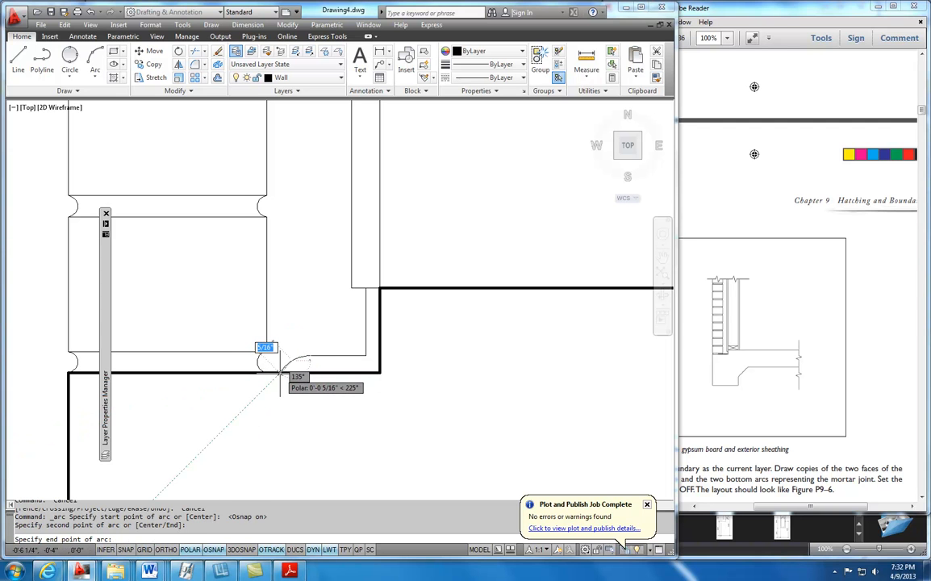
pyautogui.keyDown('shift'); pyautogui.rightClick(280, 371); pyautogui.keyUp('shift')
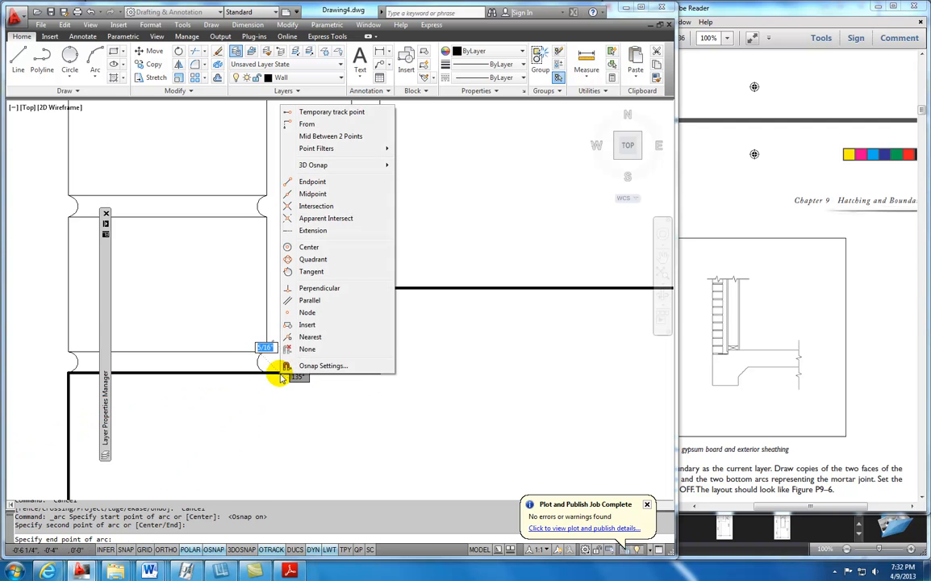
pyautogui.click(305, 337)
pyautogui.click(284, 372)
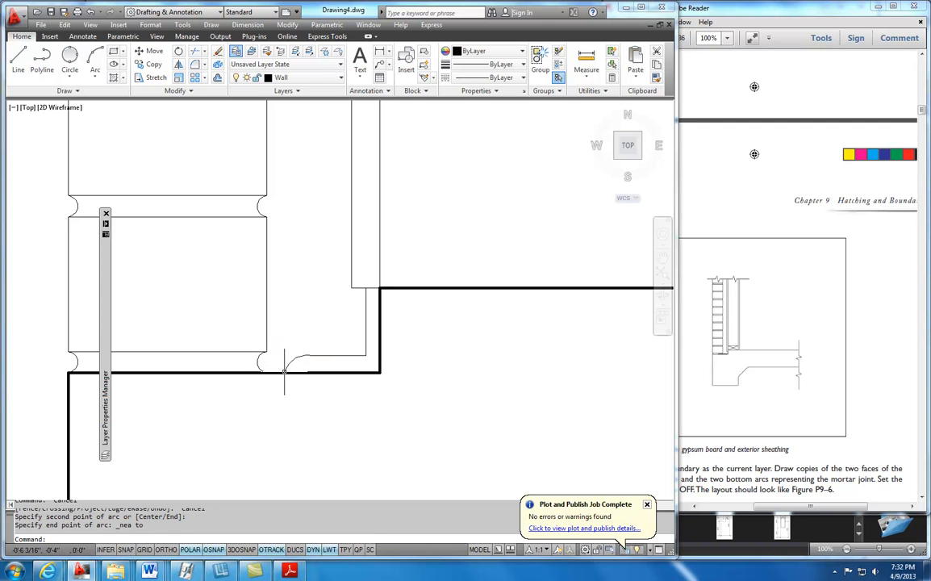
pyautogui.press('Escape')
# - Offset the vertical wall line 3-1/2" away from the bricks for the inner face of the framing
pyautogui.scroll(-7, 452, 331)
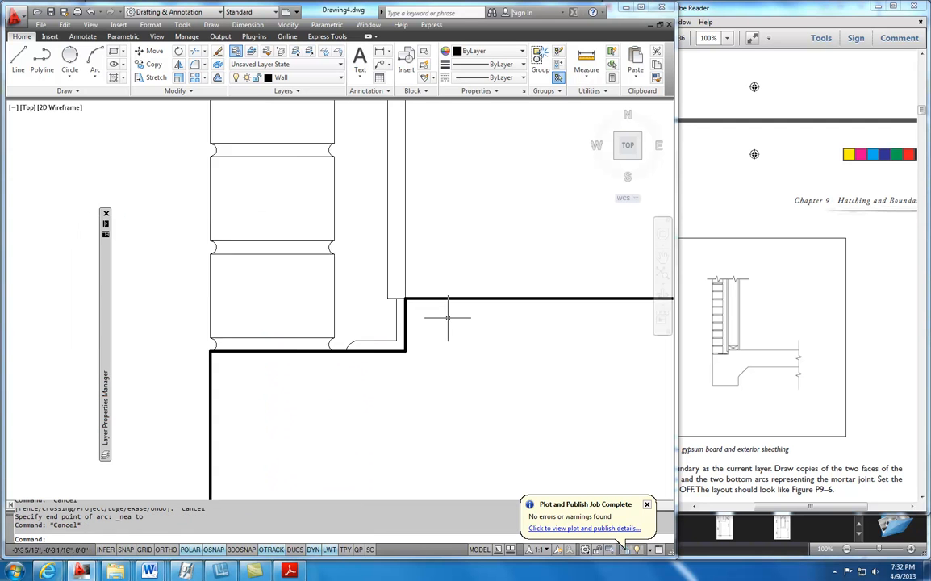
pyautogui.moveTo(464, 258); pyautogui.dragTo(318, 363, button='middle')
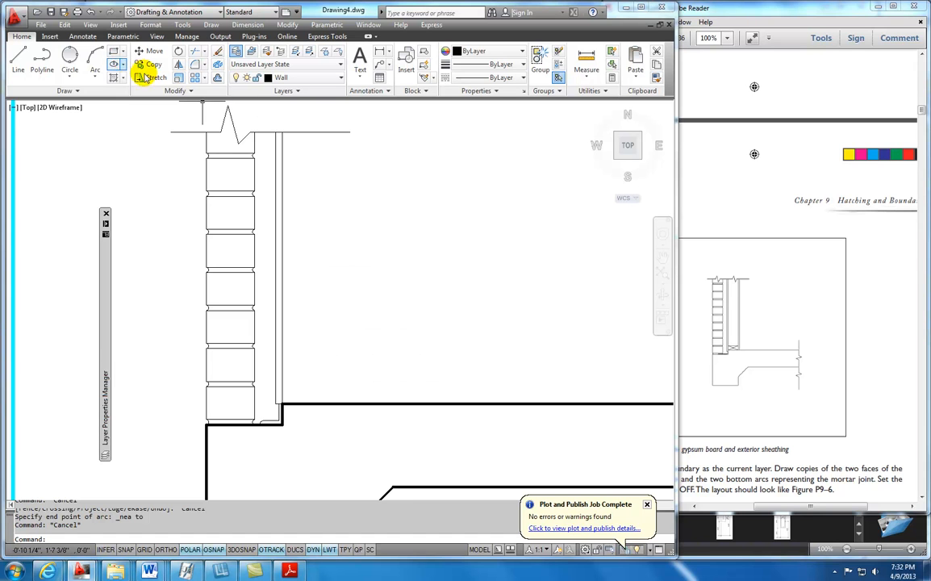
pyautogui.click(218, 78)
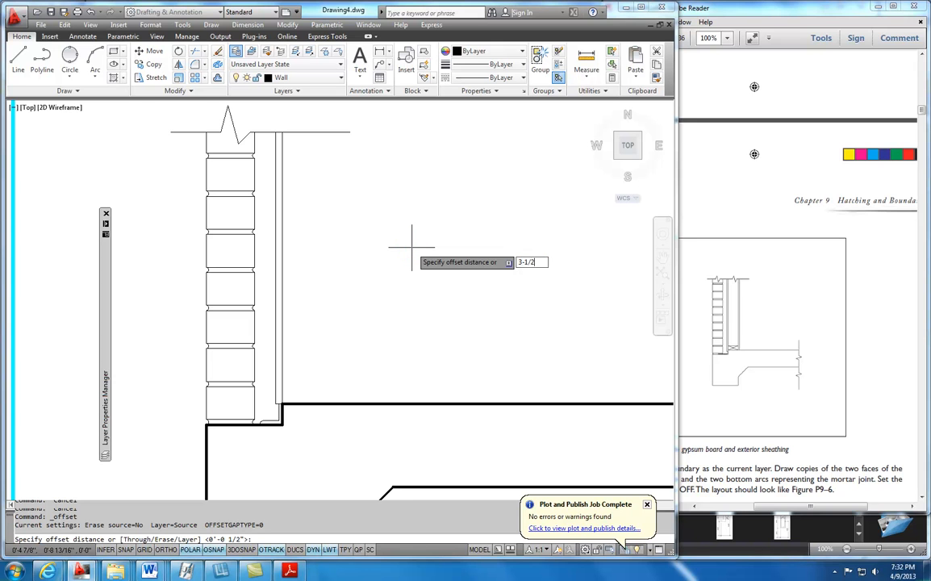
pyautogui.press('Return')
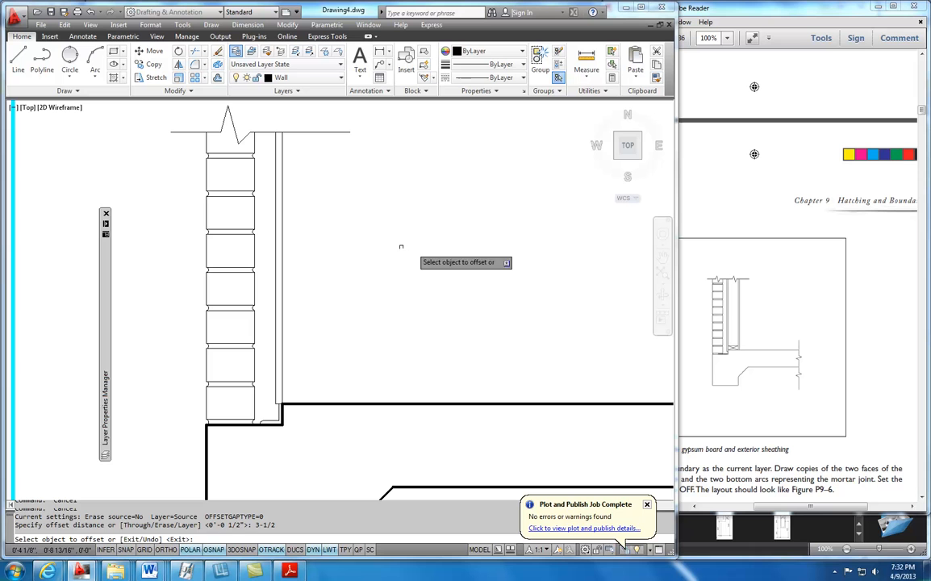
pyautogui.click(282, 327)
pyautogui.click(323, 325)
pyautogui.press('Escape')
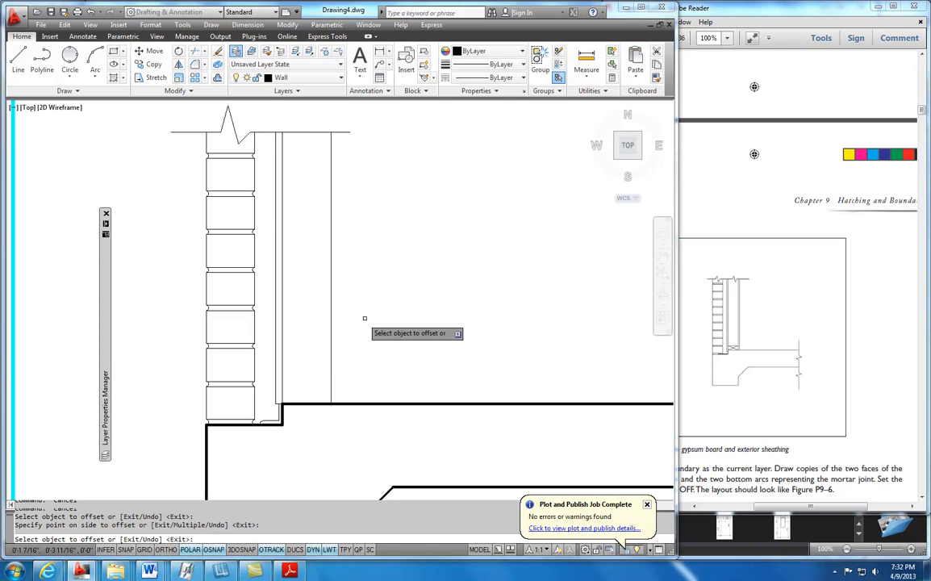
# - Offset the framing's inner face line 1/2" away from the bricks for the gypsum board
pyautogui.click(217, 78)
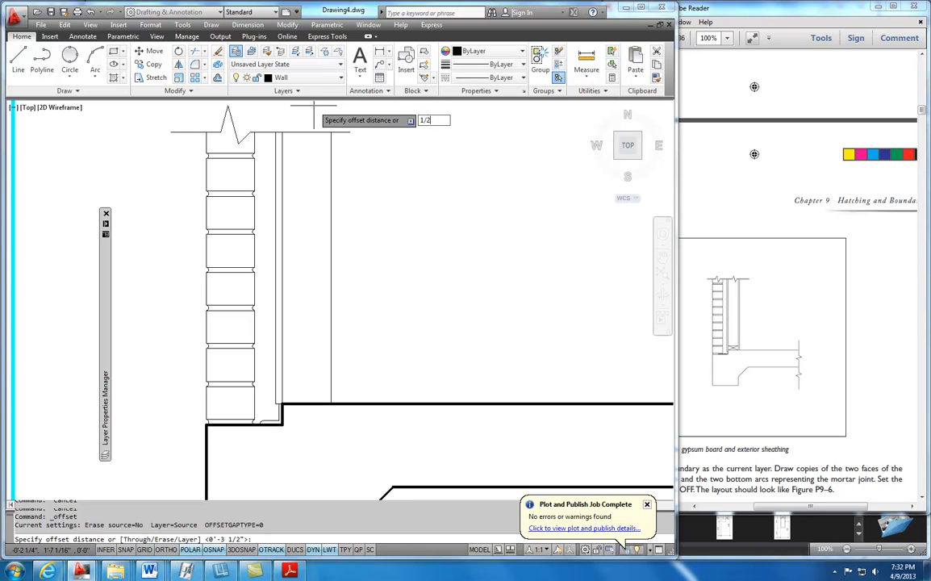
pyautogui.write('1/2')
pyautogui.press('Return')
pyautogui.click(331, 197)
pyautogui.click(390, 248)
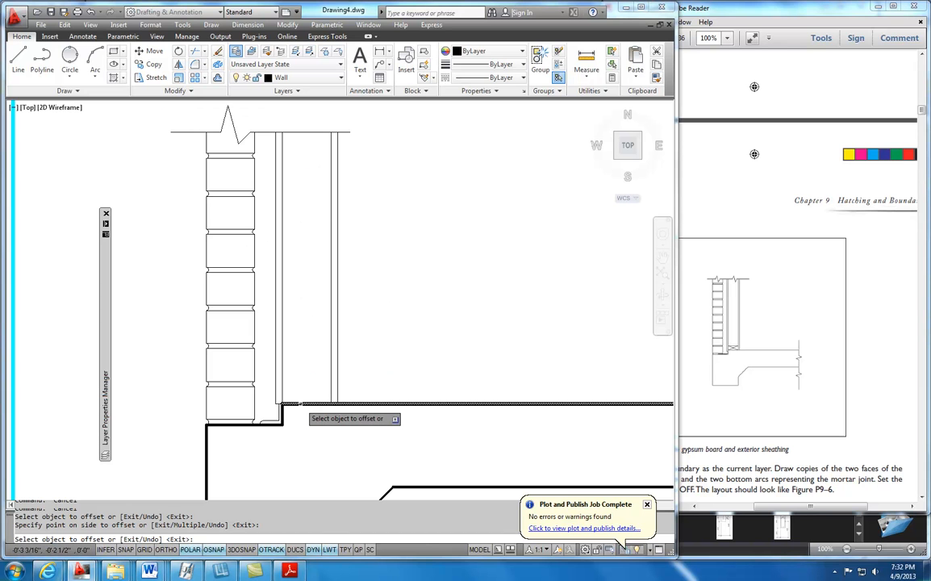
# - Offset the slab's upper edge 1-1/2" upward for the top of the wall's bottom plate
pyautogui.click(196, 77)
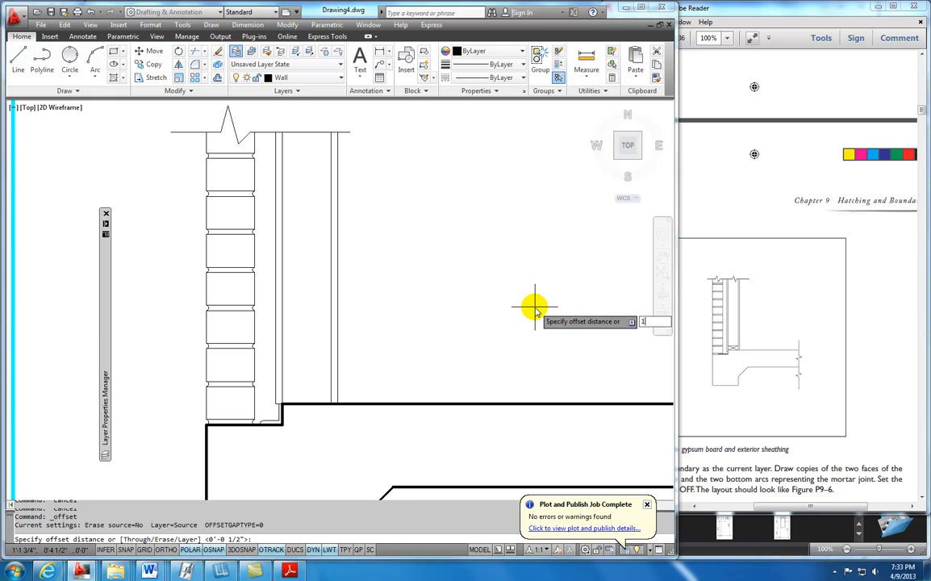
pyautogui.write('1-1/2')
pyautogui.press('Return')
pyautogui.click(319, 403)
pyautogui.click(319, 373)
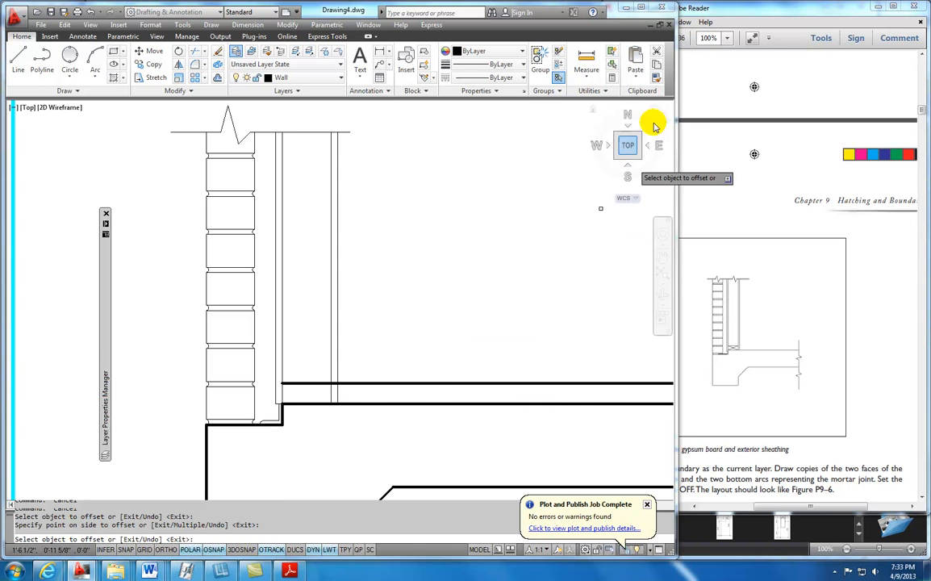
# - Match the thick bottom plate line's properties to those of the gypsum board line
pyautogui.click(656, 78)
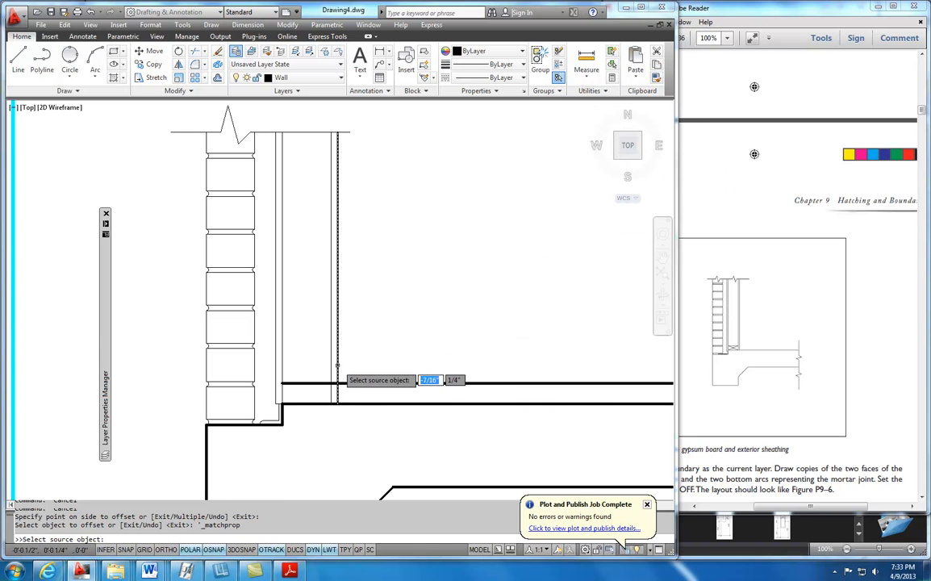
pyautogui.click(339, 381)
pyautogui.click(351, 384)
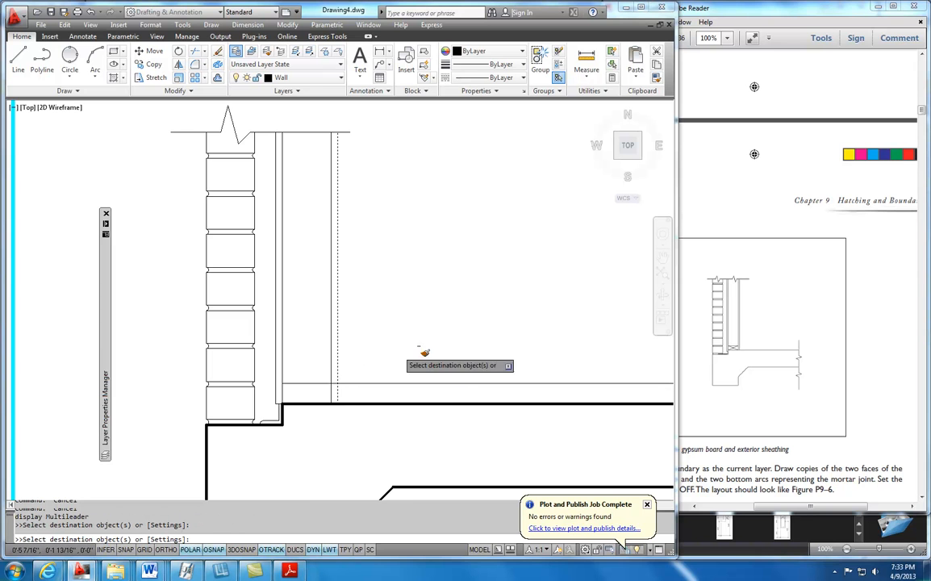
pyautogui.press('Return')
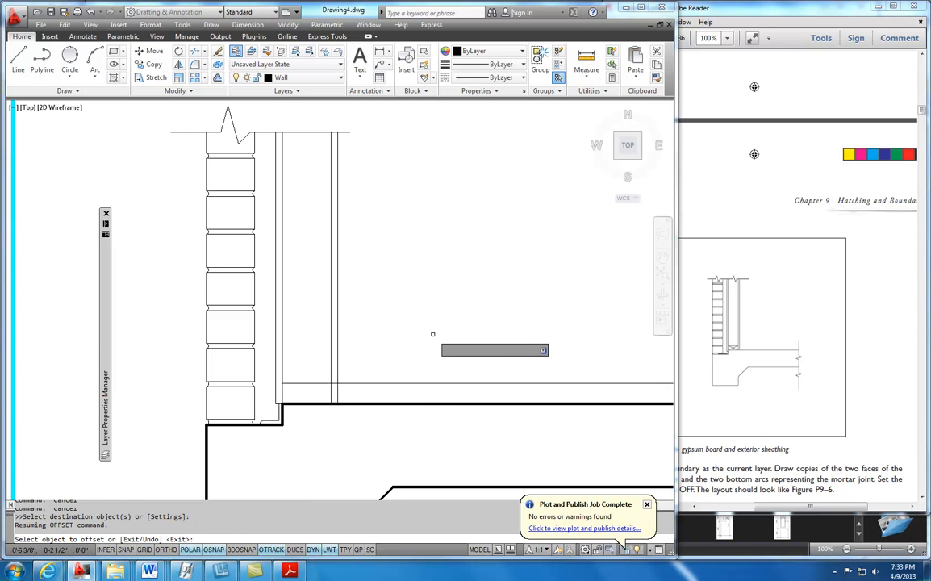
# - Trim the part of the bottom plate line that extends past the gypsum board
pyautogui.click(194, 50)
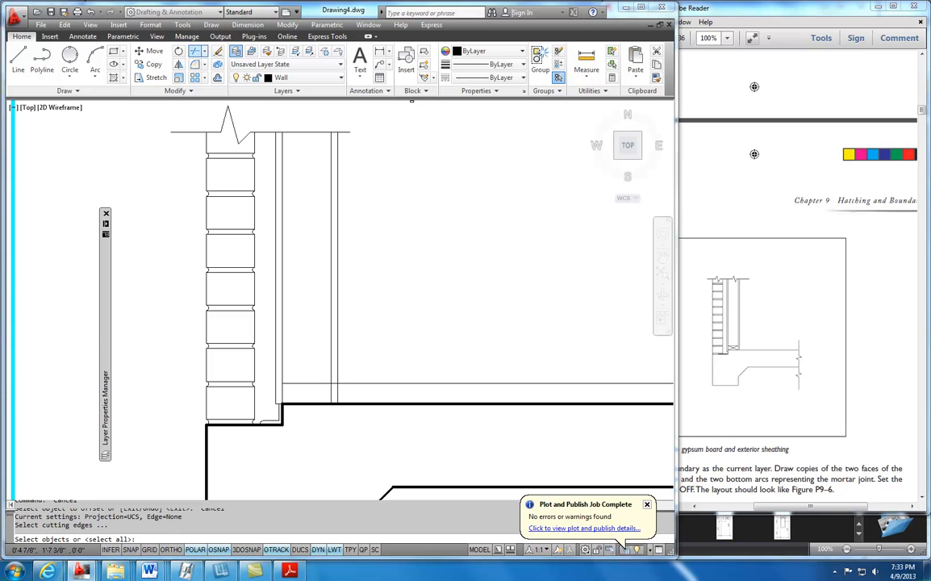
pyautogui.press('Return')
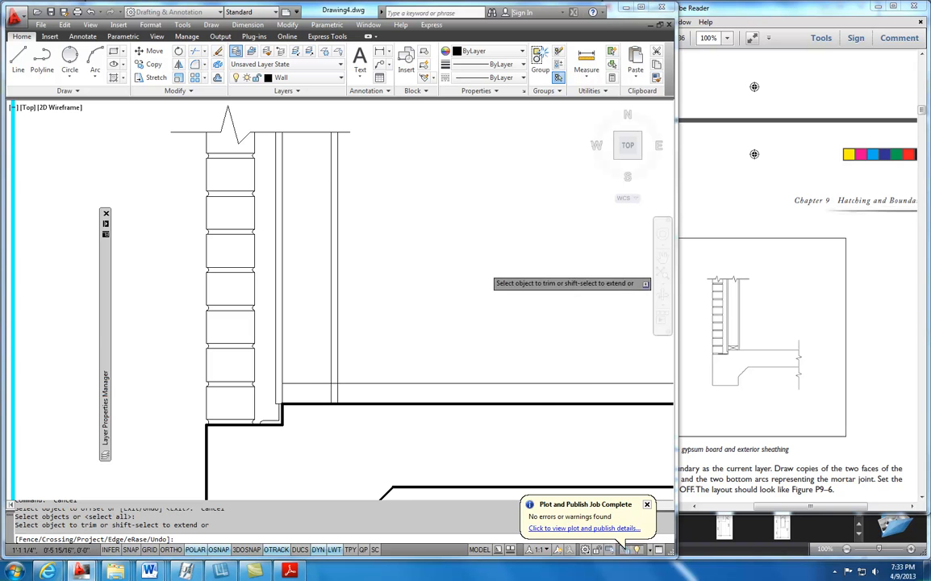
pyautogui.click(363, 384)
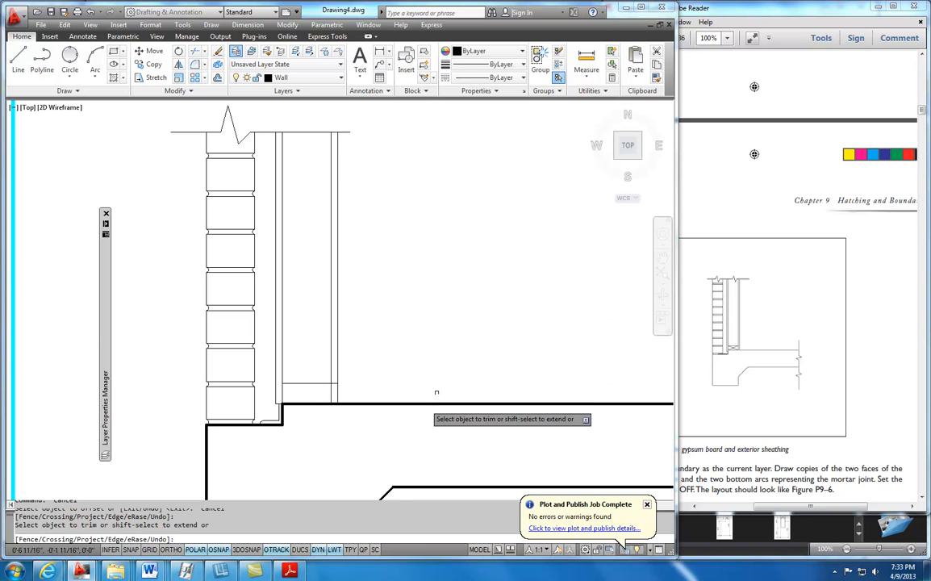
# - Draw a diagonal line across the bottom plate from its upper brick-side corner to the opposite lower corner
pyautogui.click(18, 58)
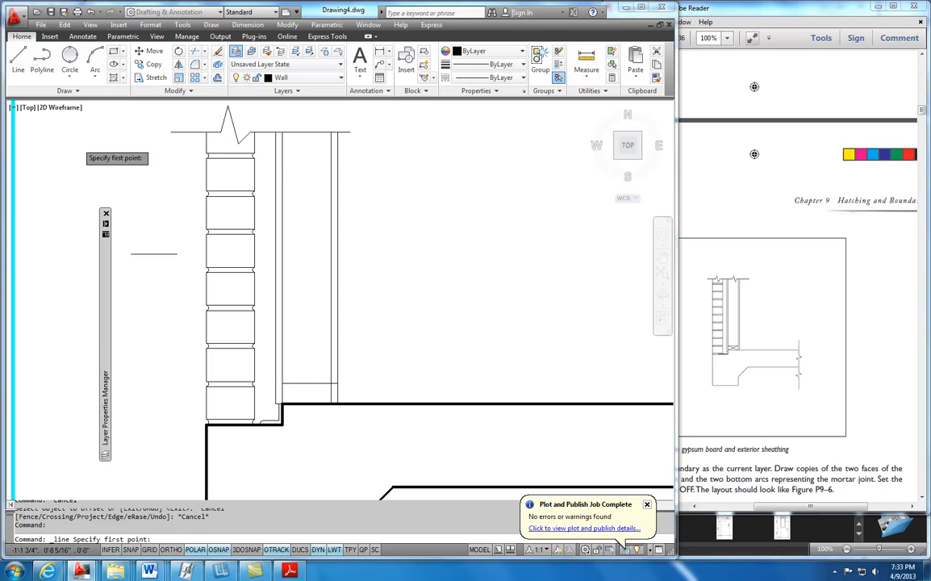
pyautogui.click(280, 385)
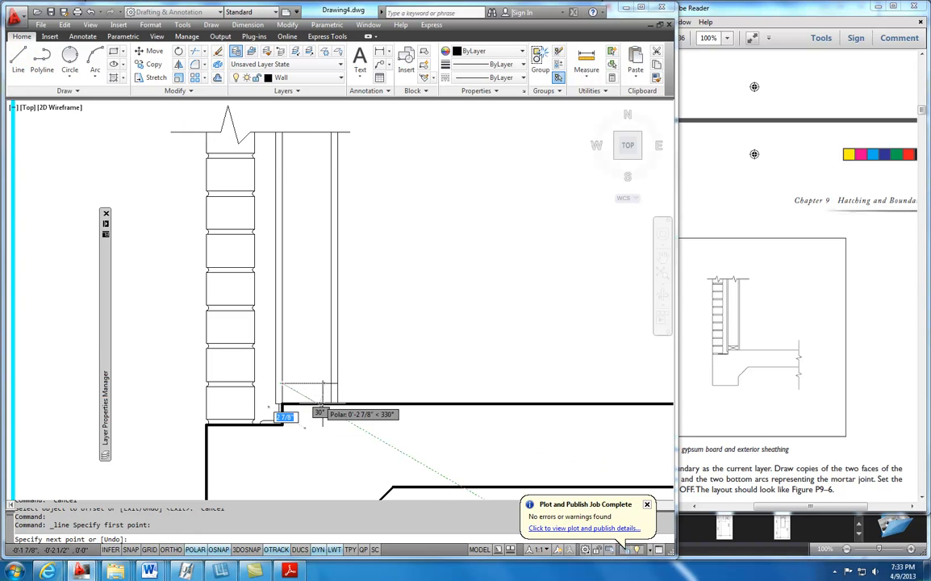
pyautogui.click(331, 403)
pyautogui.click(337, 384)
pyautogui.press('Escape')
# - Draw the second diagonal across the bottom plate, from its lower brick-side corner to the intersection of its top edge and the inner stud line
pyautogui.click(18, 58)
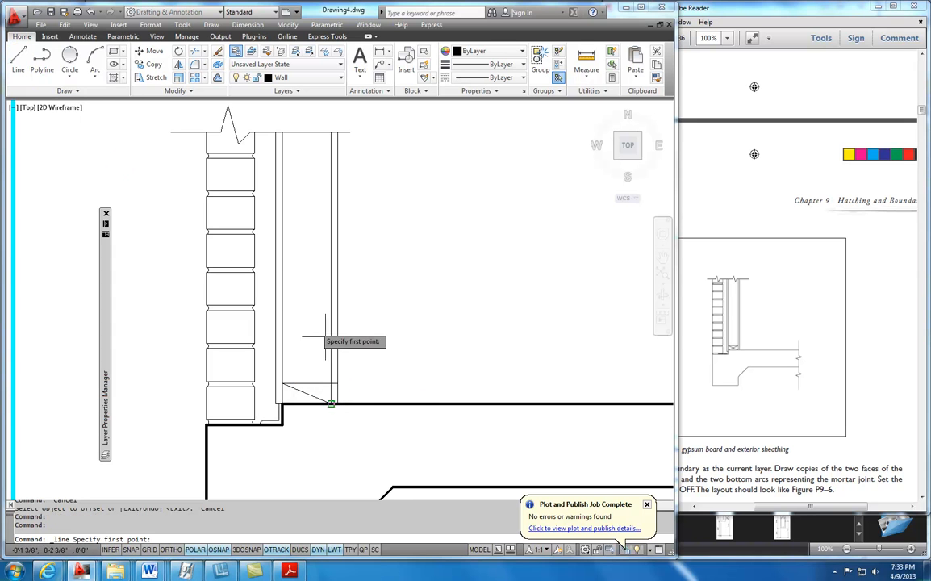
pyautogui.click(282, 404)
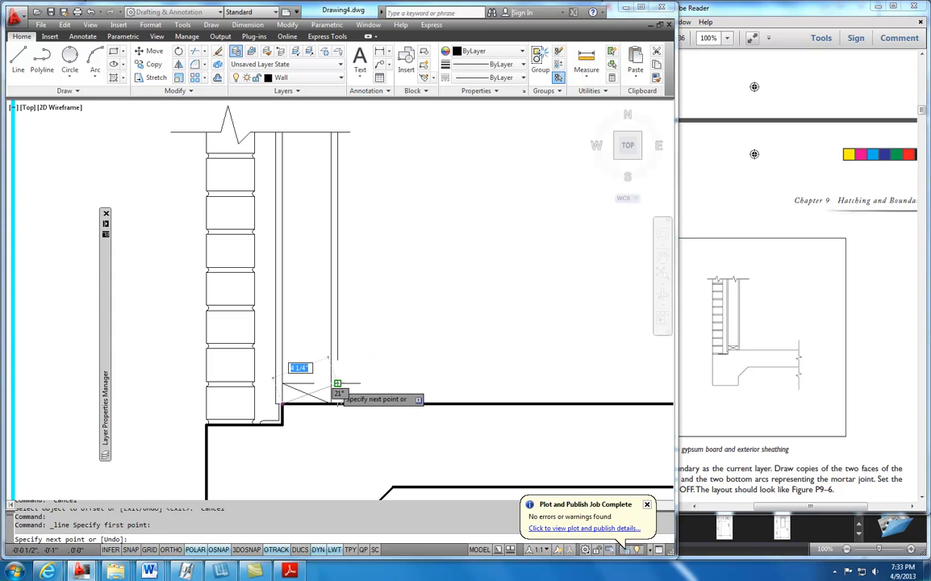
pyautogui.scroll(5, 332, 392)
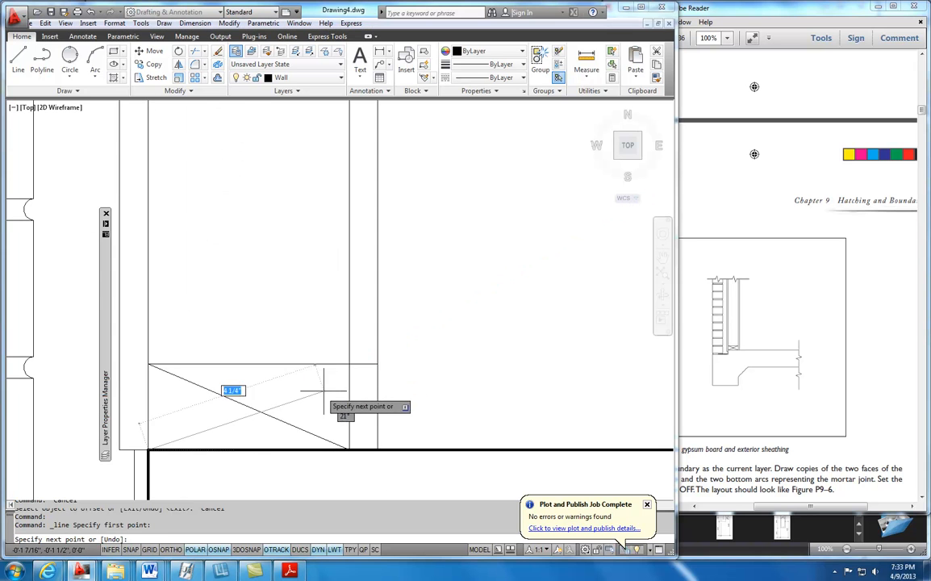
pyautogui.keyDown('shift'); pyautogui.rightClick(312, 341); pyautogui.keyUp('shift')
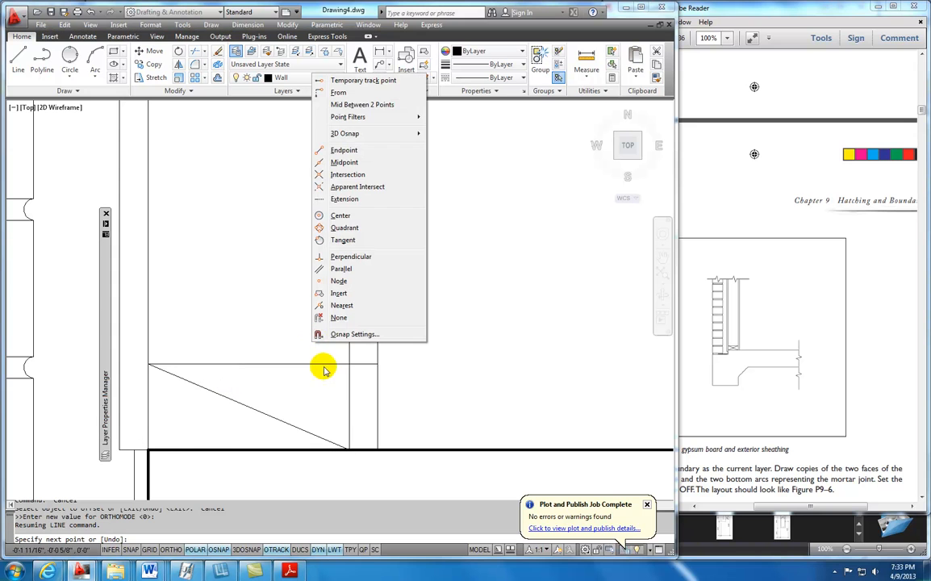
pyautogui.click(339, 174)
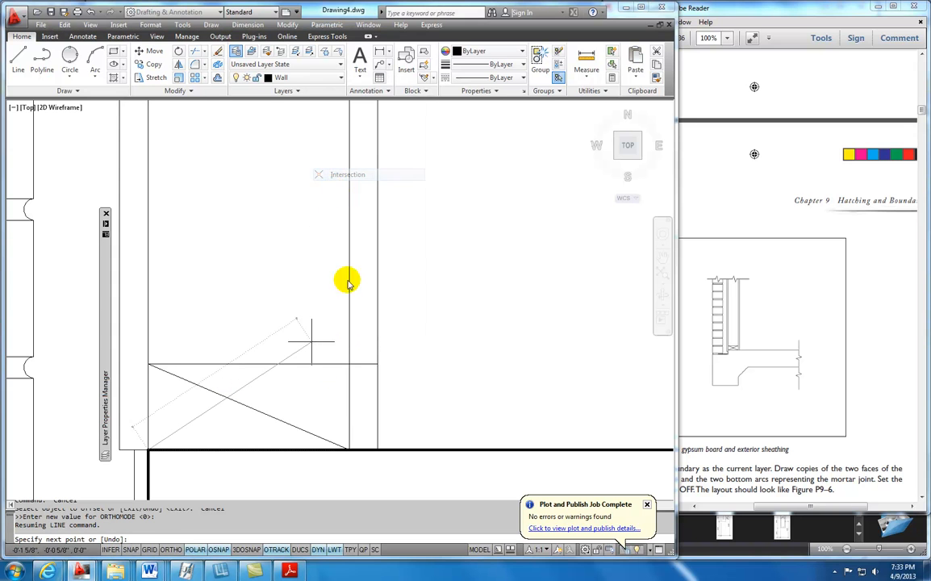
pyautogui.click(349, 364)
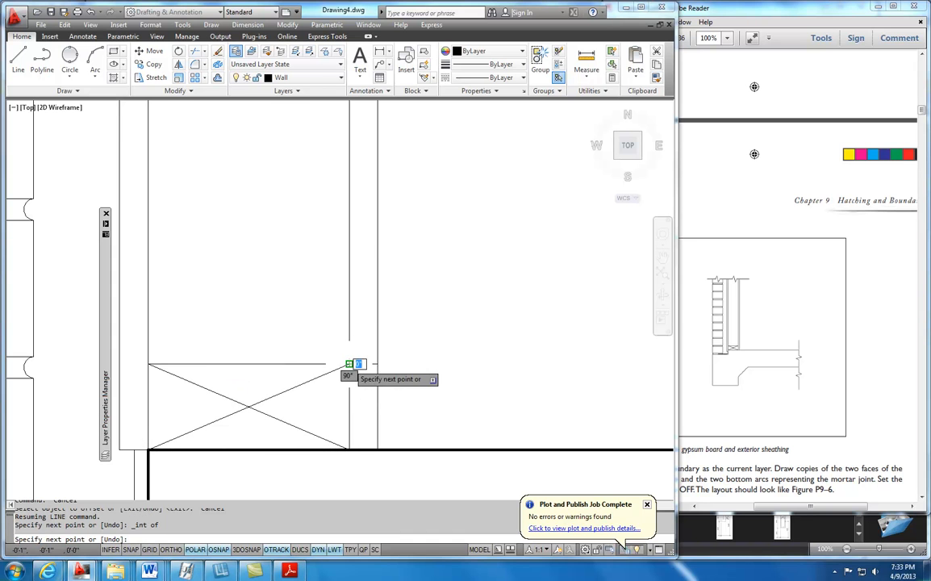
pyautogui.press('Escape')
# - Shorten the bottom plate's top line so it ends at the stud-side face of the gypsum board
pyautogui.click(374, 364)
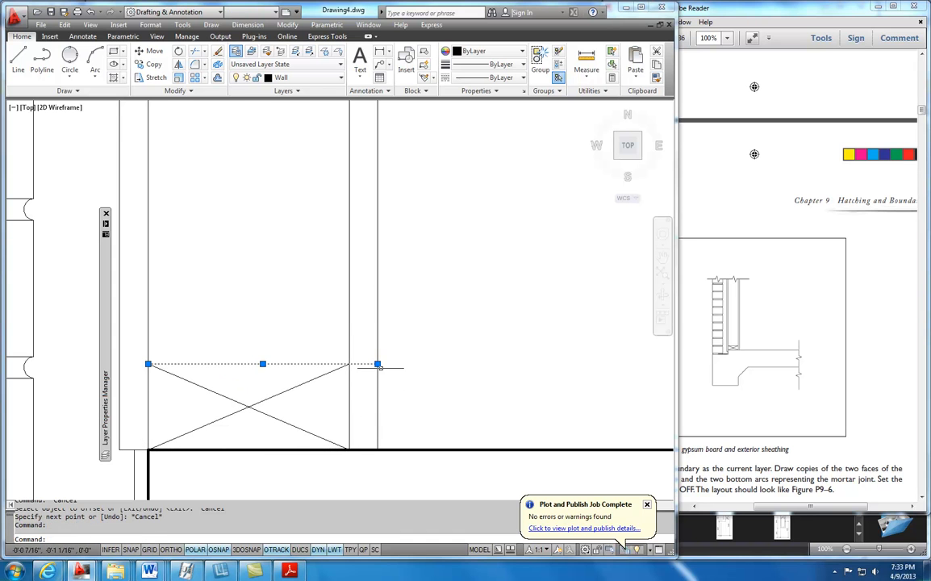
pyautogui.click(378, 364)
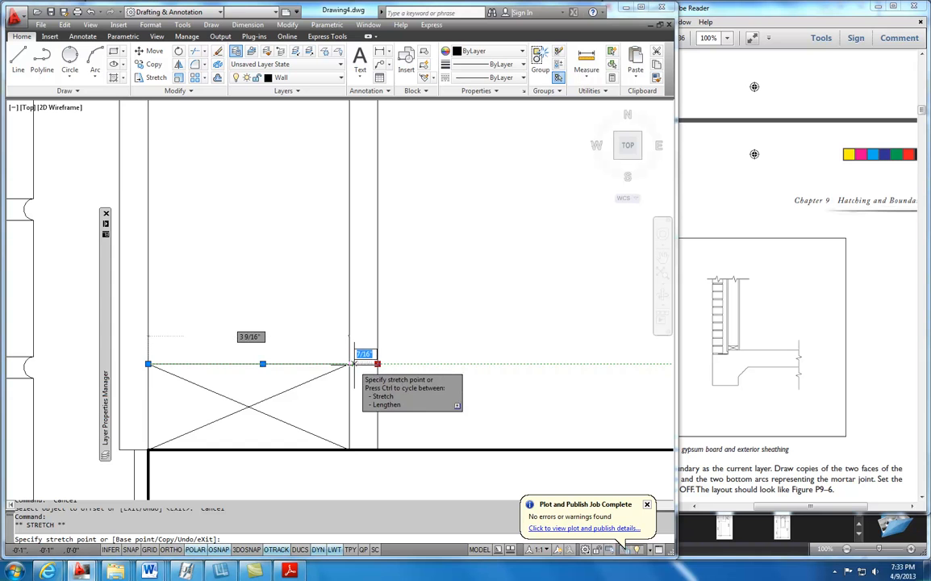
pyautogui.click(349, 363)
pyautogui.press('Escape')
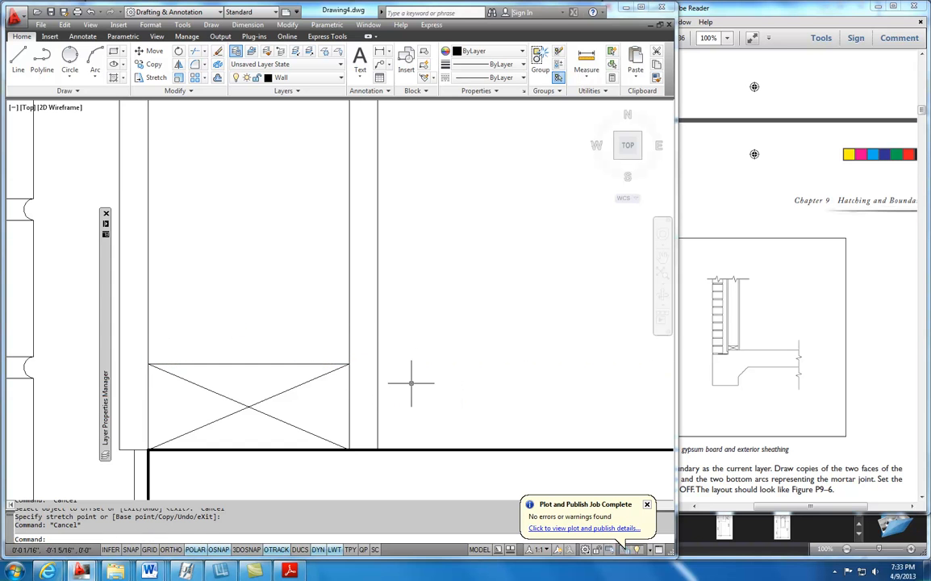
# - Offset the slab's horizontal underside line 4" downward
pyautogui.scroll(-5, 415, 379)
pyautogui.moveTo(442, 357); pyautogui.dragTo(344, 271, button='middle')
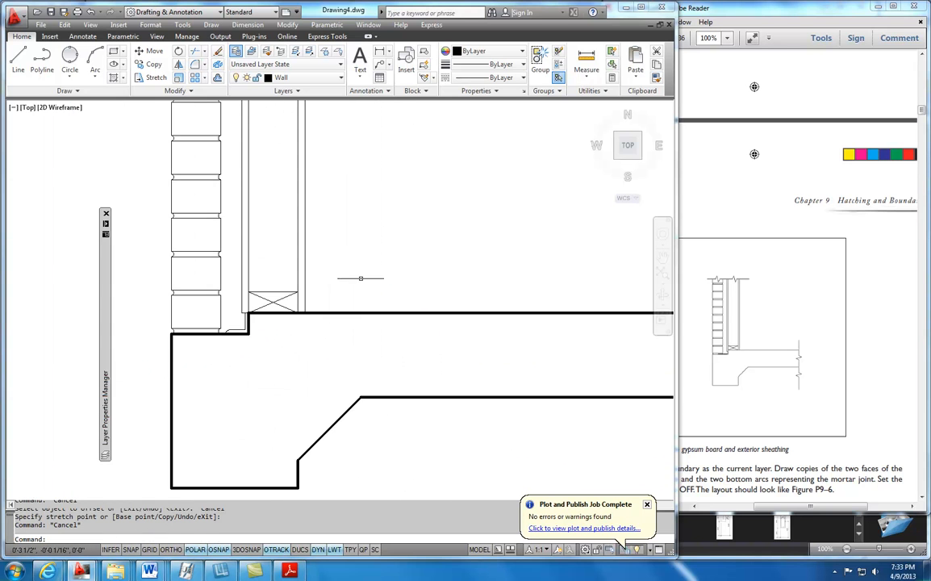
pyautogui.scroll(-4, 383, 284)
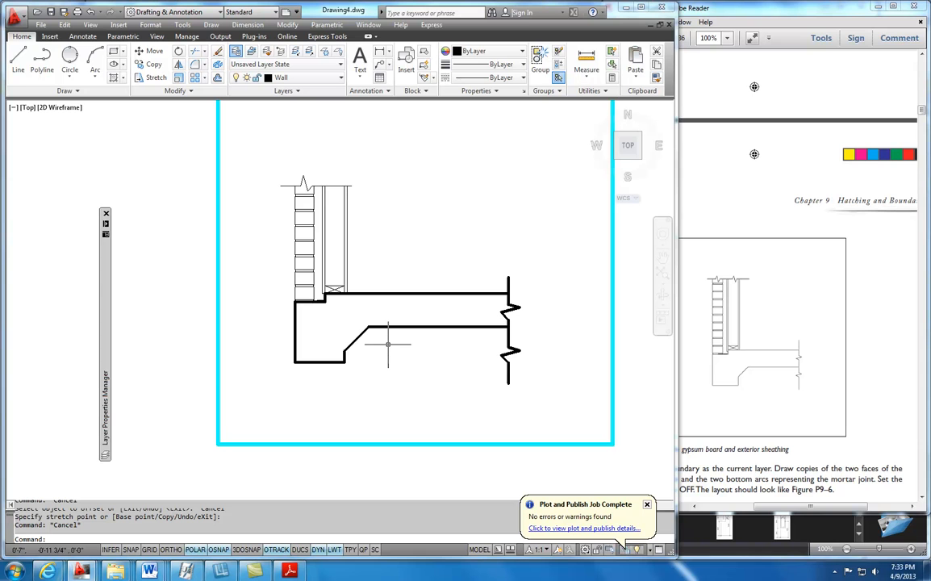
pyautogui.moveTo(387, 345); pyautogui.dragTo(385, 385, button='middle')
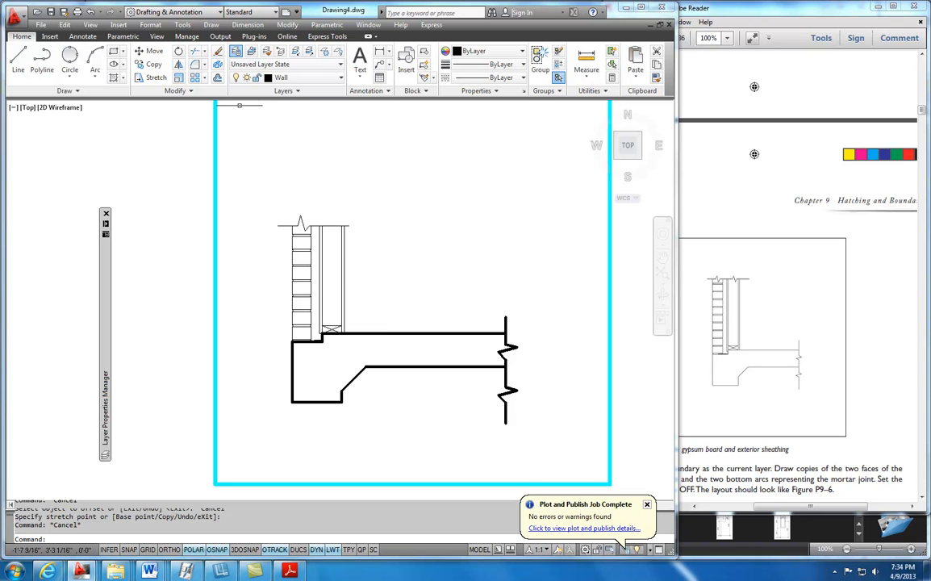
pyautogui.click(217, 79)
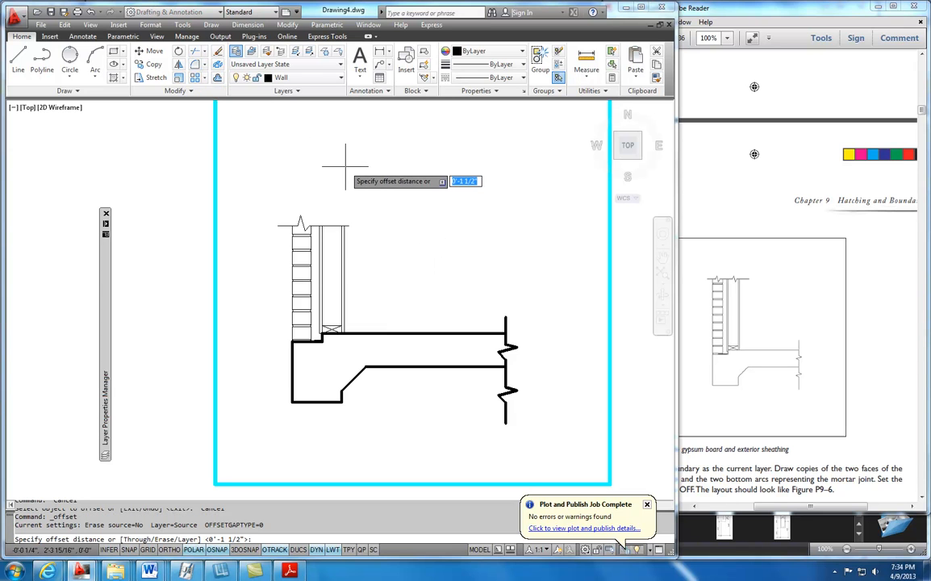
pyautogui.write('4')
pyautogui.press('Return')
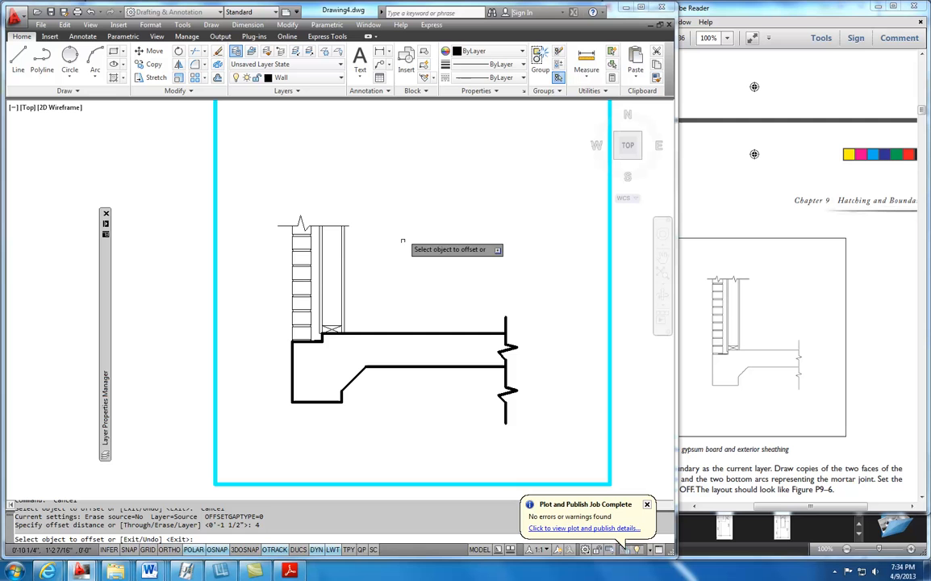
pyautogui.click(416, 368)
pyautogui.click(416, 381)
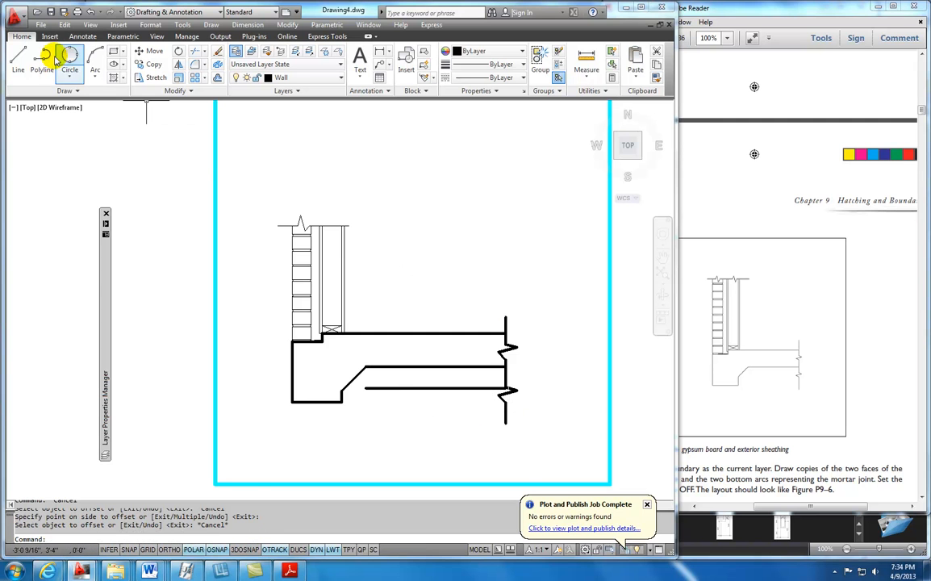
# - Draw the earth outline from the break line's bottom end across below the footing, up about 9-5/8", and sloping to the footing's outer face
pyautogui.click(18, 58)
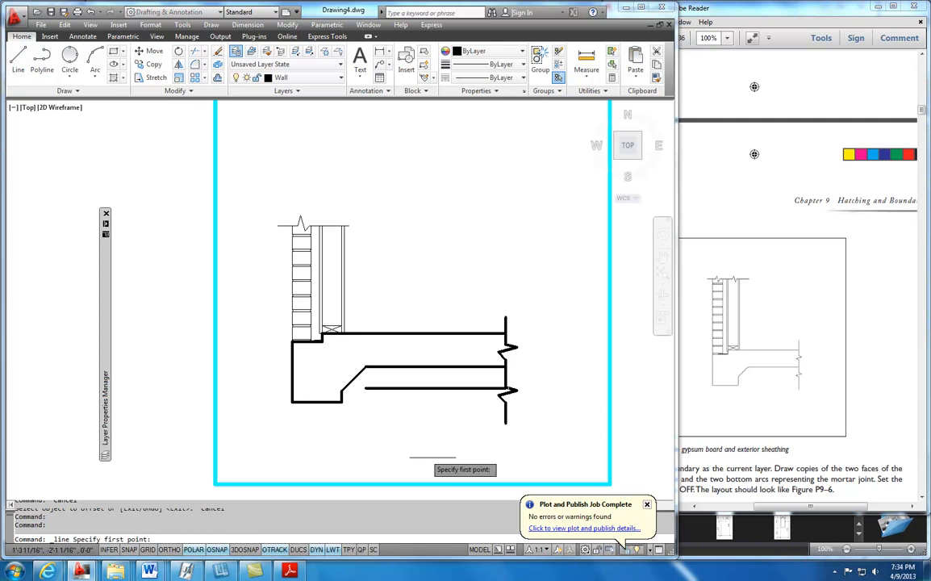
pyautogui.click(505, 422)
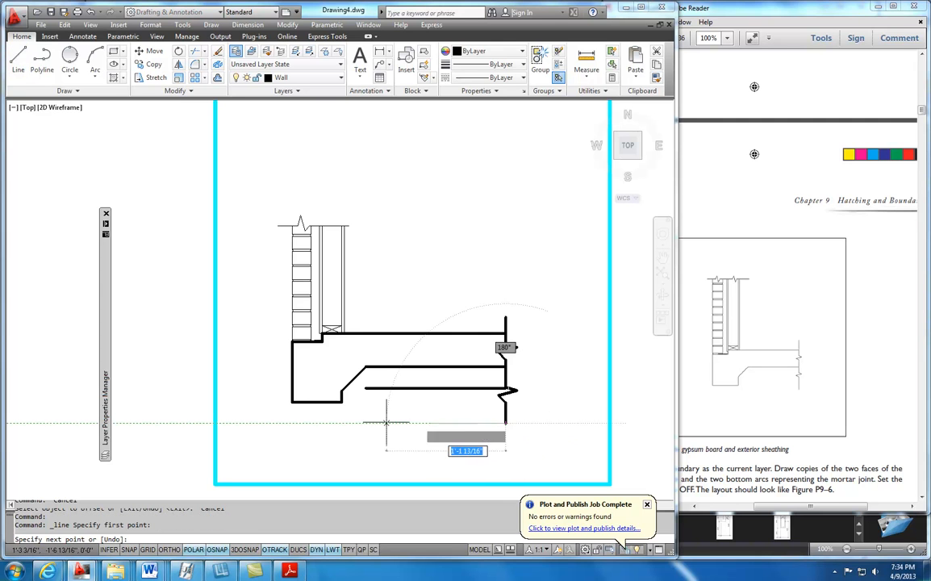
pyautogui.click(244, 421)
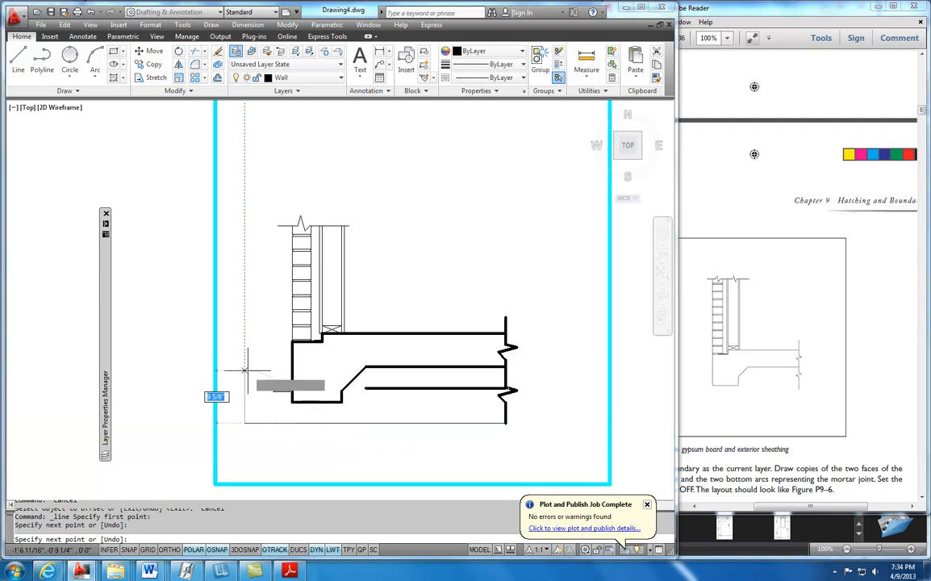
pyautogui.click(245, 370)
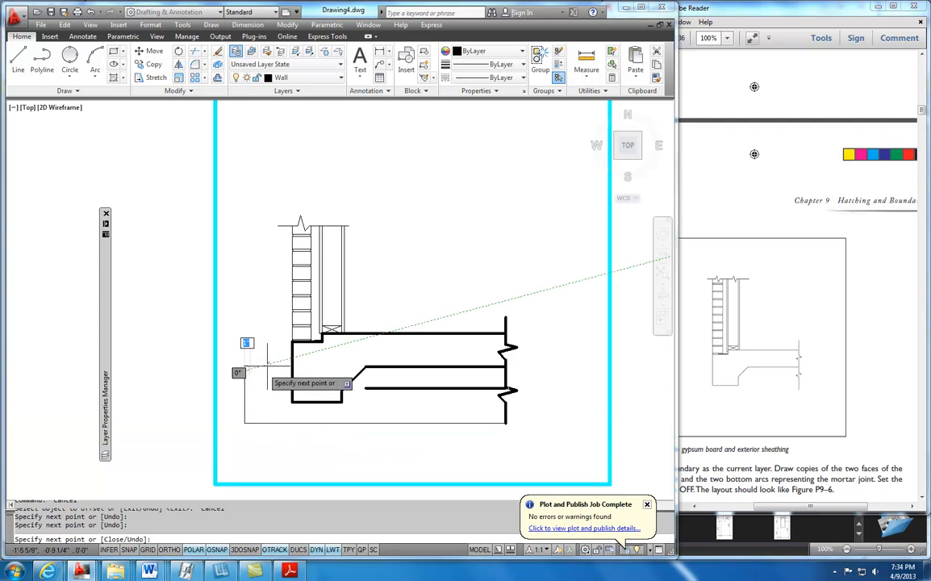
pyautogui.keyDown('shift'); pyautogui.rightClick(284, 360); pyautogui.keyUp('shift')
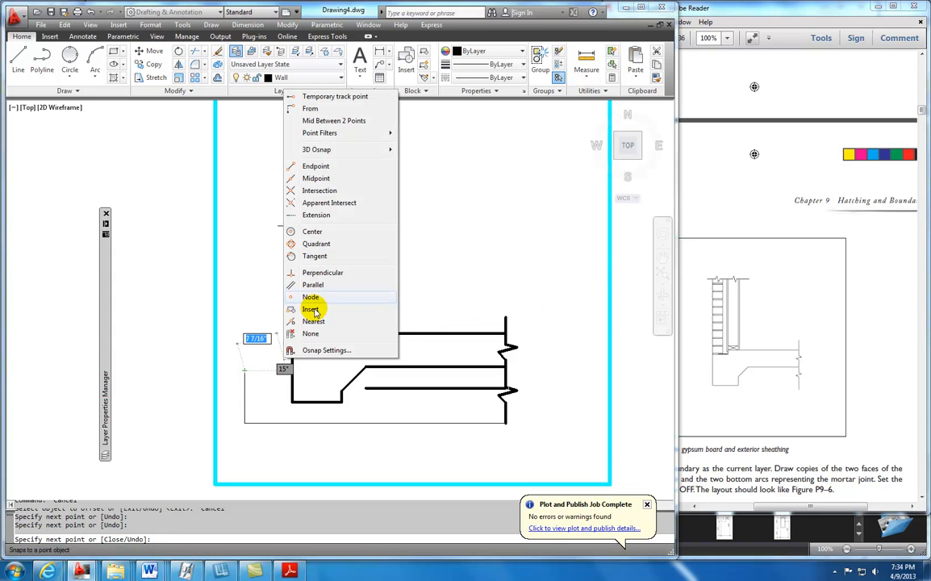
pyautogui.click(313, 321)
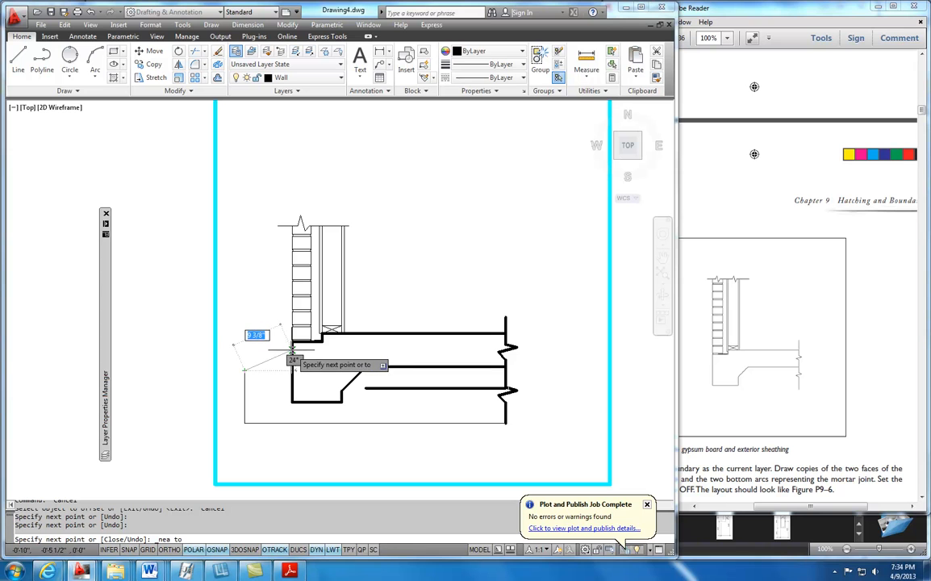
pyautogui.click(293, 353)
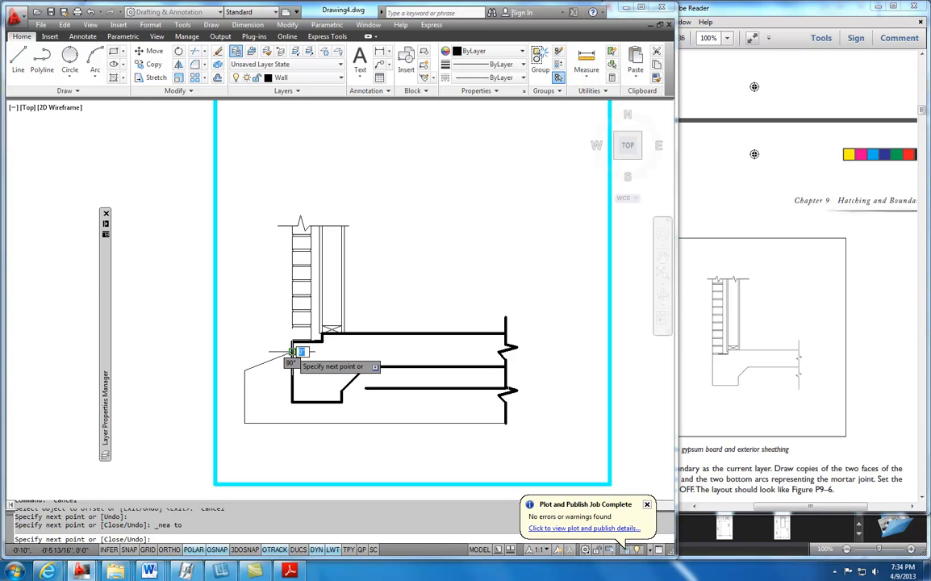
pyautogui.press('Escape')
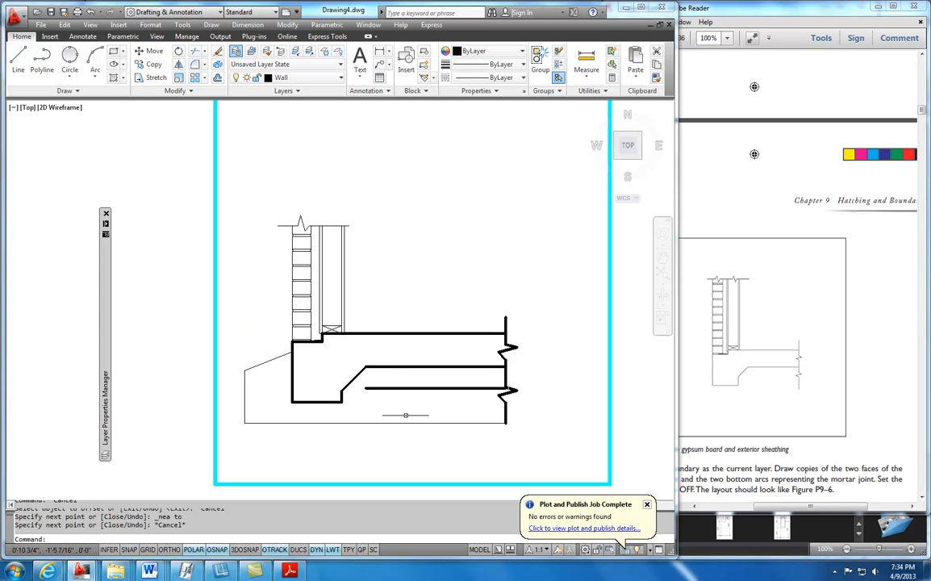
# - Stretch the offset line below the slab horizontally, with Ortho on, so its footing-side end meets the footing's sloped face
pyautogui.click(385, 389)
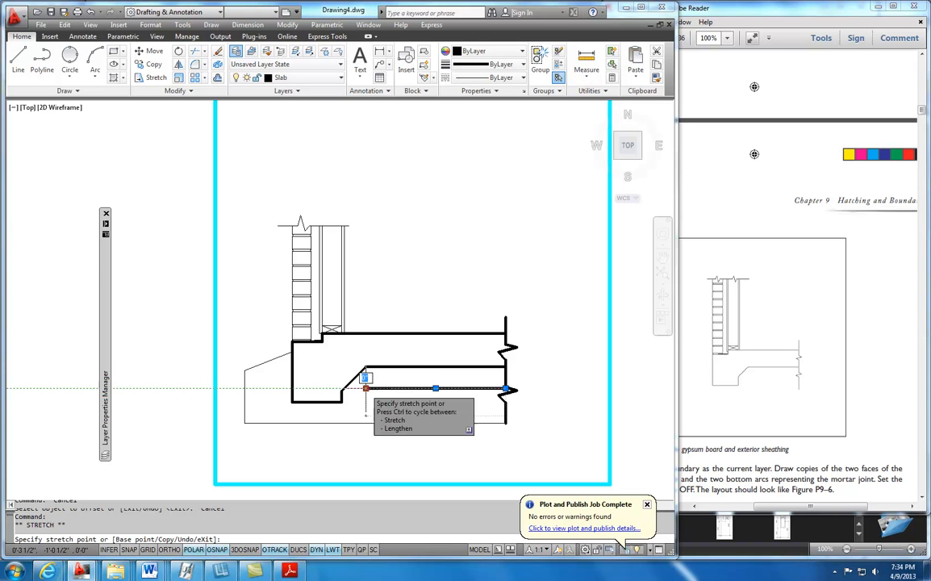
pyautogui.click(365, 389)
pyautogui.scroll(4, 342, 389)
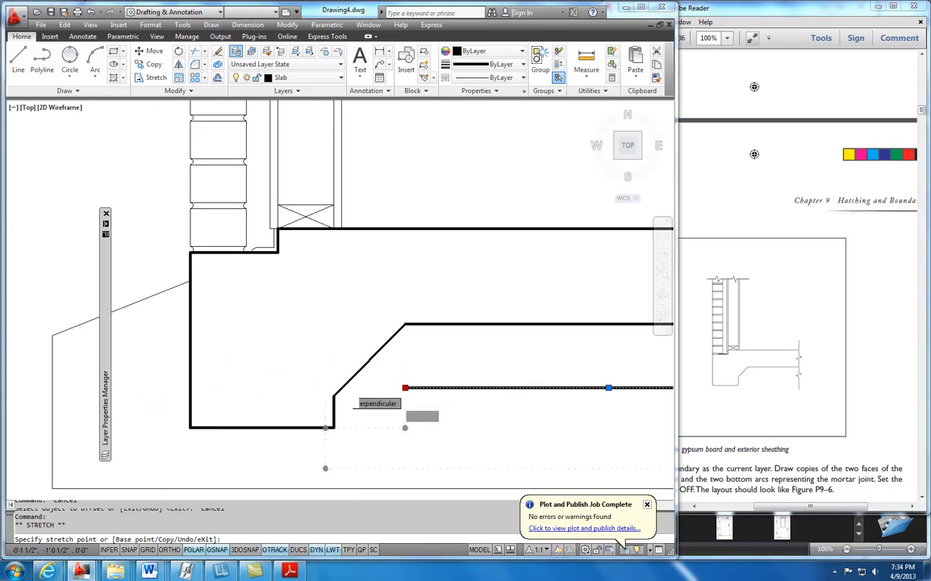
pyautogui.keyDown('shift'); pyautogui.rightClick(348, 390); pyautogui.keyUp('shift')
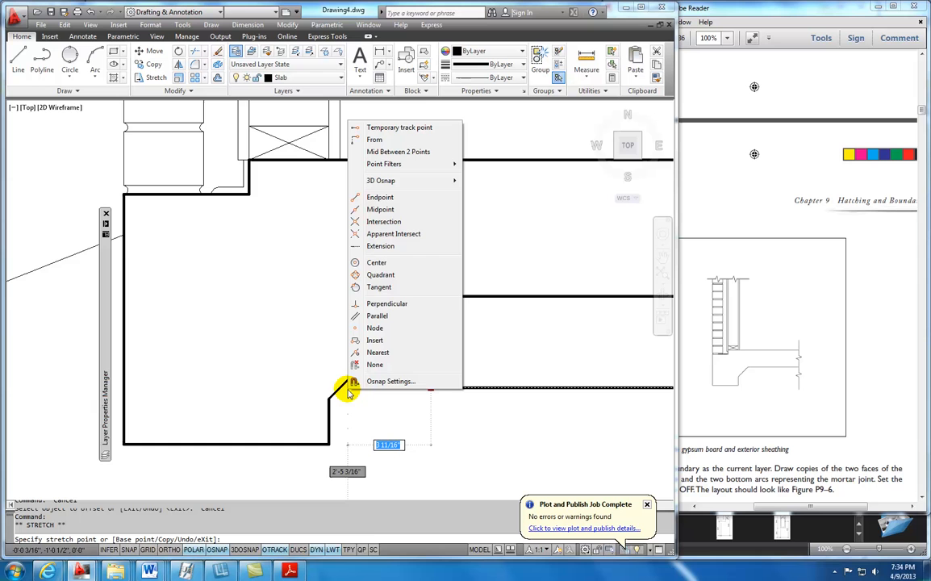
pyautogui.click(383, 352)
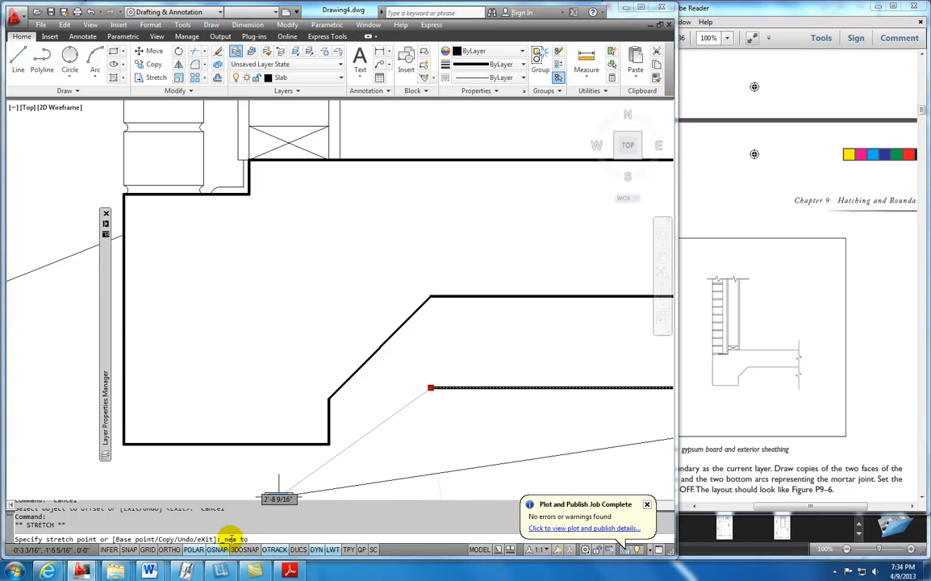
pyautogui.click(171, 550)
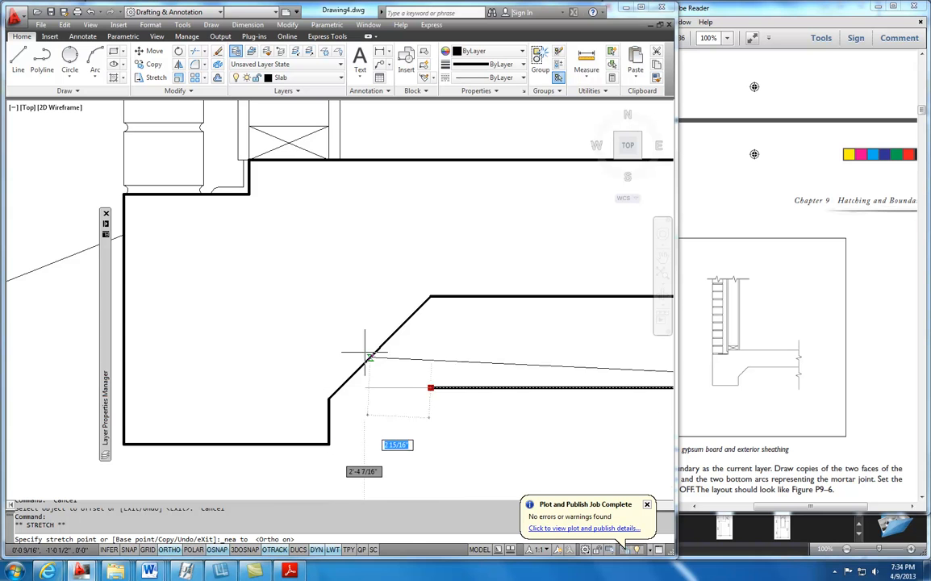
pyautogui.click(340, 388)
pyautogui.moveTo(340, 389)
pyautogui.press('Escape')
# - Match the thick offset line below the slab to the properties of the thin horizontal earth line
pyautogui.scroll(-5, 470, 446)
pyautogui.moveTo(496, 368); pyautogui.dragTo(402, 326, button='middle')
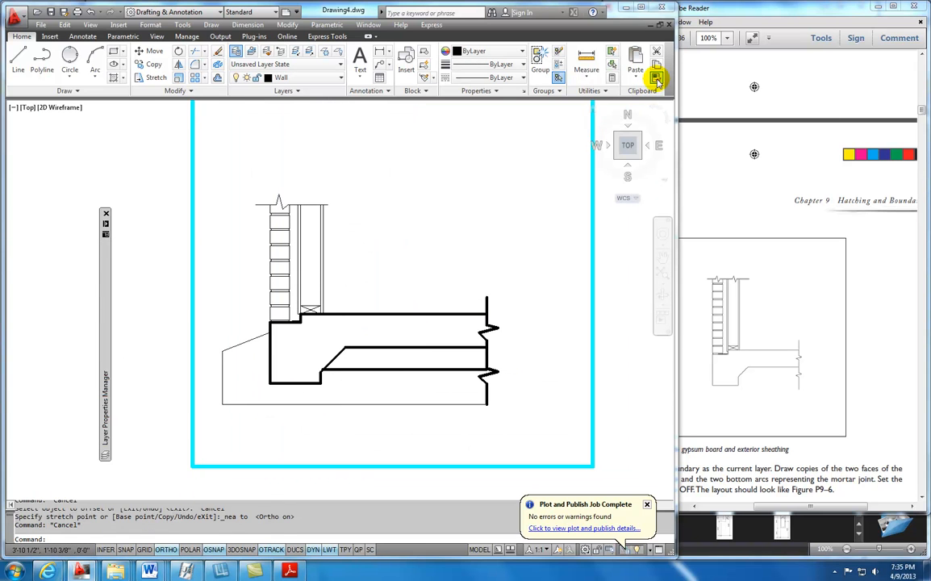
pyautogui.click(656, 78)
pyautogui.click(434, 403)
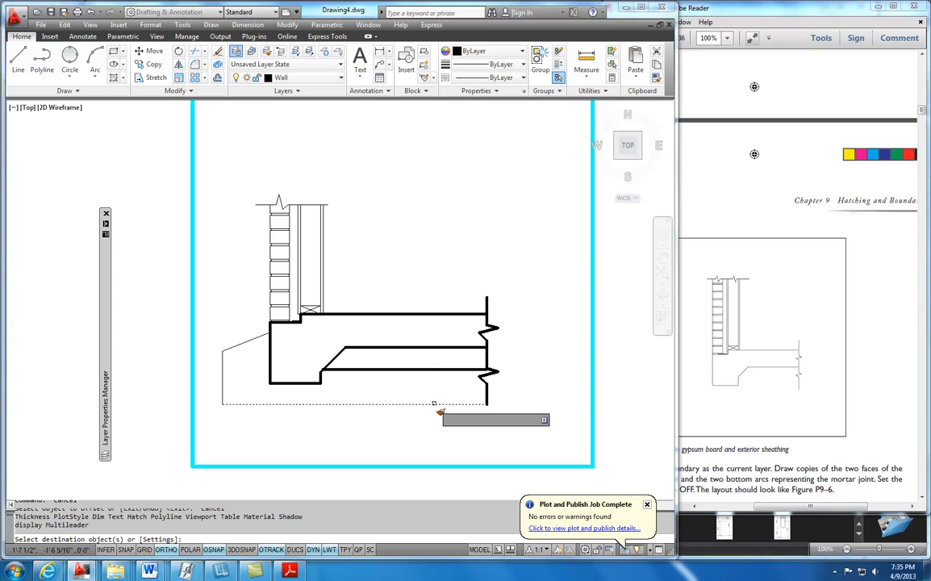
pyautogui.click(430, 369)
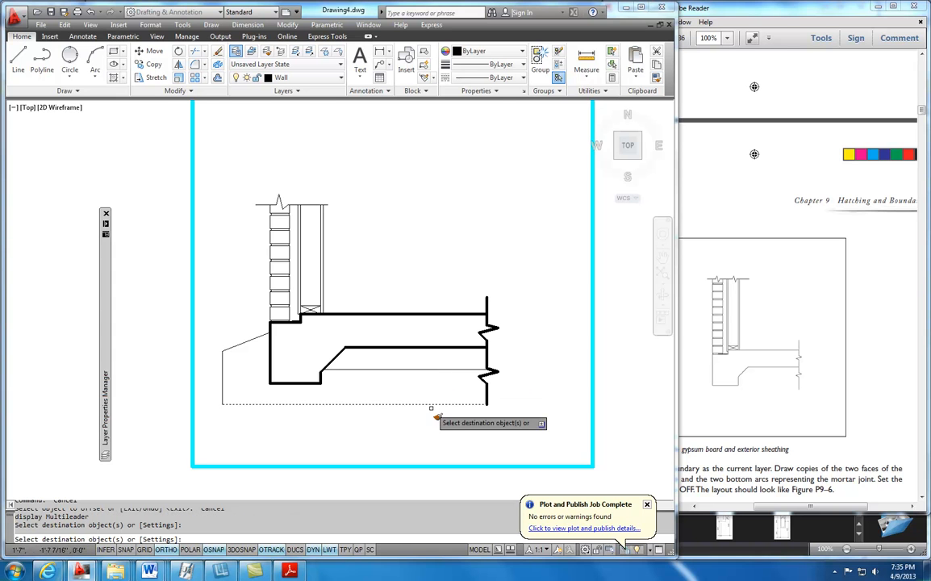
pyautogui.press('Escape')
# - Make Brick Section the current layer and set the current object color to Red
pyautogui.moveTo(305, 263); pyautogui.dragTo(391, 282, button='middle')
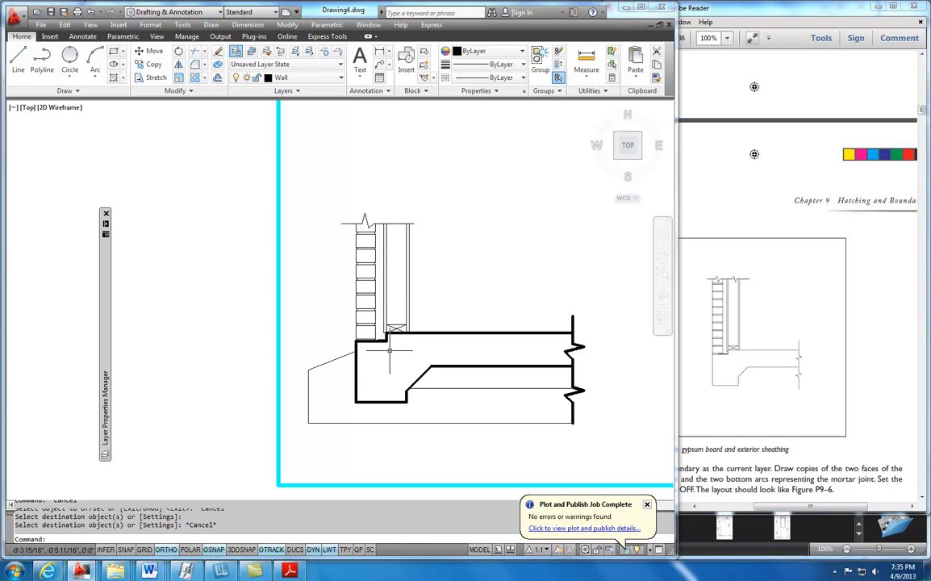
pyautogui.click(341, 78)
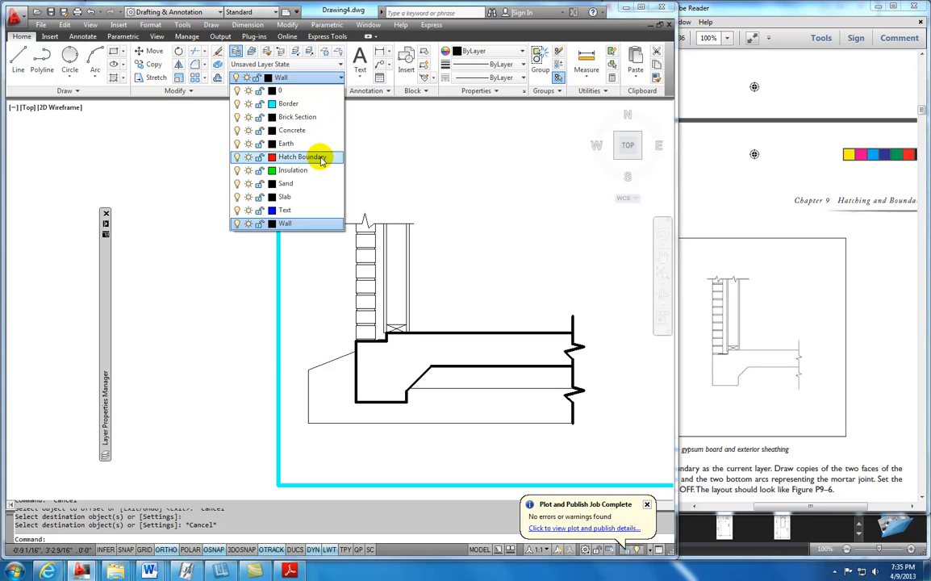
pyautogui.click(307, 117)
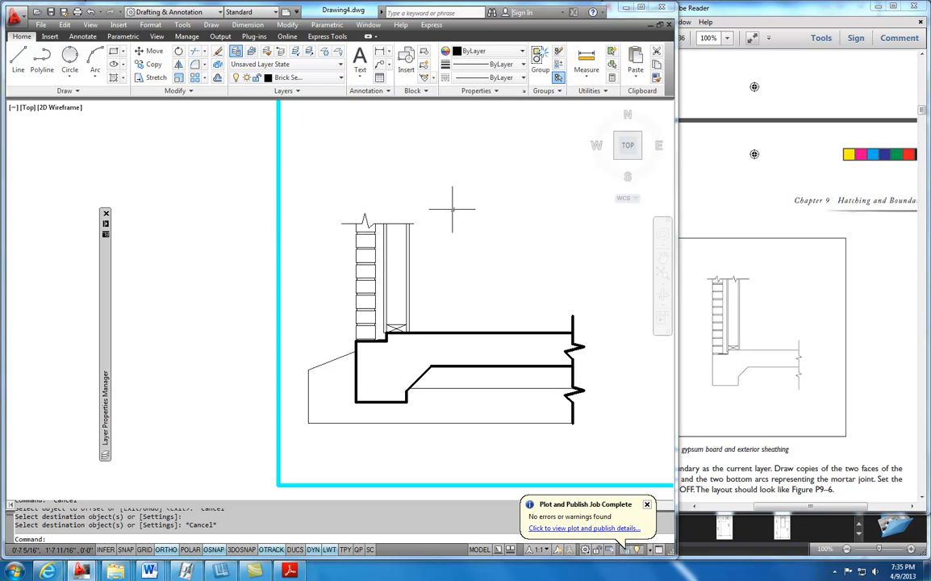
pyautogui.click(521, 52)
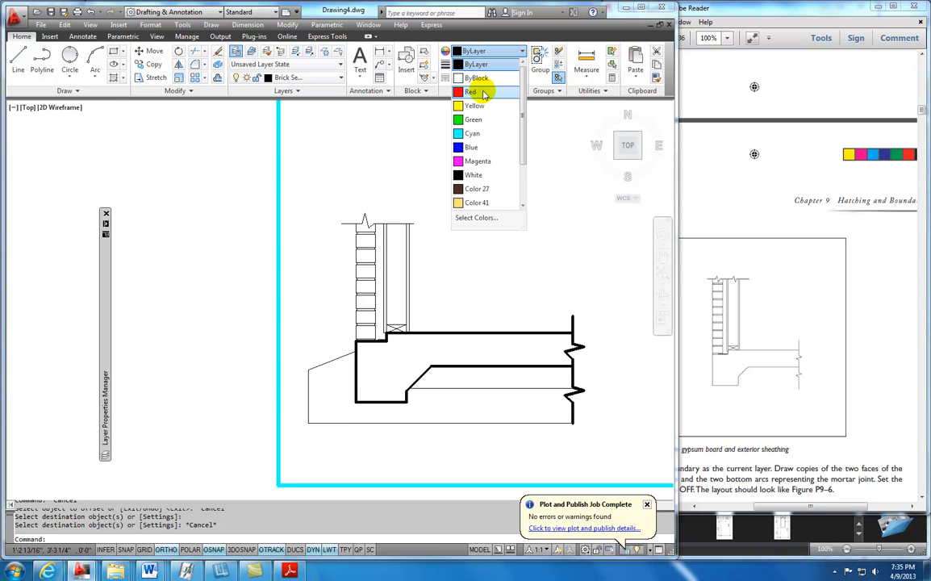
pyautogui.click(471, 94)
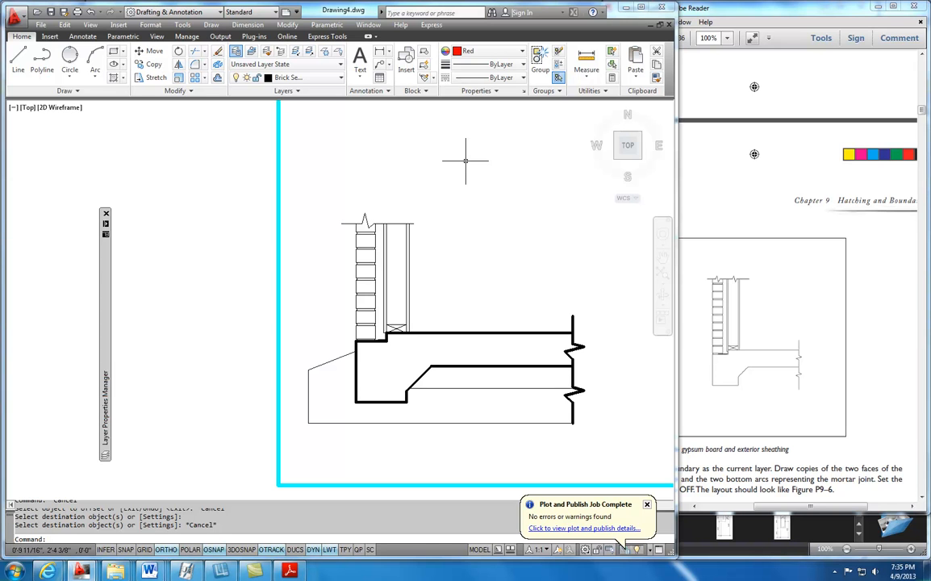
# - Hatch every brick and mortar joint of the brick wall, from the break line down to the footing, with ANSI31 at scale 6
pyautogui.click(113, 78)
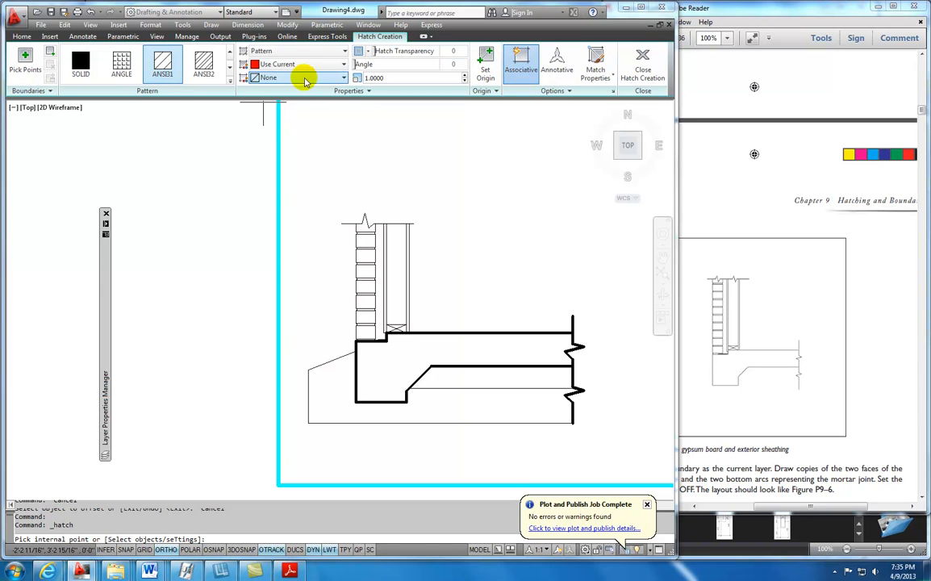
pyautogui.click(392, 78)
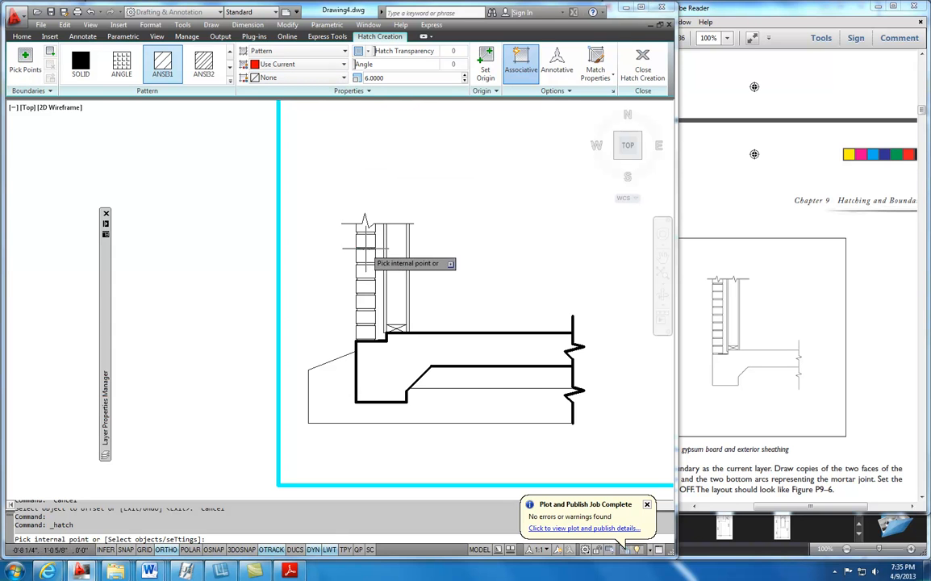
pyautogui.scroll(5, 355, 236)
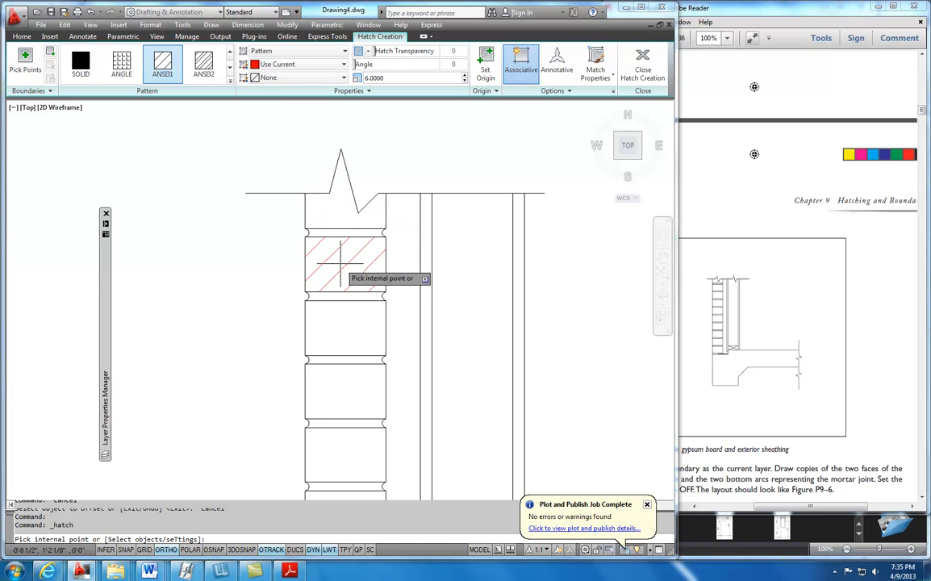
pyautogui.click(341, 213)
pyautogui.click(371, 247)
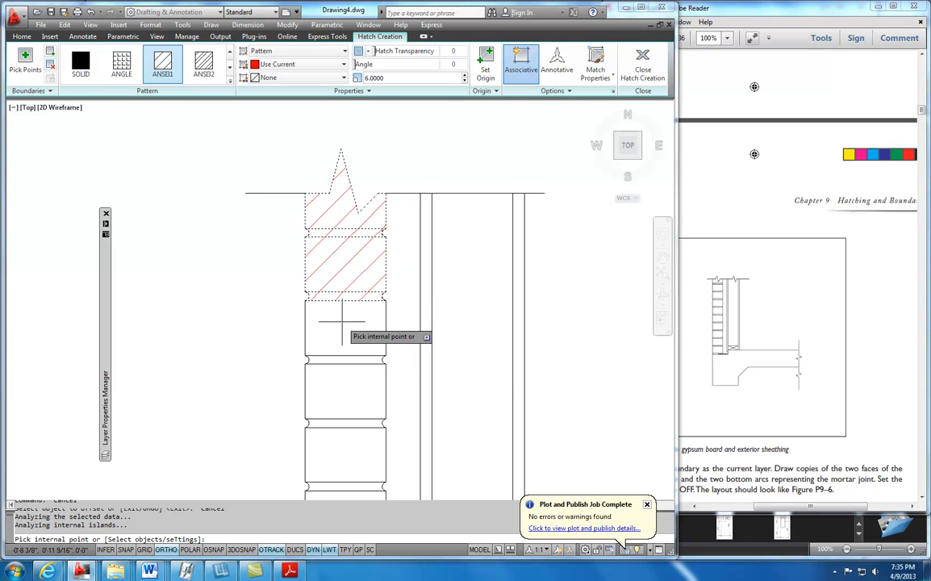
pyautogui.moveTo(332, 305); pyautogui.dragTo(339, 203, button='middle')
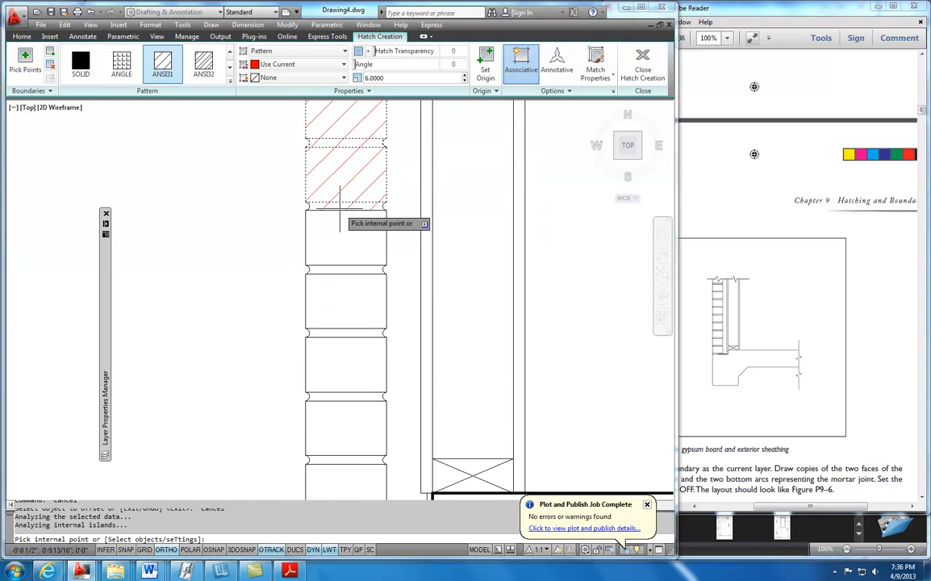
pyautogui.click(347, 255)
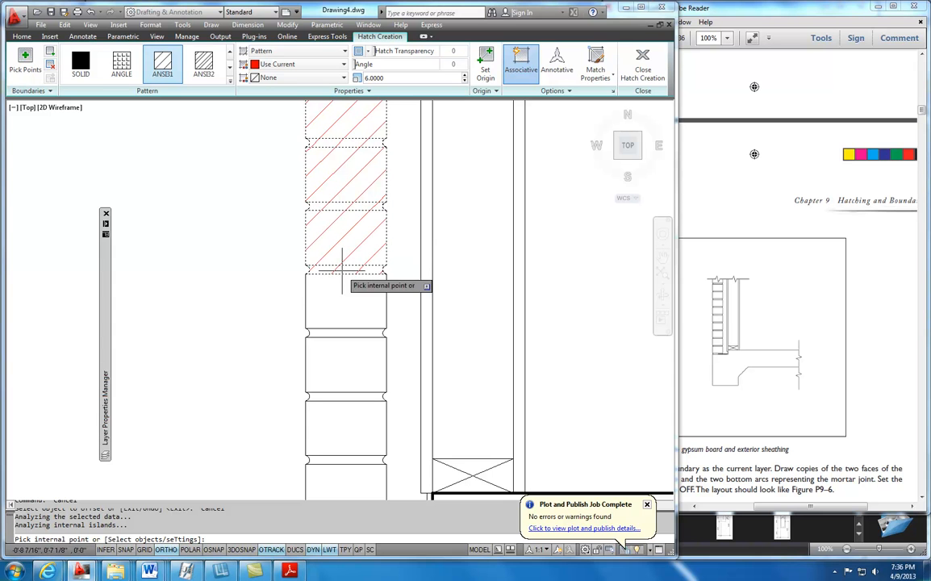
pyautogui.click(344, 302)
pyautogui.click(345, 359)
pyautogui.moveTo(345, 360); pyautogui.dragTo(347, 186, button='middle')
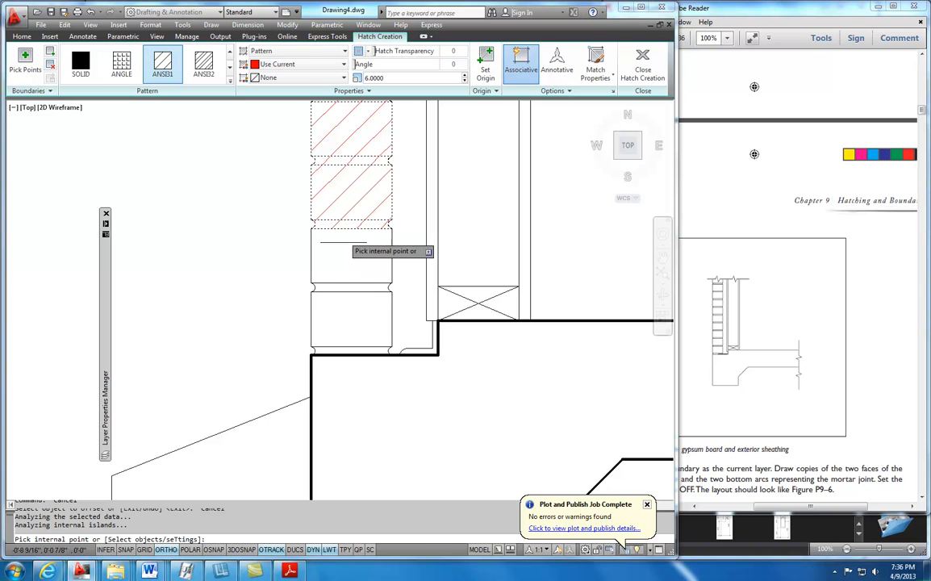
pyautogui.click(345, 257)
pyautogui.click(349, 320)
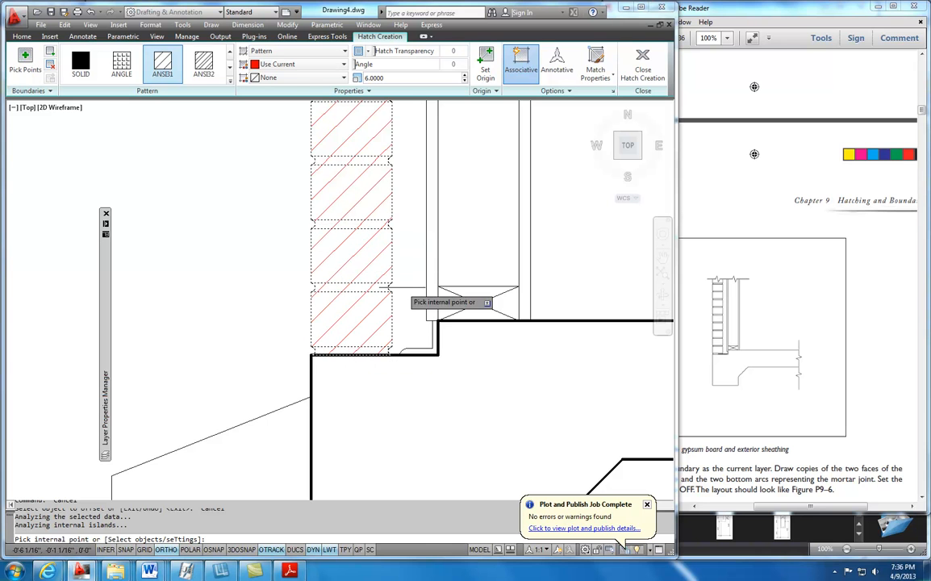
pyautogui.click(643, 71)
pyautogui.scroll(-4, 251, 317)
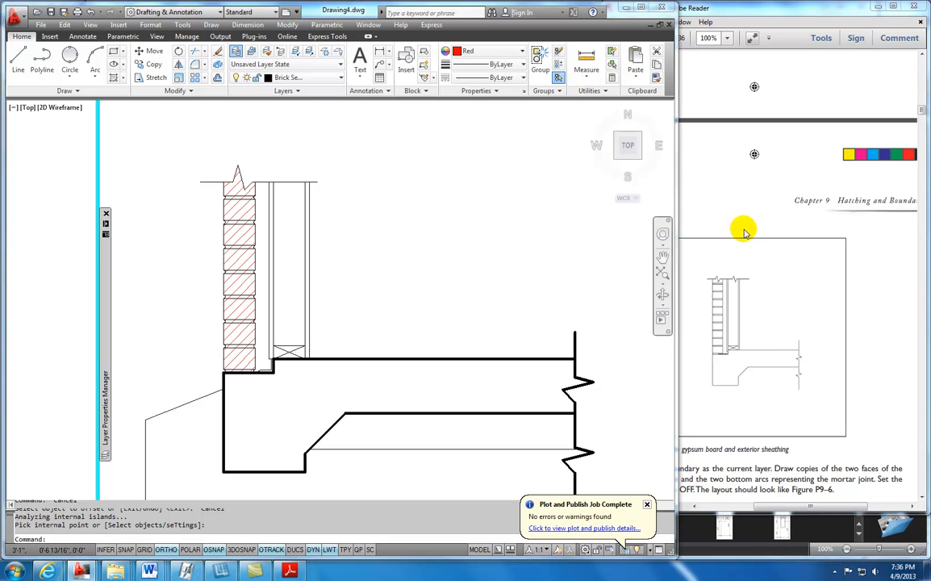
# - Switch to Adobe Reader and read Steps 12 to 15 of Chapter 09.pdf for the concrete, sand, earth and insulation hatch settings
pyautogui.click(737, 266)
pyautogui.scroll(-3, 738, 274)
pyautogui.scroll(-10, 737, 297)
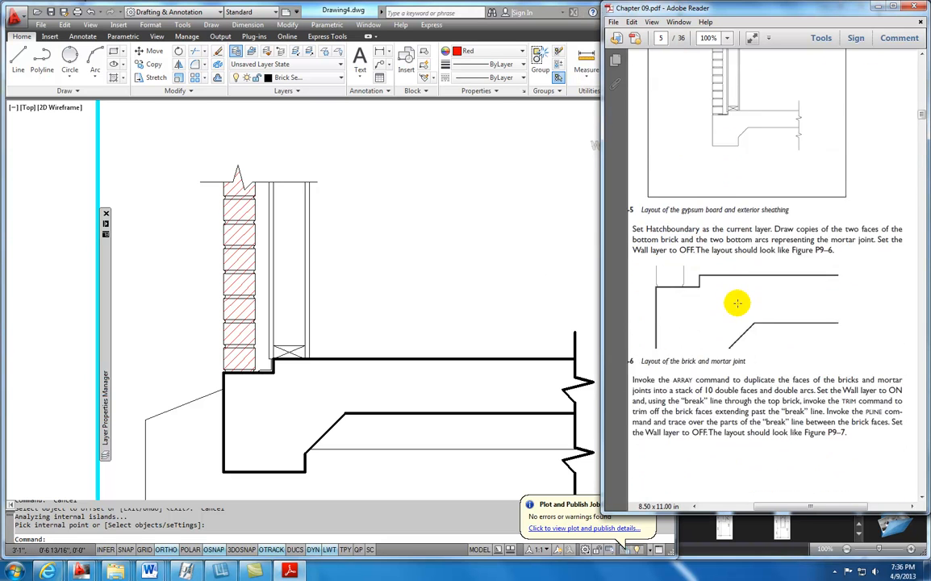
pyautogui.scroll(-10, 736, 302)
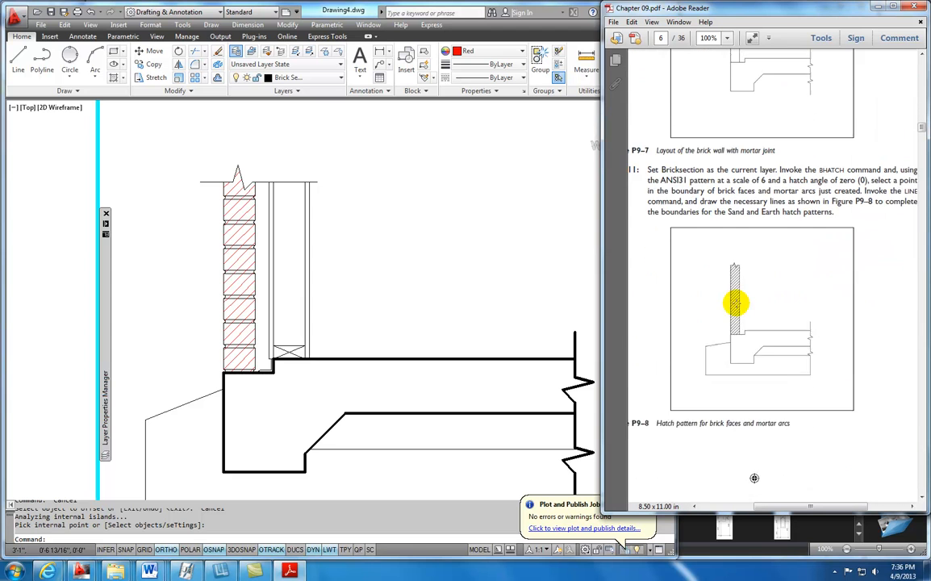
pyautogui.scroll(-3, 736, 303)
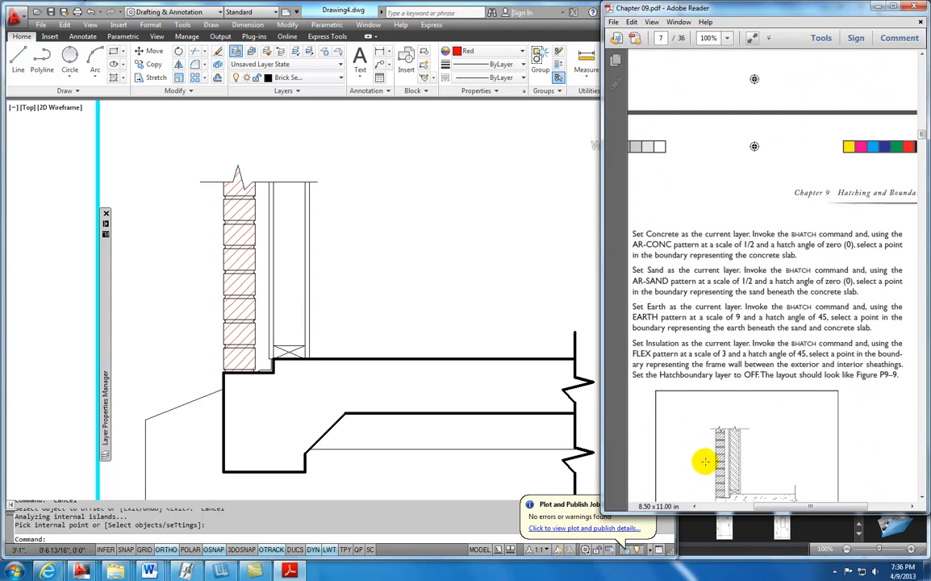
pyautogui.moveTo(776, 509); pyautogui.dragTo(765, 506)
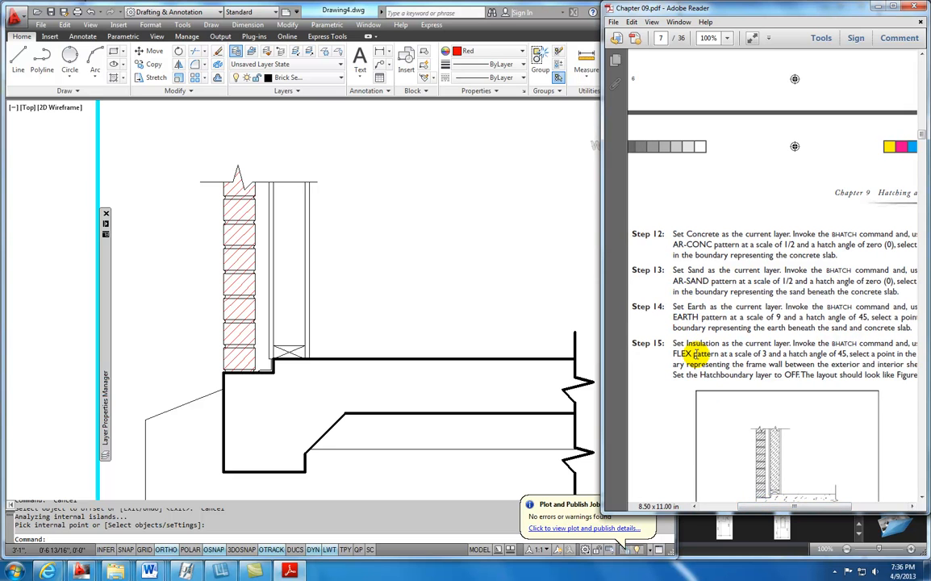
pyautogui.scroll(-3, 635, 353)
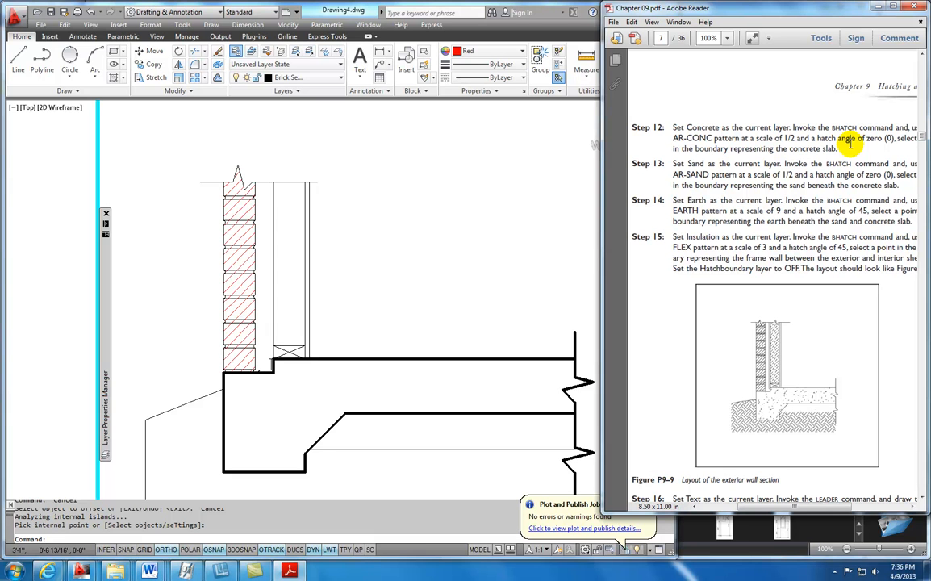
# - Switch back to AutoCAD and make Concrete the current layer
pyautogui.click(335, 81)
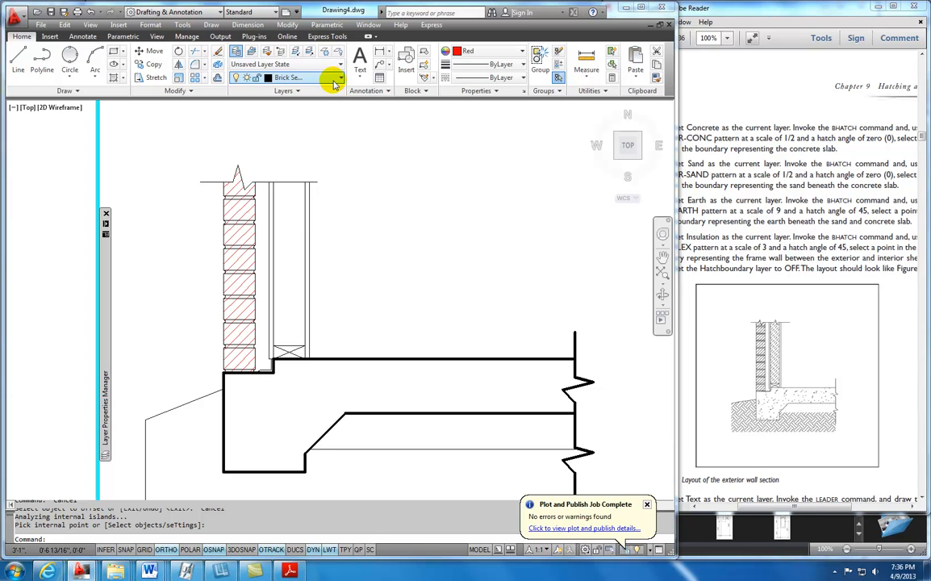
pyautogui.click(341, 78)
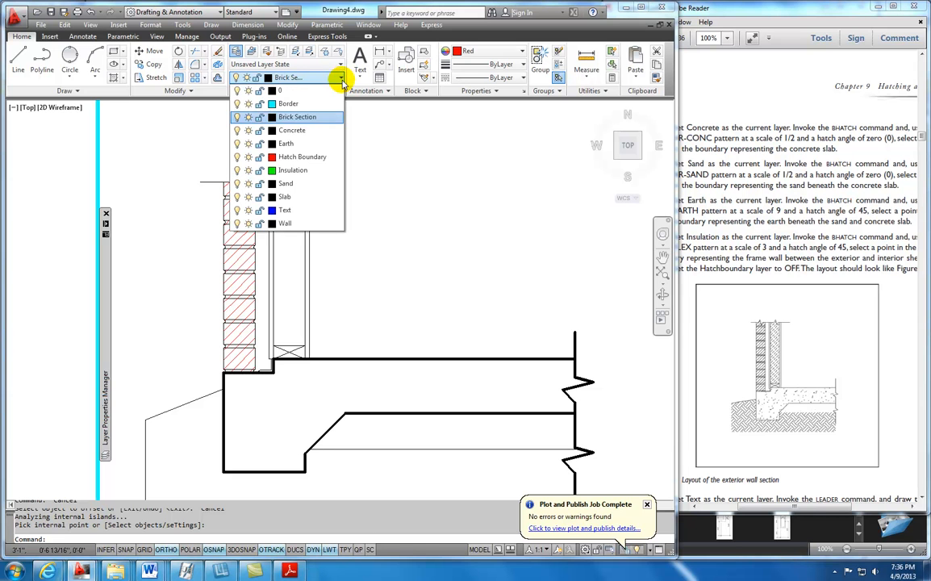
pyautogui.click(292, 131)
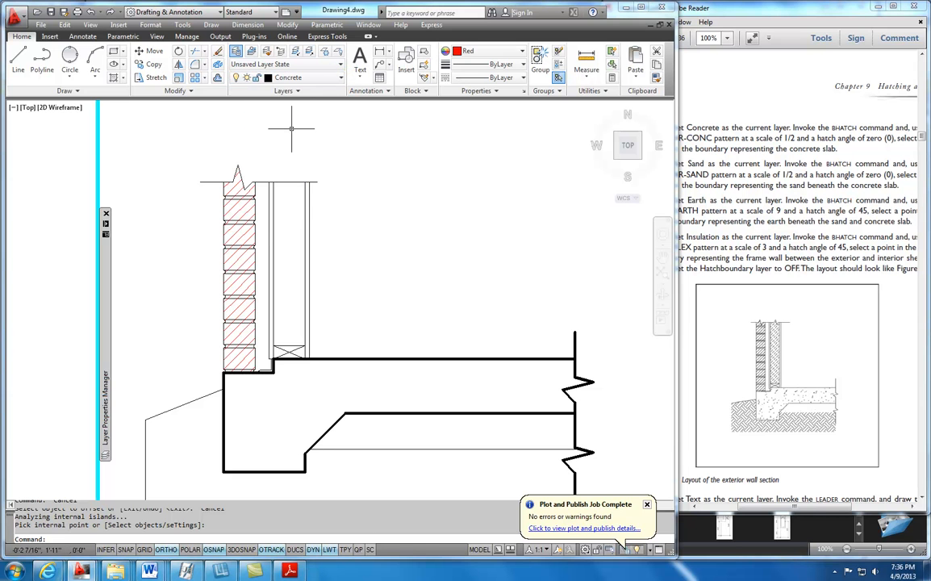
# - Start a new hatch and choose the AR-CONC pattern for it
pyautogui.click(115, 79)
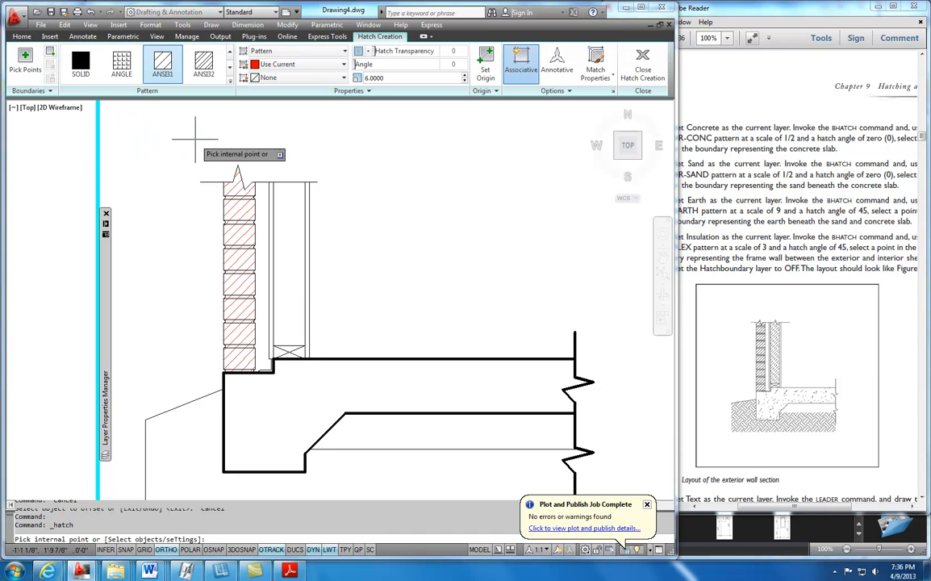
pyautogui.click(230, 71)
pyautogui.click(230, 71)
pyautogui.click(230, 71)
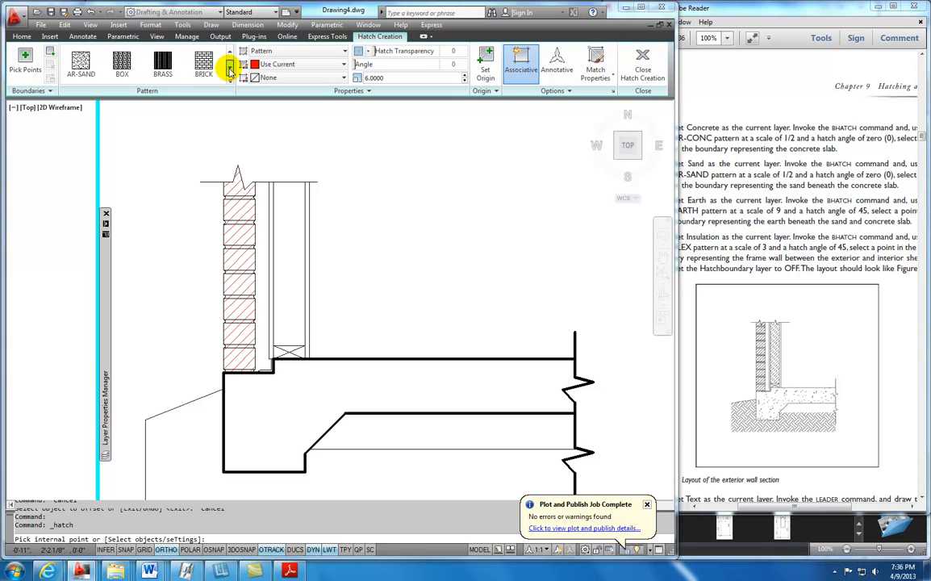
pyautogui.click(230, 71)
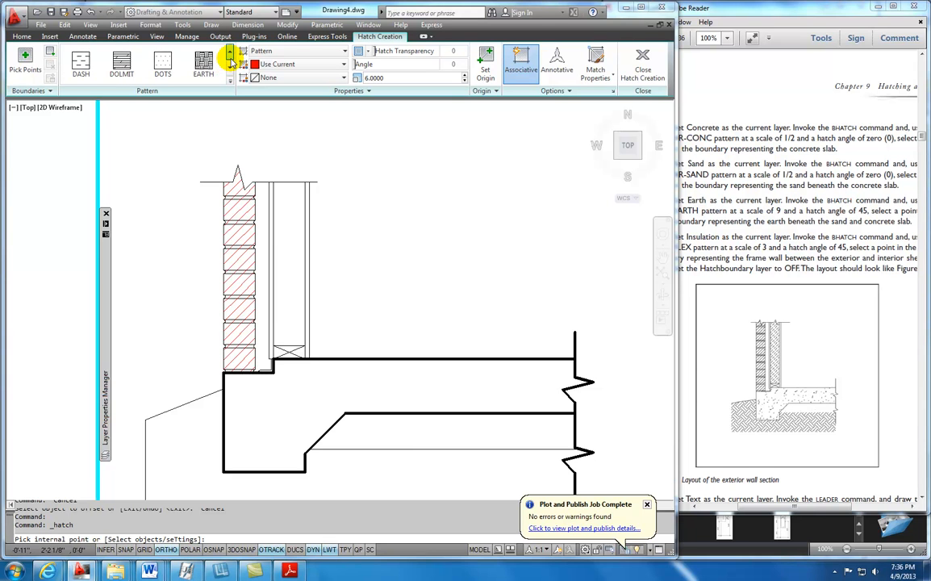
pyautogui.click(230, 57)
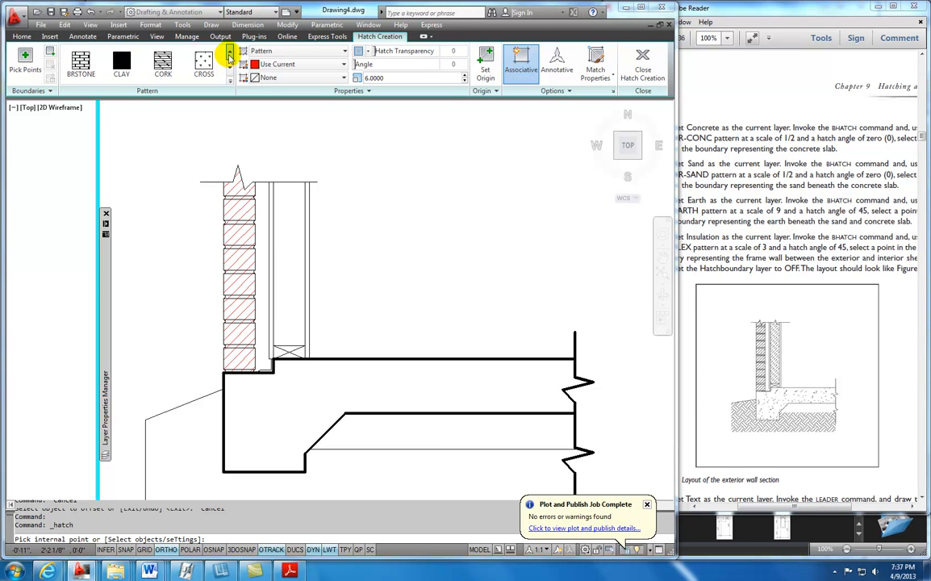
pyautogui.click(230, 57)
pyautogui.click(230, 71)
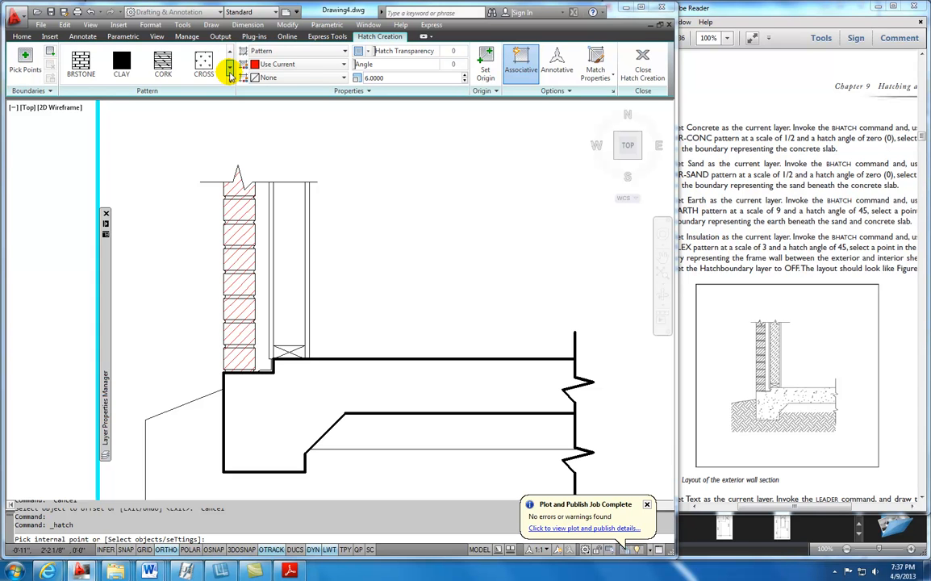
pyautogui.click(230, 55)
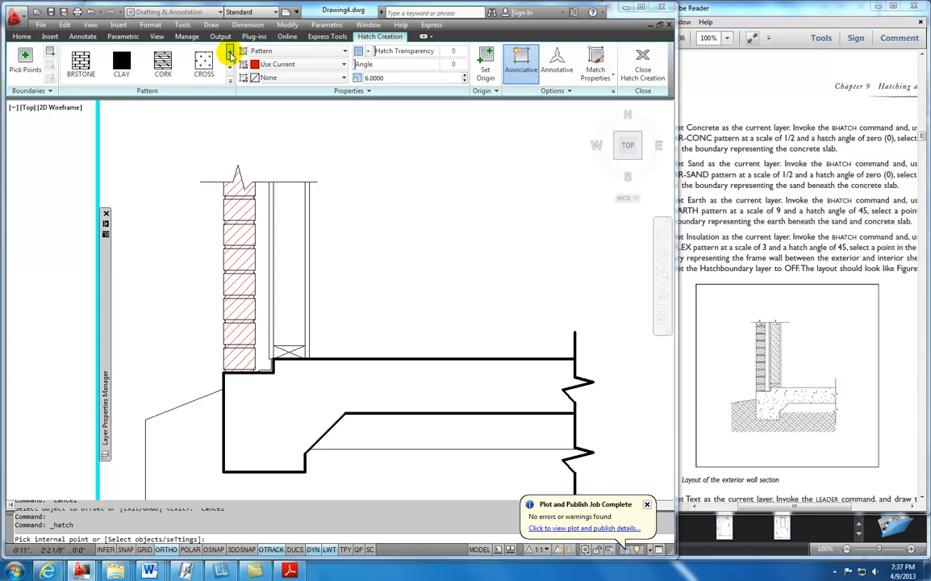
pyautogui.click(230, 55)
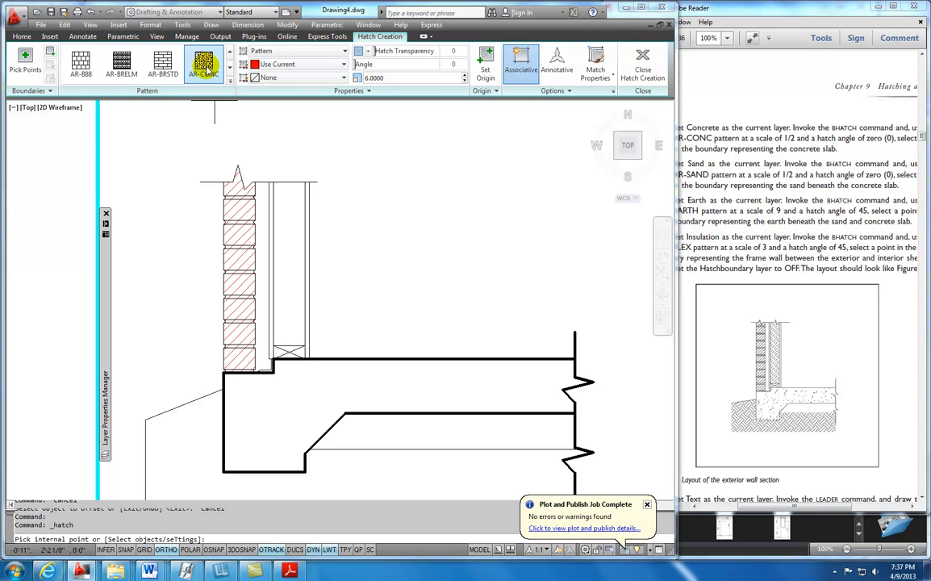
pyautogui.click(206, 68)
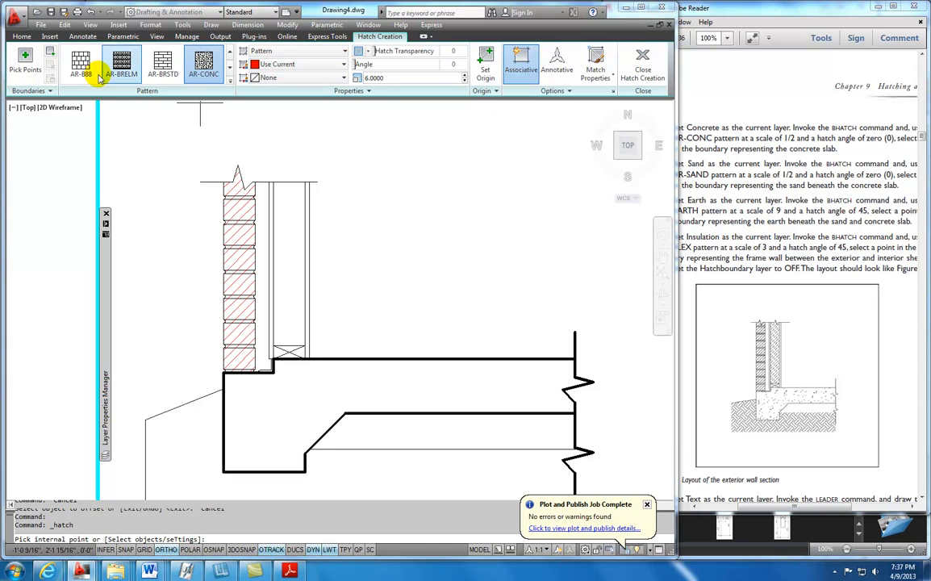
# - Hatch the concrete slab and footing with AR-CONC, using ByLayer colour and a scale of 0.5
pyautogui.click(343, 64)
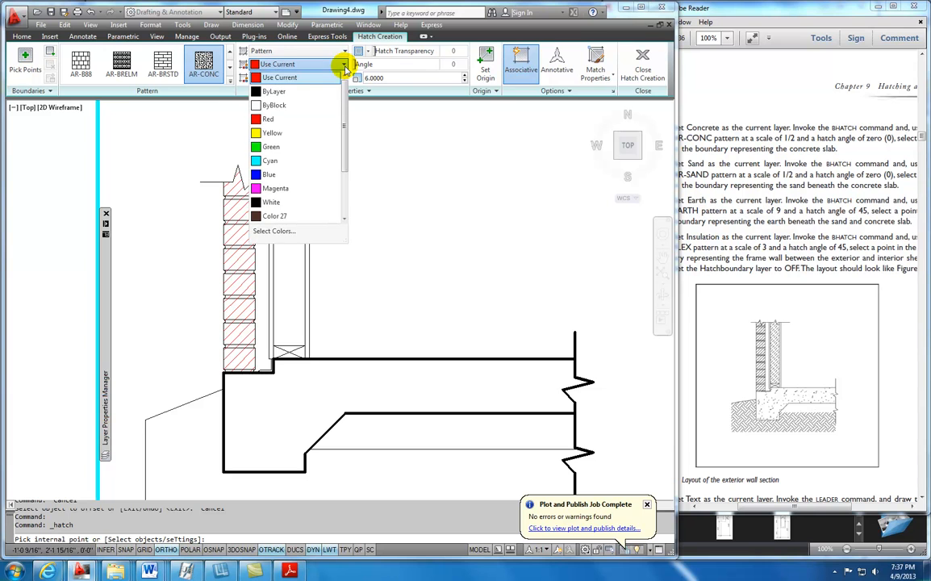
pyautogui.click(272, 91)
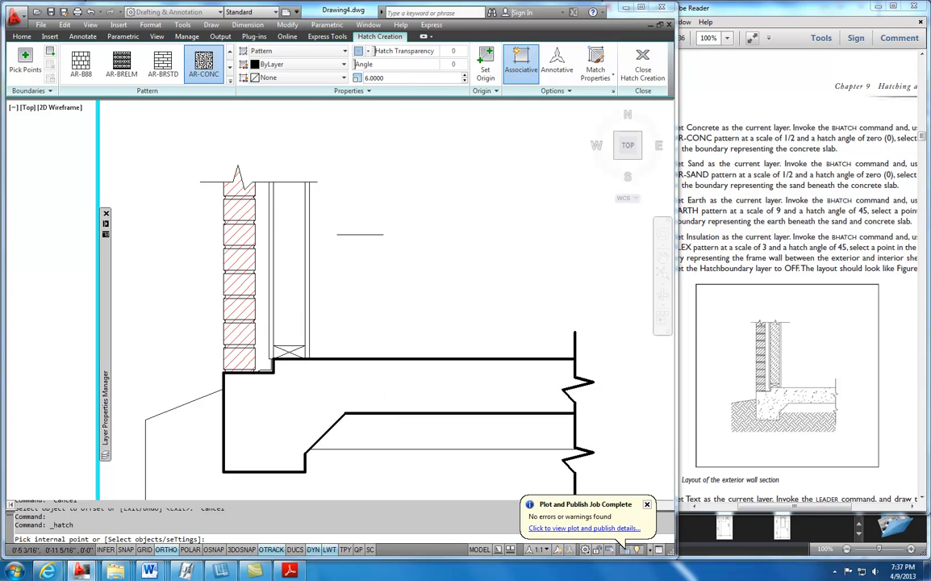
pyautogui.click(385, 79)
pyautogui.write('.5')
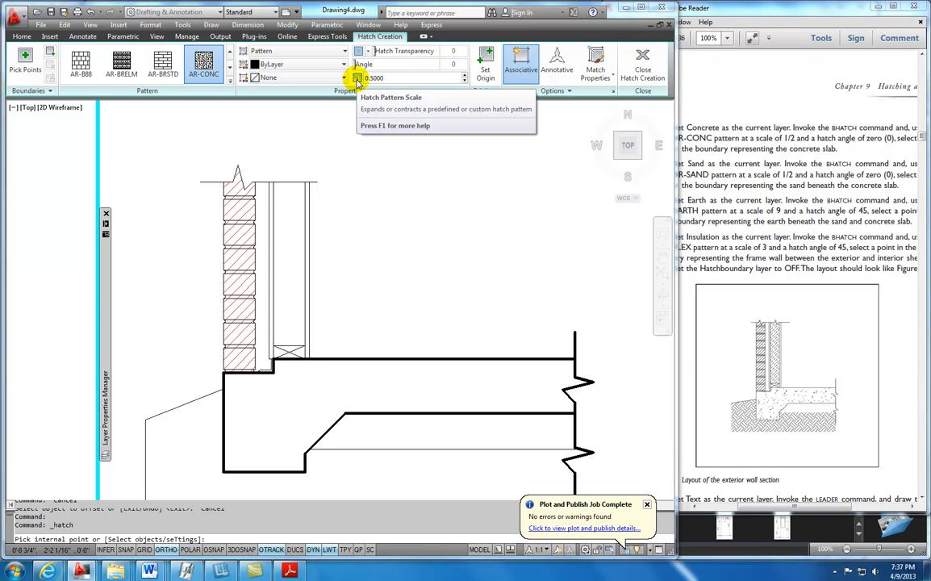
pyautogui.moveTo(336, 391)
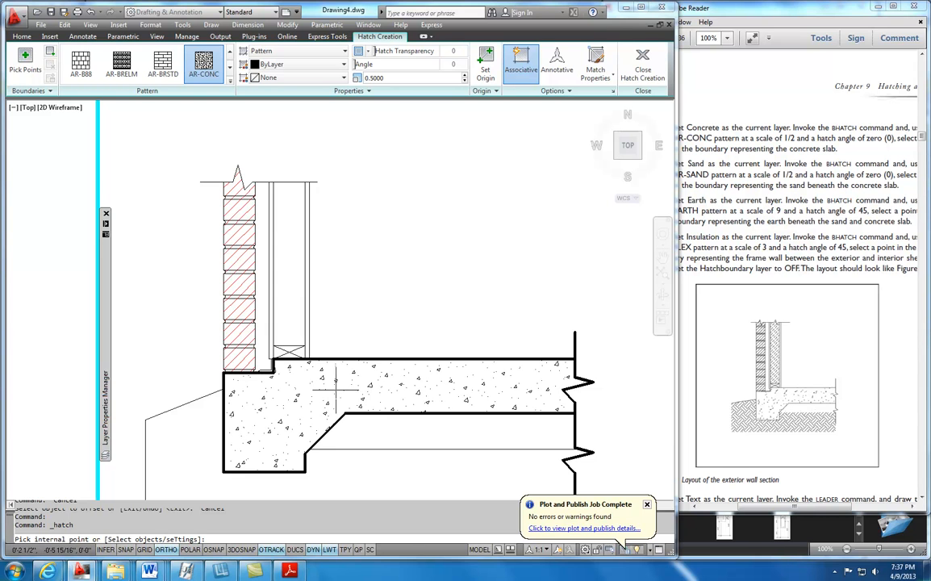
pyautogui.click(336, 391)
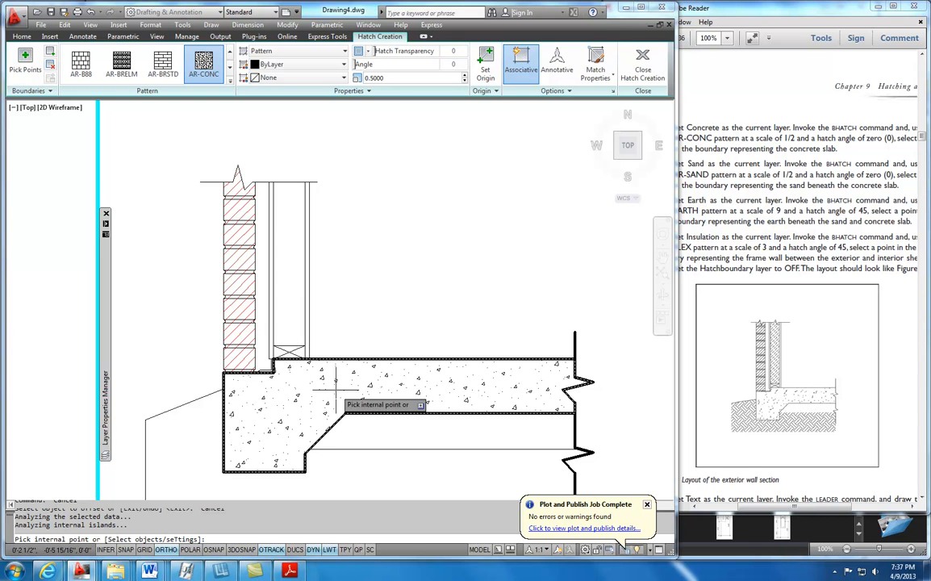
pyautogui.click(643, 70)
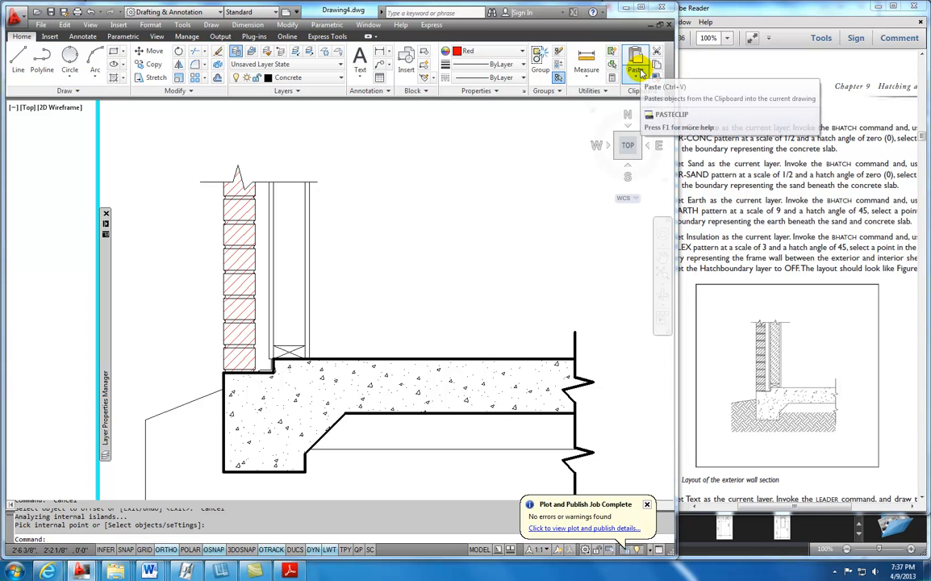
# - Make Sand the current layer and start a new hatch with the AR-SAND pattern
pyautogui.click(341, 79)
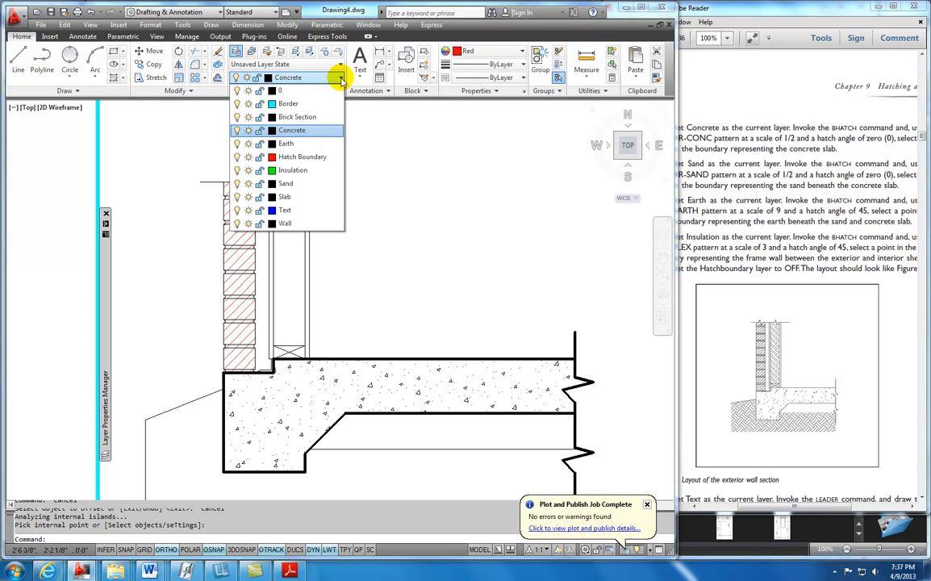
pyautogui.click(299, 185)
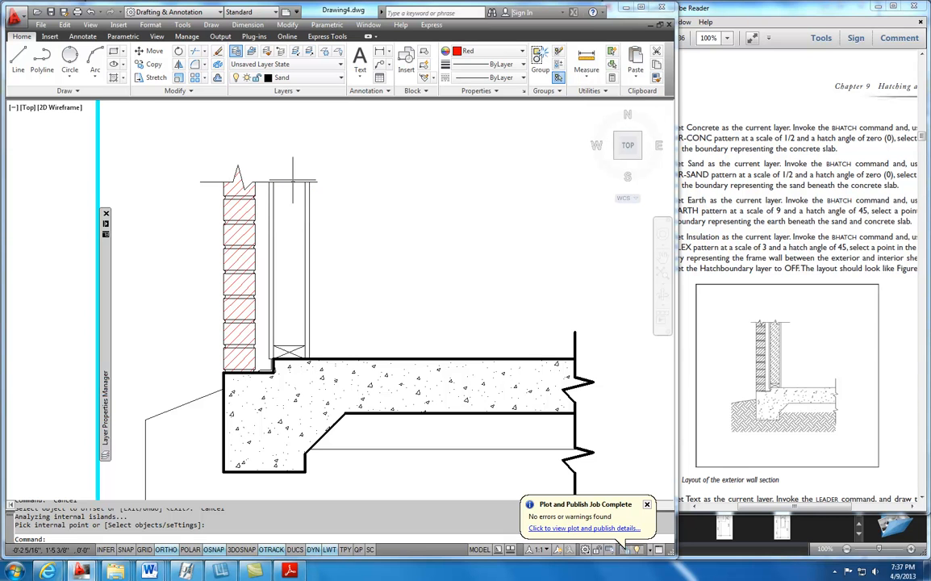
pyautogui.click(113, 77)
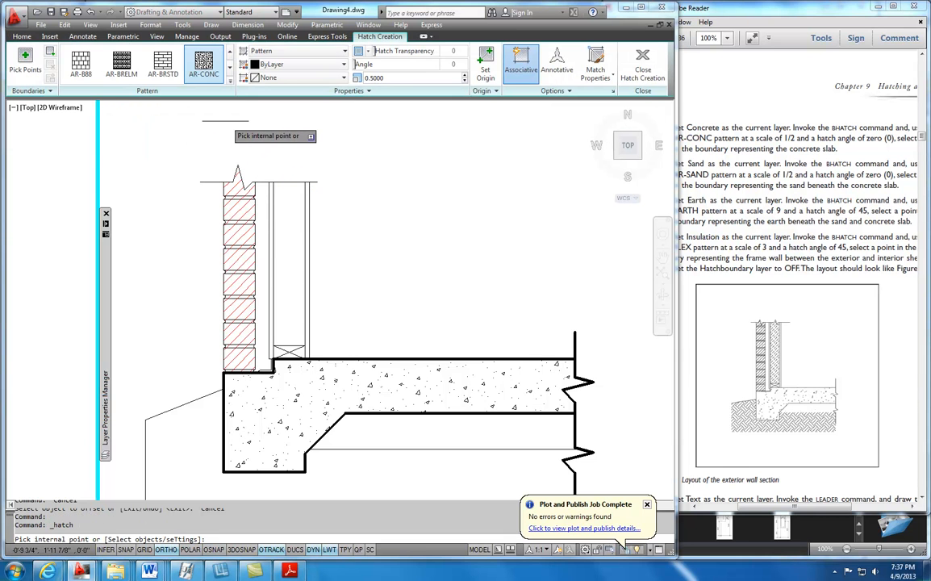
pyautogui.click(229, 69)
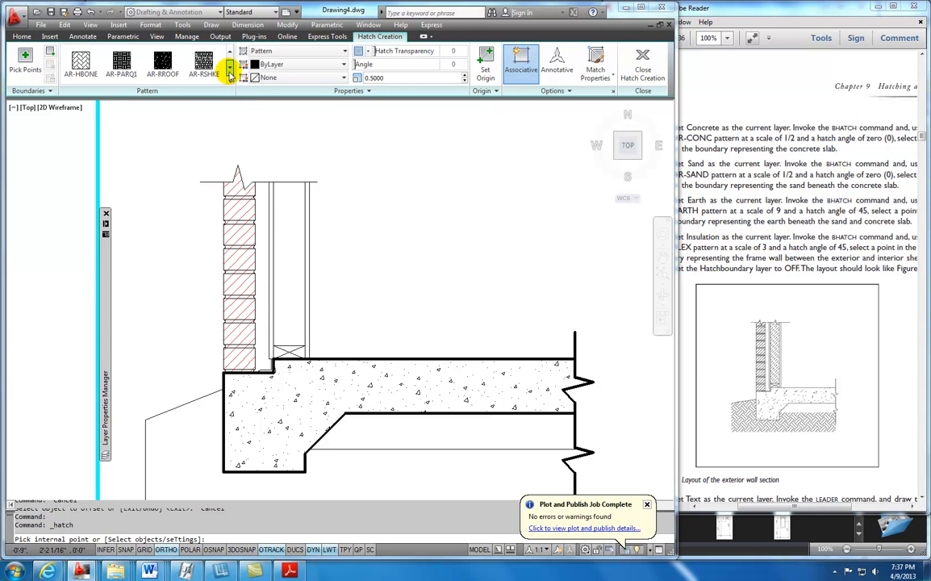
pyautogui.click(229, 69)
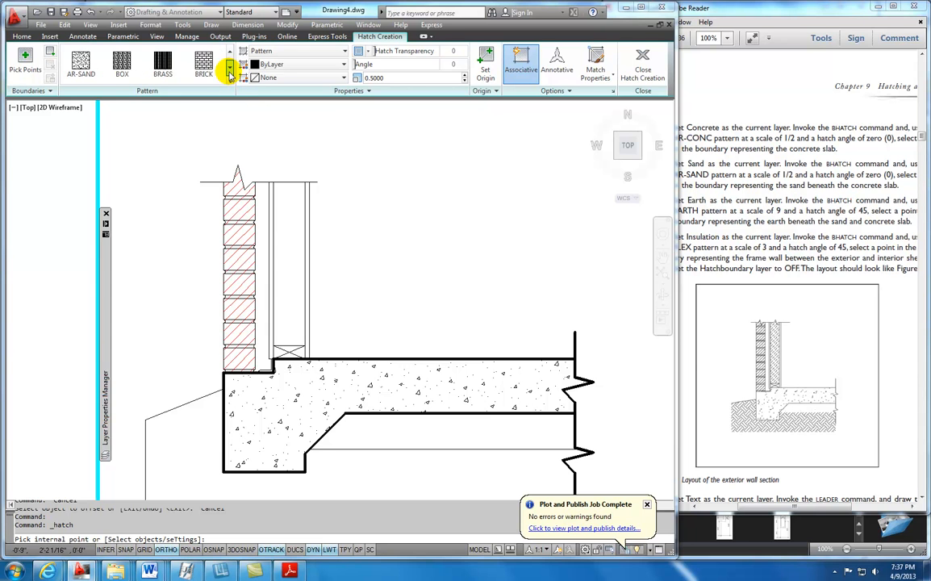
pyautogui.click(81, 63)
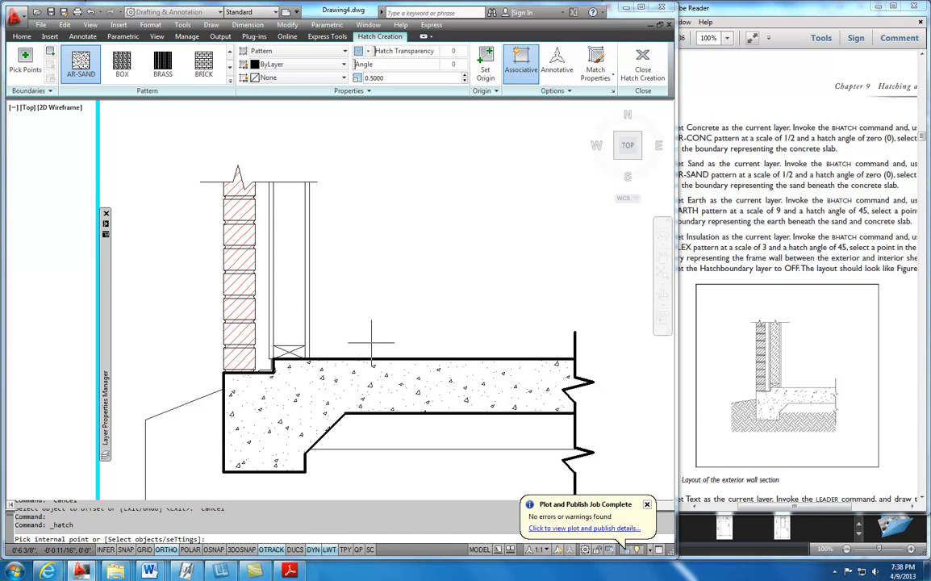
# - Try the AR-SAND hatch at scale 0.5 on the area beneath the concrete slab and erase it
pyautogui.click(408, 438)
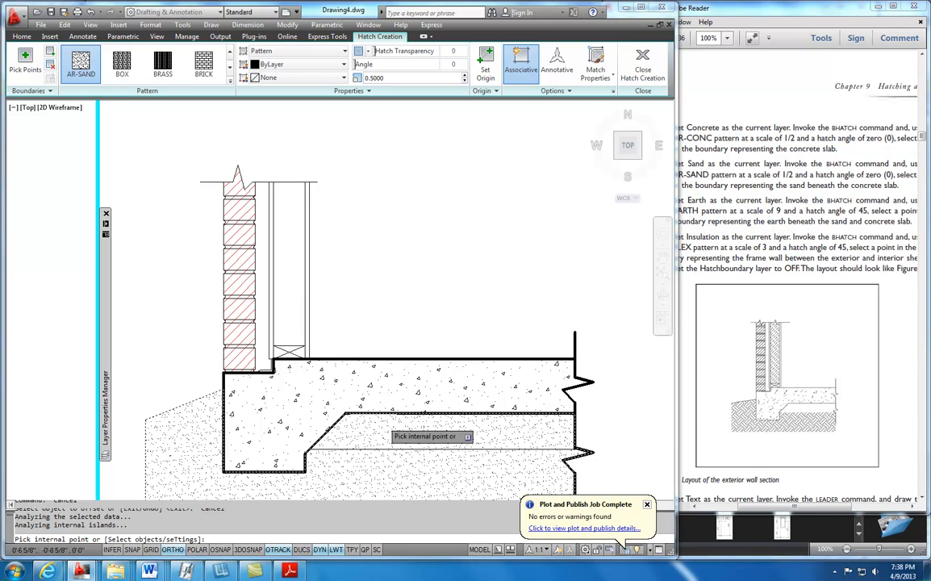
pyautogui.moveTo(470, 411)
pyautogui.mouseDown(button='middle')
pyautogui.moveTo(459, 357)
pyautogui.moveTo(405, 270)
pyautogui.mouseUp(button='middle')
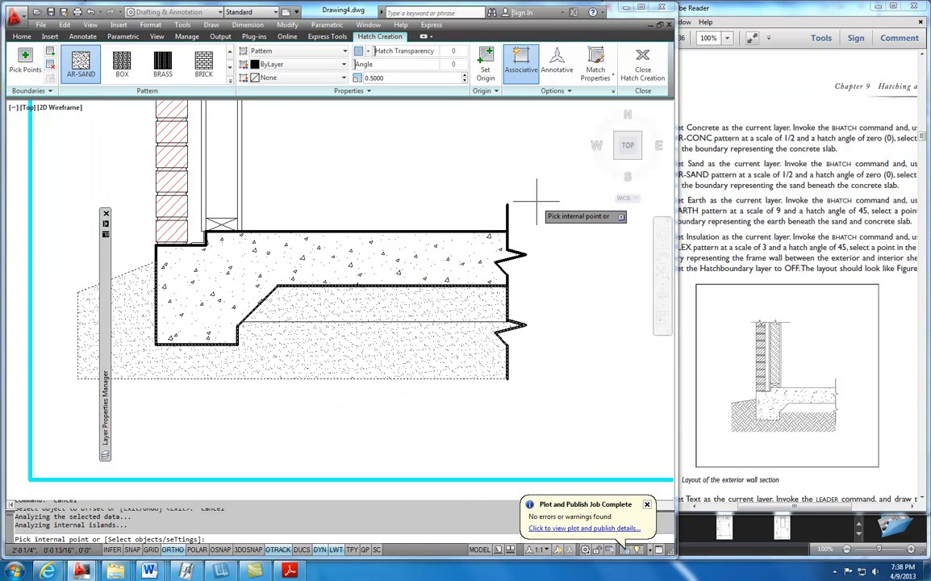
pyautogui.press('Escape')
pyautogui.press('Escape')
pyautogui.click(353, 309)
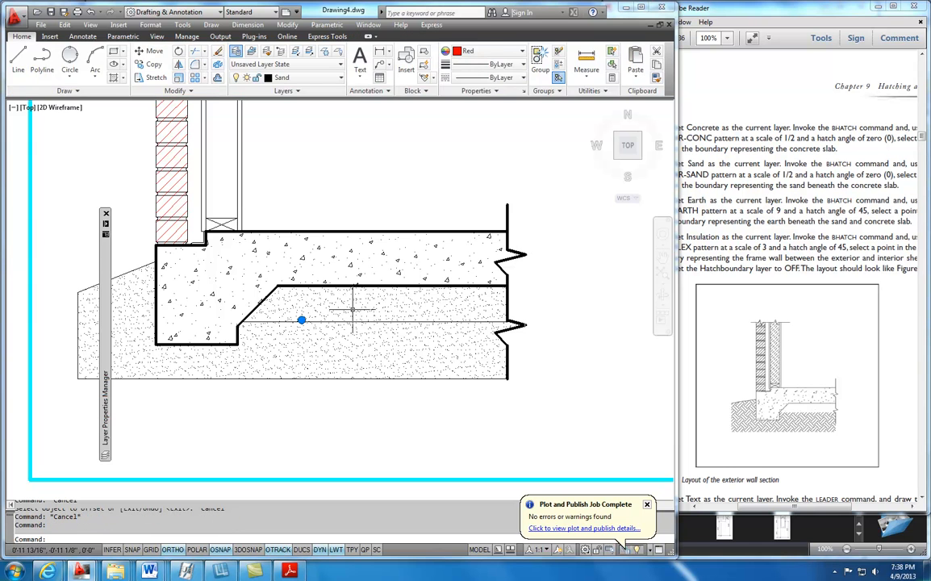
pyautogui.press('Delete')
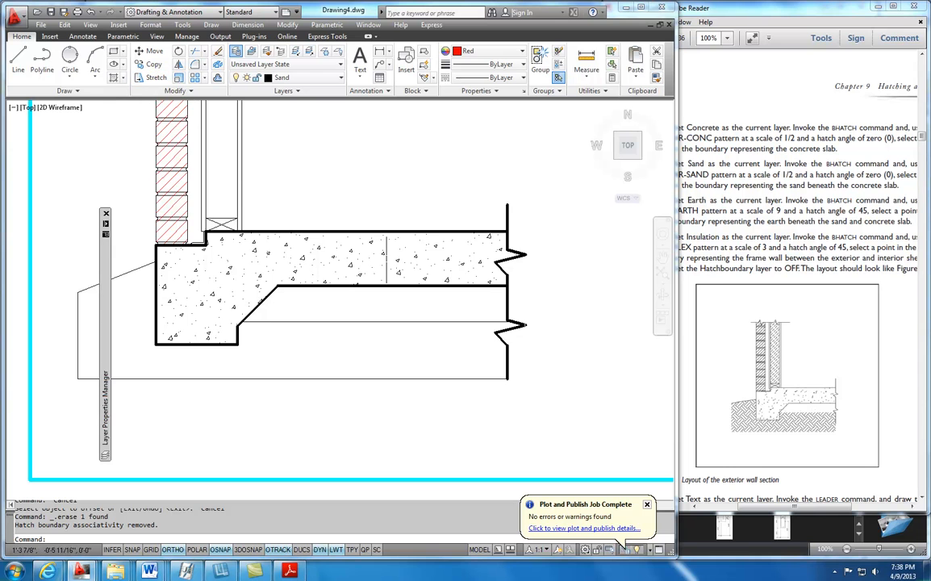
# - Close the Layer Properties Manager palette that covers the area around the footing and slab
pyautogui.scroll(1, 363, 315)
pyautogui.scroll(1, 374, 303)
pyautogui.moveTo(374, 307)
pyautogui.mouseDown(button='middle')
pyautogui.moveTo(389, 277)
pyautogui.moveTo(358, 284)
pyautogui.mouseUp(button='middle')
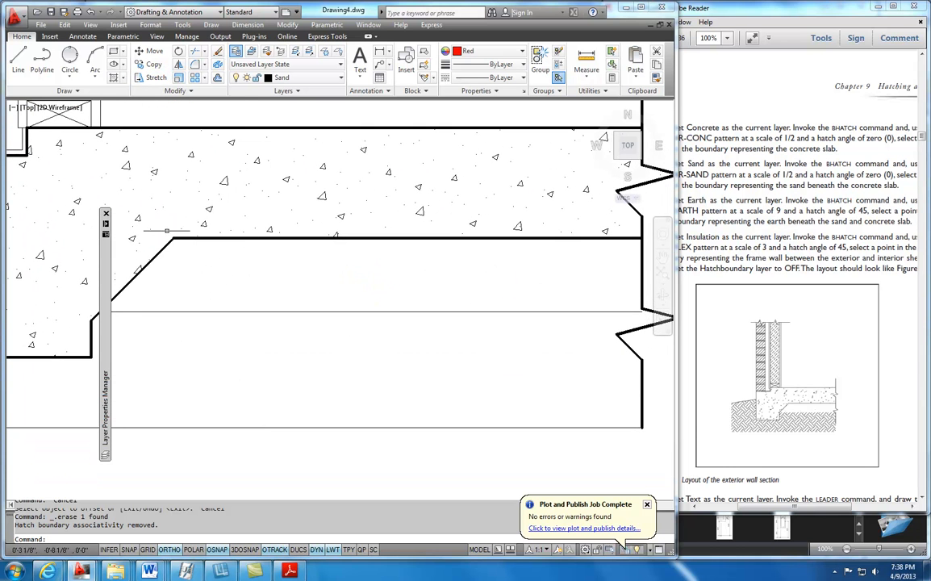
pyautogui.click(106, 213)
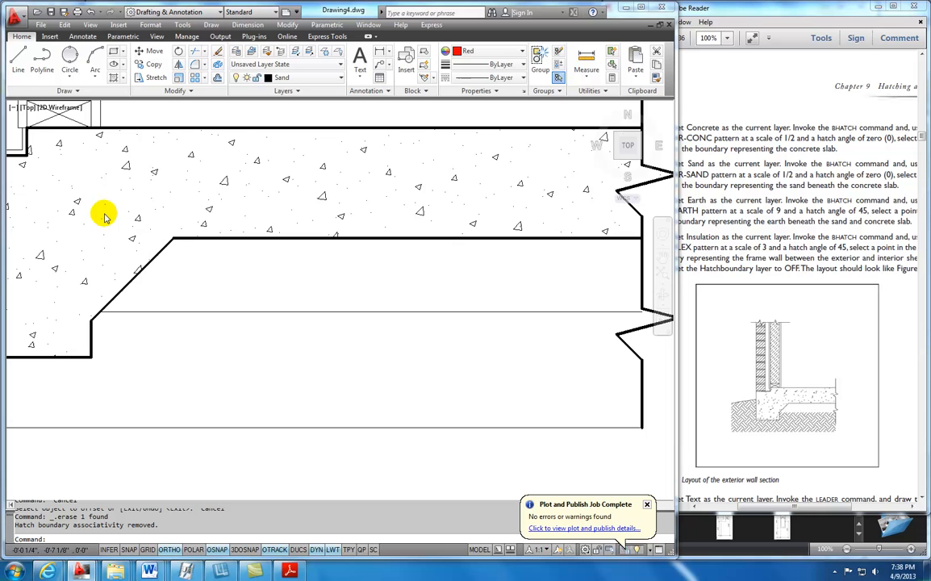
# - Retry the AR-SAND hatch inside the strip directly under the slab and erase it again
pyautogui.click(114, 78)
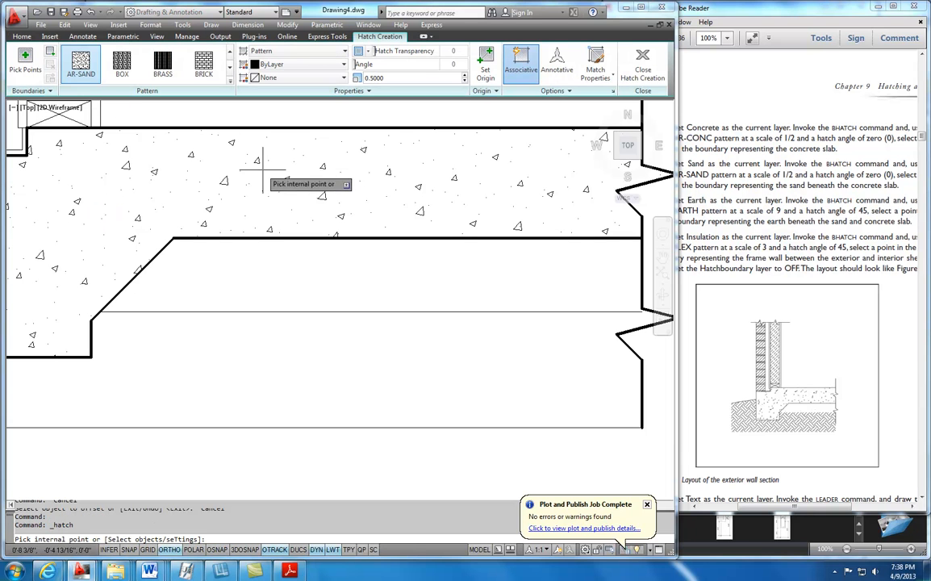
pyautogui.click(321, 274)
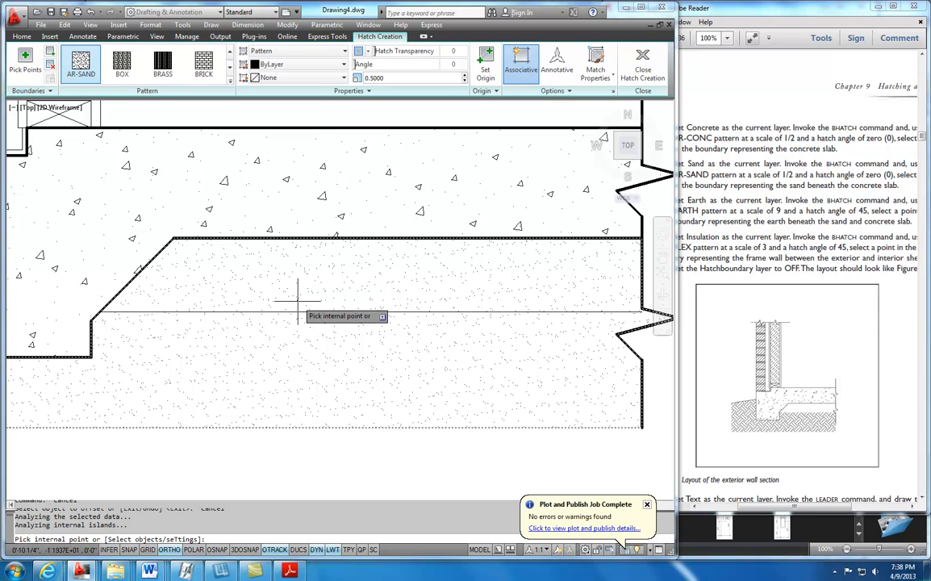
pyautogui.press('Escape')
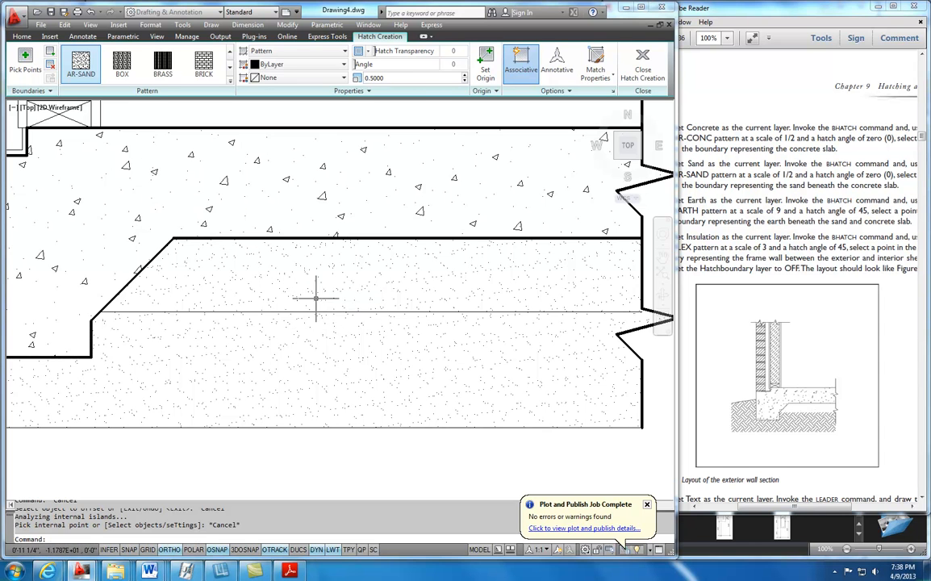
pyautogui.click(266, 299)
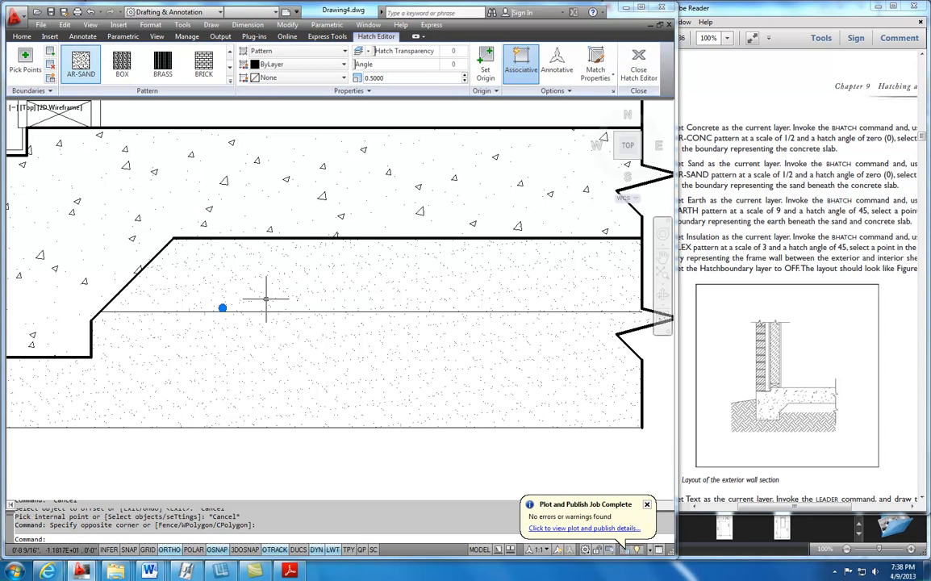
pyautogui.press('Delete')
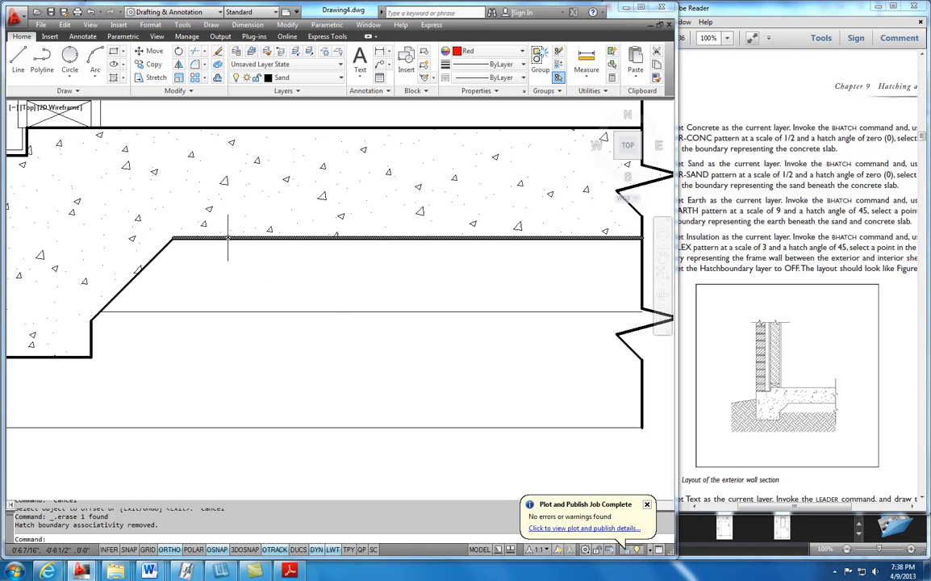
# - Stretch the right endpoint of the sand layer's lower boundary line to the nearest point on the break line
pyautogui.scroll(5, 640, 317)
pyautogui.moveTo(637, 313); pyautogui.dragTo(429, 344, button='middle')
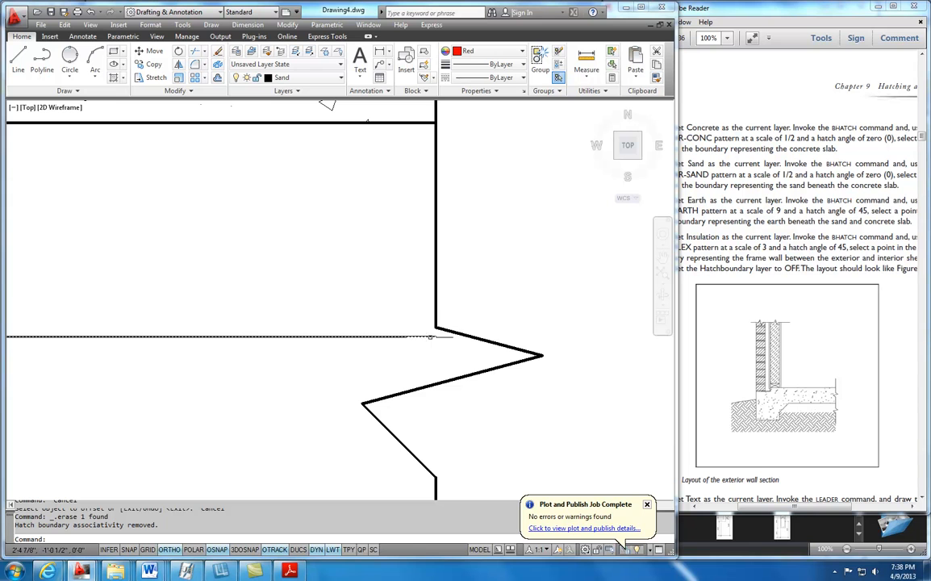
pyautogui.click(434, 338)
pyautogui.click(434, 337)
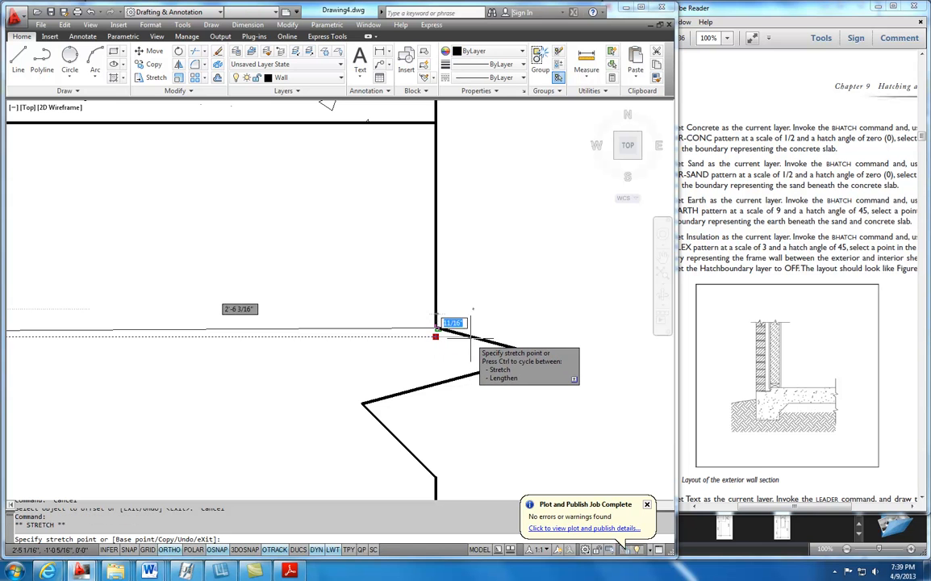
pyautogui.keyDown('shift'); pyautogui.rightClick(473, 334); pyautogui.keyUp('shift')
pyautogui.click(500, 302)
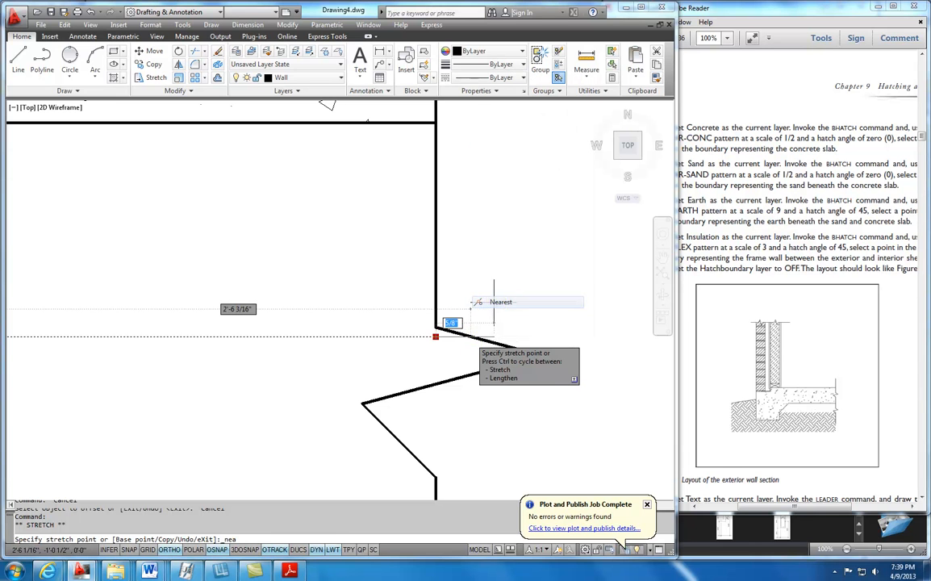
pyautogui.click(474, 337)
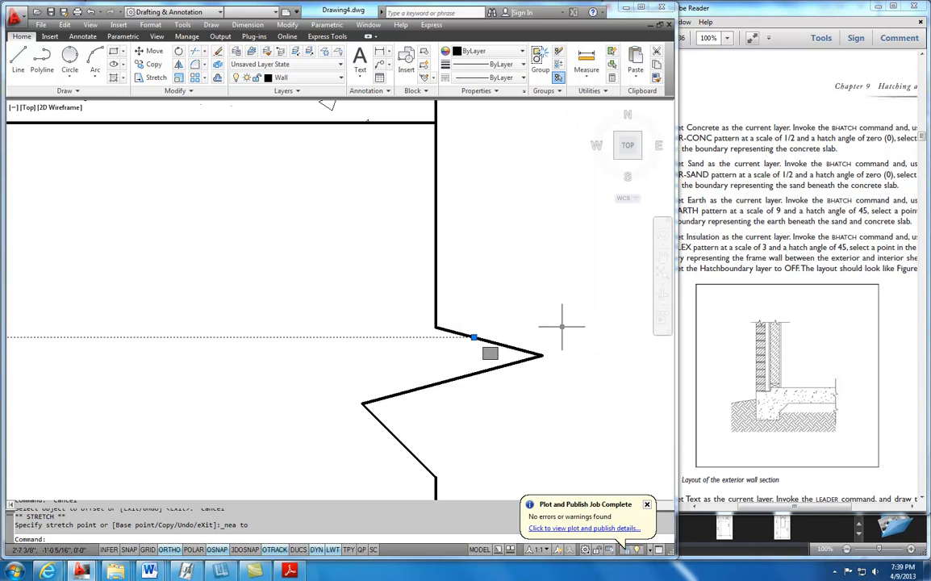
pyautogui.scroll(-3, 267, 276)
pyautogui.press('Escape')
# - Hatch the closed sand strip beneath the concrete slab with AR-SAND at scale 0.5
pyautogui.moveTo(242, 255)
pyautogui.mouseDown(button='middle')
pyautogui.moveTo(525, 270)
pyautogui.moveTo(483, 276)
pyautogui.mouseUp(button='middle')
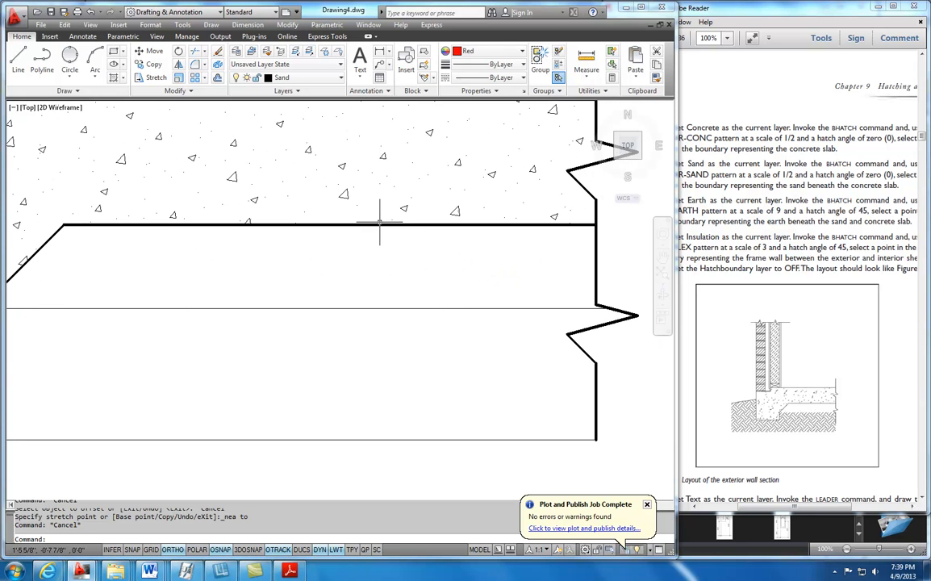
pyautogui.click(113, 78)
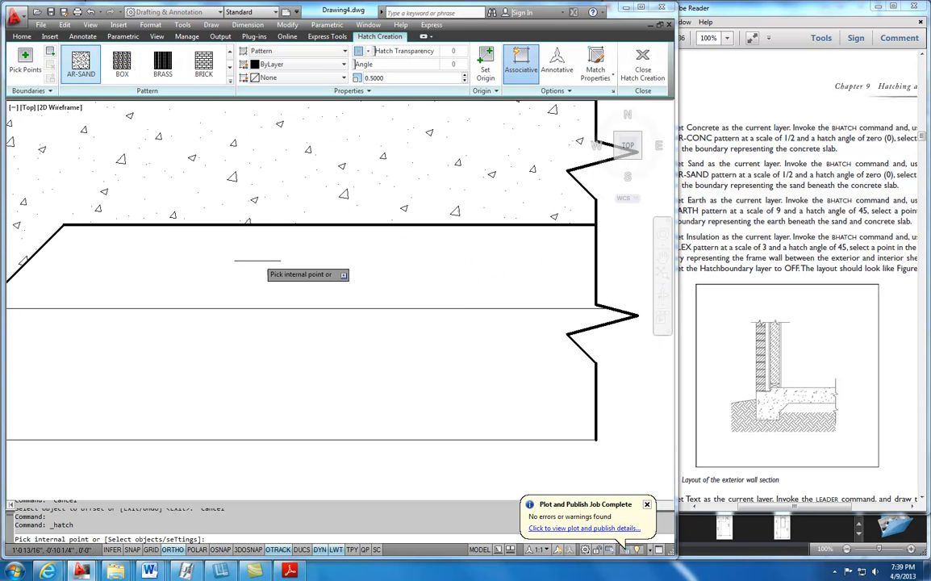
pyautogui.click(260, 264)
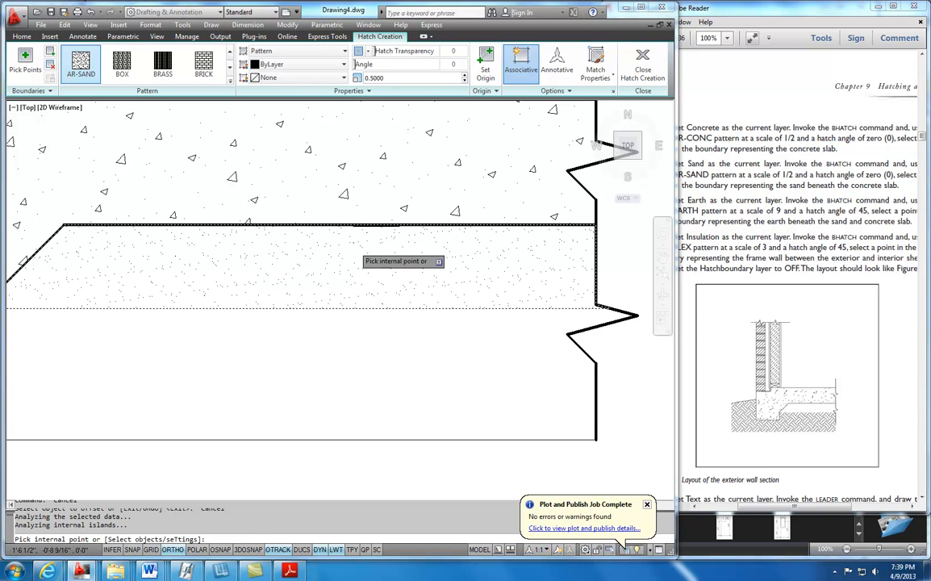
pyautogui.click(646, 56)
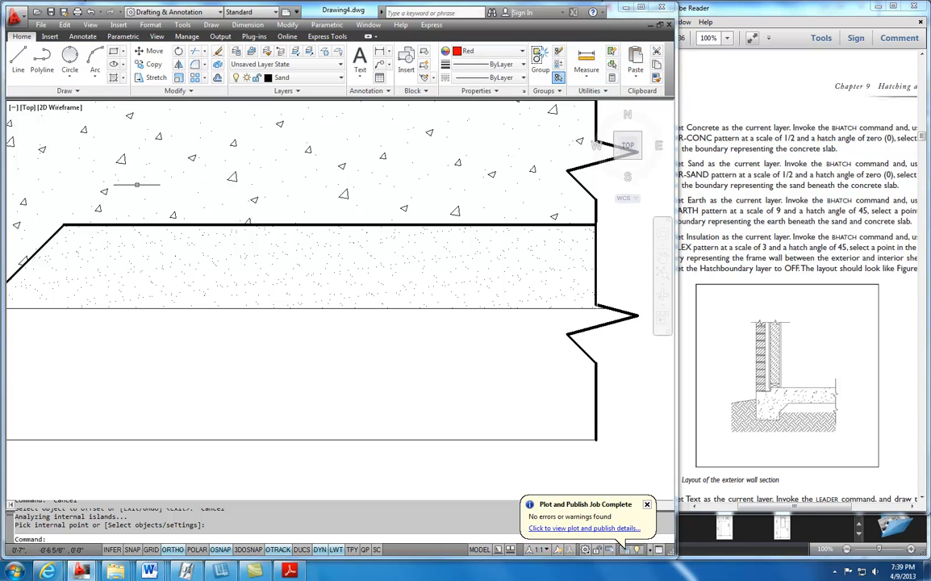
# - Make Earth the current layer and start a hatch with the EARTH pattern
pyautogui.click(335, 79)
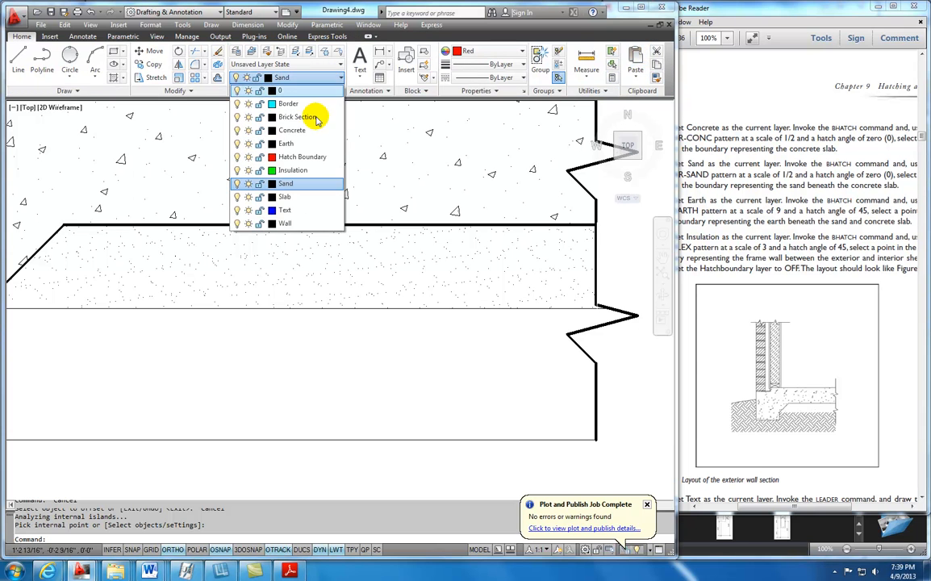
pyautogui.click(302, 145)
pyautogui.click(111, 67)
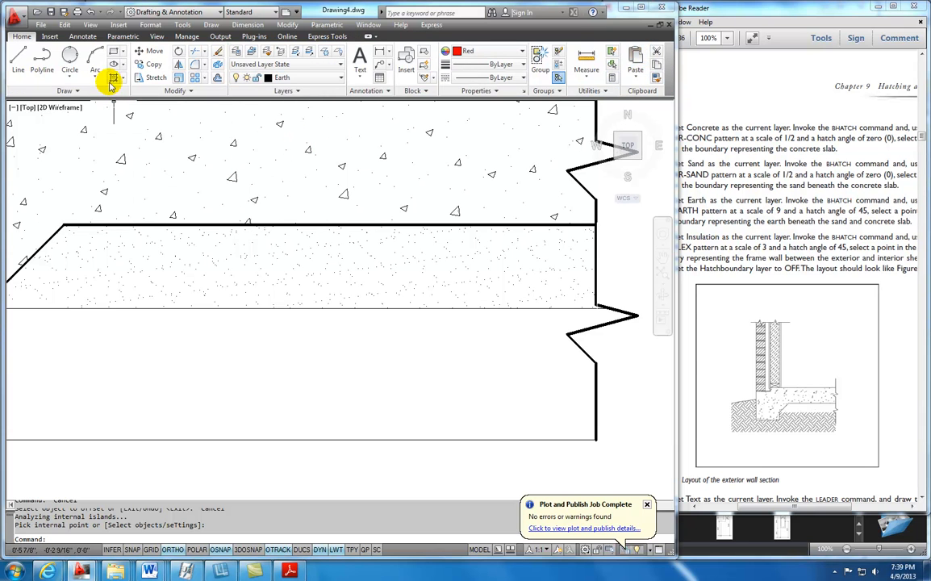
pyautogui.scroll(-5, 226, 315)
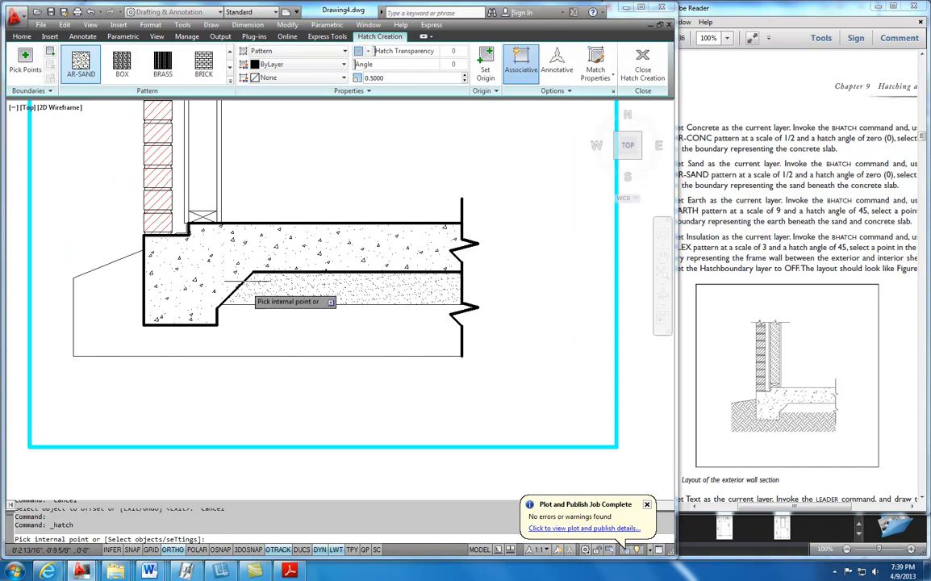
pyautogui.click(231, 71)
pyautogui.click(231, 71)
pyautogui.click(231, 71)
pyautogui.click(231, 71)
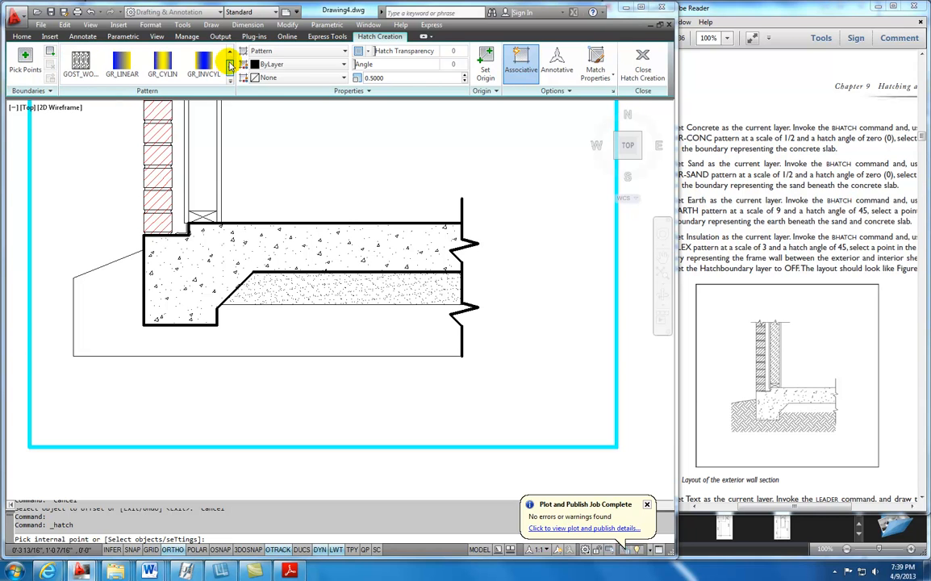
pyautogui.click(230, 53)
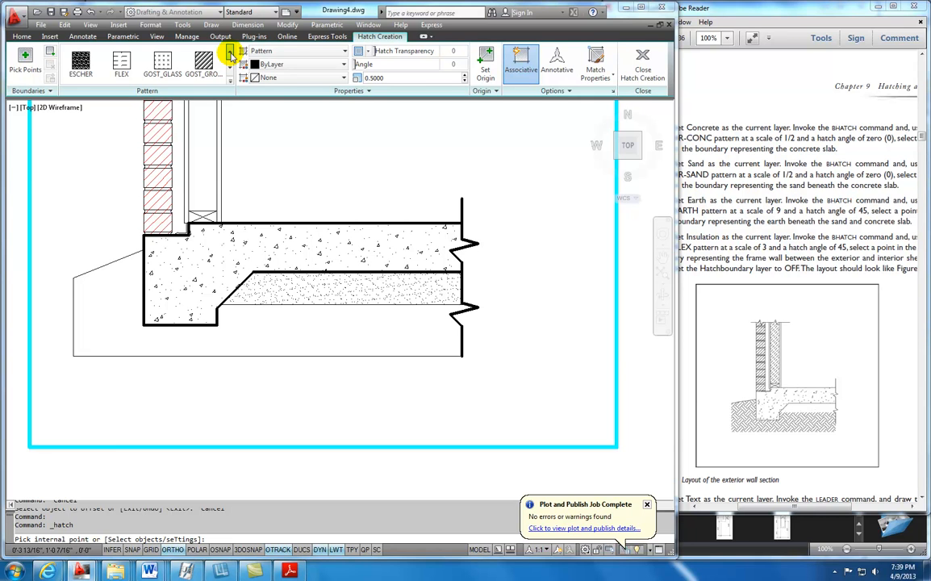
pyautogui.click(230, 53)
pyautogui.click(203, 63)
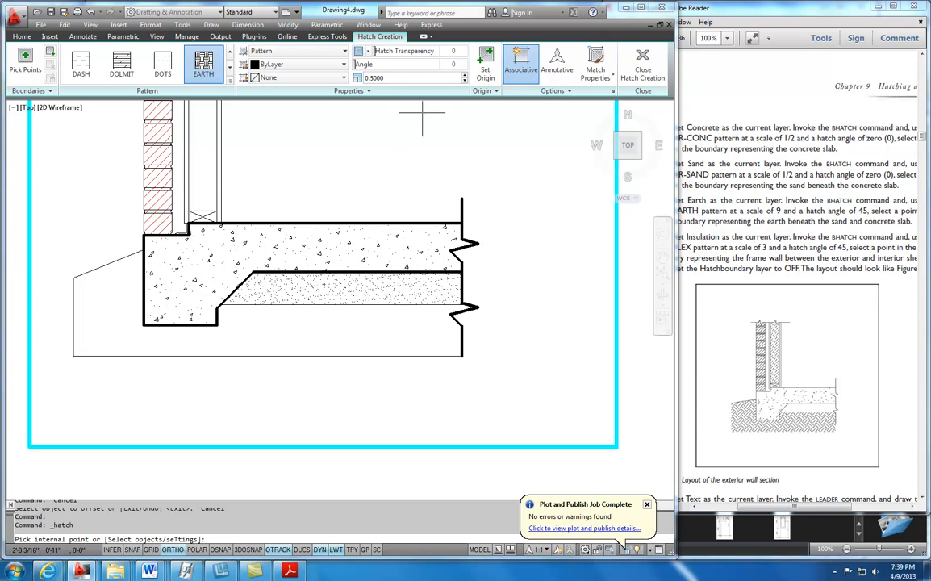
# - Hatch the ground area around the footing and beneath the sand with the EARTH pattern at scale 9 and angle 45
pyautogui.click(399, 78)
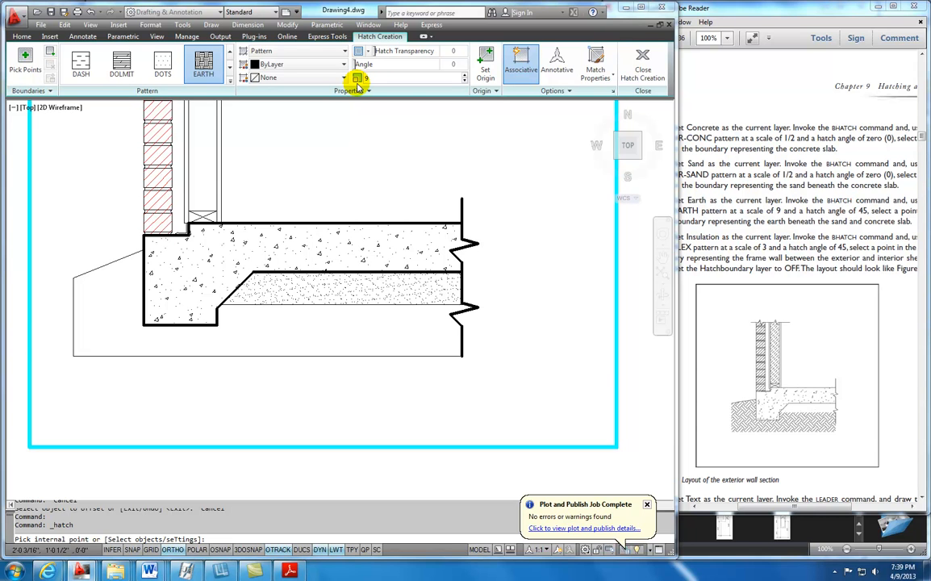
pyautogui.write('9')
pyautogui.press('Return')
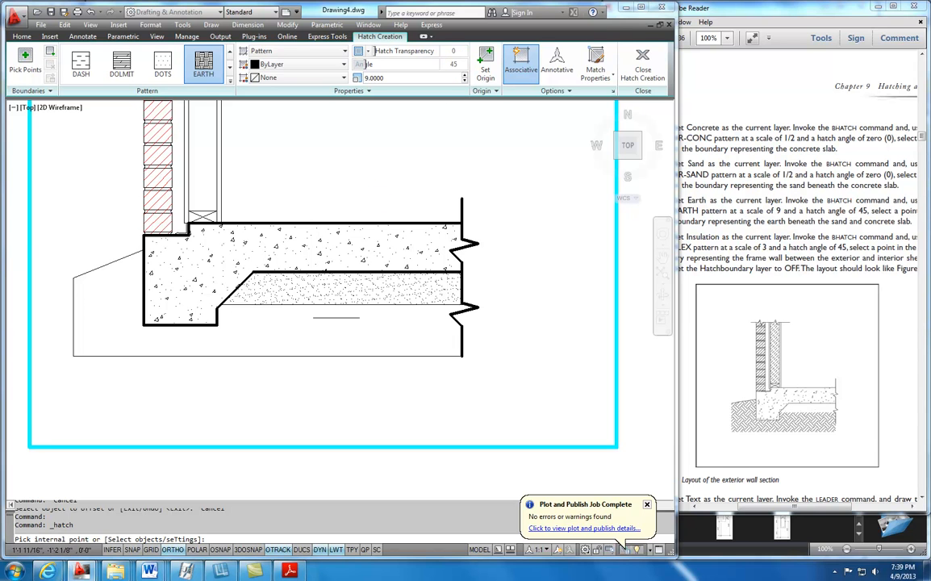
pyautogui.click(324, 335)
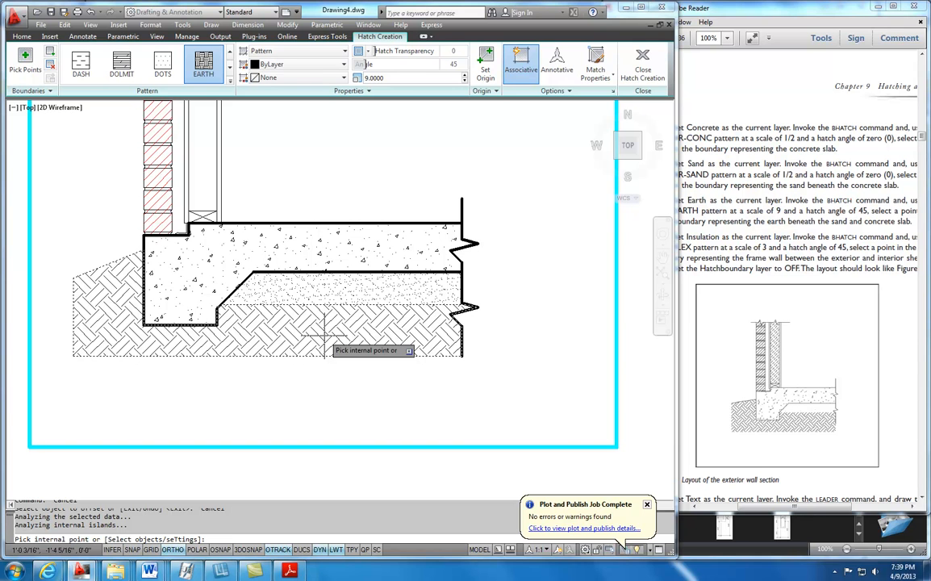
pyautogui.click(643, 66)
pyautogui.scroll(-4, 397, 295)
pyautogui.moveTo(396, 306); pyautogui.dragTo(365, 330, button='middle')
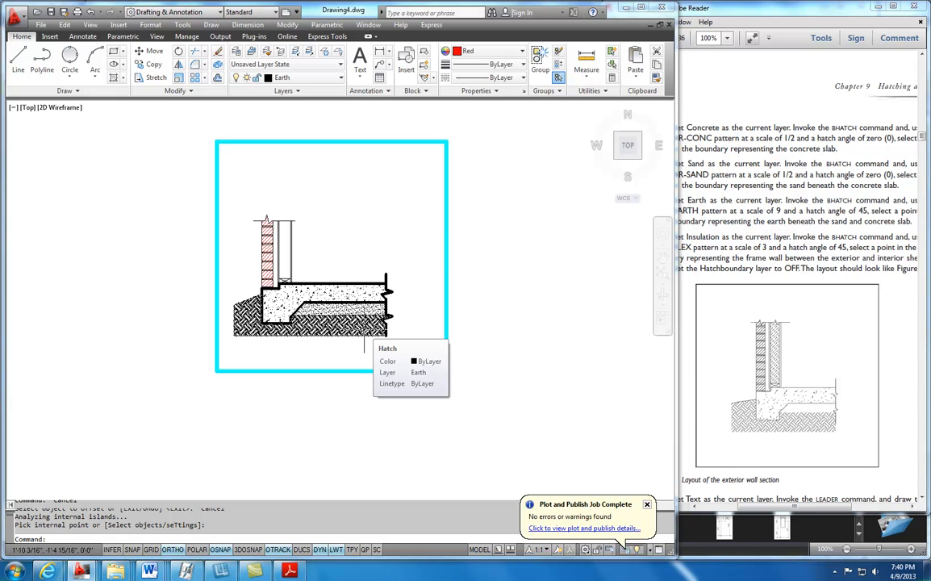
pyautogui.moveTo(364, 345); pyautogui.dragTo(392, 356, button='middle')
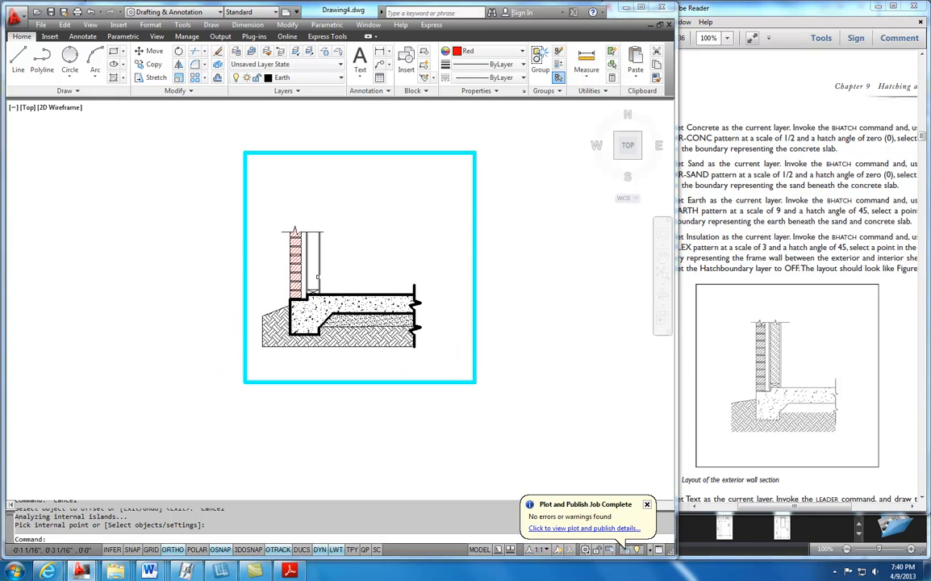
# - Modify the Standard dimension style to use an overall scale of 6
pyautogui.click(84, 37)
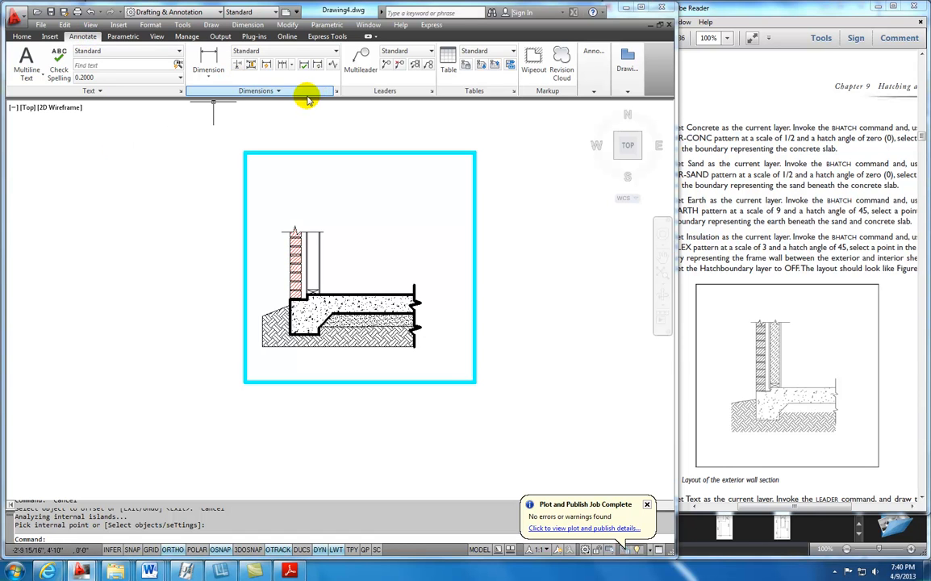
pyautogui.click(336, 92)
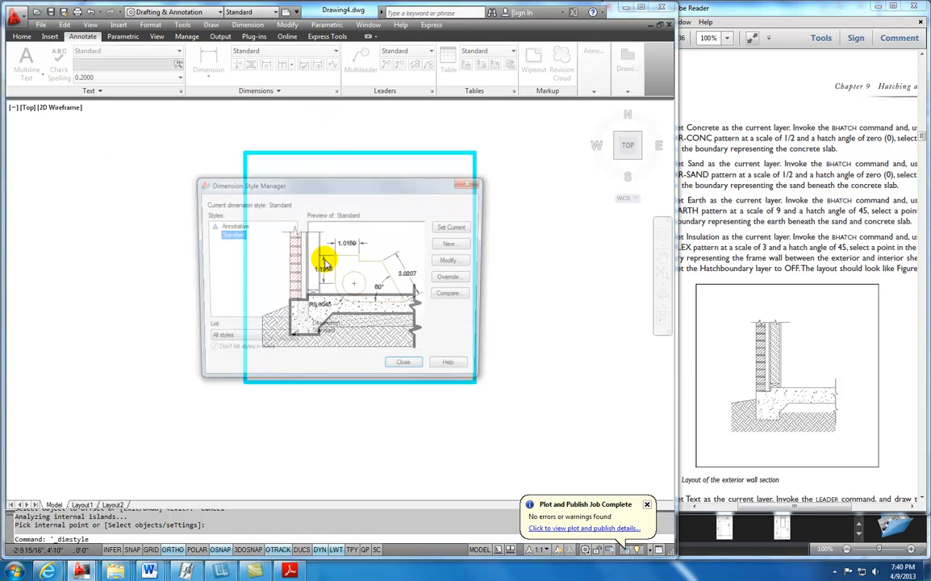
pyautogui.click(454, 263)
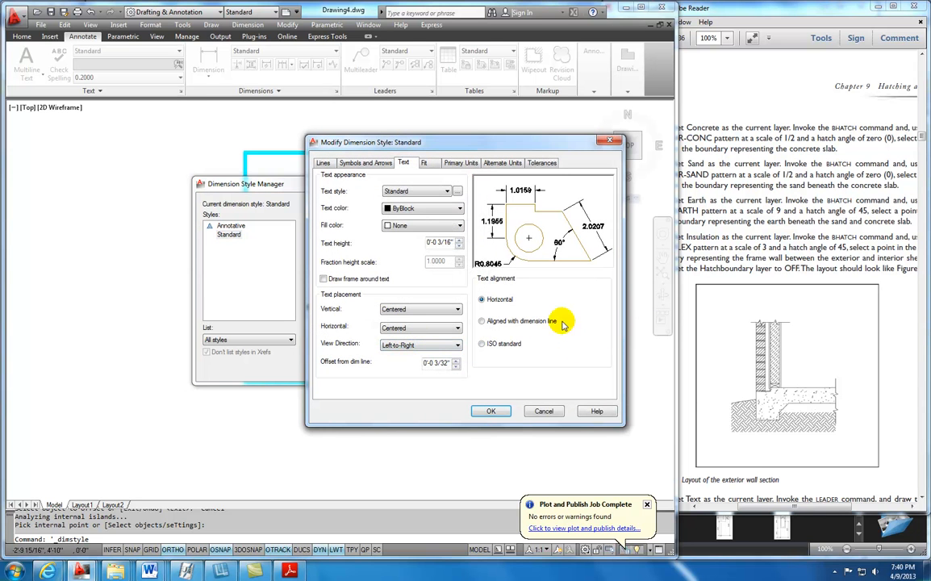
pyautogui.click(426, 164)
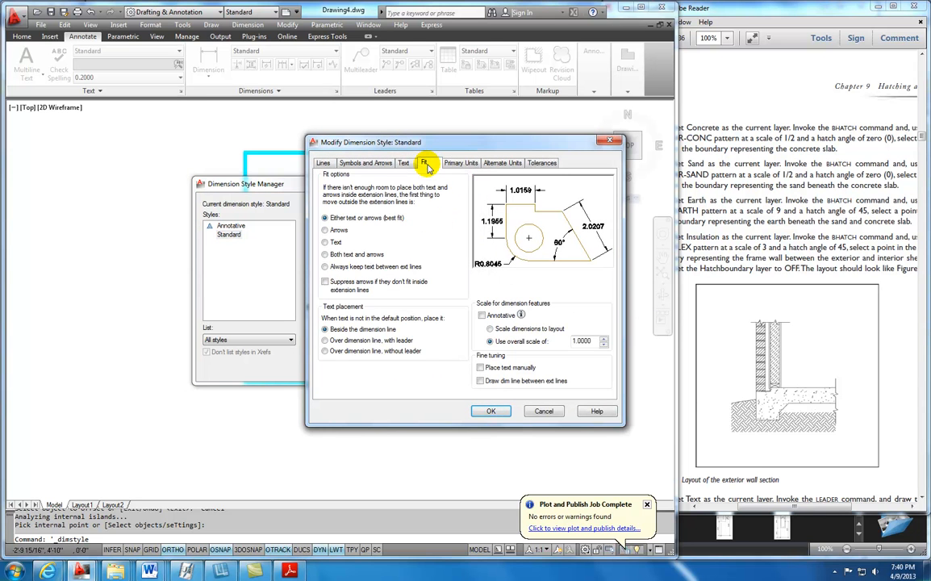
pyautogui.doubleClick(584, 341)
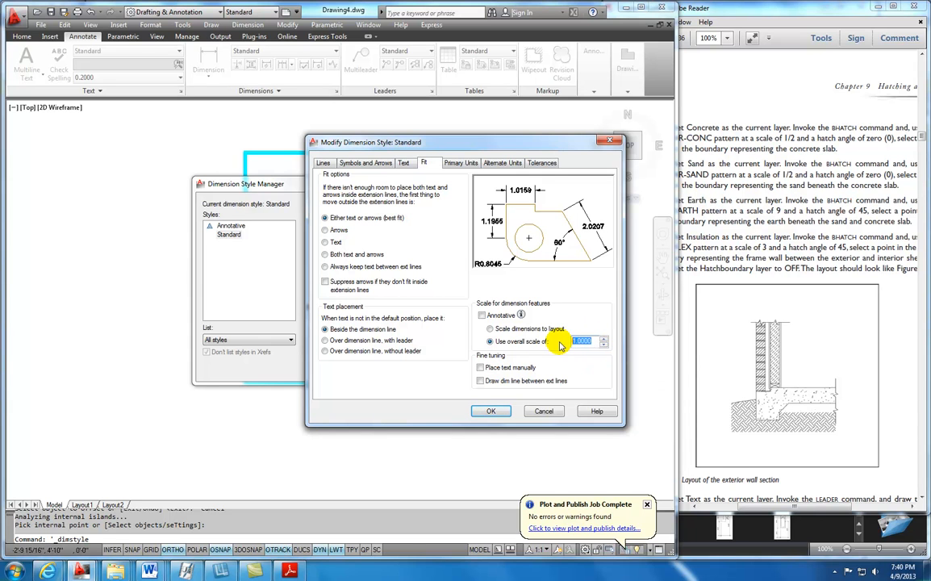
pyautogui.write('6')
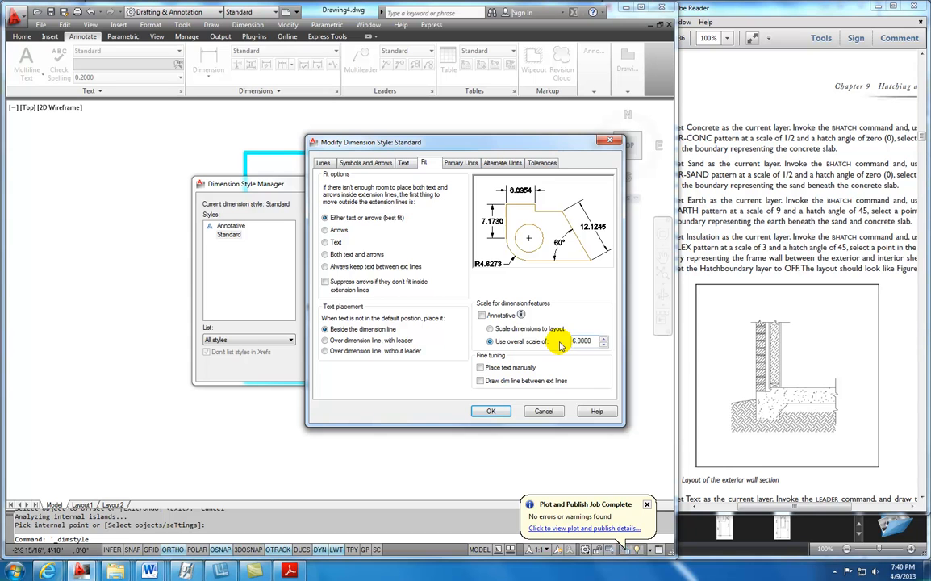
# - Set the Standard dimension style's primary unit format to Architectural and save the style
pyautogui.click(461, 162)
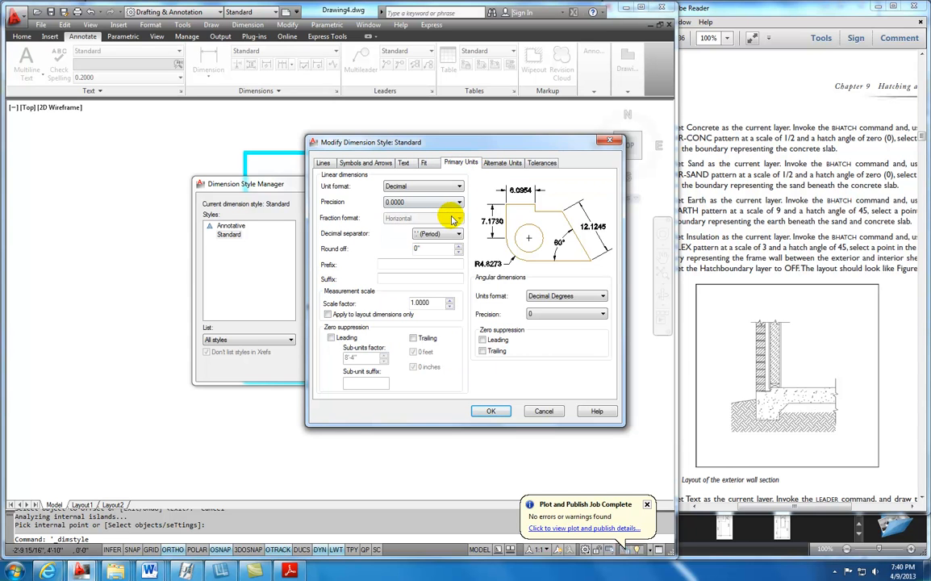
pyautogui.click(457, 188)
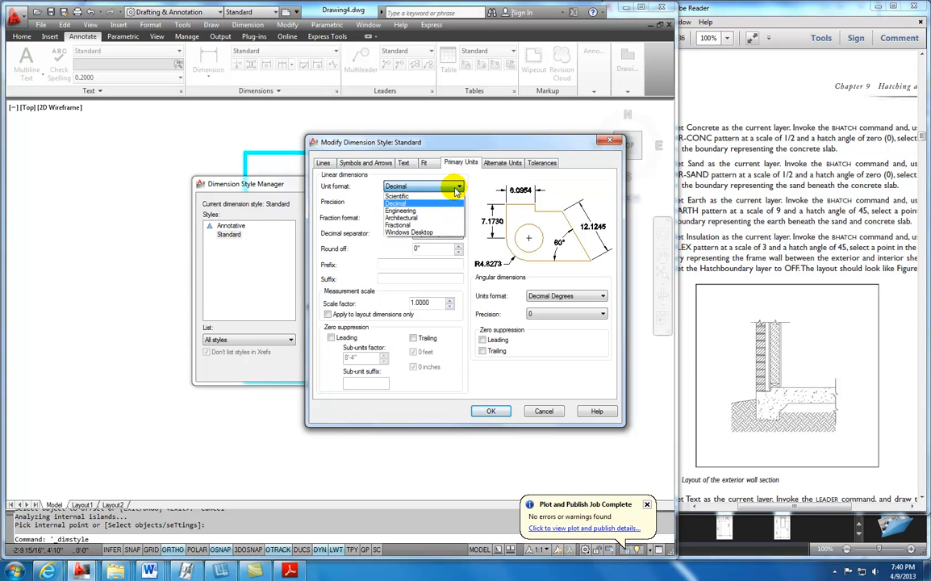
pyautogui.click(426, 218)
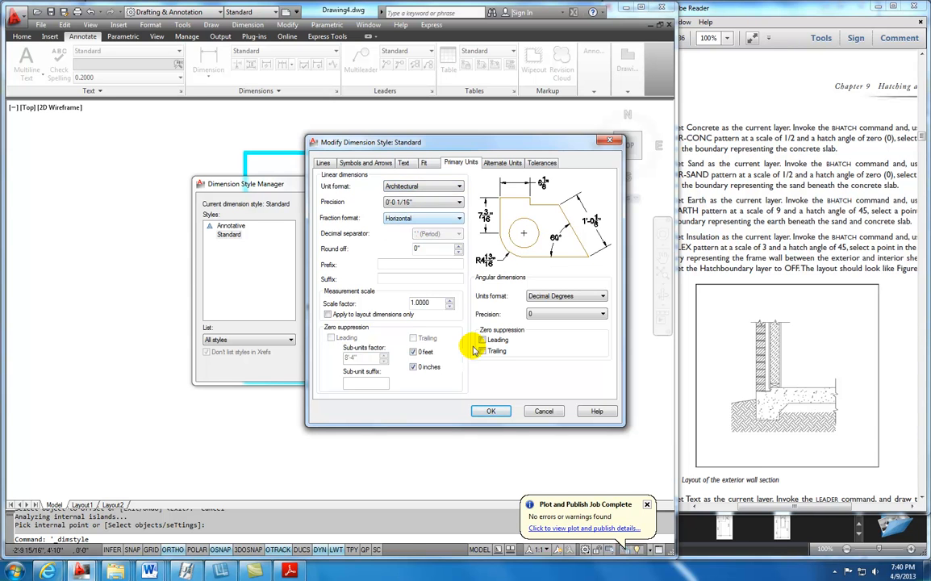
pyautogui.click(492, 411)
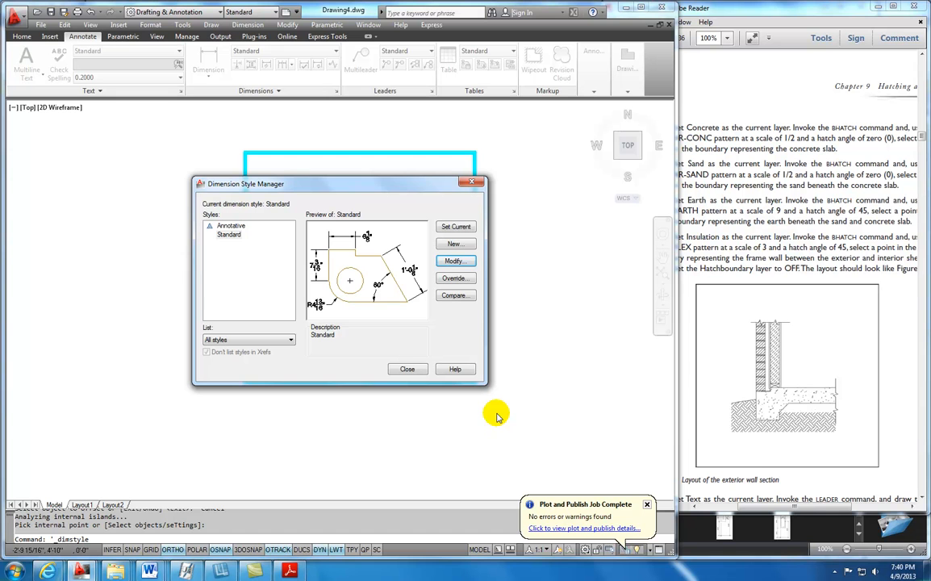
pyautogui.click(410, 373)
# - Add a vertical linear dimension for the concrete slab's thickness just outside the break line
pyautogui.moveTo(347, 329); pyautogui.dragTo(415, 334, button='middle')
pyautogui.scroll(3, 402, 342)
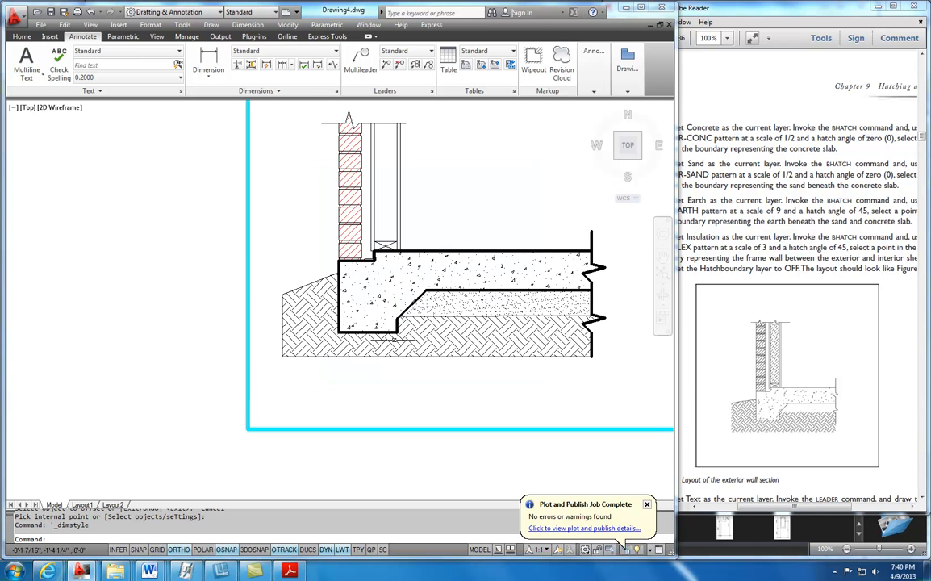
pyautogui.scroll(2, 436, 300)
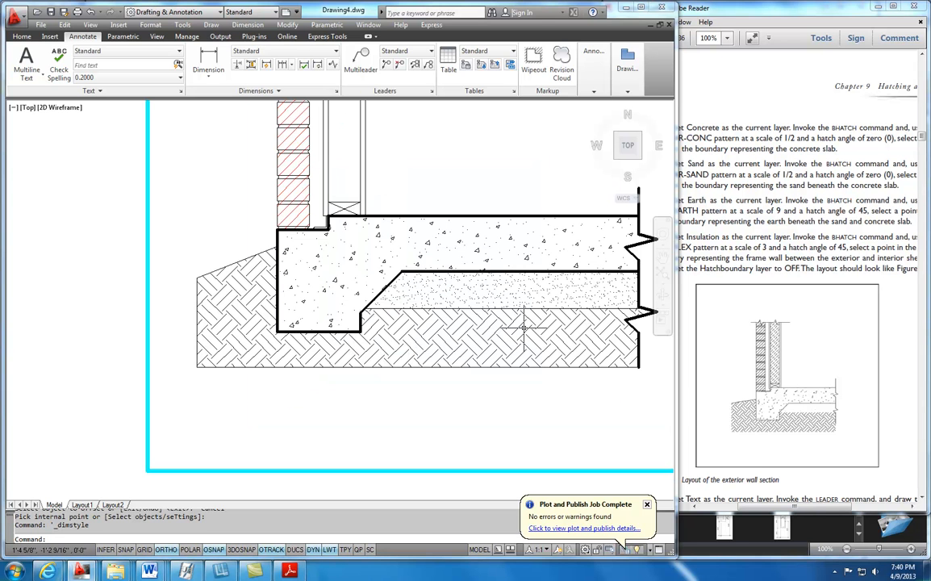
pyautogui.moveTo(605, 287); pyautogui.dragTo(432, 320, button='middle')
pyautogui.click(206, 54)
pyautogui.click(466, 250)
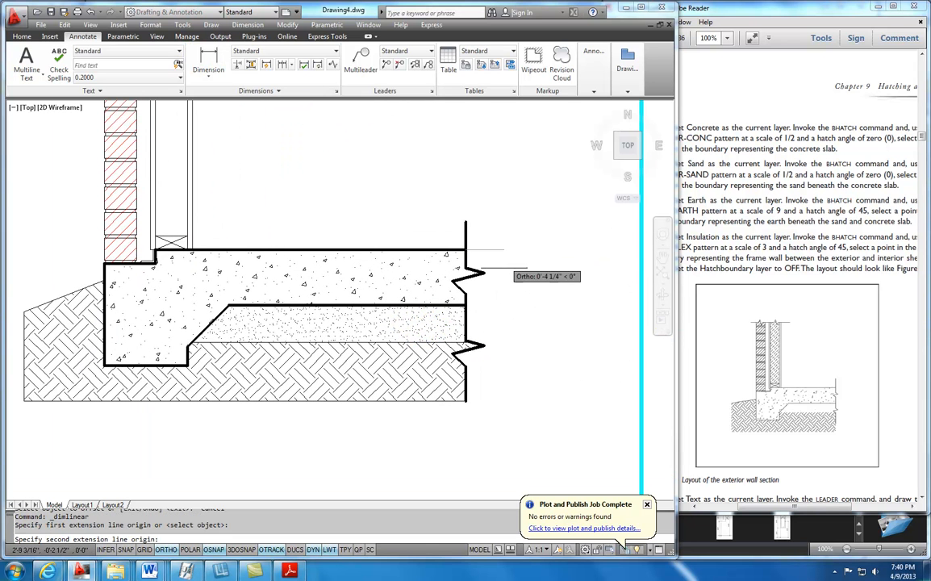
pyautogui.click(465, 306)
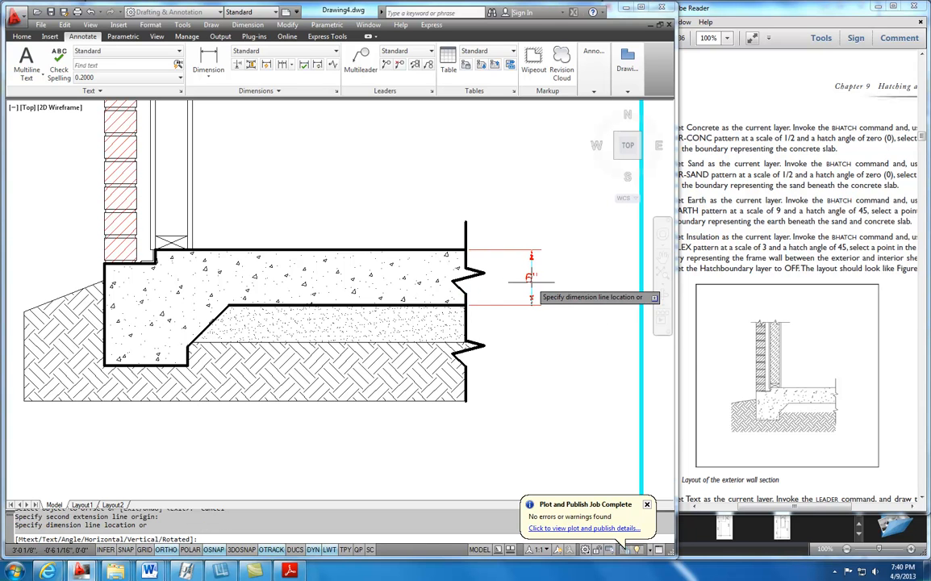
pyautogui.click(531, 279)
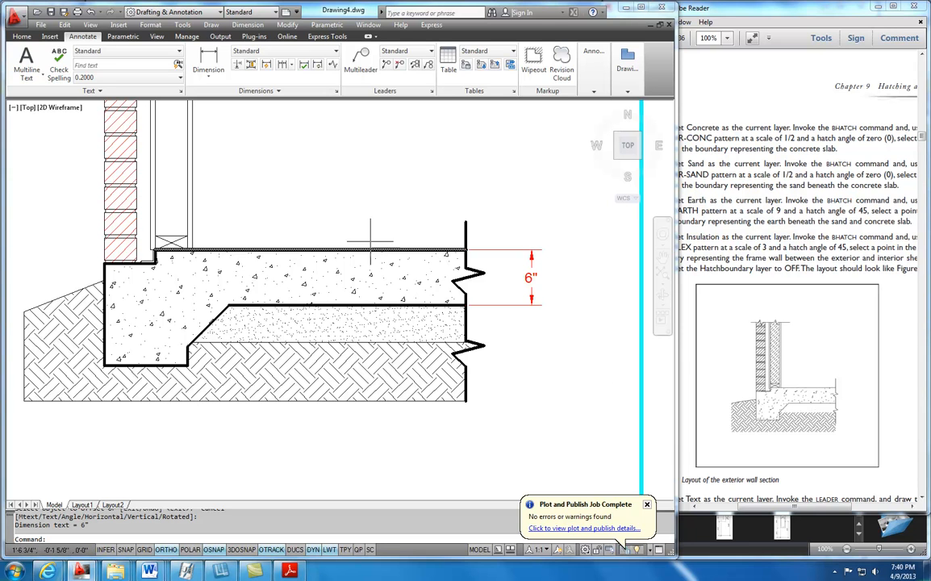
# - Modify the Standard multileader style to use a specified scale of 6
pyautogui.click(365, 66)
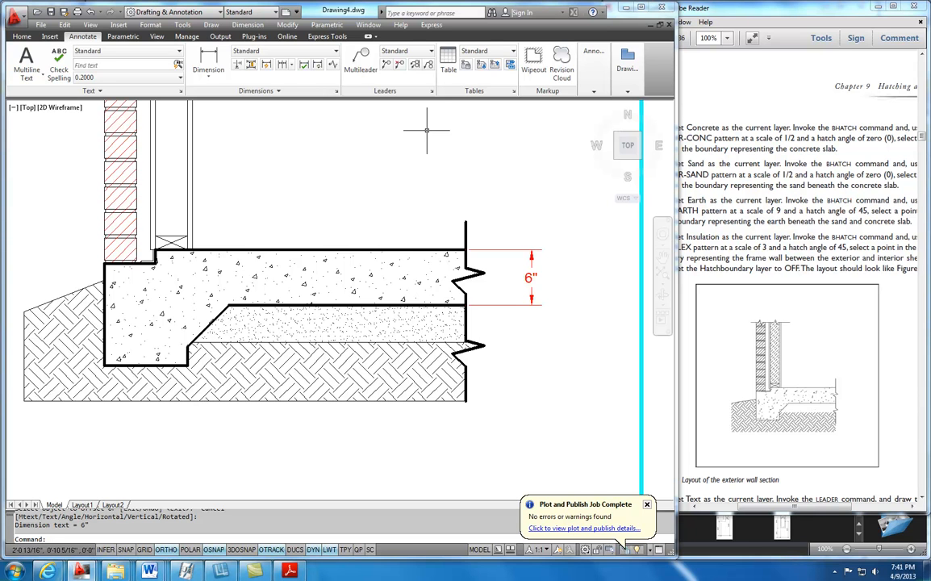
pyautogui.click(428, 86)
pyautogui.click(432, 91)
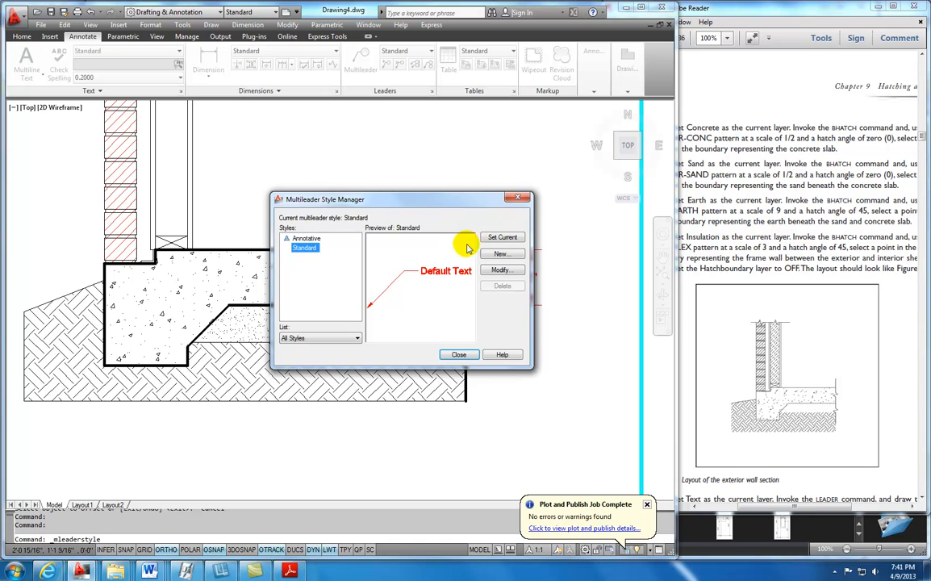
pyautogui.click(500, 269)
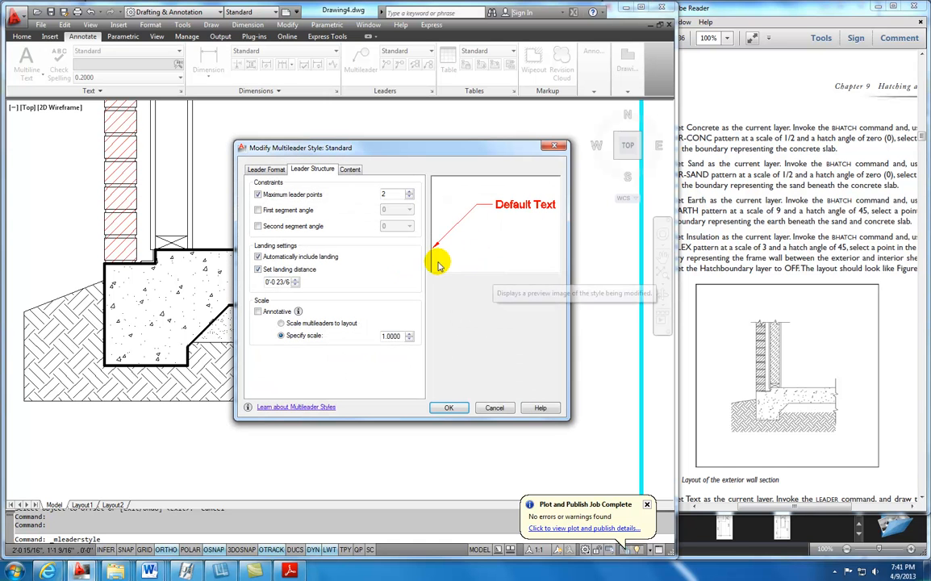
pyautogui.doubleClick(393, 335)
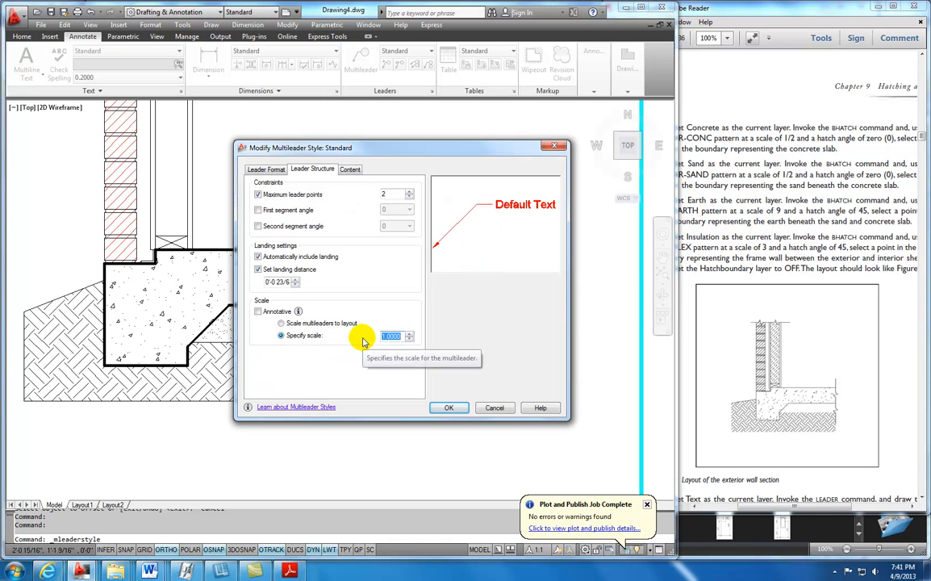
pyautogui.write('6')
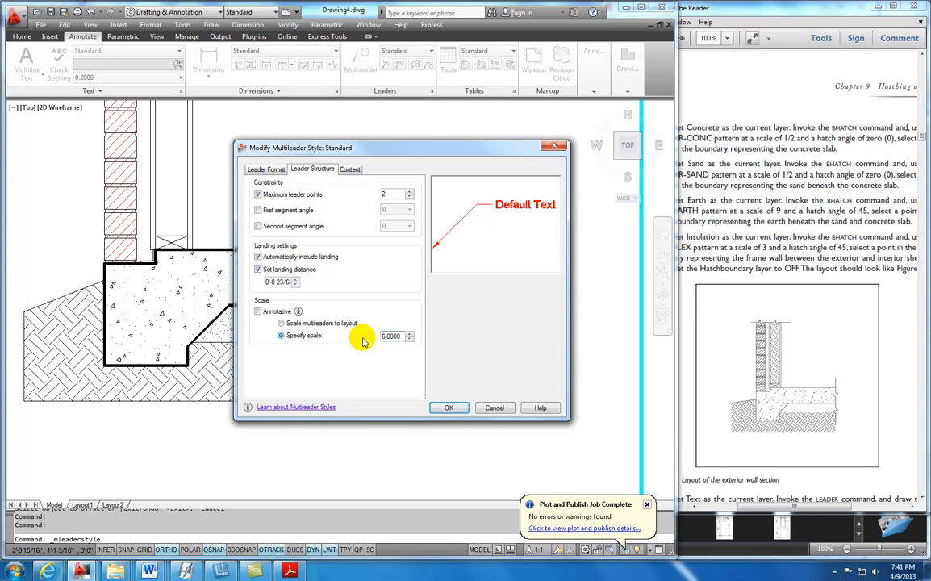
pyautogui.click(445, 408)
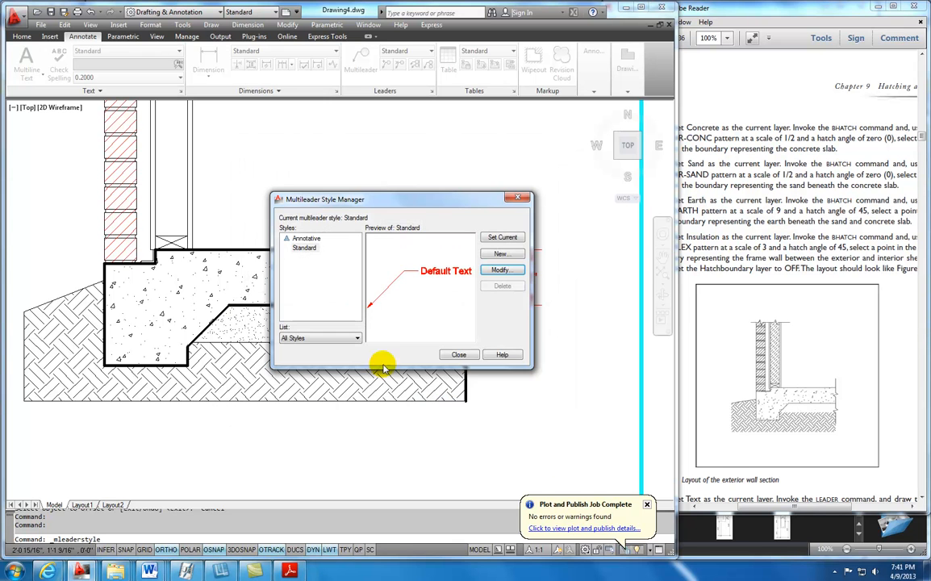
pyautogui.click(457, 355)
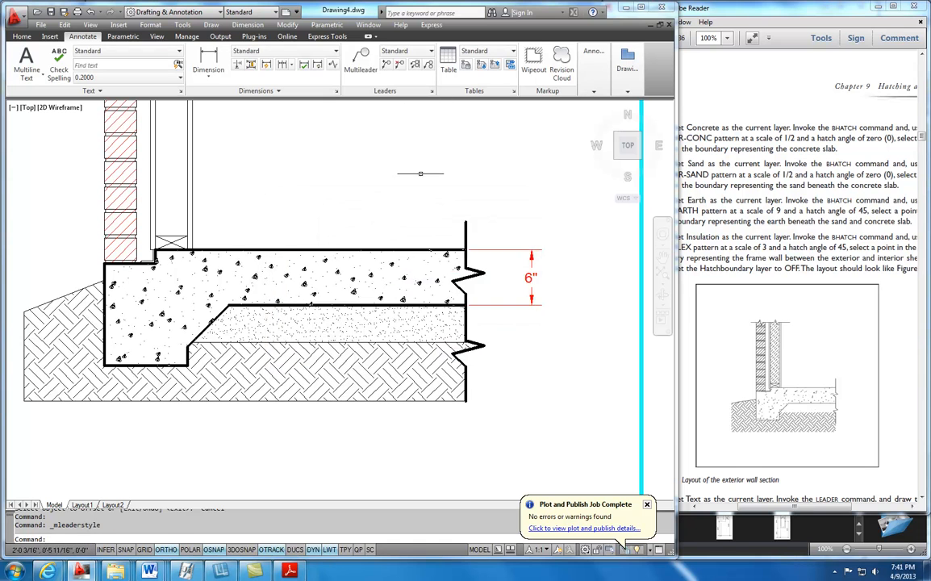
# - Add an angled multileader, with Ortho off, from the sand bed to below the slab, reading "Compacted Sand Fill" on two lines
pyautogui.click(363, 60)
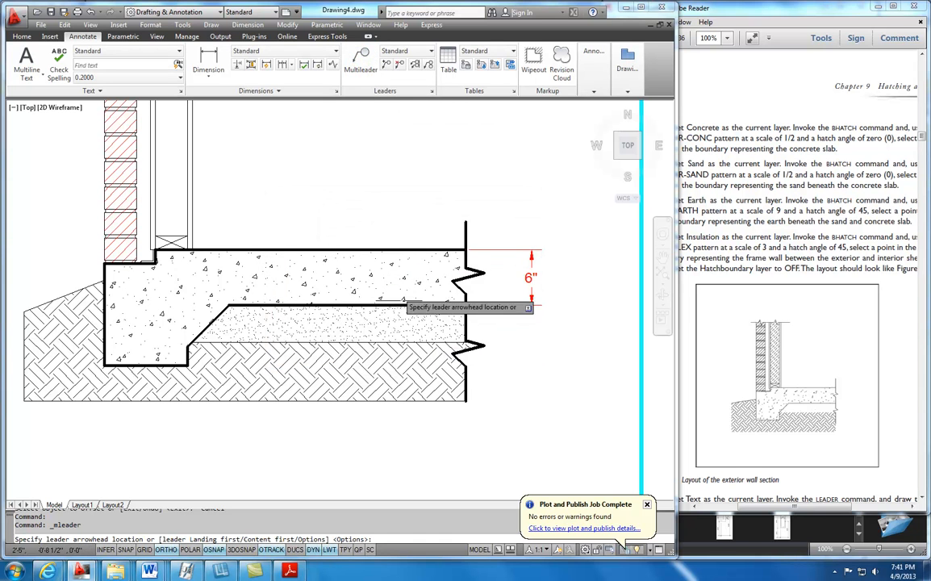
pyautogui.click(420, 337)
pyautogui.click(174, 549)
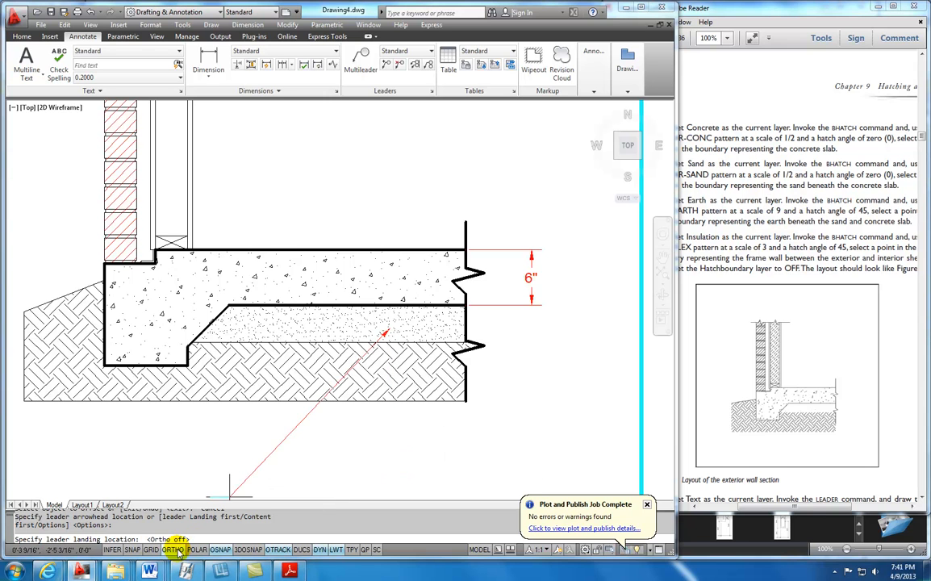
pyautogui.click(457, 443)
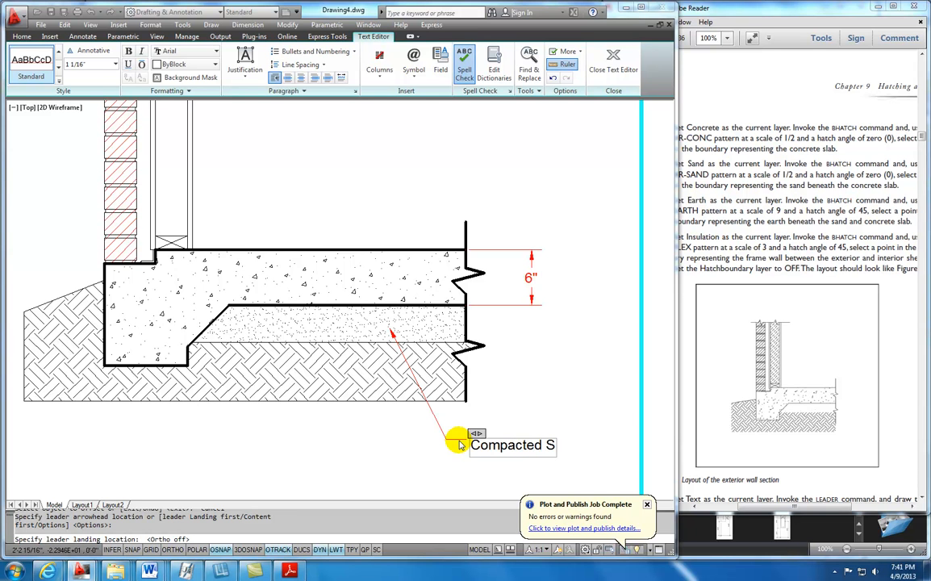
pyautogui.write('Compacted')
pyautogui.press('Return')
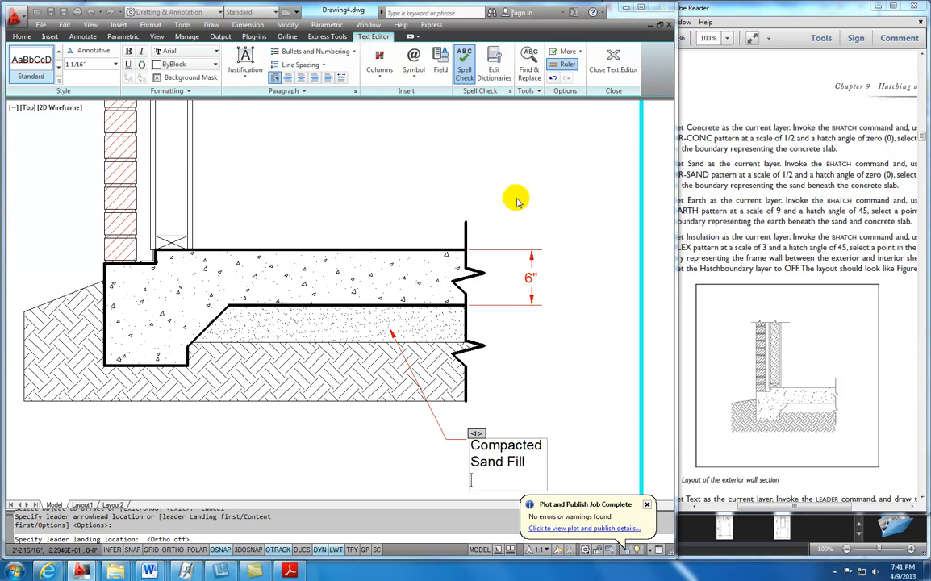
pyautogui.click(613, 61)
# - Make Insulation the current layer
pyautogui.scroll(-5, 359, 355)
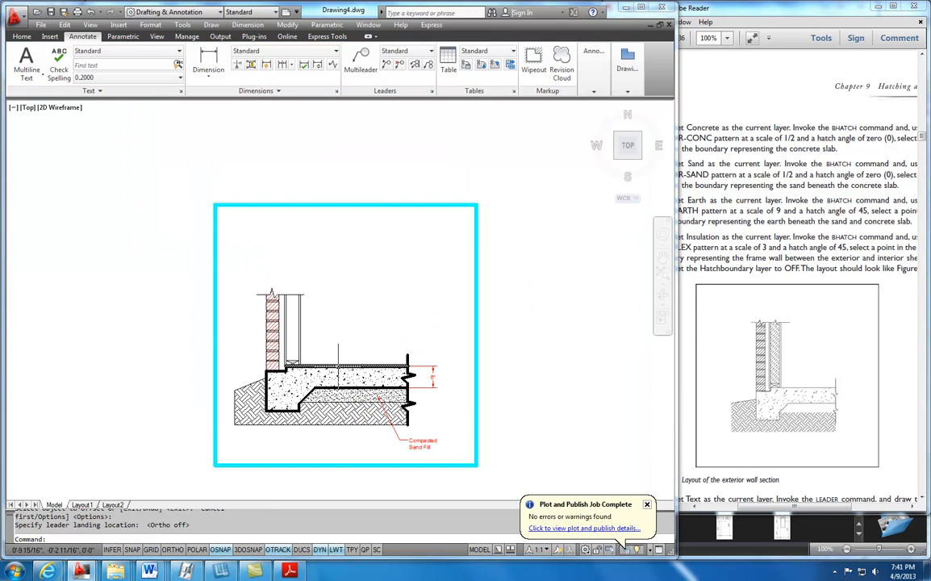
pyautogui.scroll(2, 326, 386)
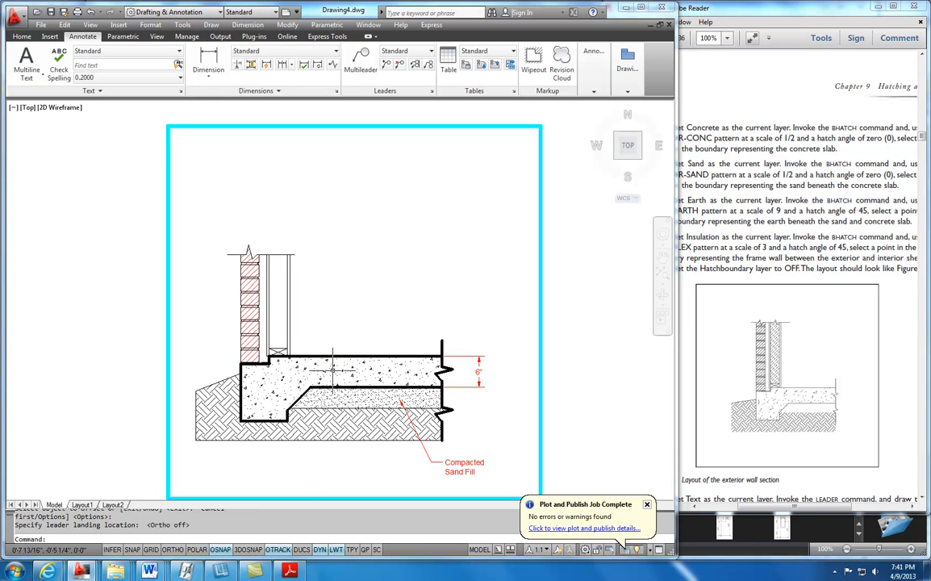
pyautogui.click(361, 70)
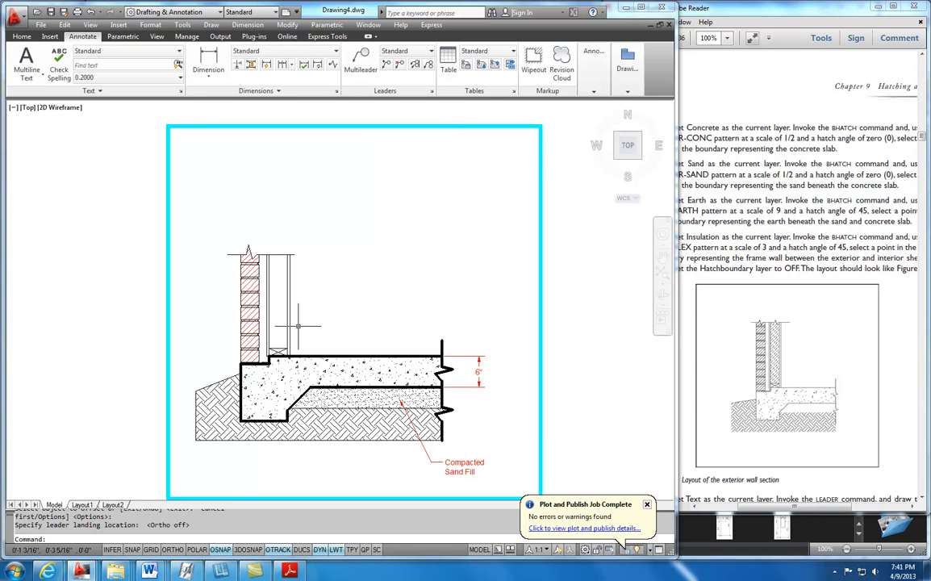
pyautogui.moveTo(250, 315); pyautogui.dragTo(318, 319, button='middle')
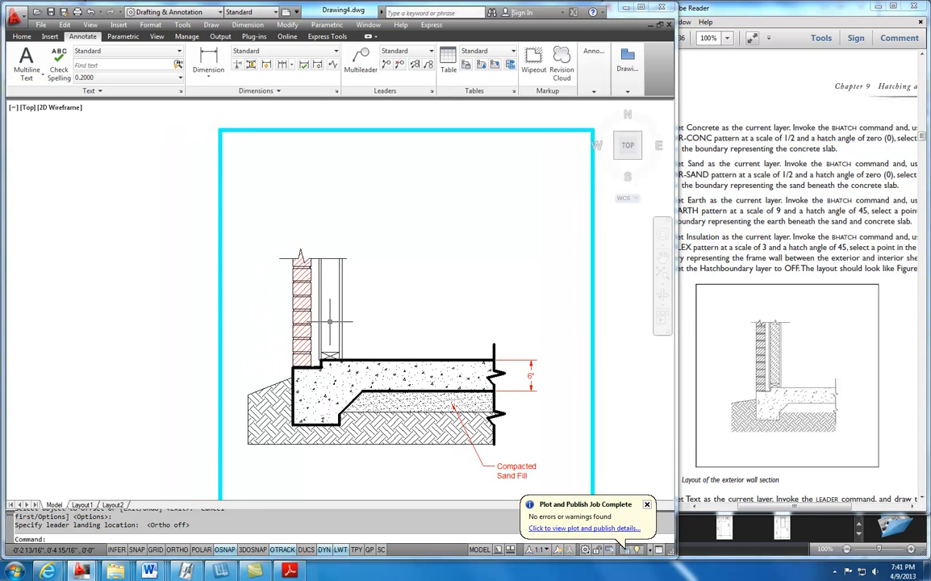
pyautogui.click(22, 37)
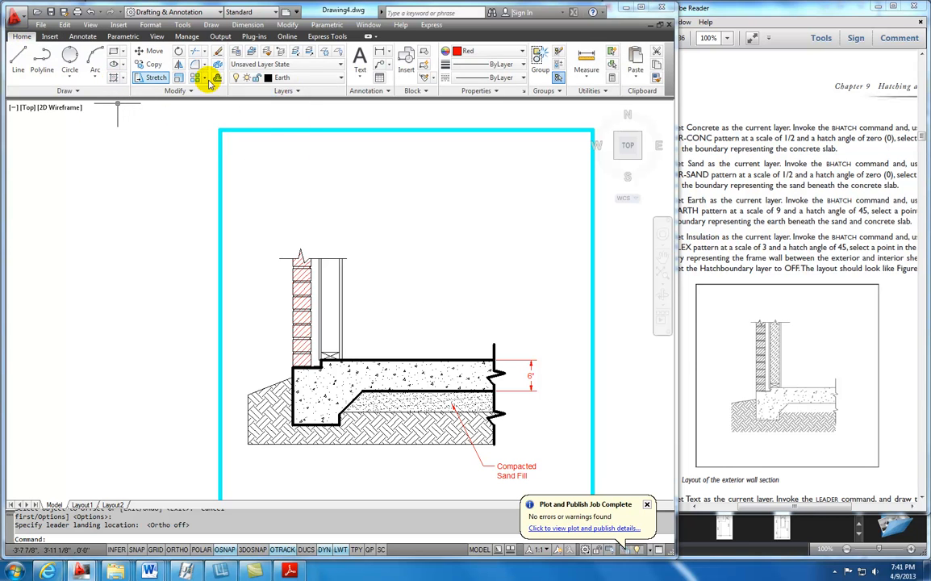
pyautogui.click(341, 78)
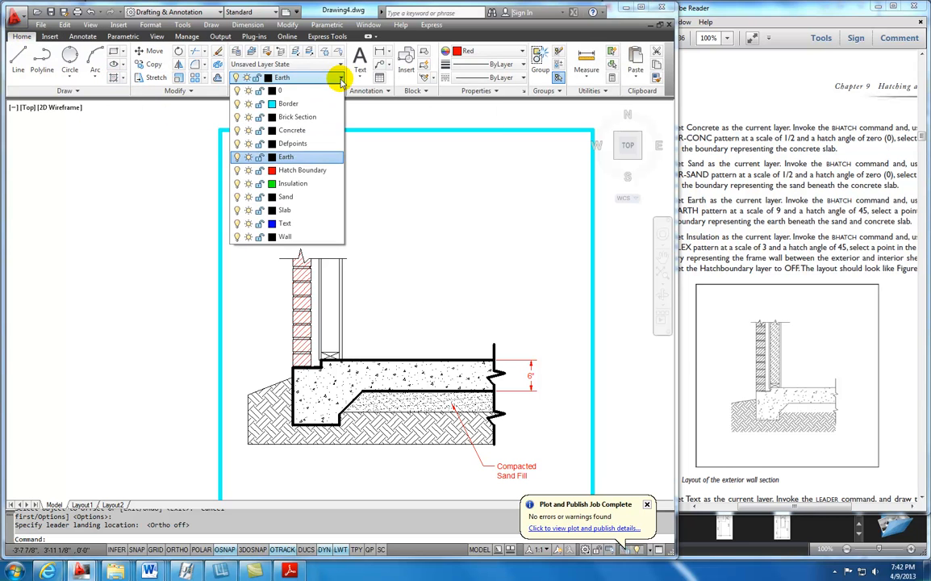
pyautogui.click(312, 183)
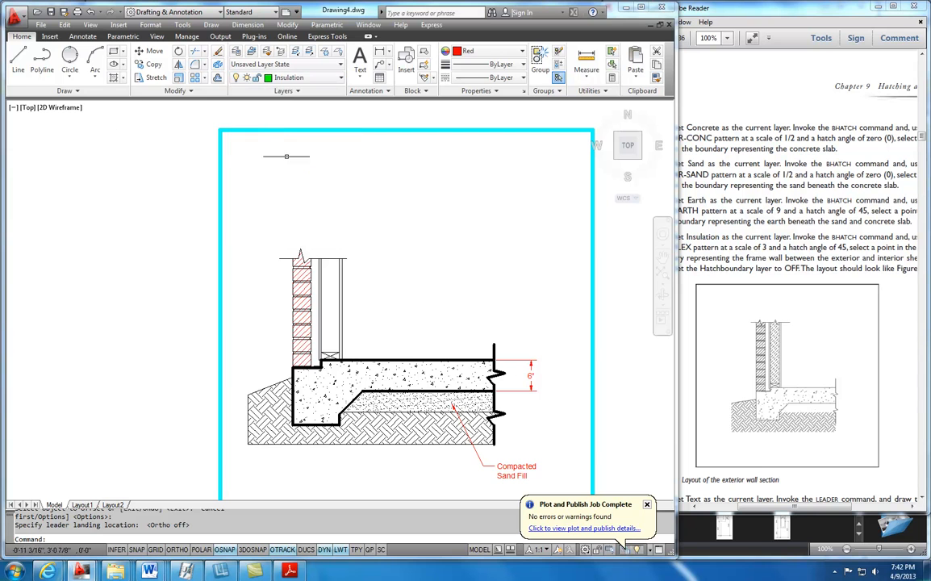
# - Hatch the frame wall cavity between the exterior and interior sheathing with the FLEX pattern at a scale of 3
pyautogui.click(113, 78)
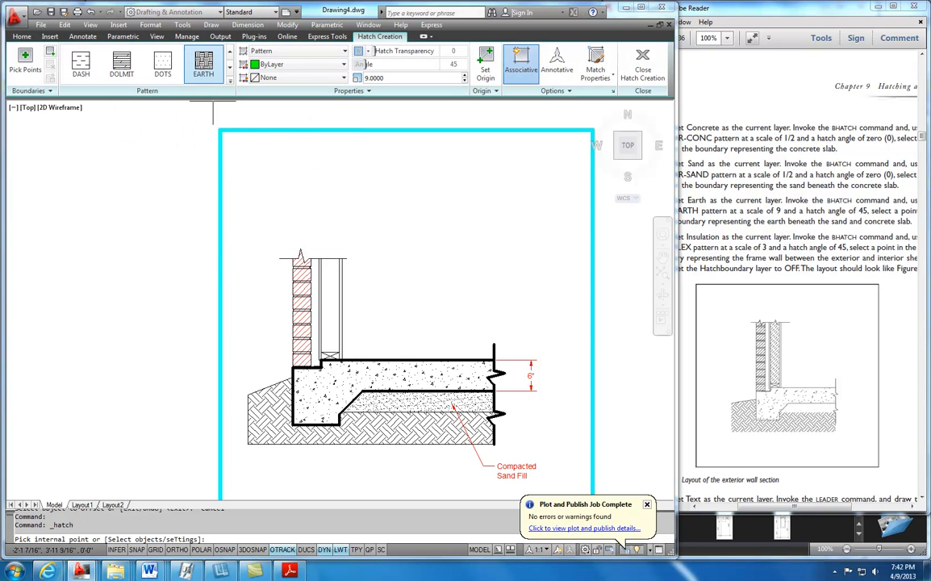
pyautogui.click(230, 54)
pyautogui.click(230, 54)
pyautogui.click(230, 54)
pyautogui.click(230, 54)
pyautogui.click(230, 54)
pyautogui.click(230, 54)
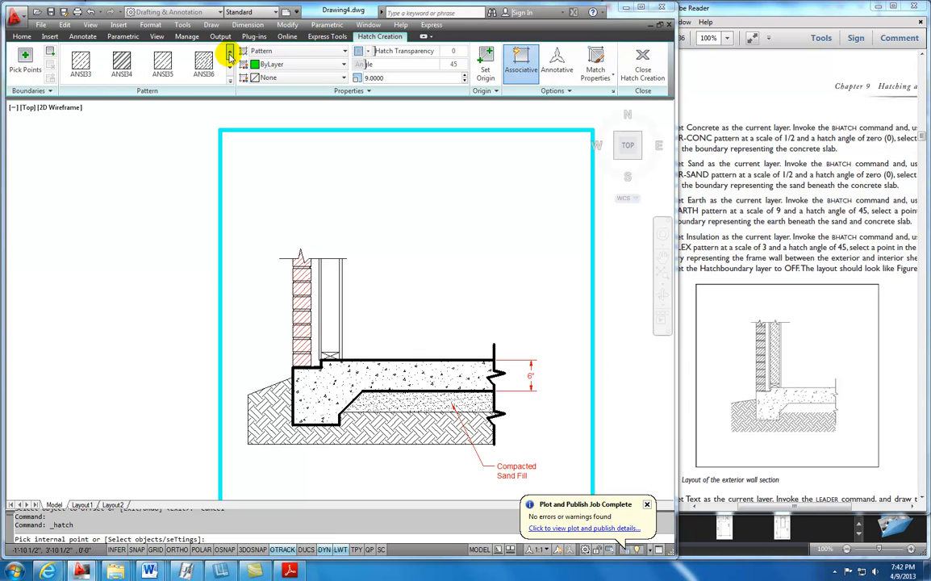
pyautogui.click(230, 54)
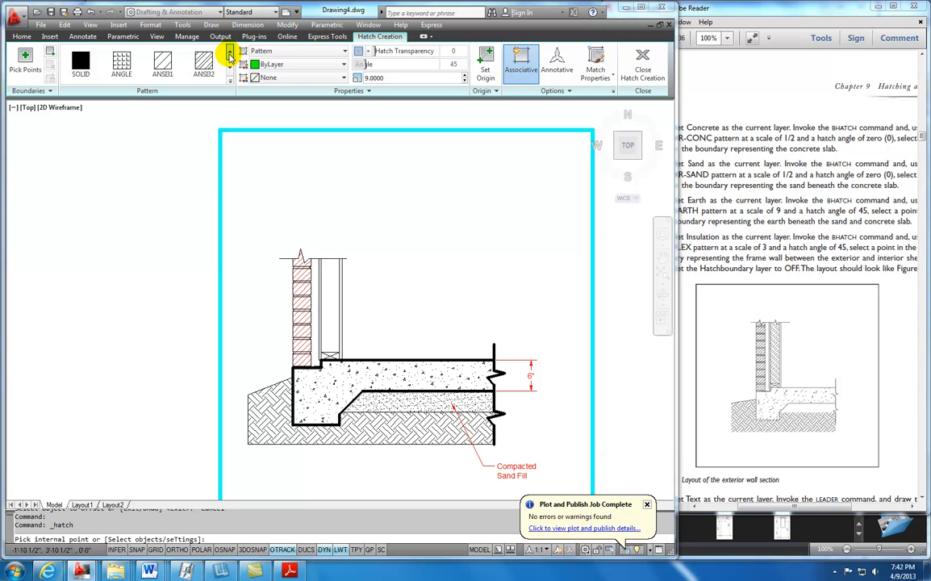
pyautogui.click(230, 66)
pyautogui.click(230, 66)
pyautogui.click(230, 66)
pyautogui.click(230, 66)
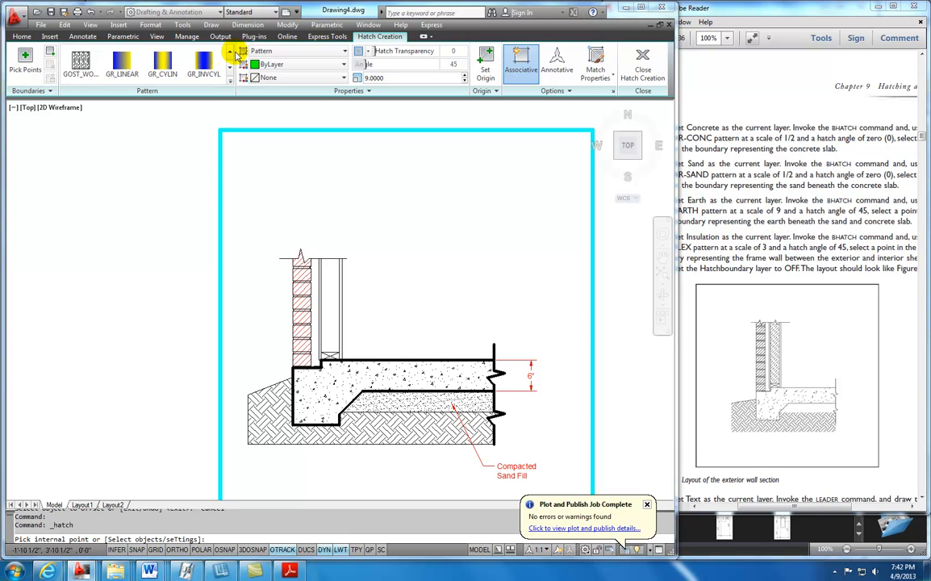
pyautogui.click(230, 53)
pyautogui.click(125, 63)
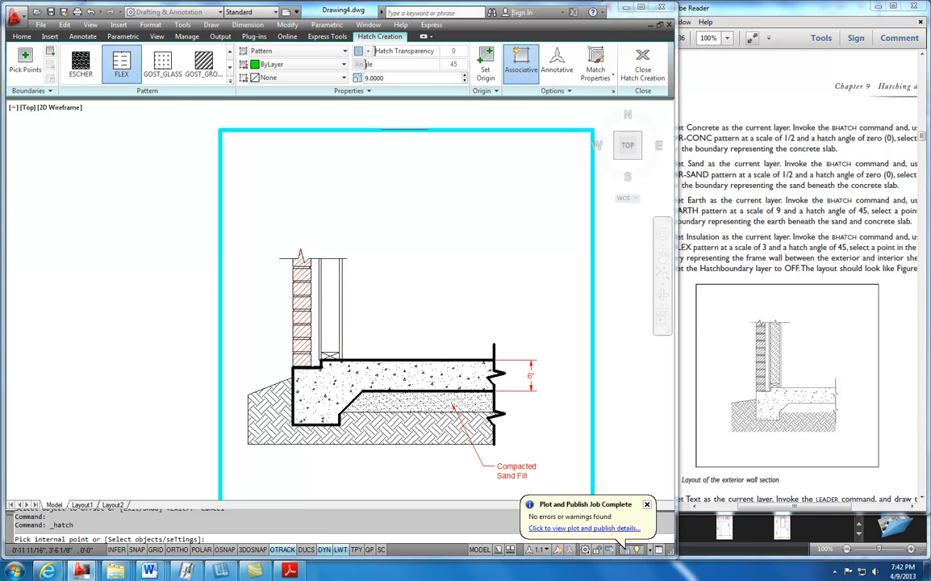
pyautogui.click(380, 78)
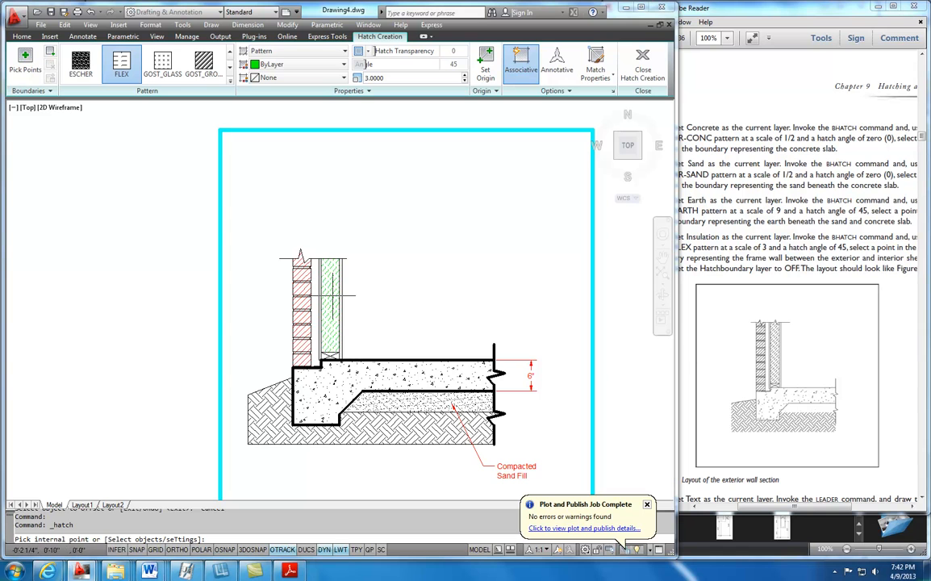
pyautogui.click(331, 295)
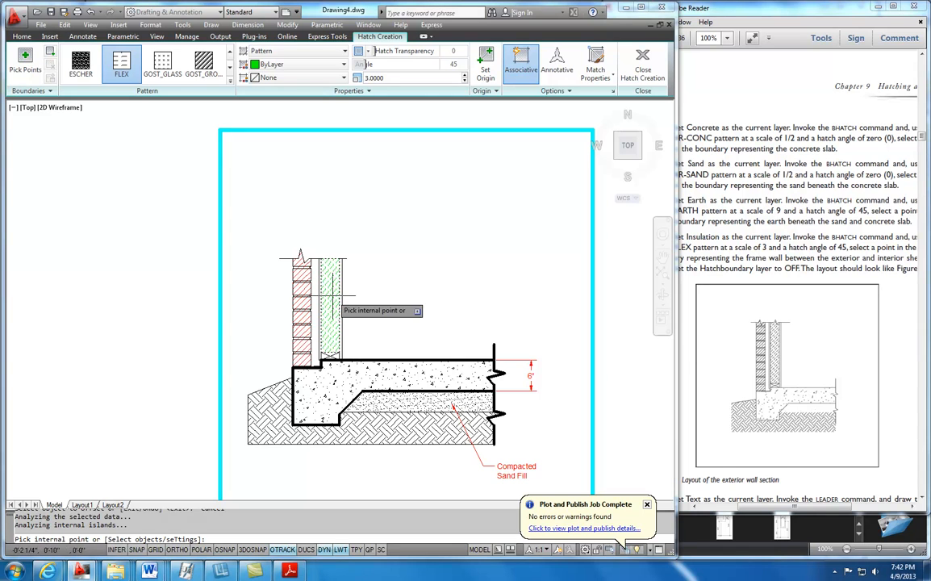
pyautogui.click(639, 68)
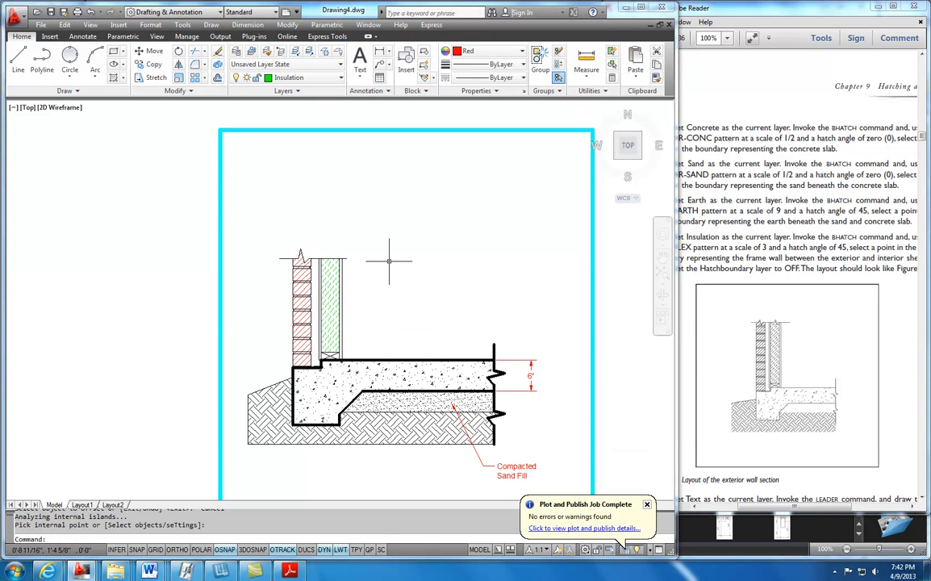
# - Place a multileader using the Nearest snap on the frame wall's interior face, with its landing above and to the right of the wall
pyautogui.moveTo(366, 314); pyautogui.dragTo(378, 244, button='middle')
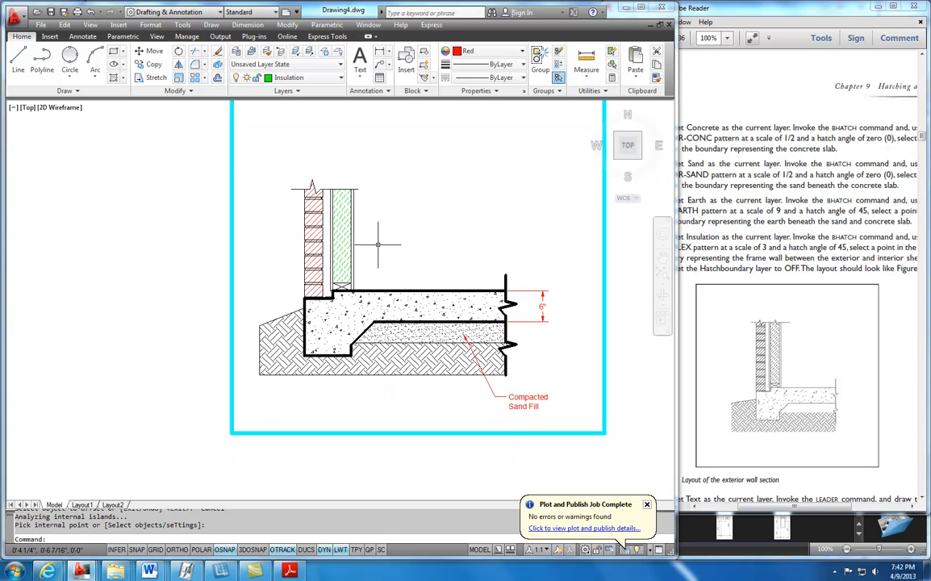
pyautogui.click(379, 64)
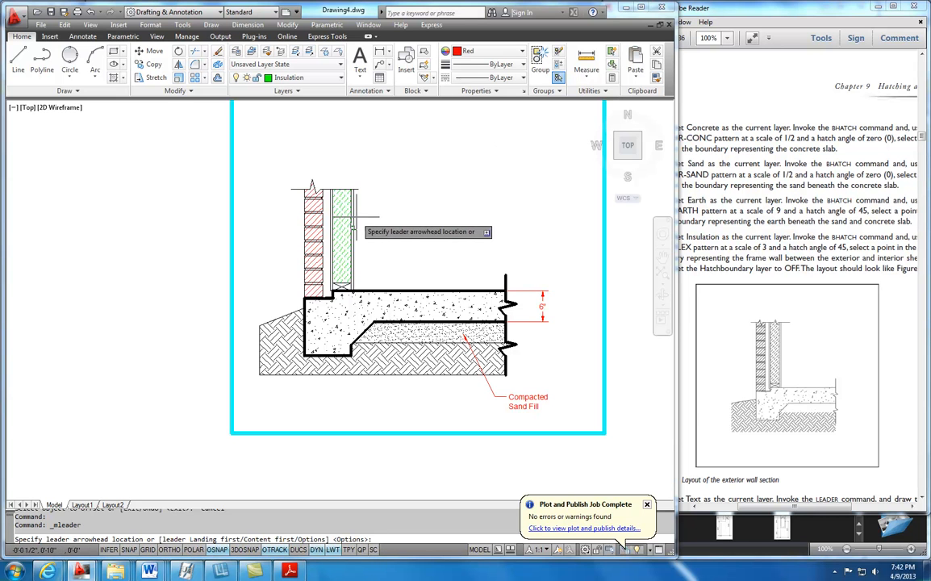
pyautogui.scroll(2, 361, 256)
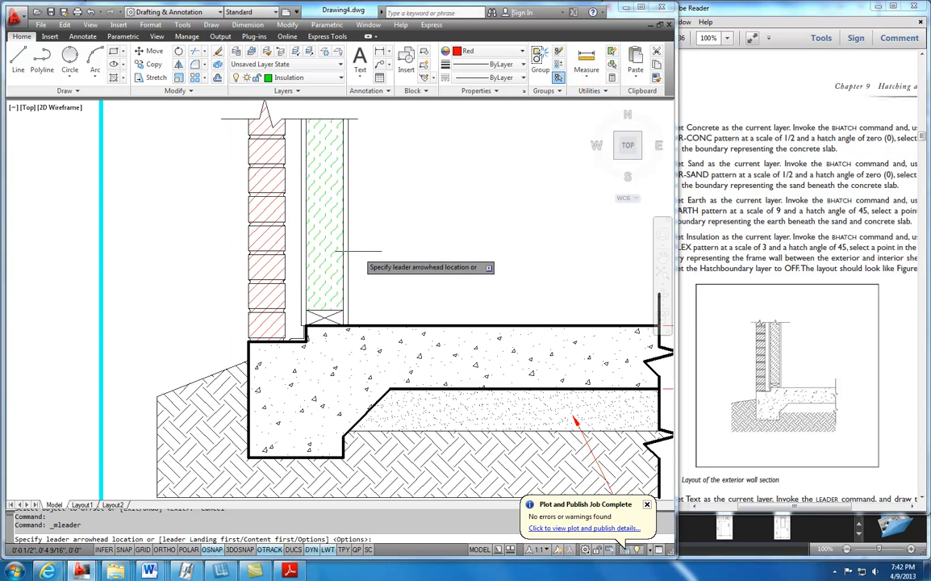
pyautogui.keyDown('shift'); pyautogui.rightClick(366, 193); pyautogui.keyUp('shift')
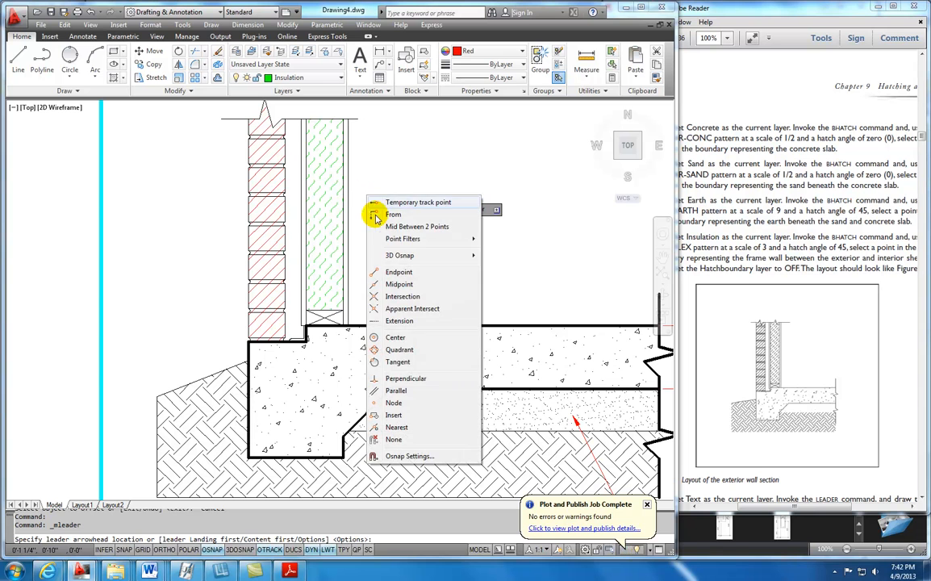
pyautogui.click(394, 423)
pyautogui.click(399, 408)
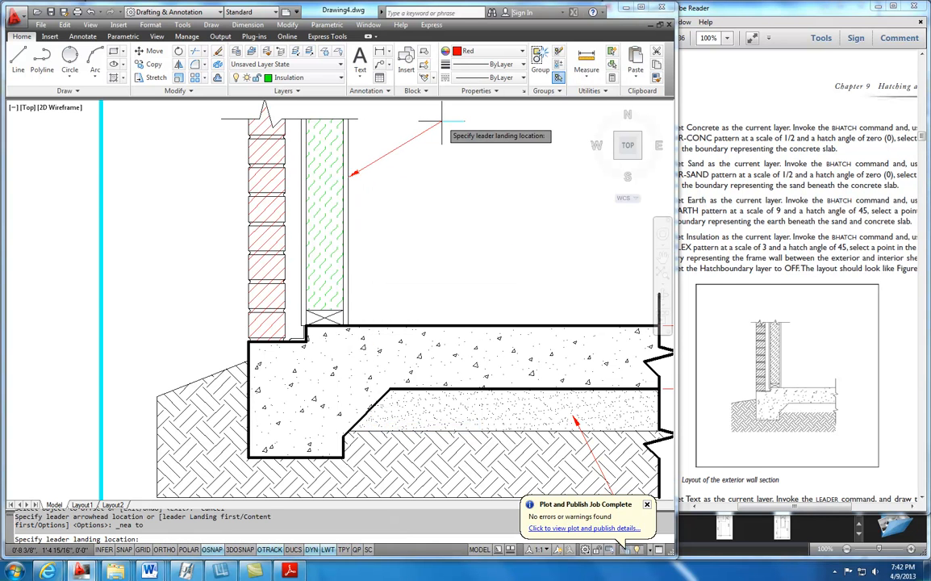
pyautogui.moveTo(442, 122); pyautogui.dragTo(362, 184, button='middle')
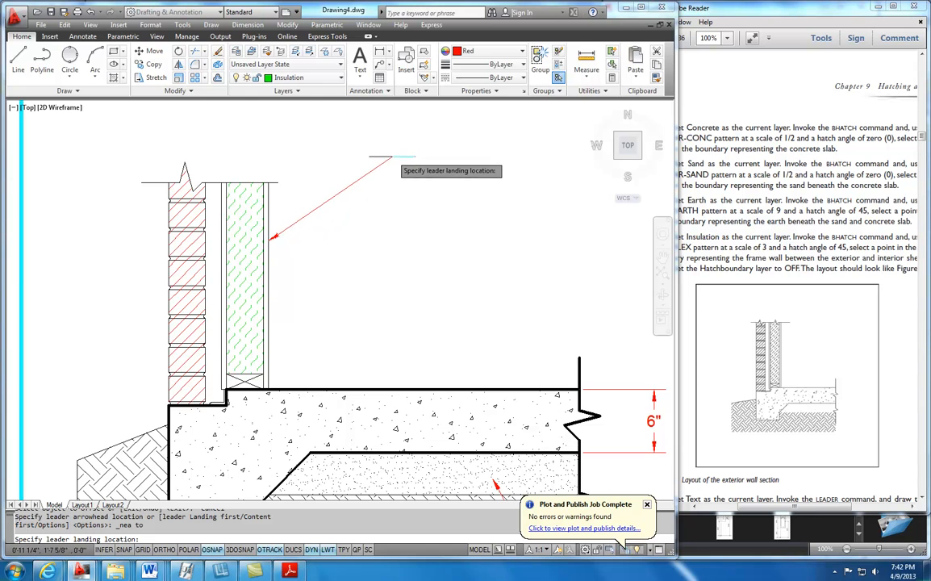
pyautogui.click(395, 164)
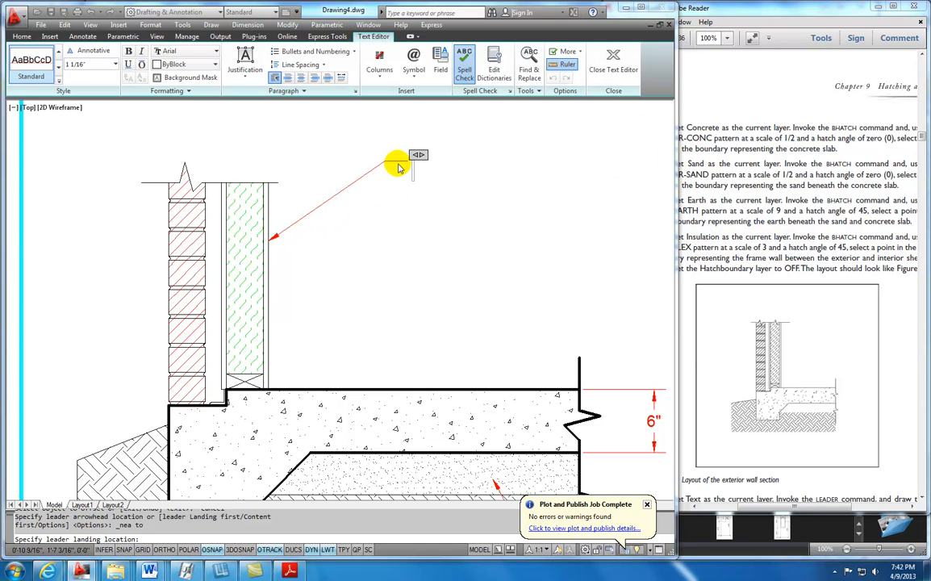
# - Enter "1/2 Gypsum Board" as the leader text, declining AutoStack for the fraction, and finish the text
pyautogui.write('1/2')
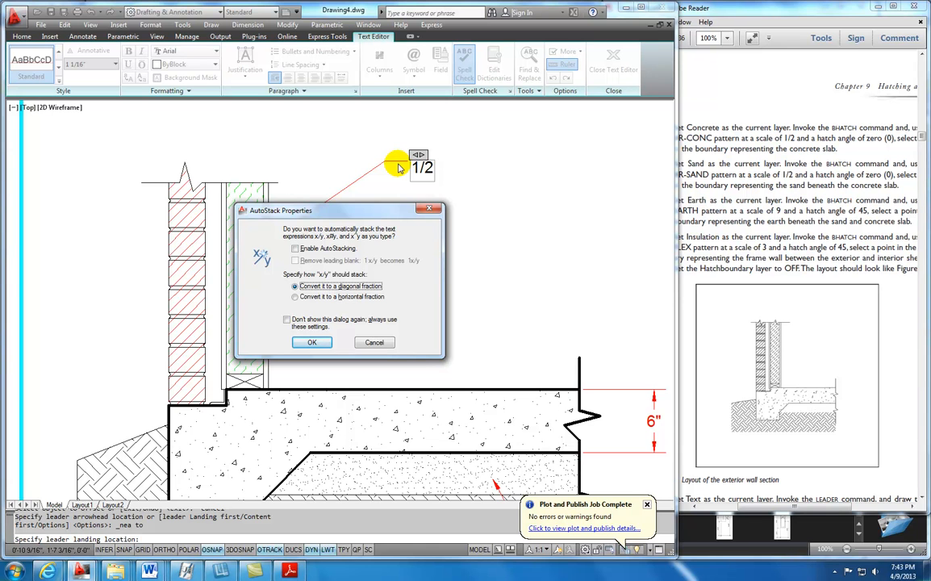
pyautogui.click(364, 341)
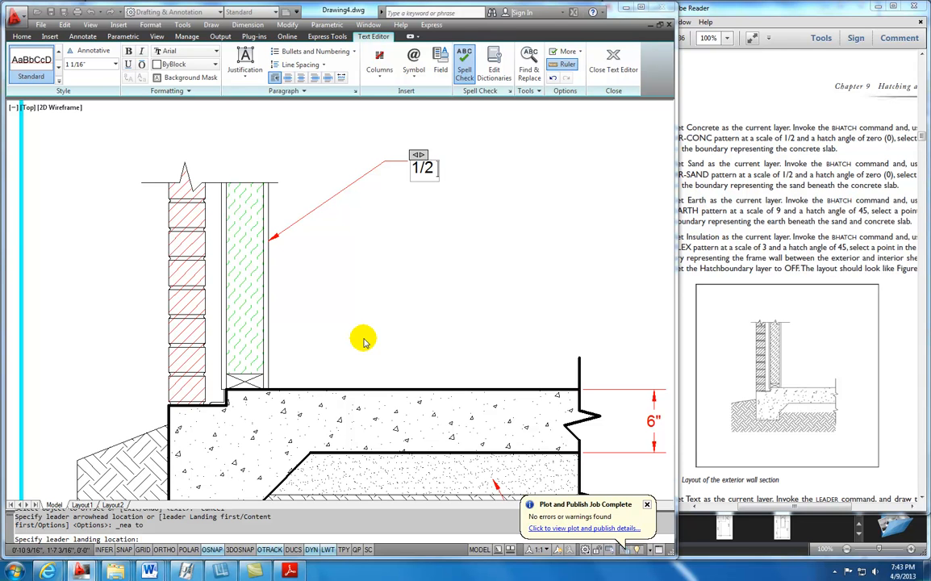
pyautogui.write('Gypsum Board')
pyautogui.press('Return')
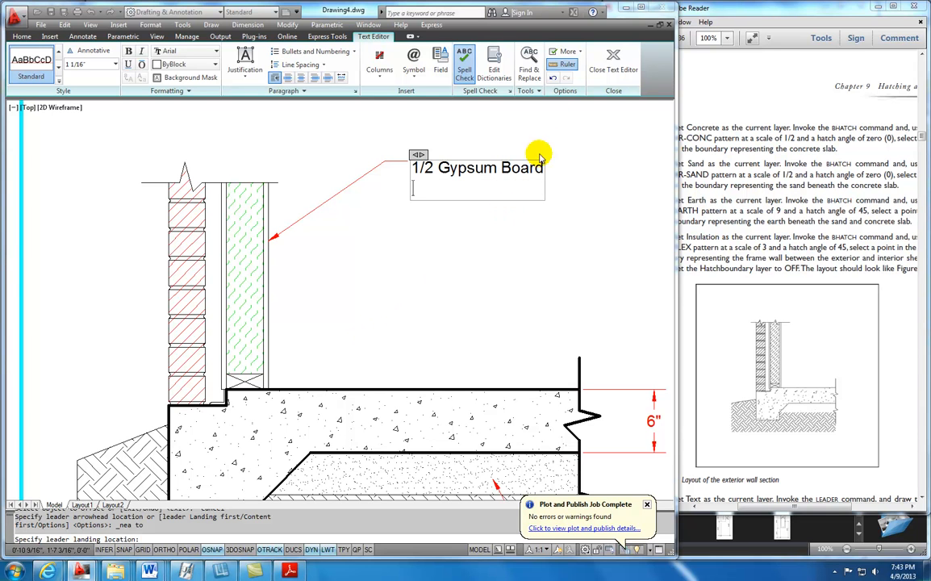
pyautogui.click(611, 58)
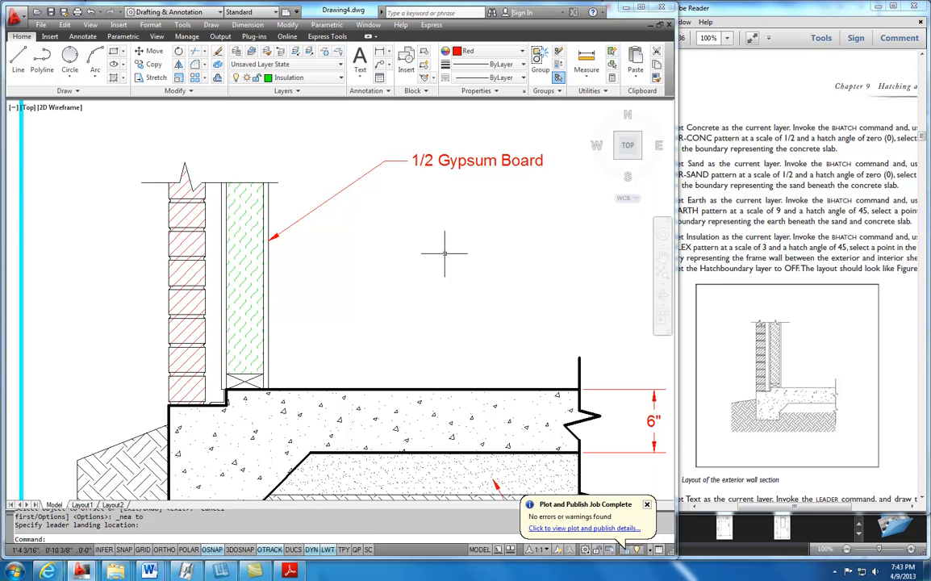
# - Switch to the Chapter 09 PDF in Adobe Reader and examine the completed project drawing in Figure P9-1
pyautogui.scroll(-2, 442, 270)
pyautogui.moveTo(441, 270)
pyautogui.mouseDown(button='middle')
pyautogui.moveTo(386, 227)
pyautogui.moveTo(375, 247)
pyautogui.mouseUp(button='middle')
pyautogui.scroll(-2, 390, 253)
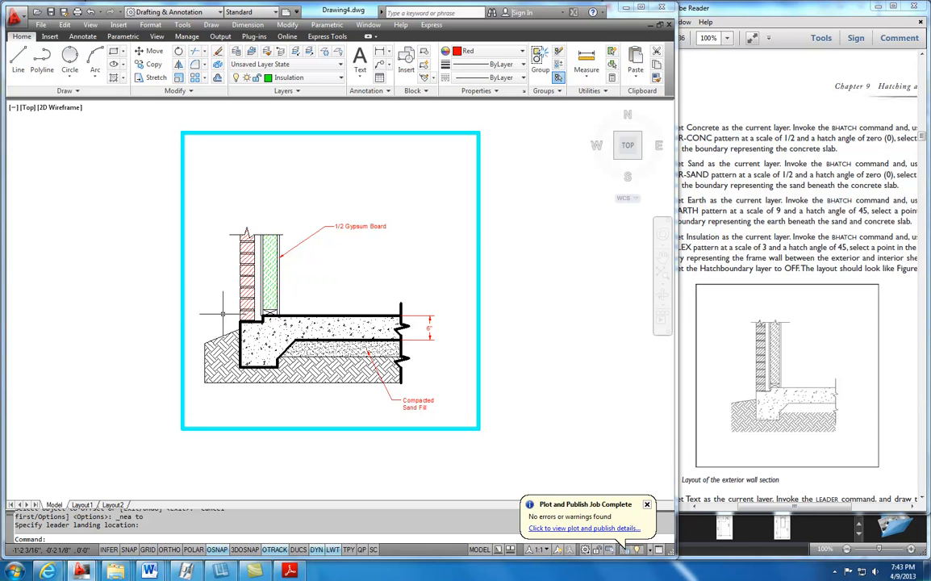
pyautogui.moveTo(223, 314); pyautogui.dragTo(240, 317, button='middle')
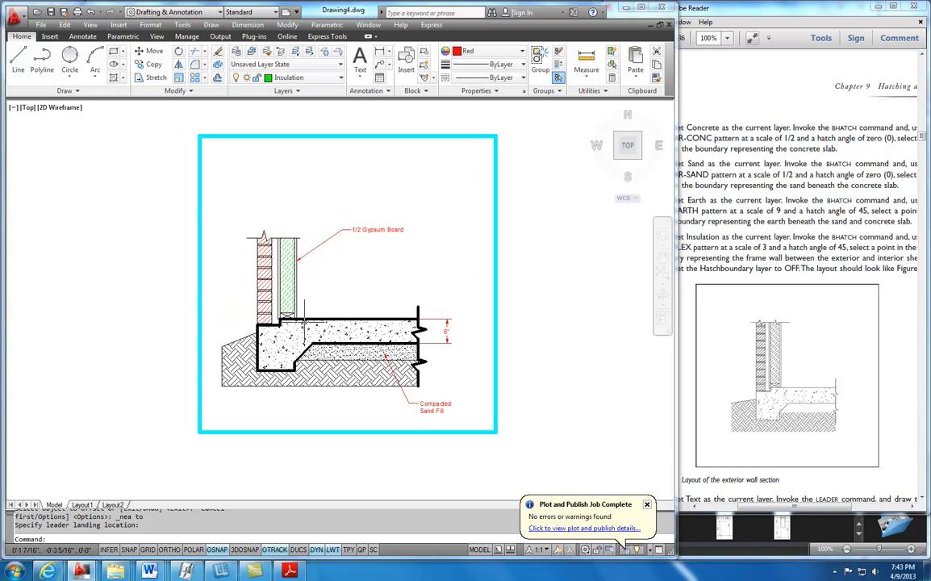
pyautogui.click(840, 350)
pyautogui.scroll(3, 845, 335)
pyautogui.moveTo(922, 135); pyautogui.dragTo(923, 63)
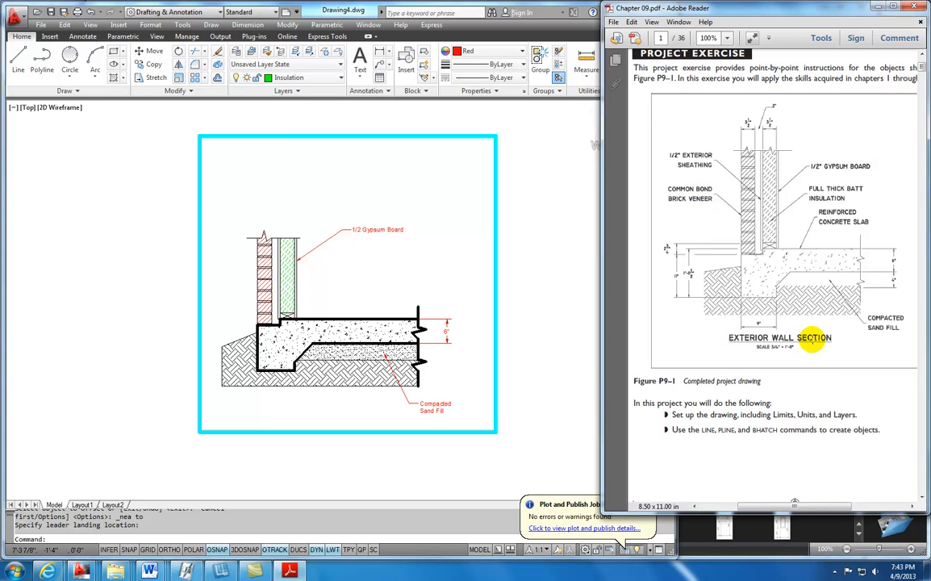
# - Switch back to AutoCAD and save the wall section drawing to the Desktop under the file name "JC-Exercise 9" in AutoCAD 2010 Drawing format
pyautogui.click(484, 202)
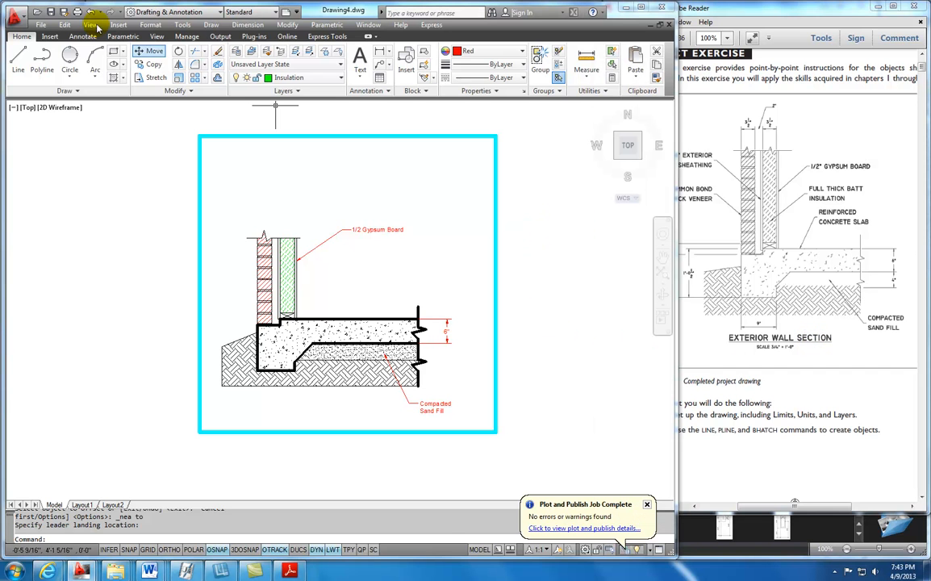
pyautogui.click(40, 24)
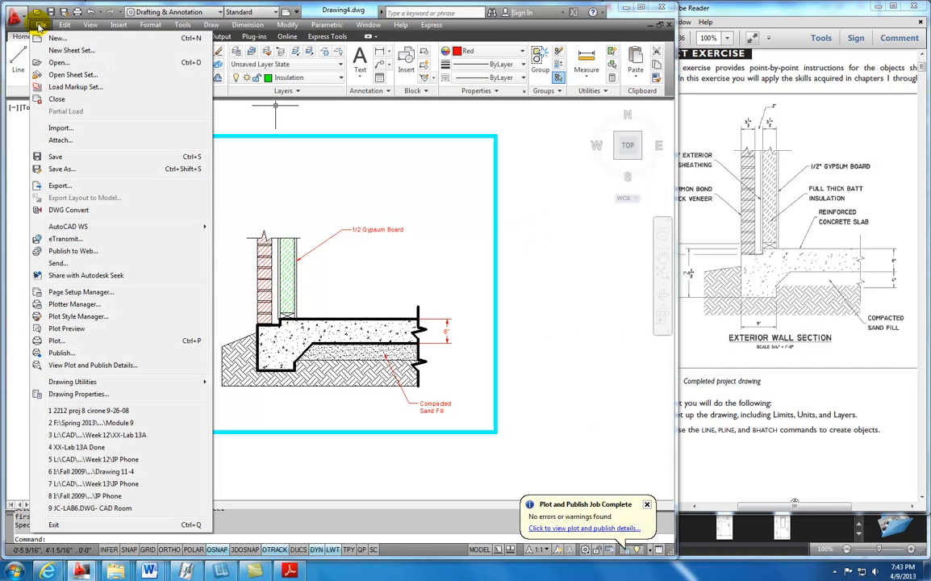
pyautogui.click(62, 169)
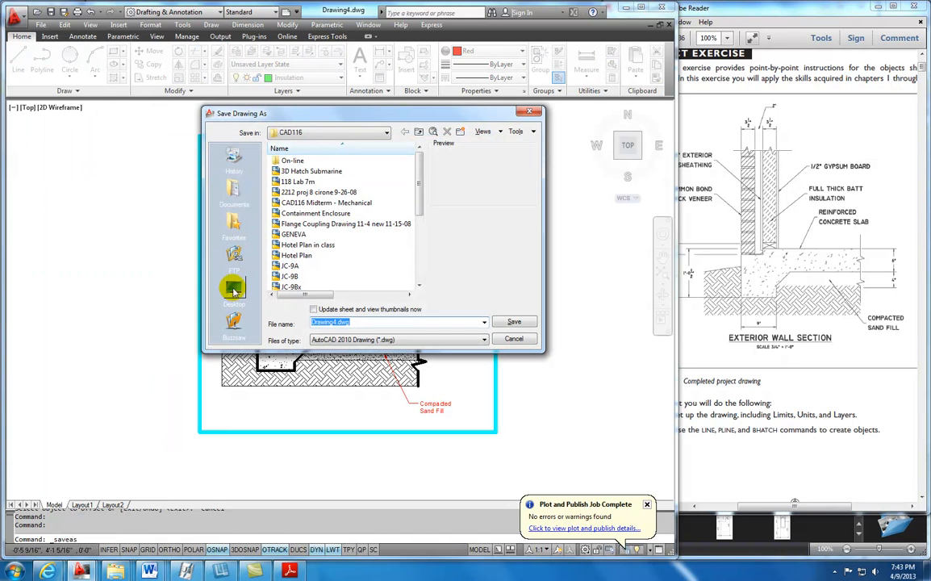
pyautogui.click(234, 290)
pyautogui.doubleClick(355, 318)
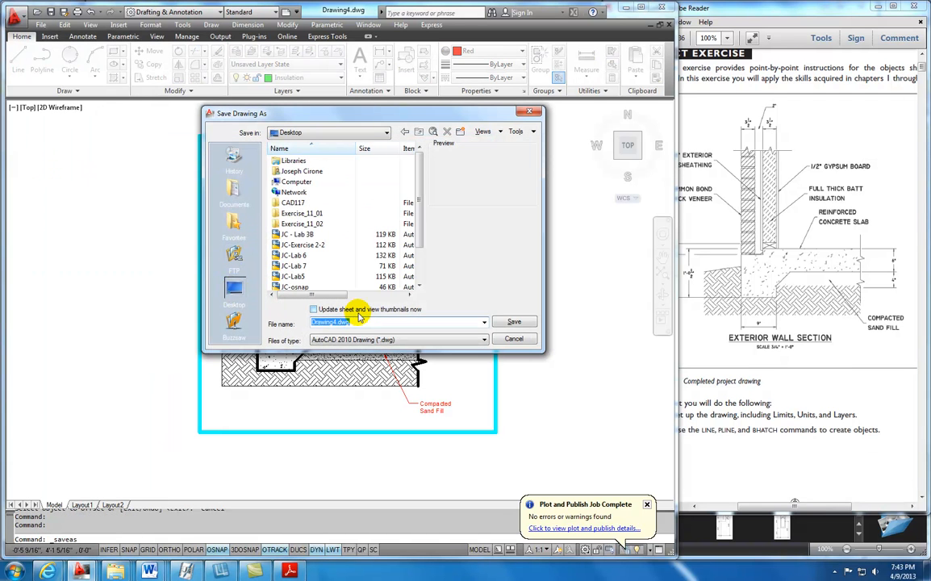
pyautogui.write('JC')
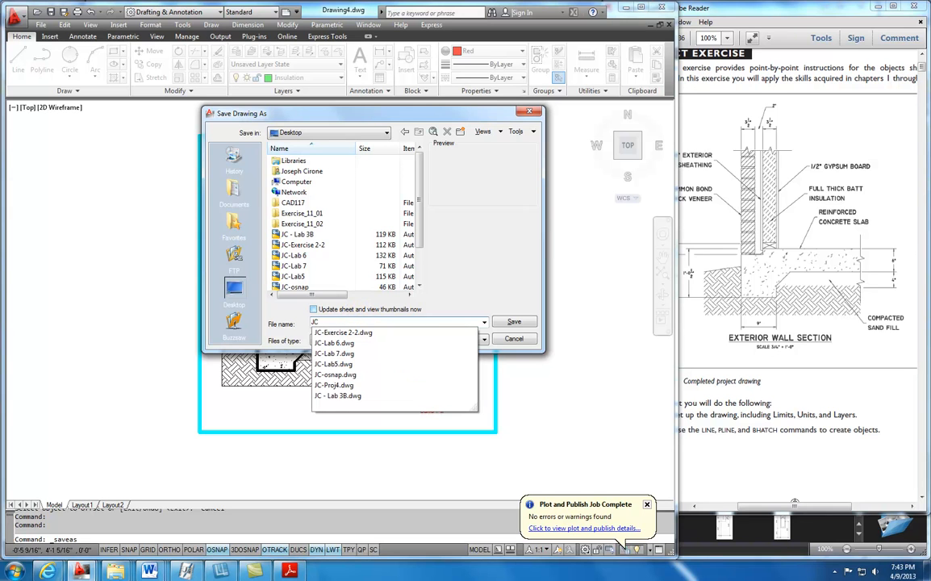
pyautogui.write('-E')
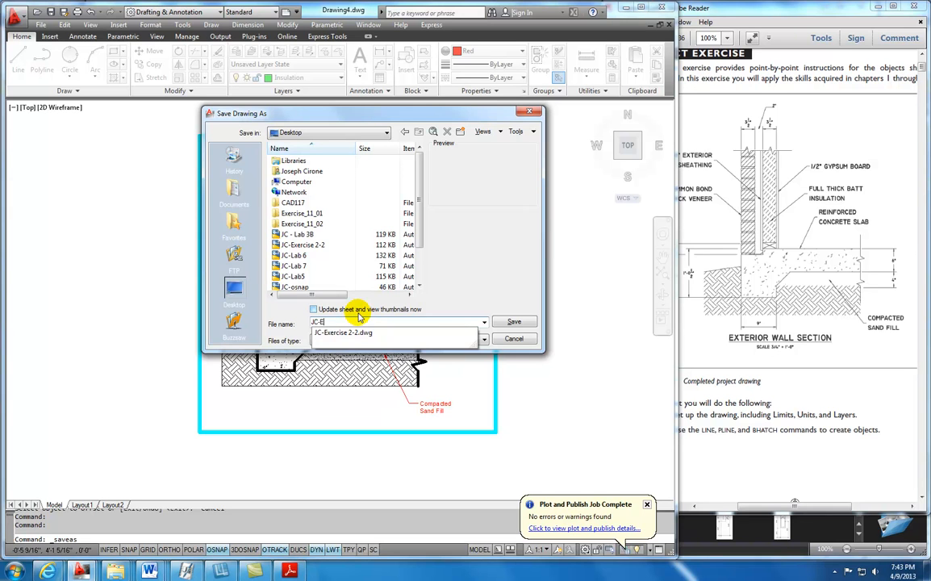
pyautogui.write('xercise ')
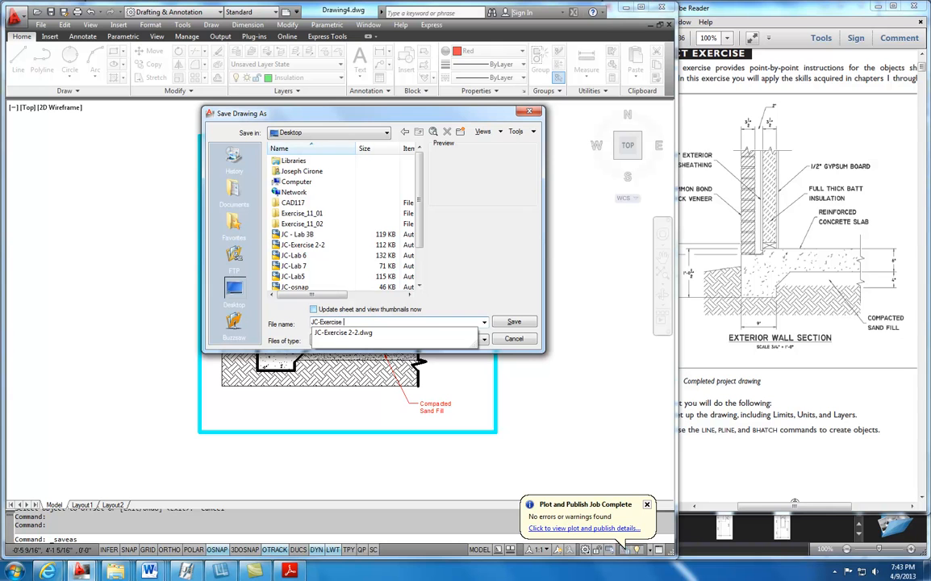
pyautogui.write('9')
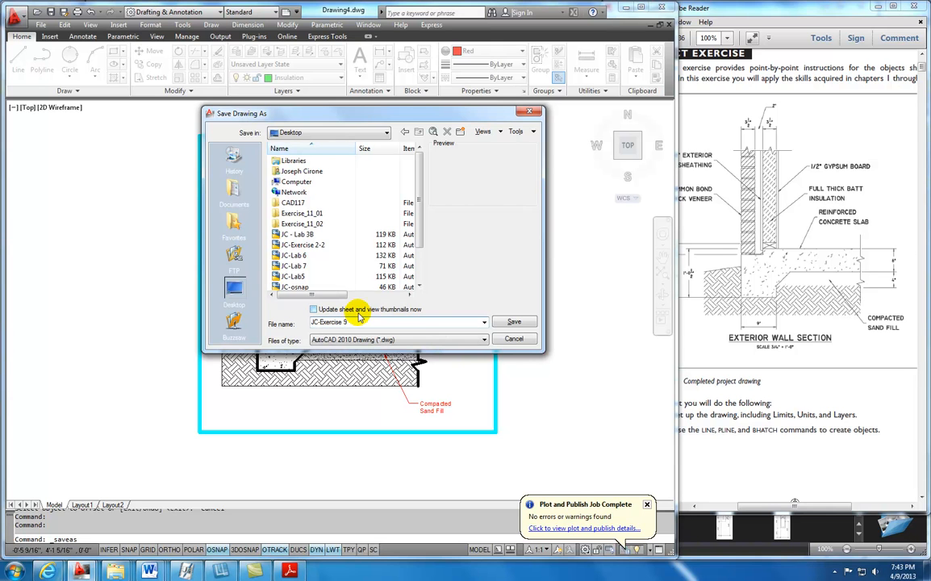
pyautogui.click(517, 322)
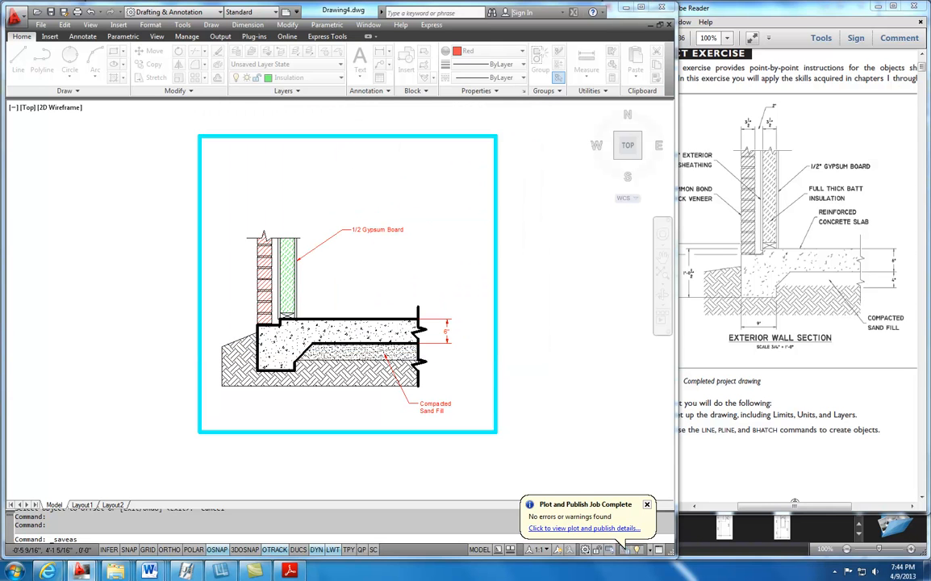